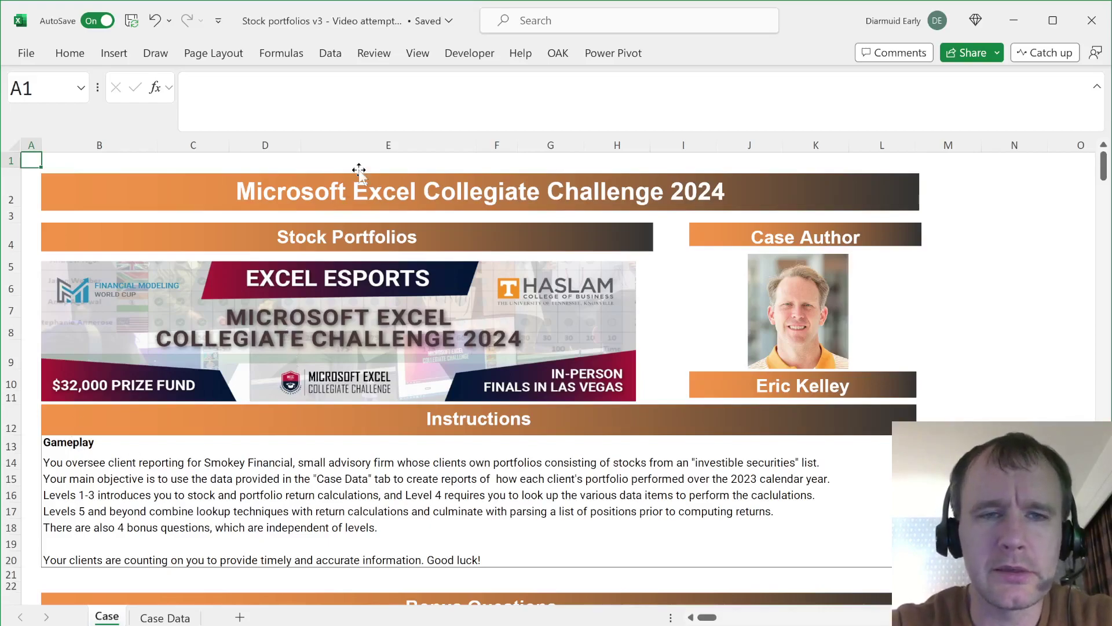
# Step: Read the Case sheet's gameplay instructions, bonus questions, and the tasks and input data of Levels 1 to 4
pyautogui.click(151, 242)
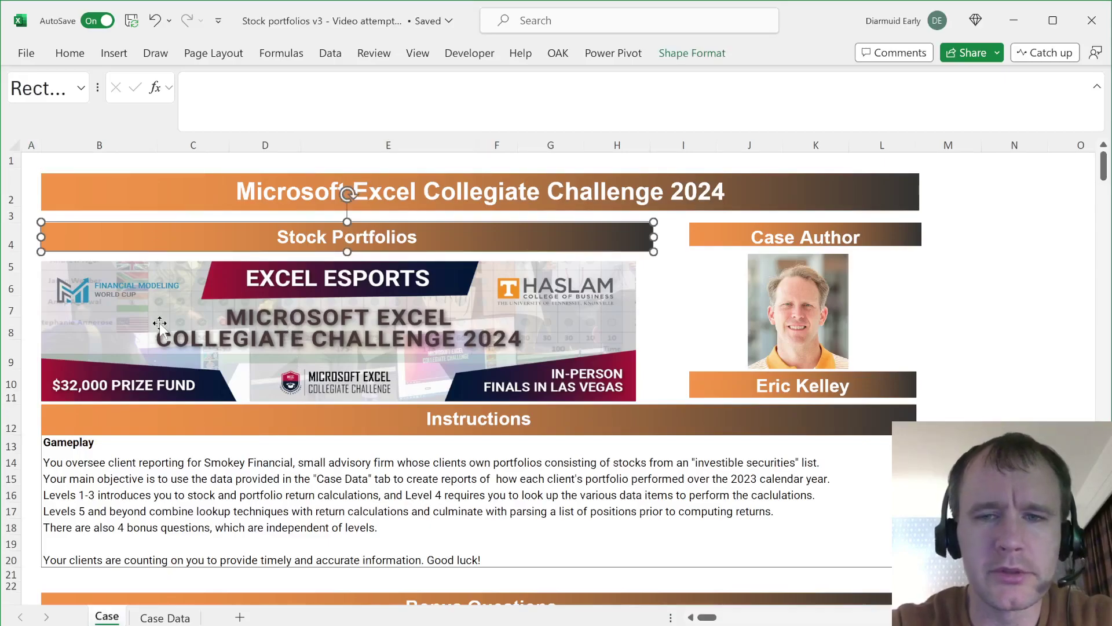
pyautogui.scroll(-1, 161, 324)
pyautogui.scroll(-2, 159, 322)
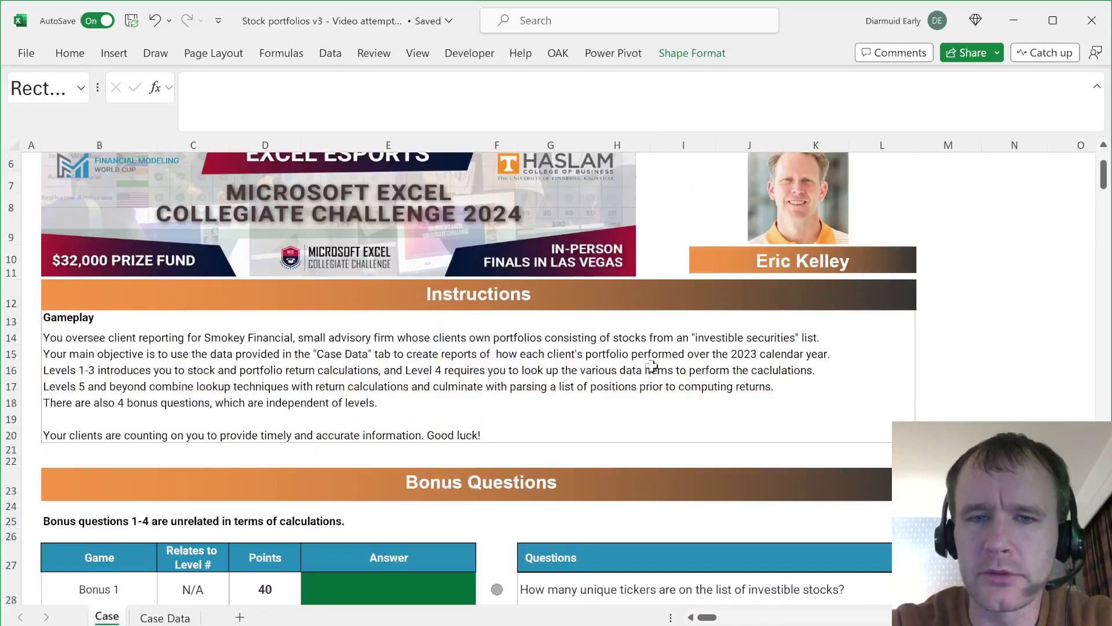
pyautogui.click(569, 372)
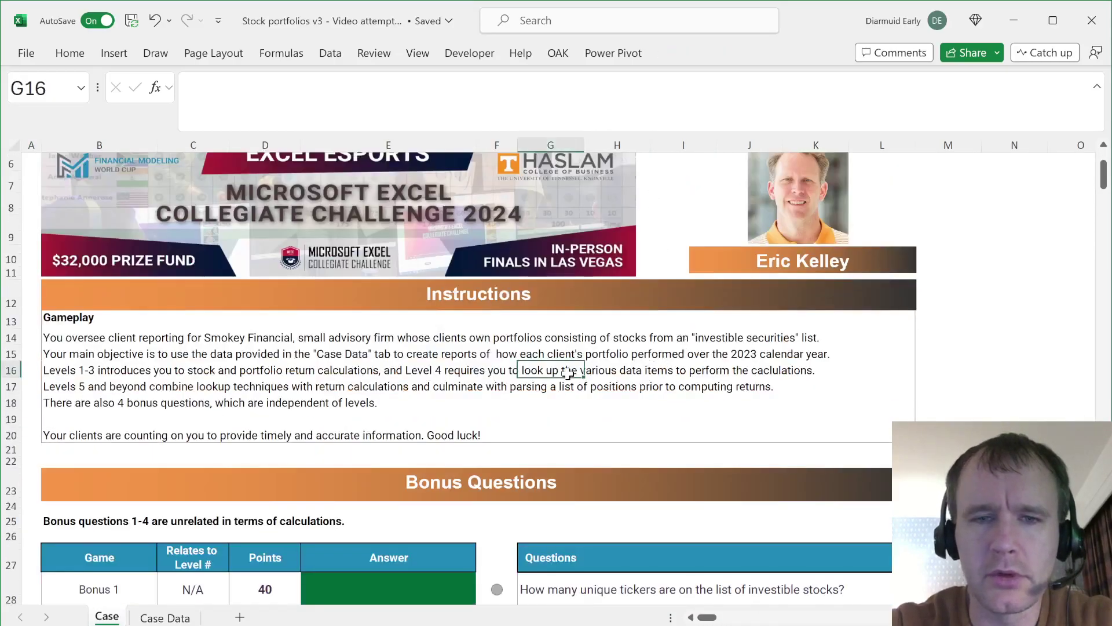
pyautogui.click(37, 374)
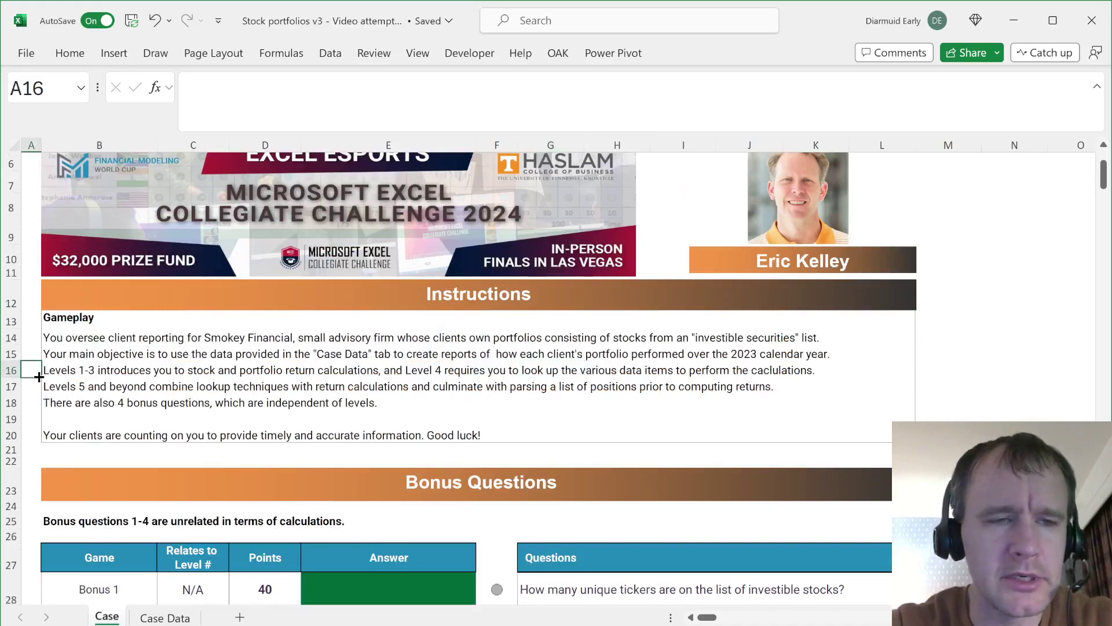
pyautogui.scroll(-6, 39, 377)
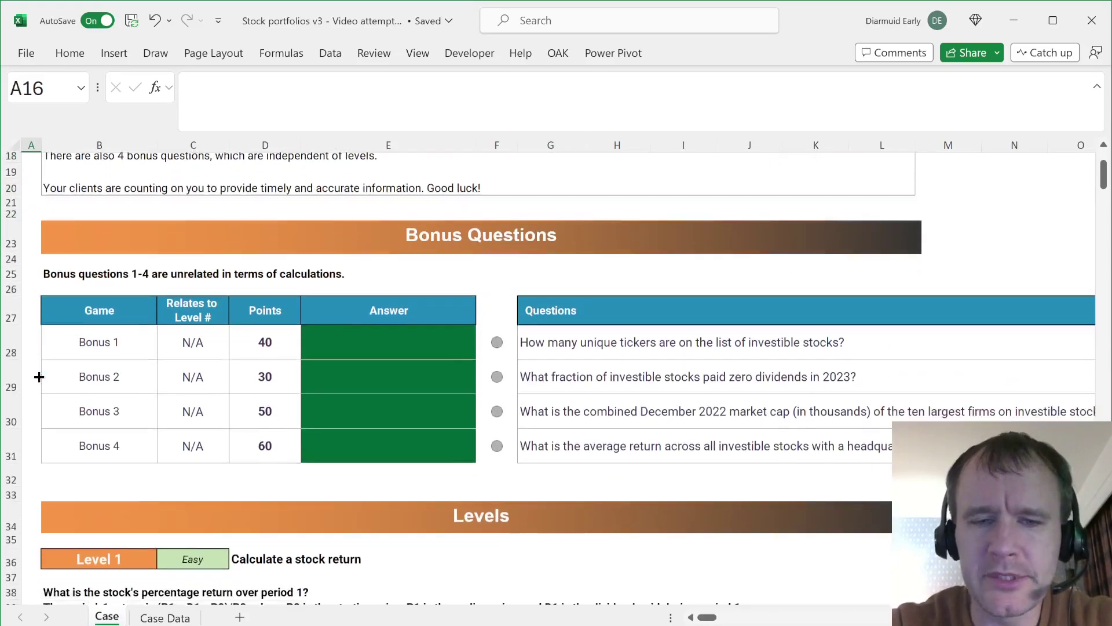
pyautogui.scroll(-5, 39, 377)
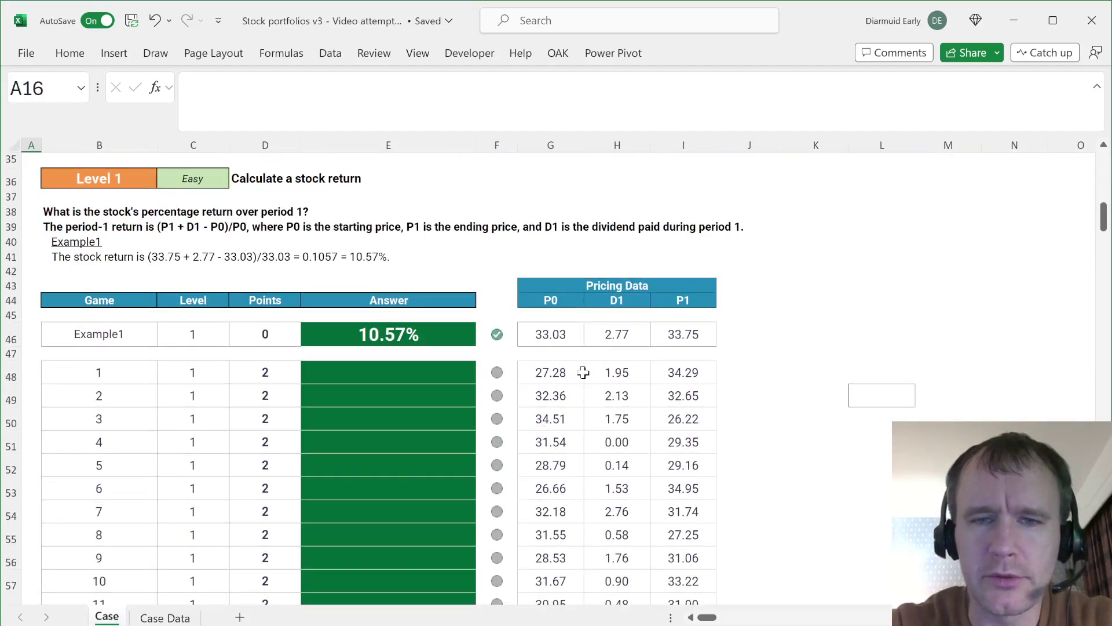
pyautogui.click(548, 374)
pyautogui.click(669, 381)
pyautogui.click(624, 375)
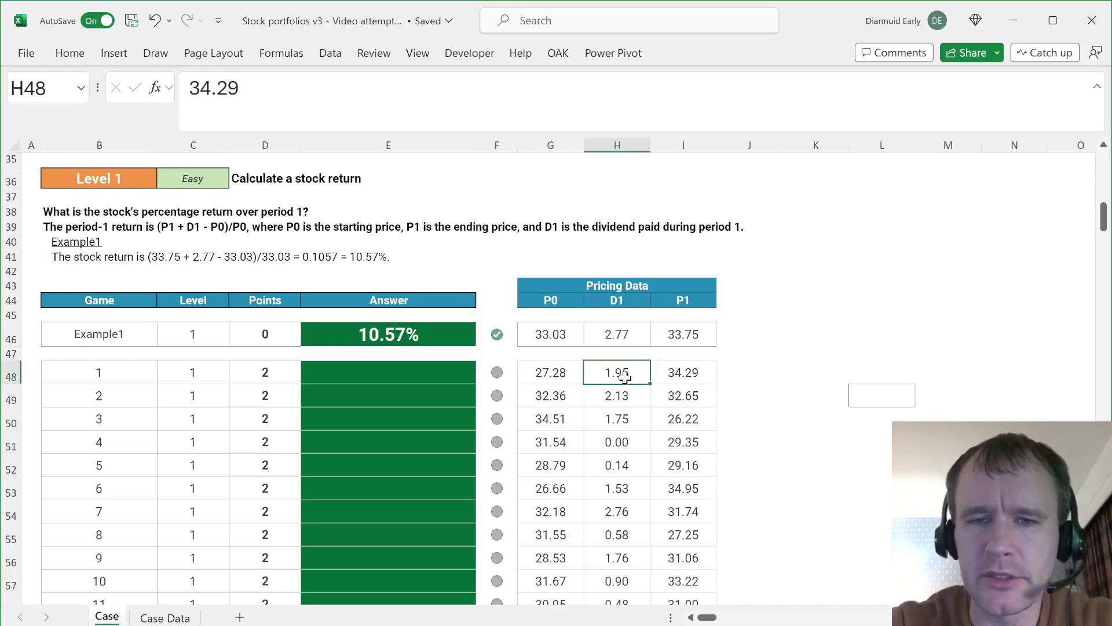
pyautogui.scroll(-8, 624, 378)
pyautogui.scroll(-4, 625, 378)
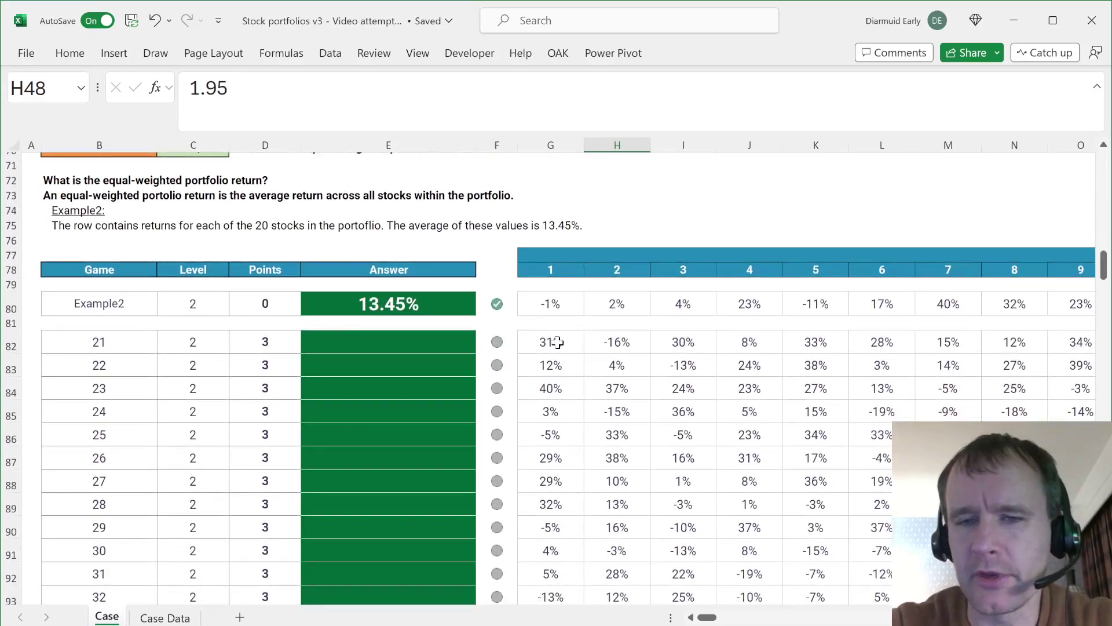
pyautogui.scroll(-11, 549, 347)
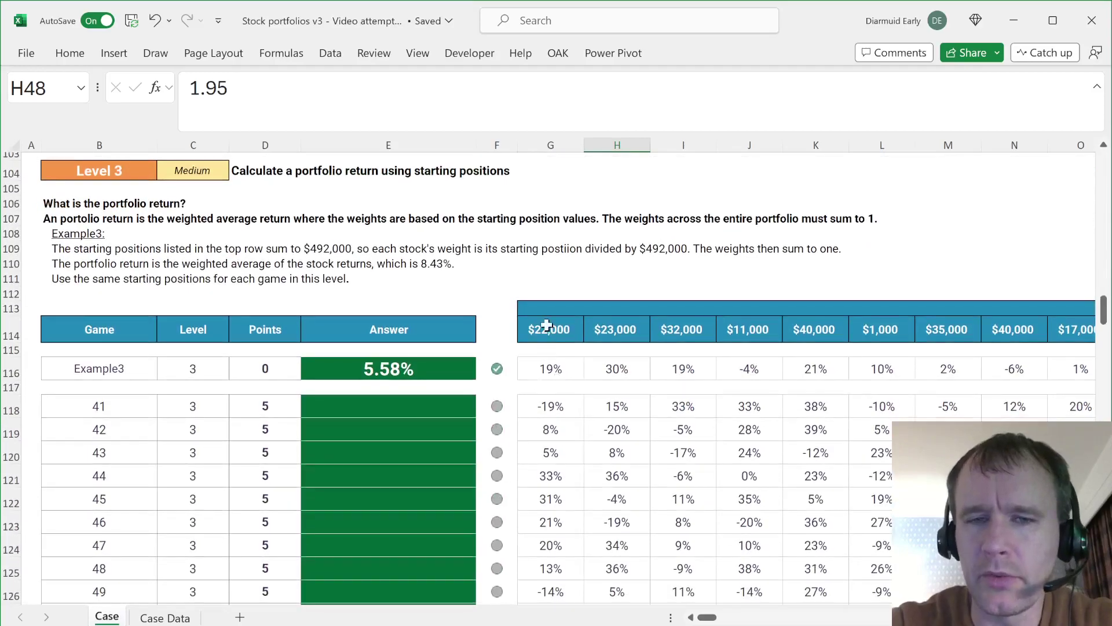
pyautogui.scroll(-10, 556, 365)
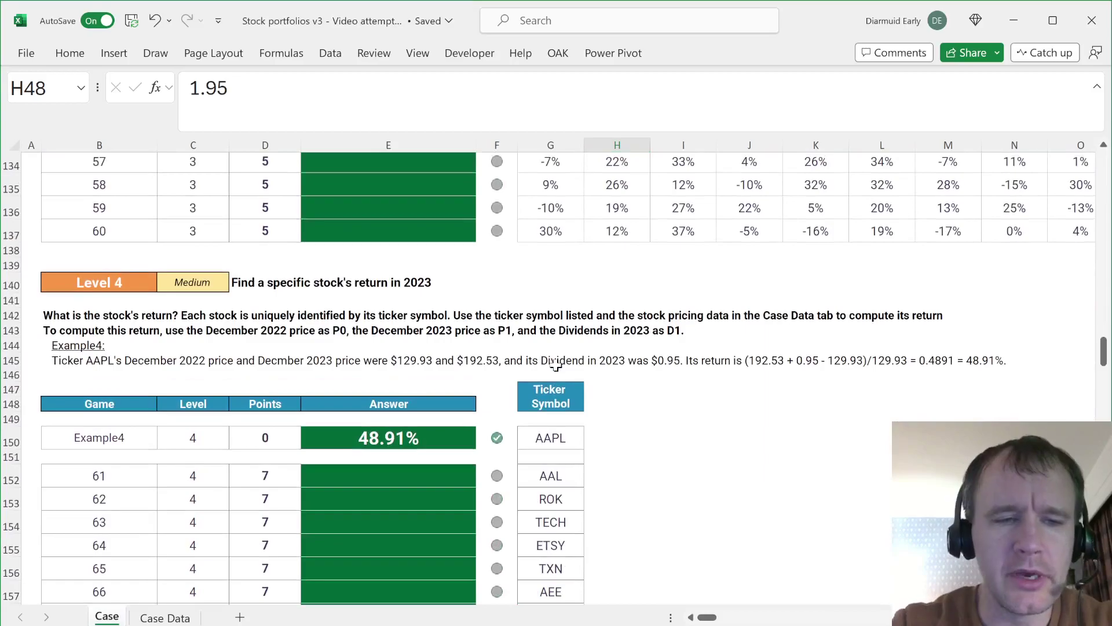
# Step: Examine the Case Data sheet's investible securities list and its December 2022, December 2023 and 2023 dividends tables
pyautogui.hotkey('ctrl', 'pagedown')
pyautogui.scroll(15, 355, 273)
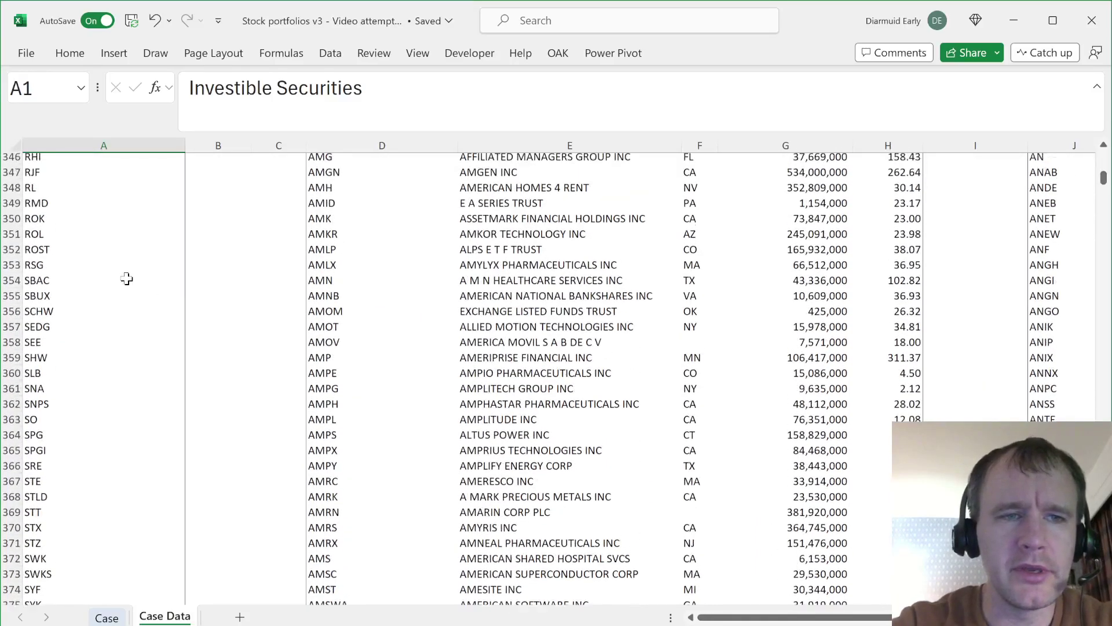
pyautogui.scroll(1, 129, 280)
pyautogui.click(127, 280)
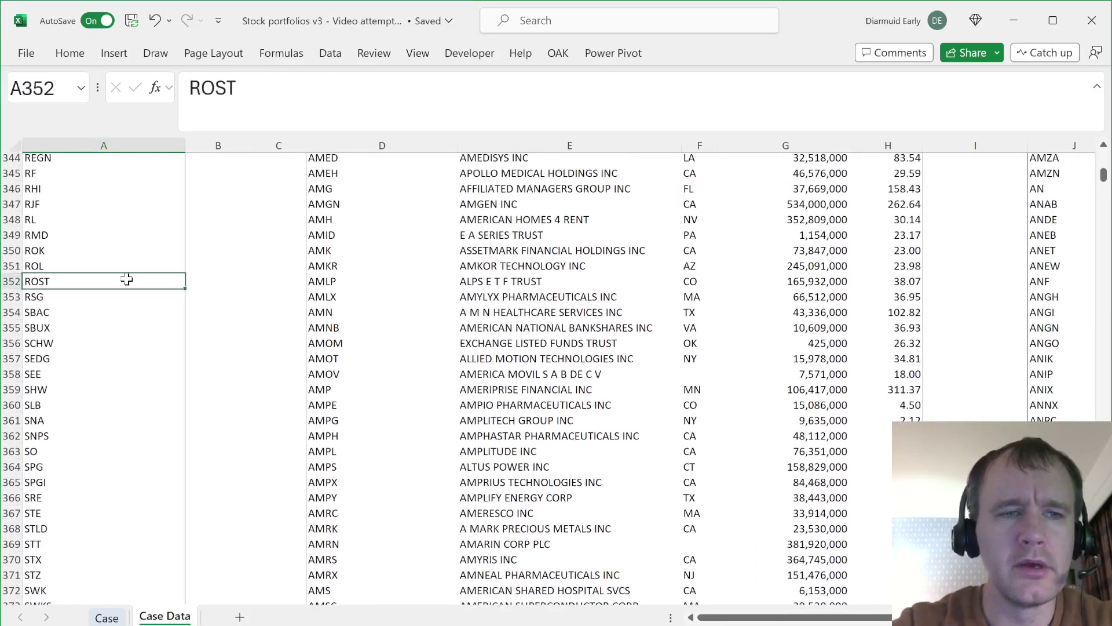
pyautogui.hotkey('ctrl', 'Home')
pyautogui.press('Down')
pyautogui.press('Down')
pyautogui.press('Right')
pyautogui.press('Right')
pyautogui.press('Right')
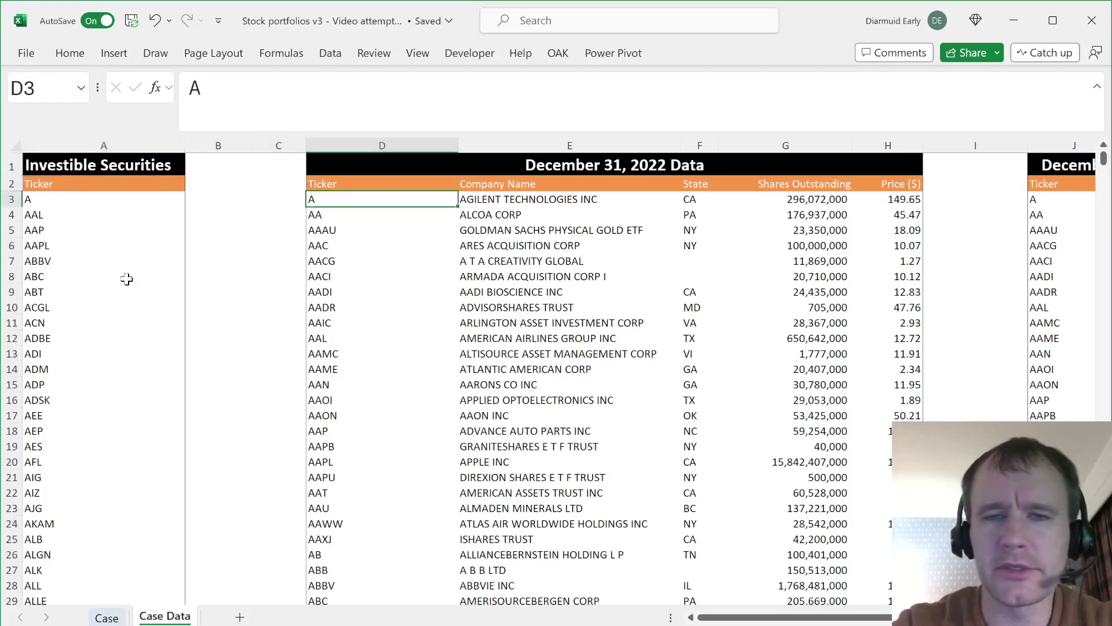
pyautogui.hotkey('ctrl', 'Right')
pyautogui.hotkey('ctrl', 'Left')
pyautogui.hotkey('ctrl', 'shift', 'Right')
pyautogui.hotkey('ctrl', 'Right')
pyautogui.hotkey('ctrl', 'Right')
pyautogui.hotkey('ctrl', 'shift', 'Right')
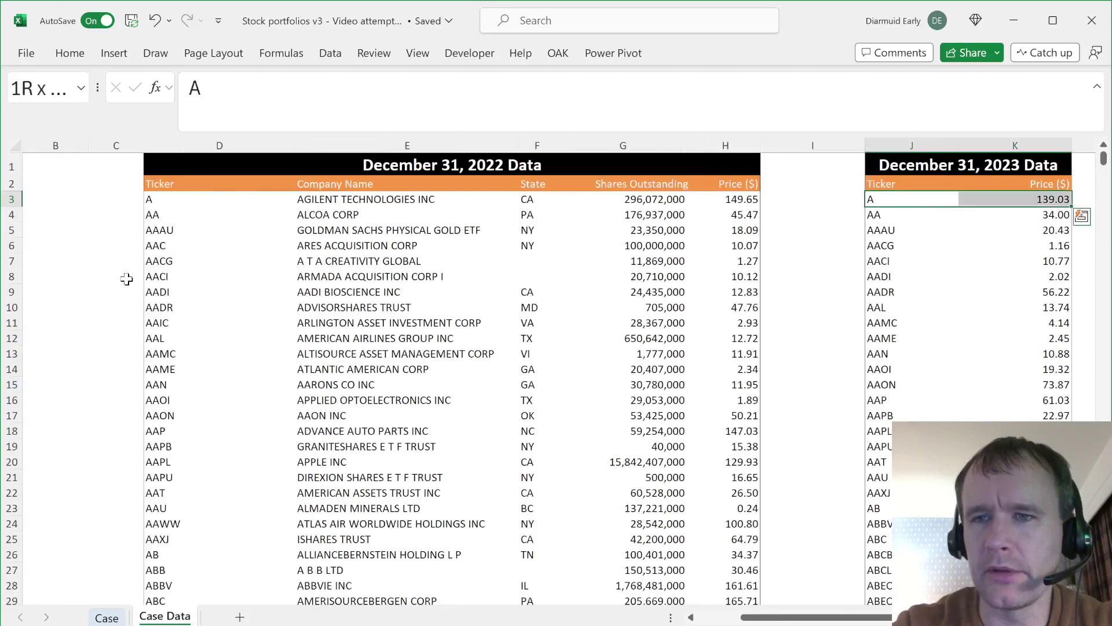
pyautogui.hotkey('ctrl', 'Right')
pyautogui.hotkey('ctrl', 'Right')
pyautogui.hotkey('ctrl', 'shift', 'Right')
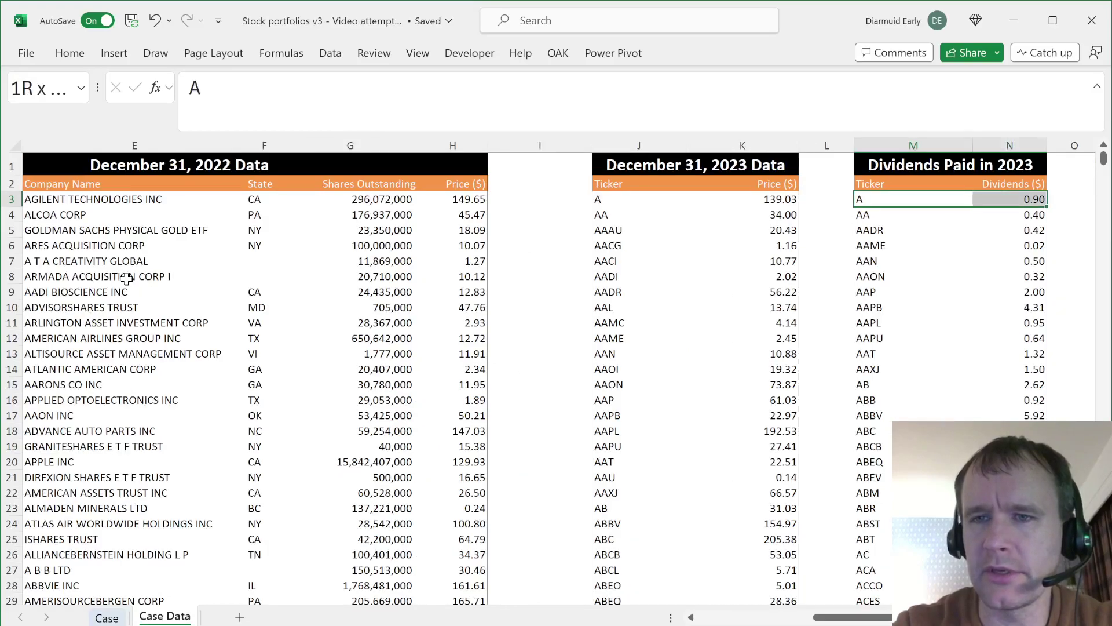
pyautogui.hotkey('ctrl', 'Home')
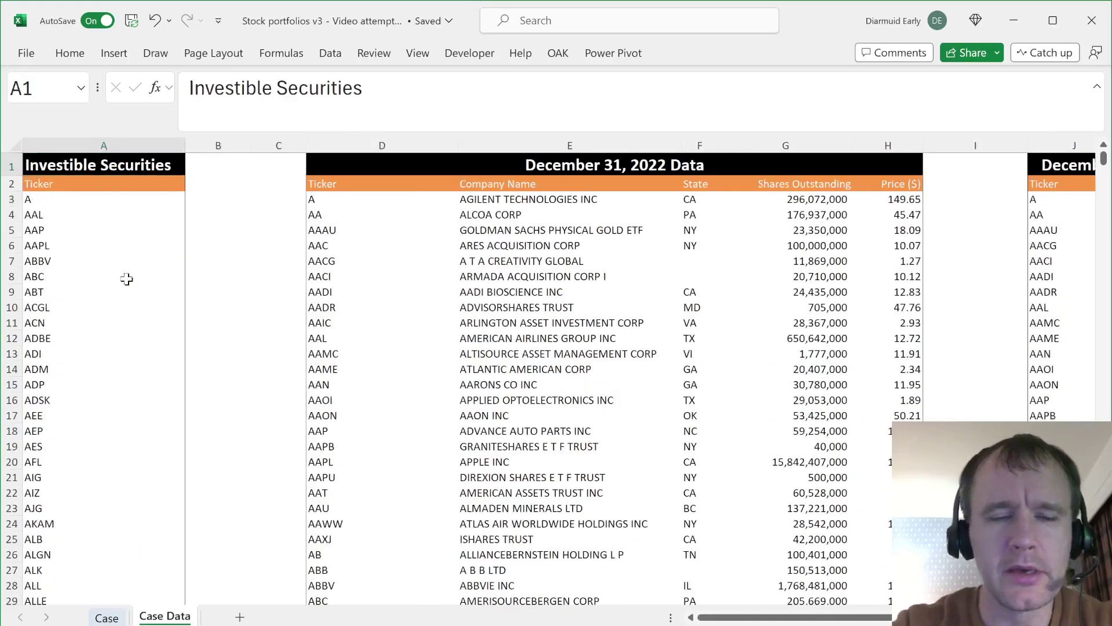
# Step: Return to the Case sheet and review the task descriptions and ticker data for Levels 4 to 7
pyautogui.hotkey('ctrl', 'pageup')
pyautogui.scroll(-1, 349, 465)
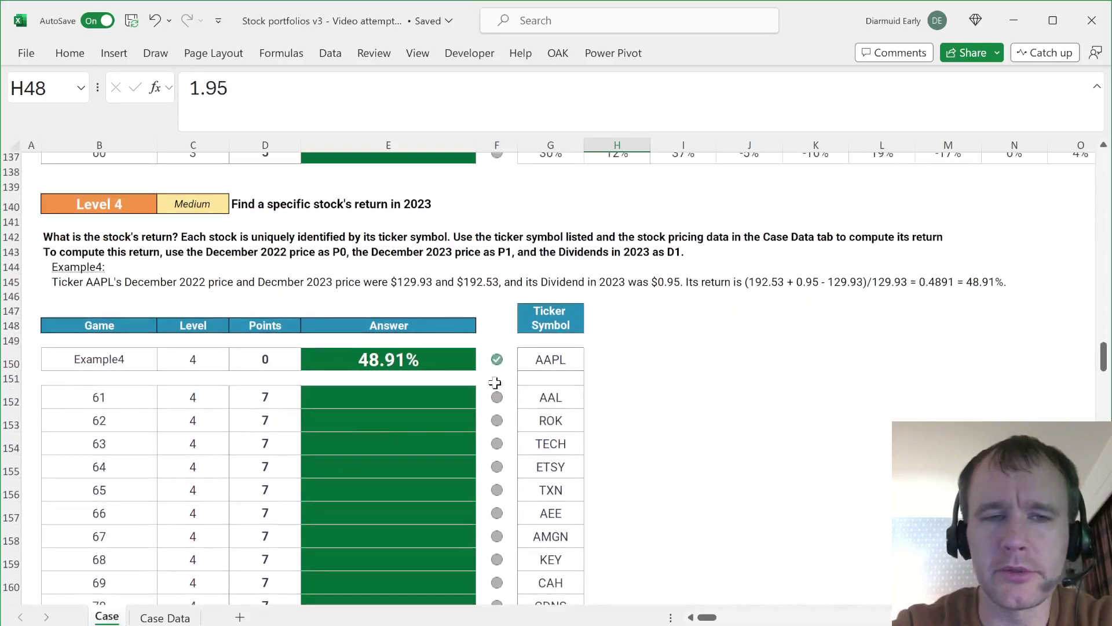
pyautogui.click(526, 400)
pyautogui.scroll(-14, 525, 400)
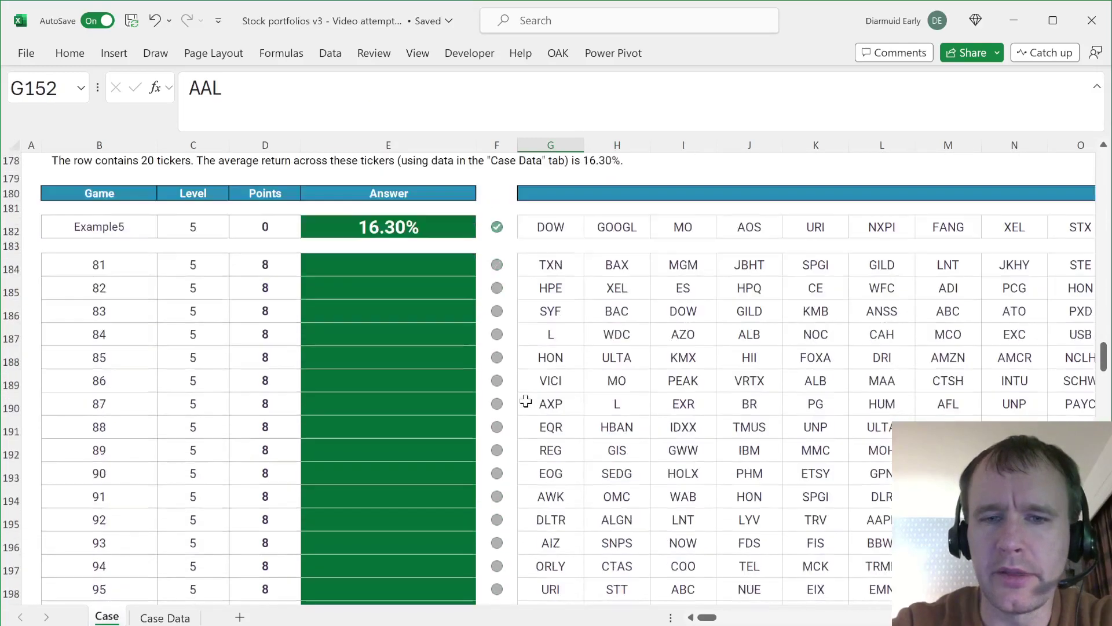
pyautogui.scroll(-5, 734, 282)
pyautogui.scroll(5, 748, 282)
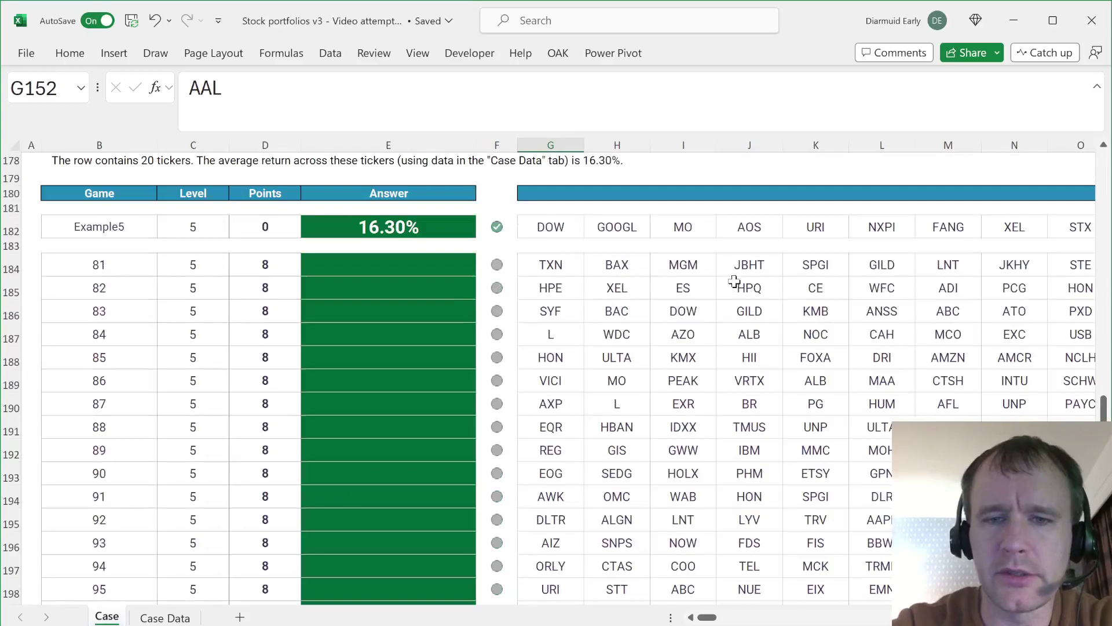
pyautogui.scroll(-8, 618, 459)
pyautogui.scroll(1, 618, 459)
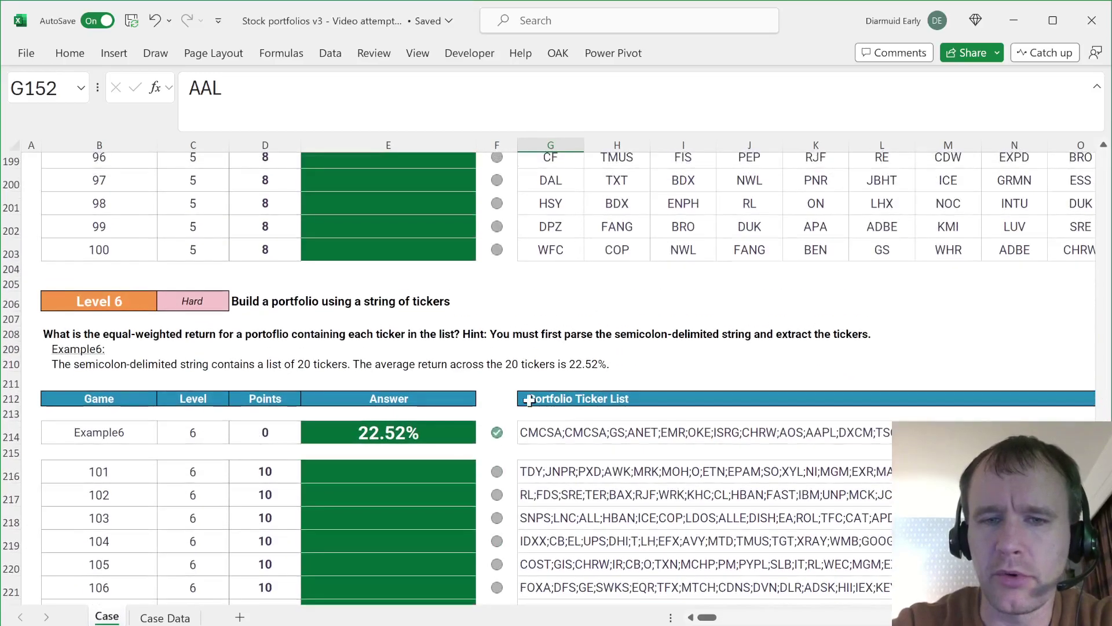
pyautogui.click(536, 436)
pyautogui.scroll(-14, 547, 261)
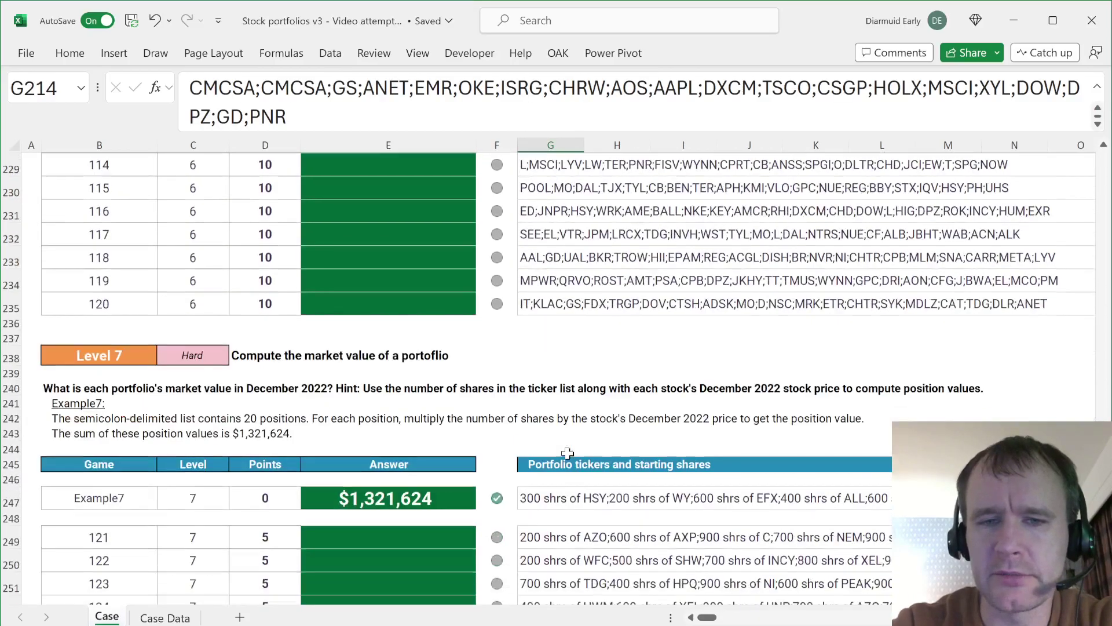
pyautogui.click(533, 296)
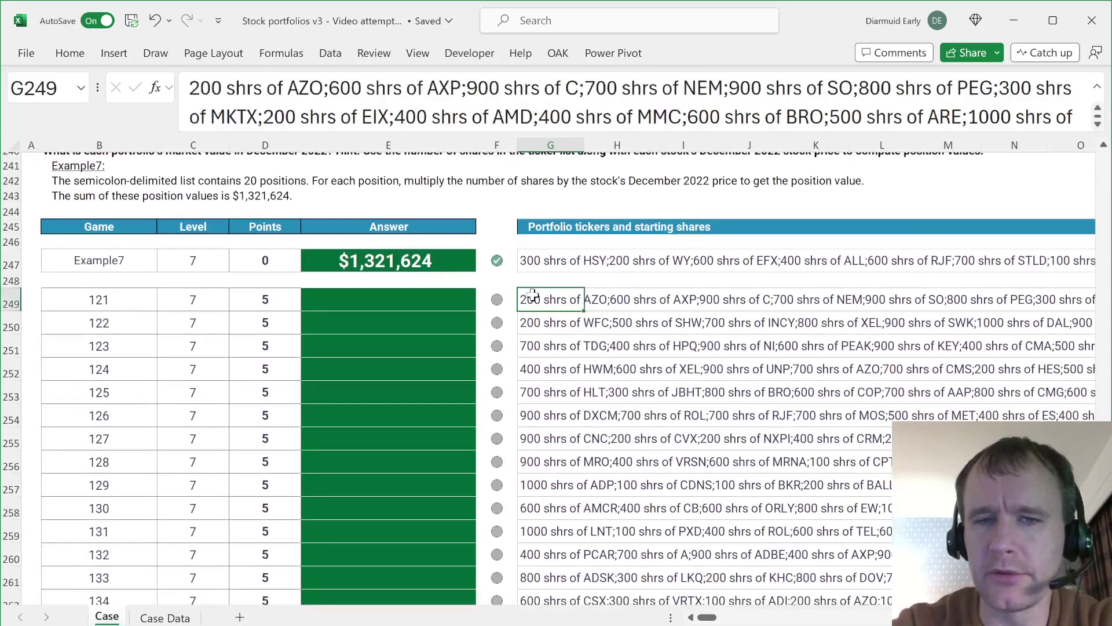
# Step: Enter the Level 1 stock return formula =(I48+H48-G48)/G48 in answer cell E48 for game 1
pyautogui.hotkey('ctrl', 'Home')
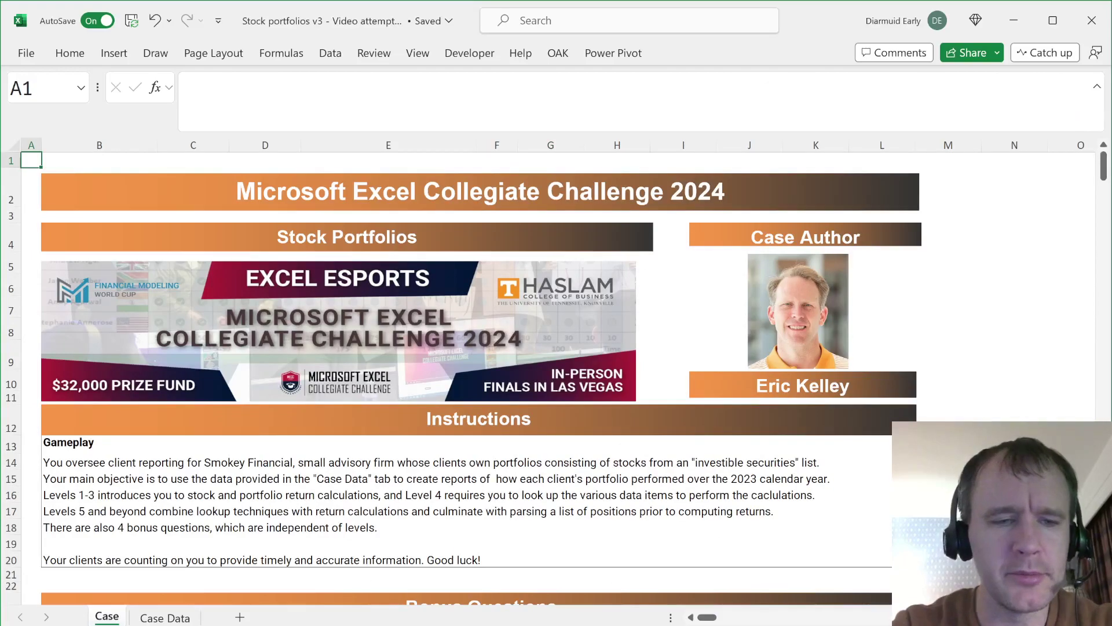
pyautogui.scroll(-6, 387, 492)
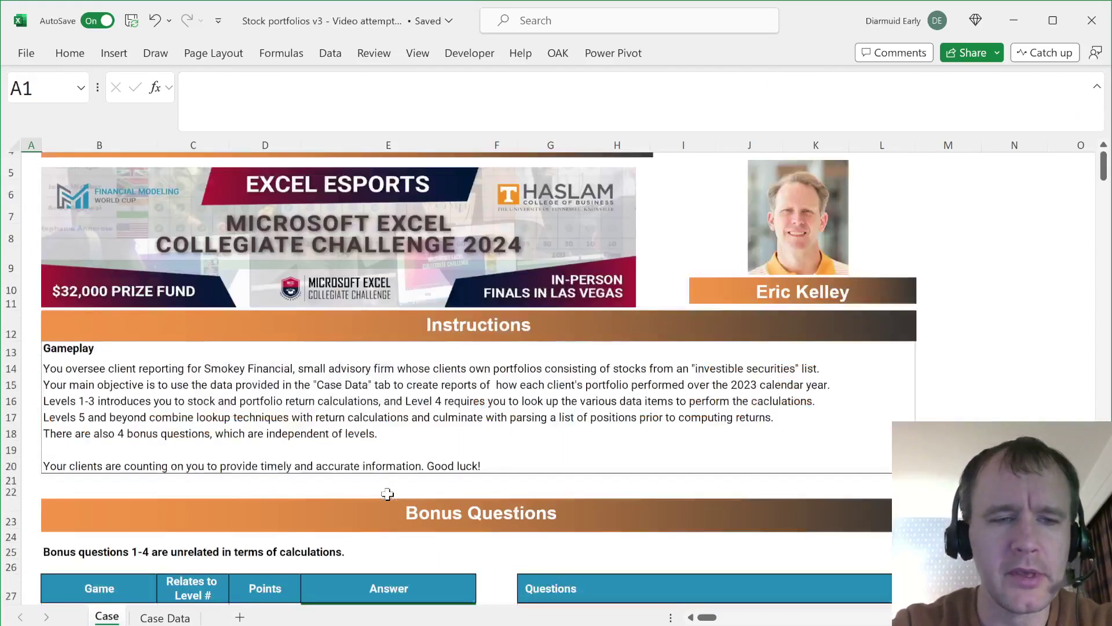
pyautogui.scroll(-3, 387, 494)
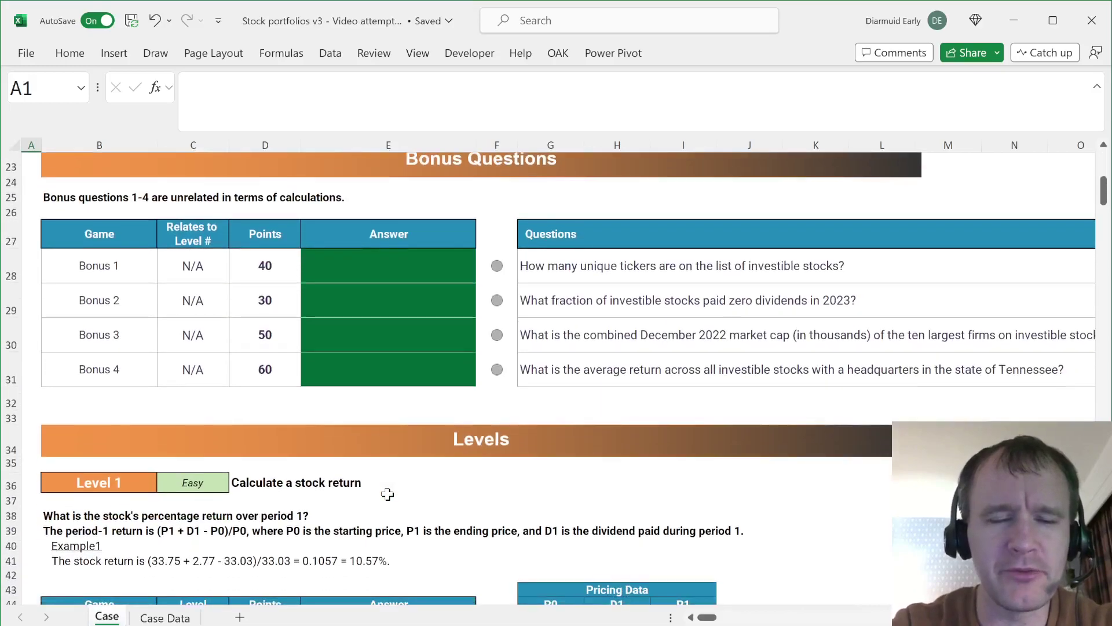
pyautogui.scroll(1, 387, 494)
pyautogui.scroll(-4, 386, 494)
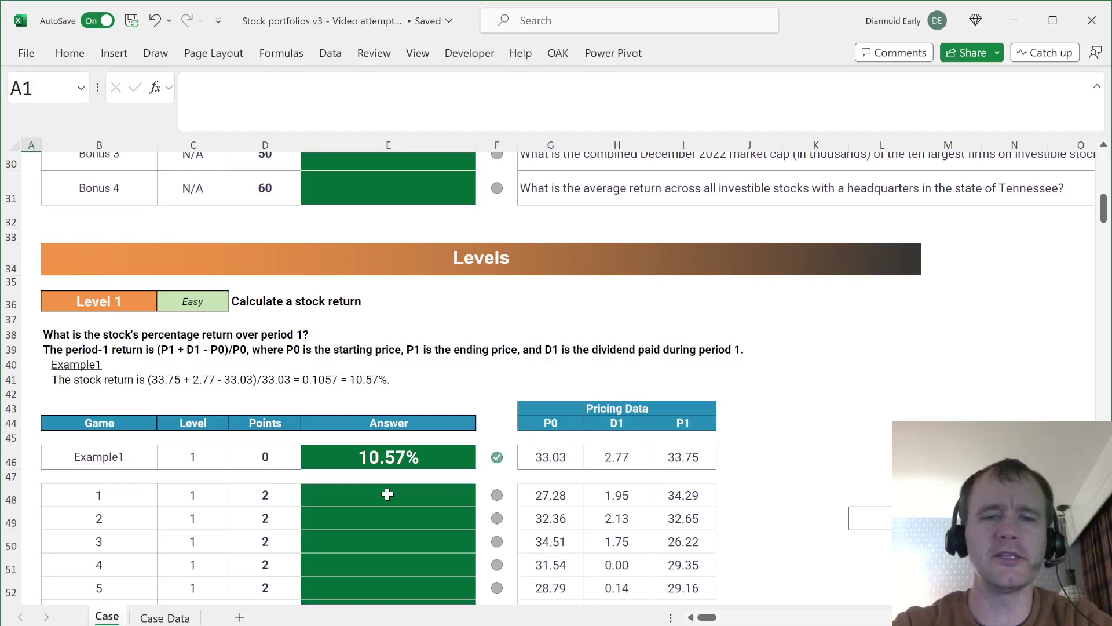
pyautogui.scroll(-1, 387, 493)
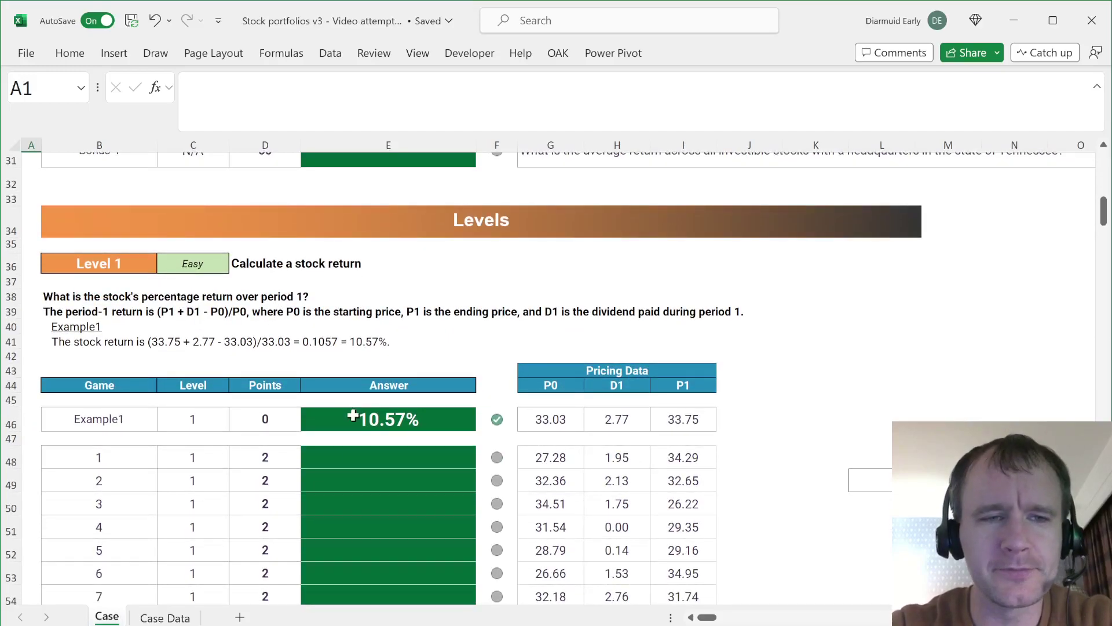
pyautogui.click(402, 456)
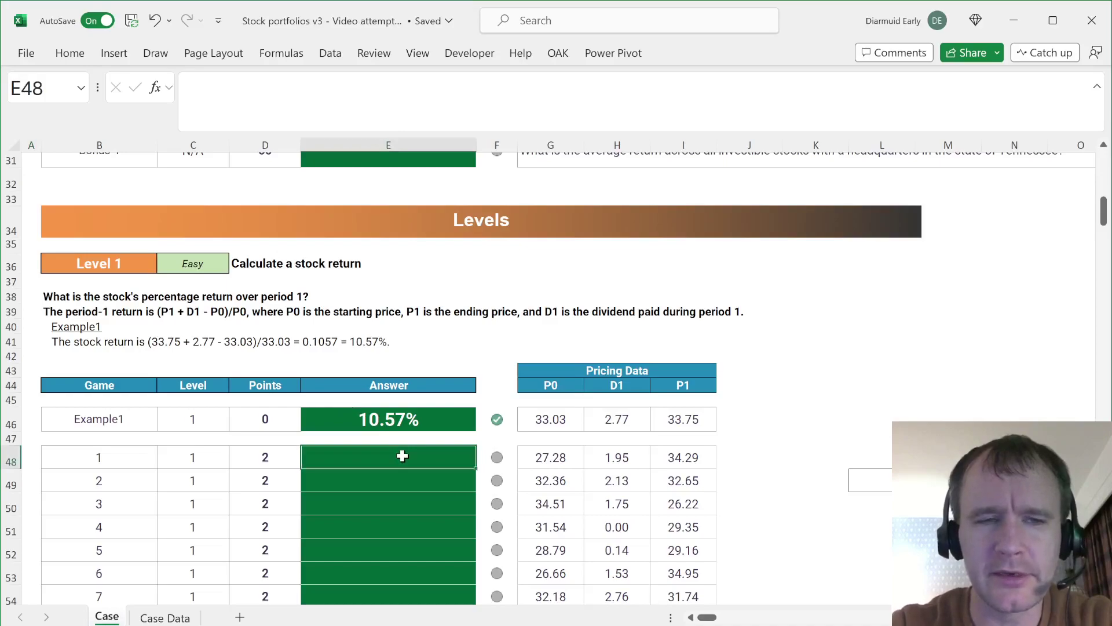
pyautogui.write('=')
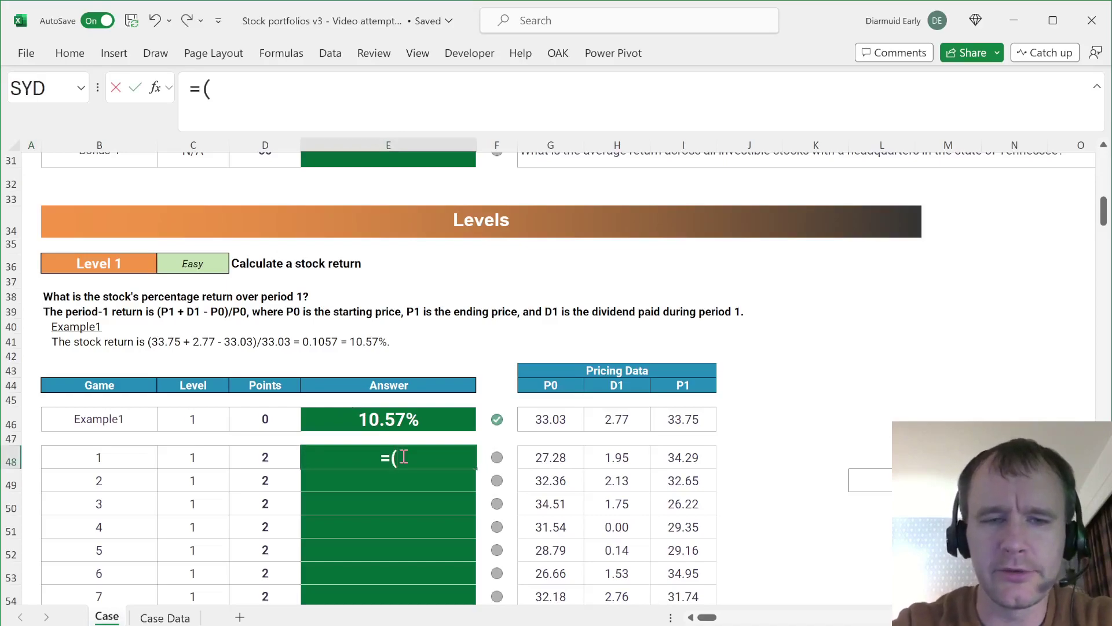
pyautogui.write('(')
pyautogui.press('Right')
pyautogui.press('Right')
pyautogui.press('Right')
pyautogui.press('Right')
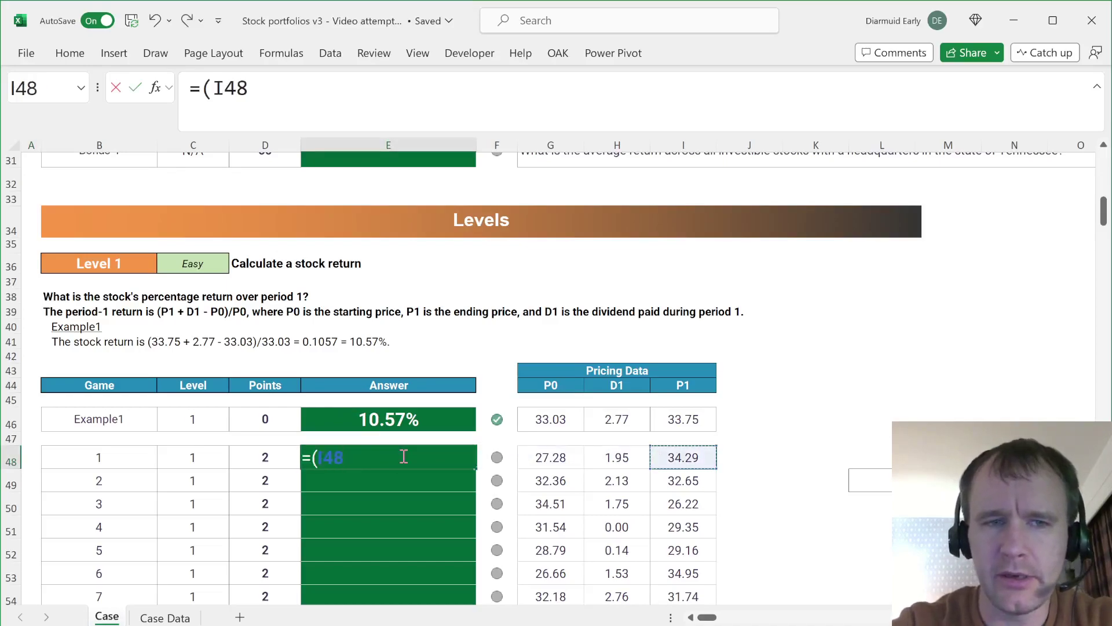
pyautogui.write('+')
pyautogui.press('Right')
pyautogui.press('Right')
pyautogui.press('Right')
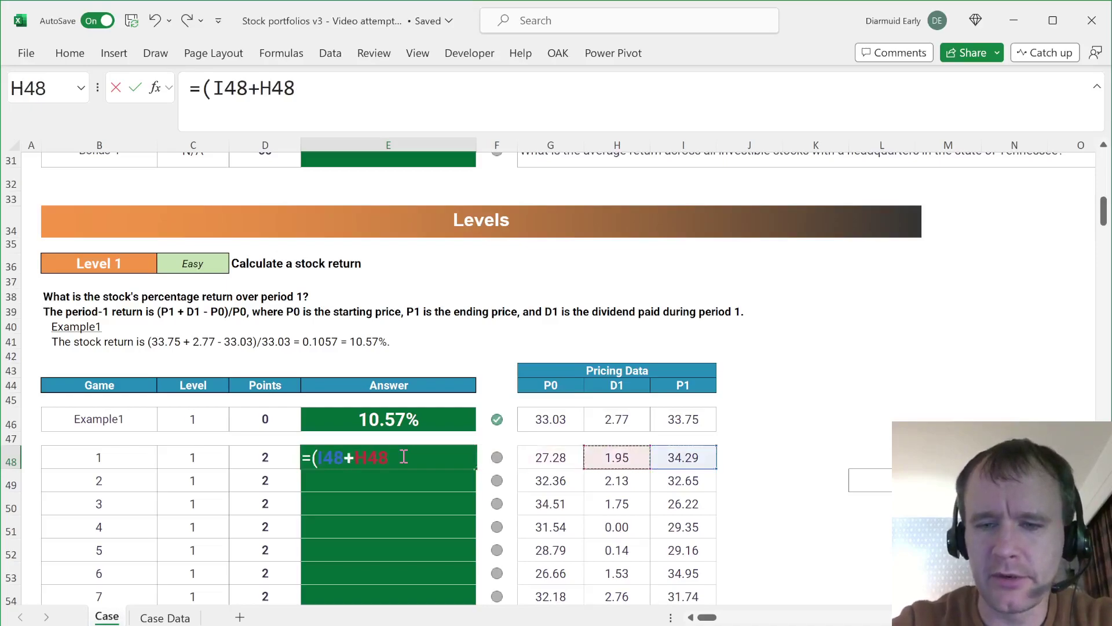
pyautogui.write('-')
pyautogui.press('Right')
pyautogui.press('Right')
pyautogui.press('Right')
pyautogui.press('Left')
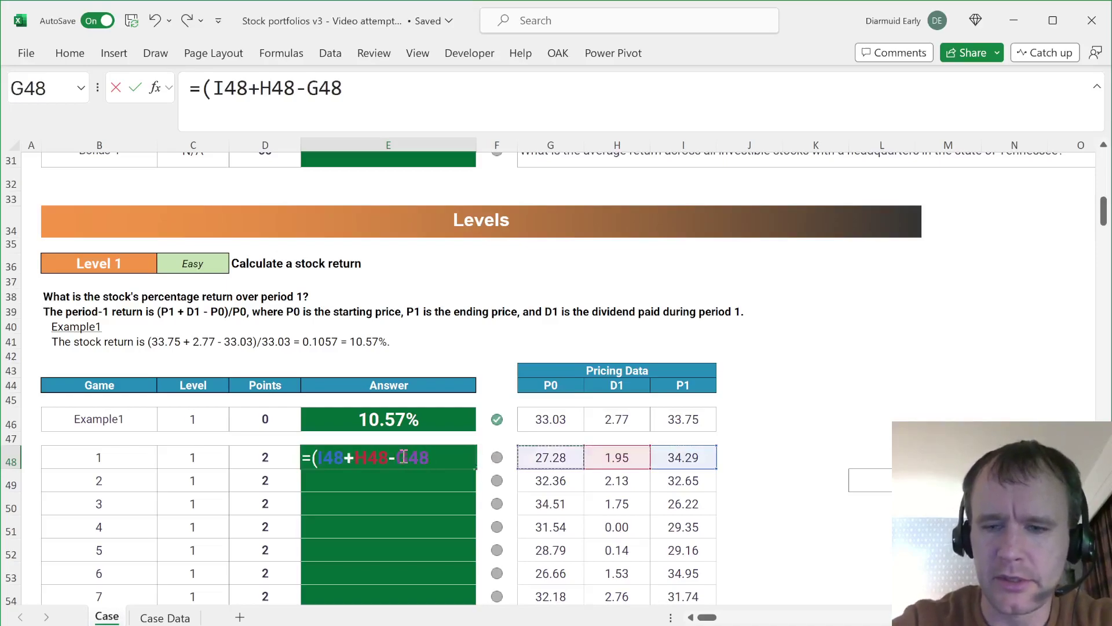
pyautogui.write(')/')
pyautogui.press('Right')
pyautogui.press('Right')
pyautogui.press('Right')
pyautogui.press('Left')
pyautogui.hotkey('ctrl', 'Return')
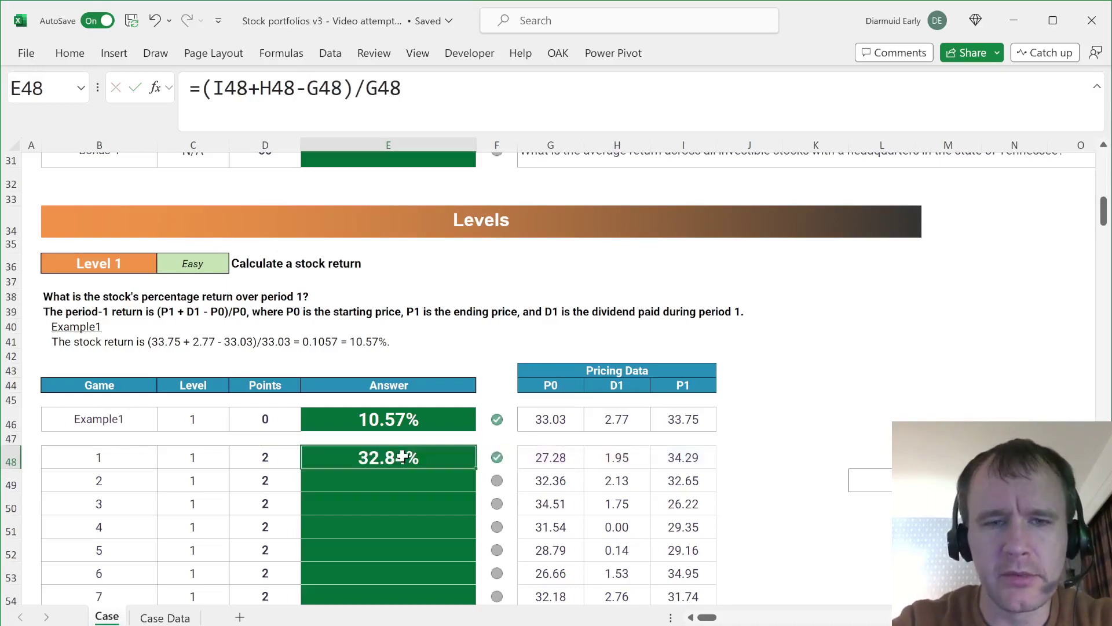
# Step: Fill the Level 1 stock return formula down from E48 through E67 for games 1 to 20
pyautogui.press('Left')
pyautogui.hotkey('ctrl', 'Down')
pyautogui.press('Right')
pyautogui.hotkey('ctrl', 'Up')
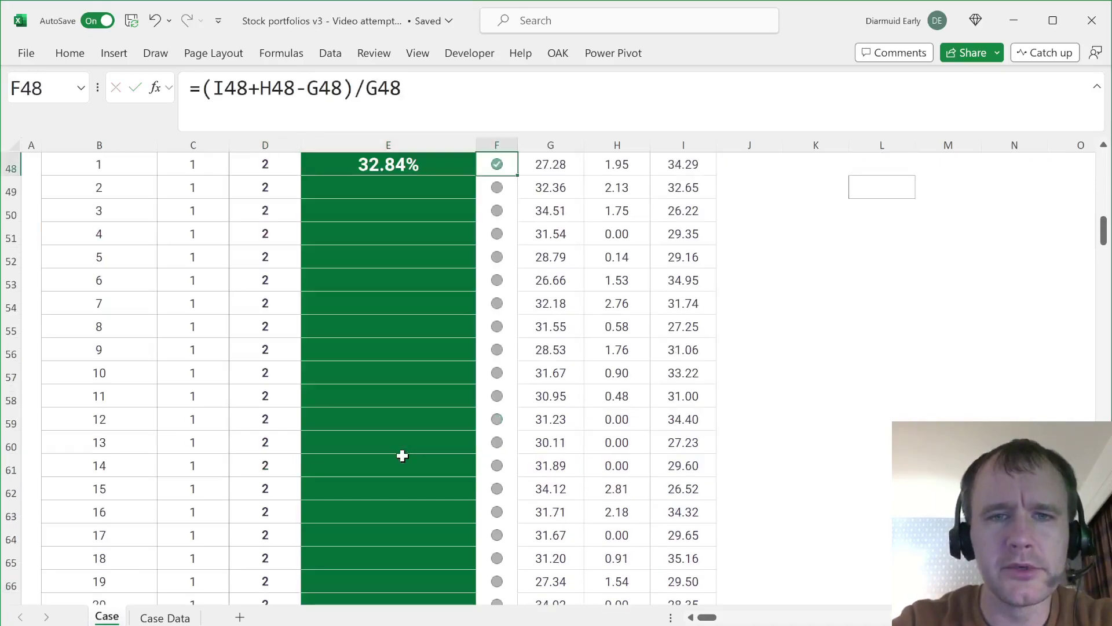
pyautogui.press('Right')
pyautogui.press('Left')
pyautogui.hotkey('ctrl', 'shift', 'Down')
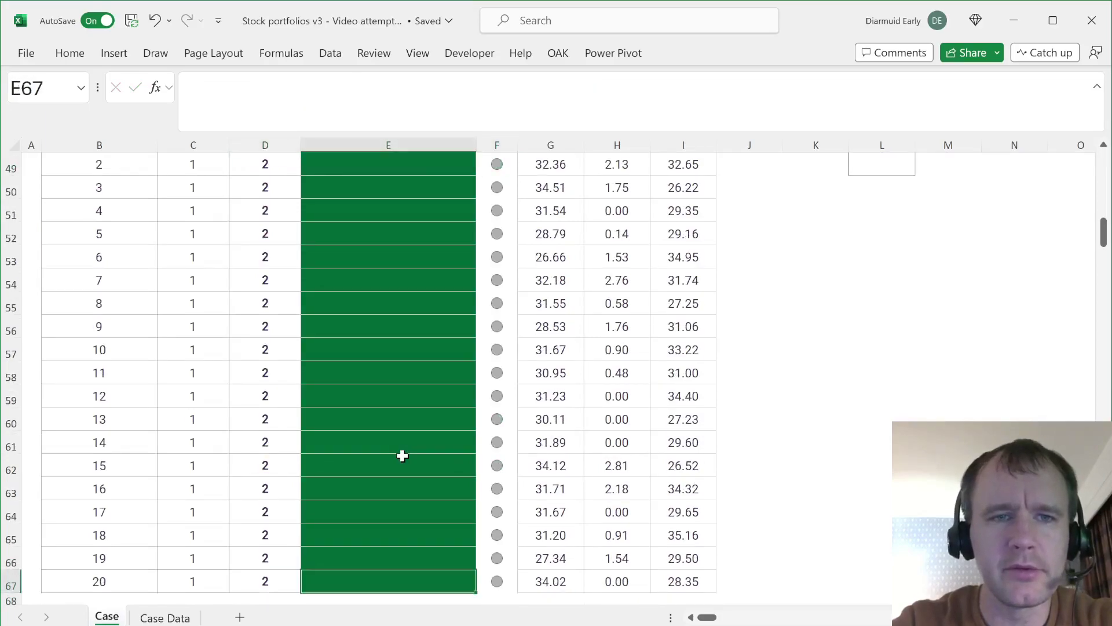
pyautogui.hotkey('ctrl', 'd')
# Step: Enter =AVERAGE(G82:Z82) in E82 as the Level 2 equal-weighted portfolio return for game 21
pyautogui.scroll(-5, 417, 359)
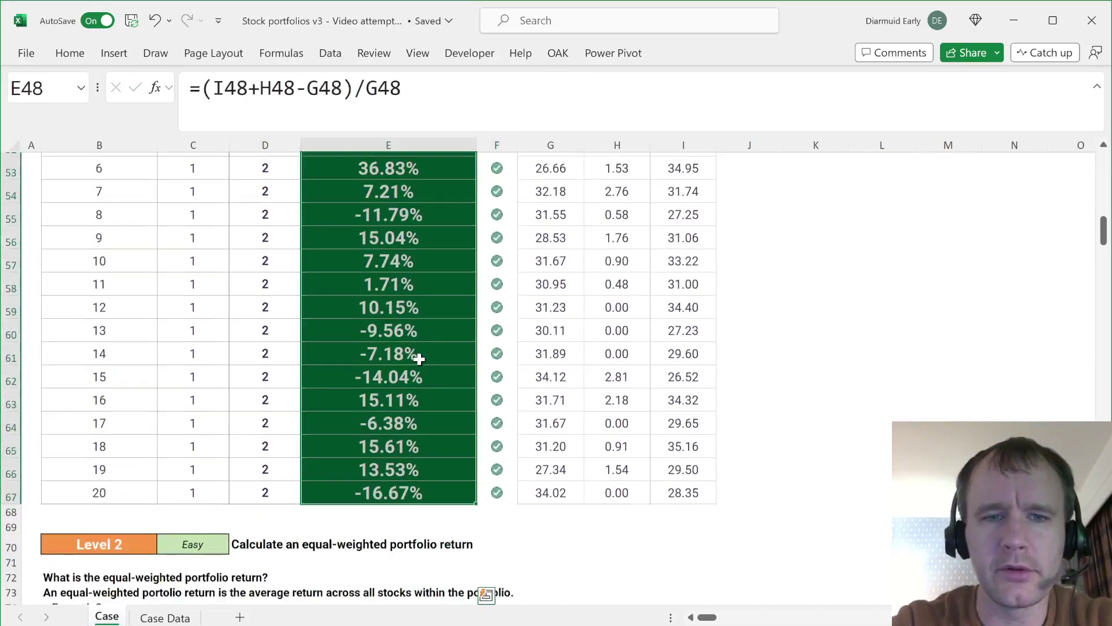
pyautogui.scroll(-1, 419, 360)
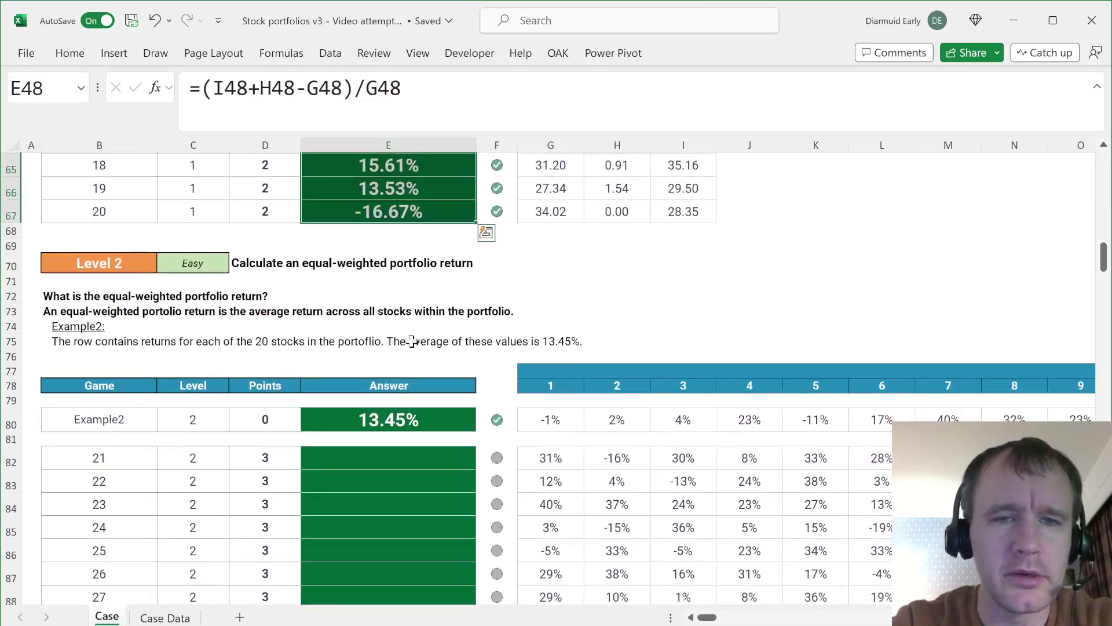
pyautogui.click(394, 459)
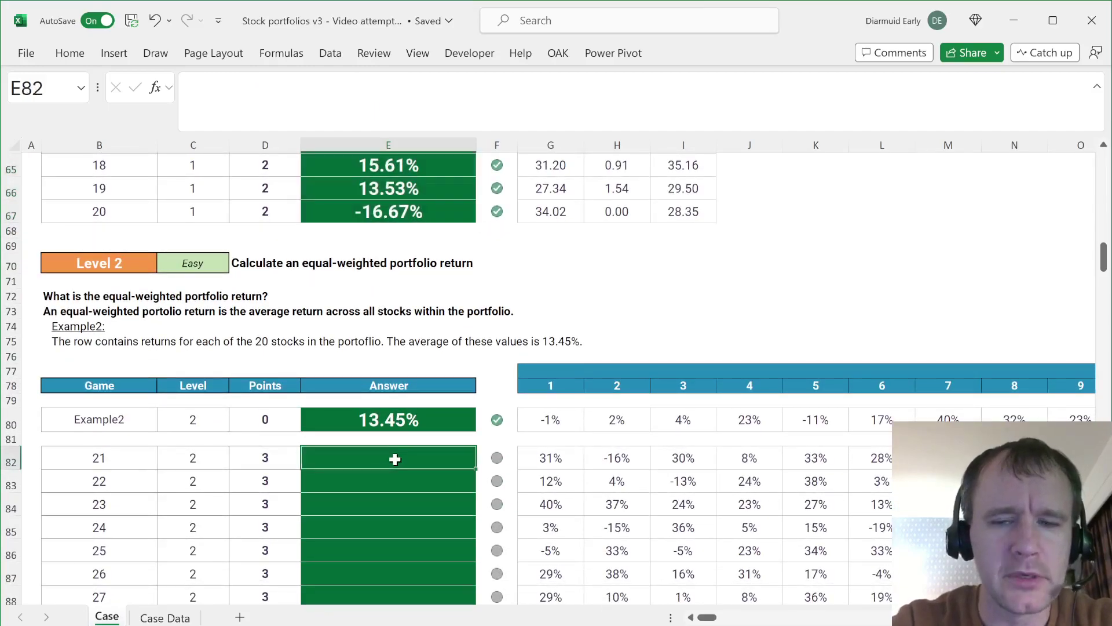
pyautogui.write('=aver')
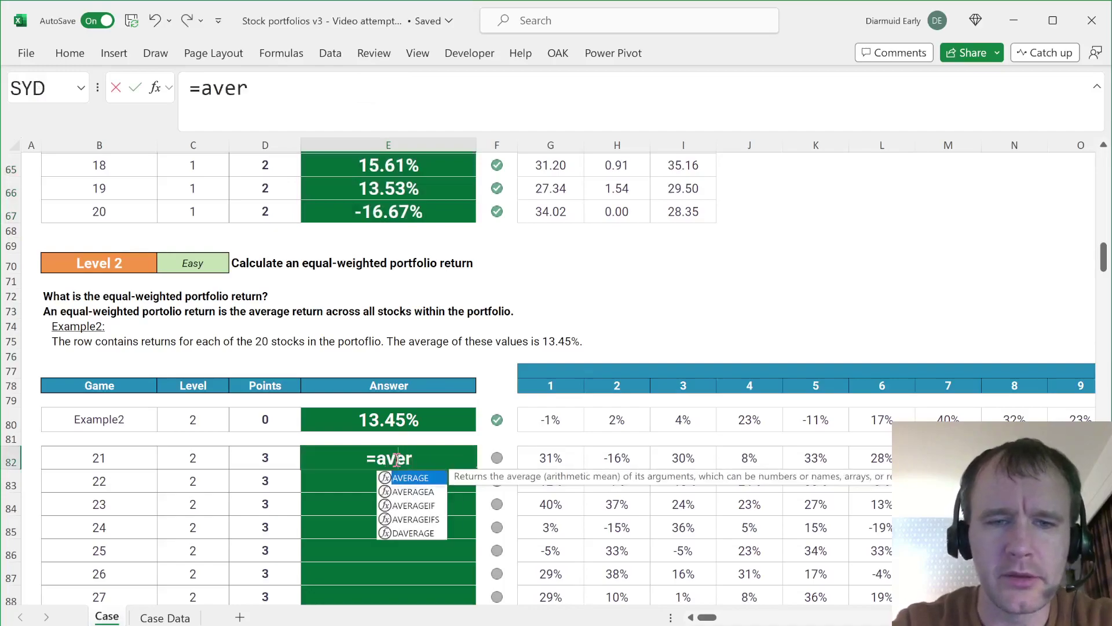
pyautogui.press('Tab')
pyautogui.press('Right')
pyautogui.press('Right')
pyautogui.hotkey('ctrl', 'shift', 'Right')
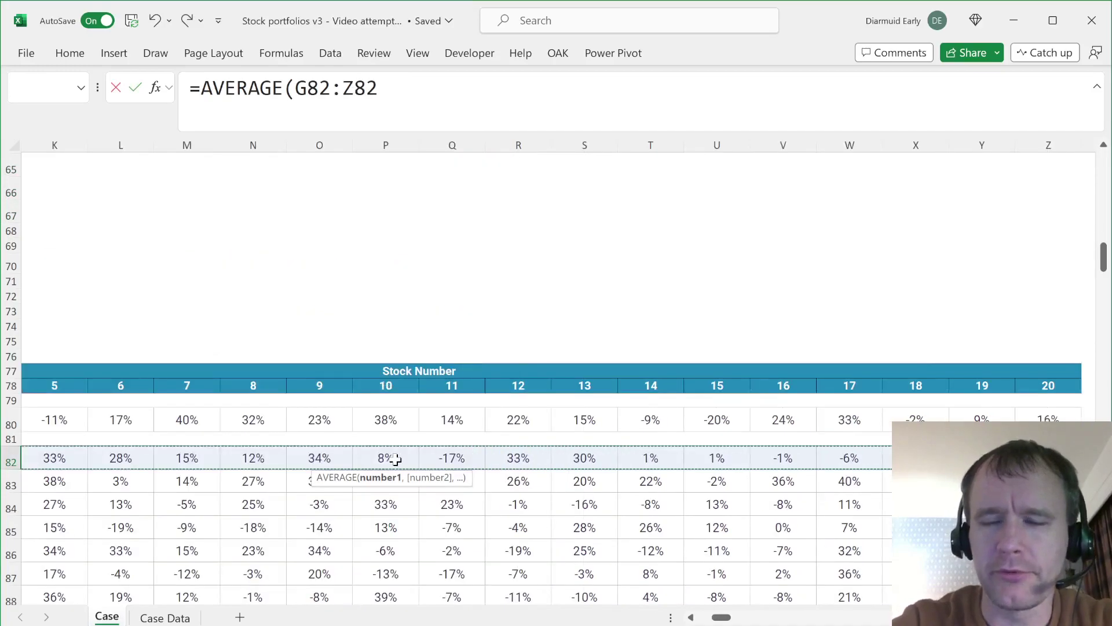
pyautogui.hotkey('ctrl', 'Return')
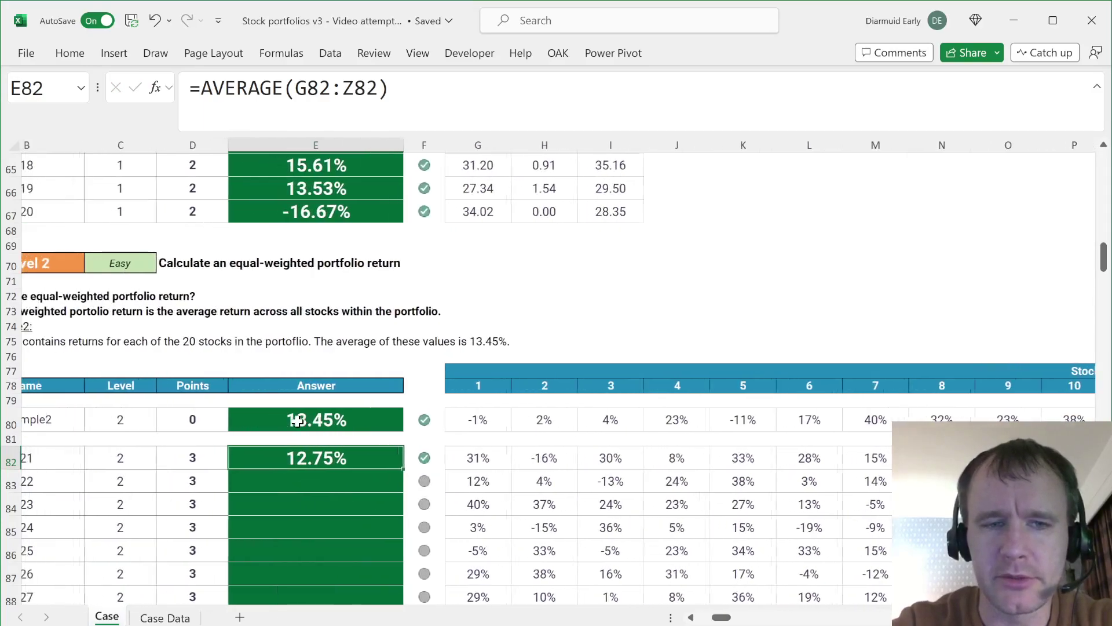
# Step: Fill the Level 2 AVERAGE formula down from E82 through E101 for games 21 to 40
pyautogui.press('Left')
pyautogui.hotkey('ctrl', 'Down')
pyautogui.press('Right')
pyautogui.hotkey('ctrl', 'shift', 'Up')
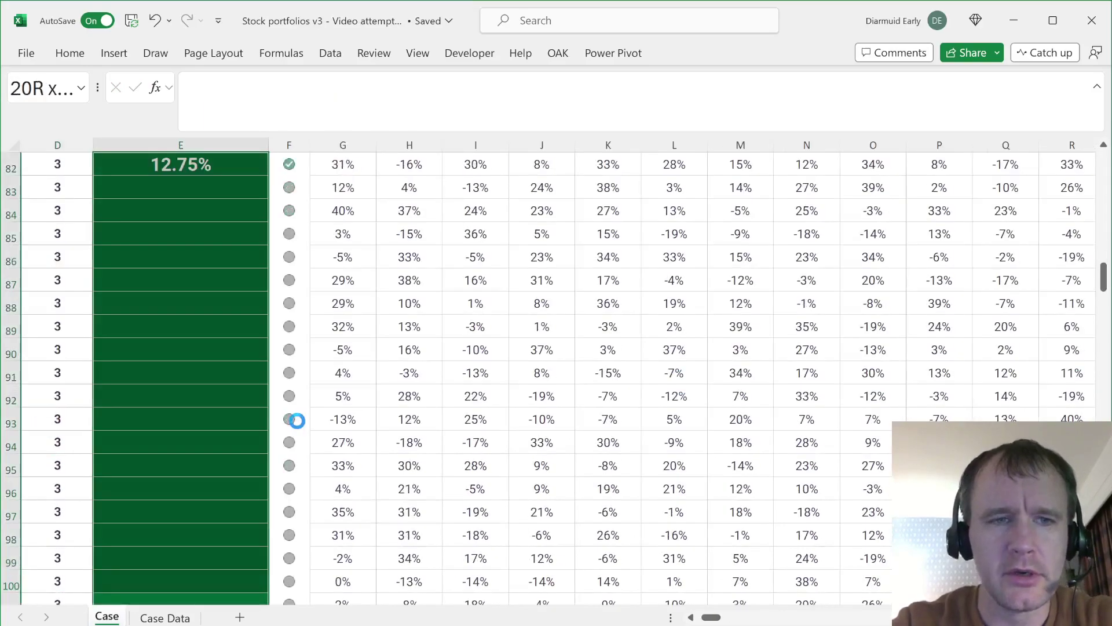
pyautogui.hotkey('ctrl', 'd')
pyautogui.press('Return')
pyautogui.scroll(2, 297, 421)
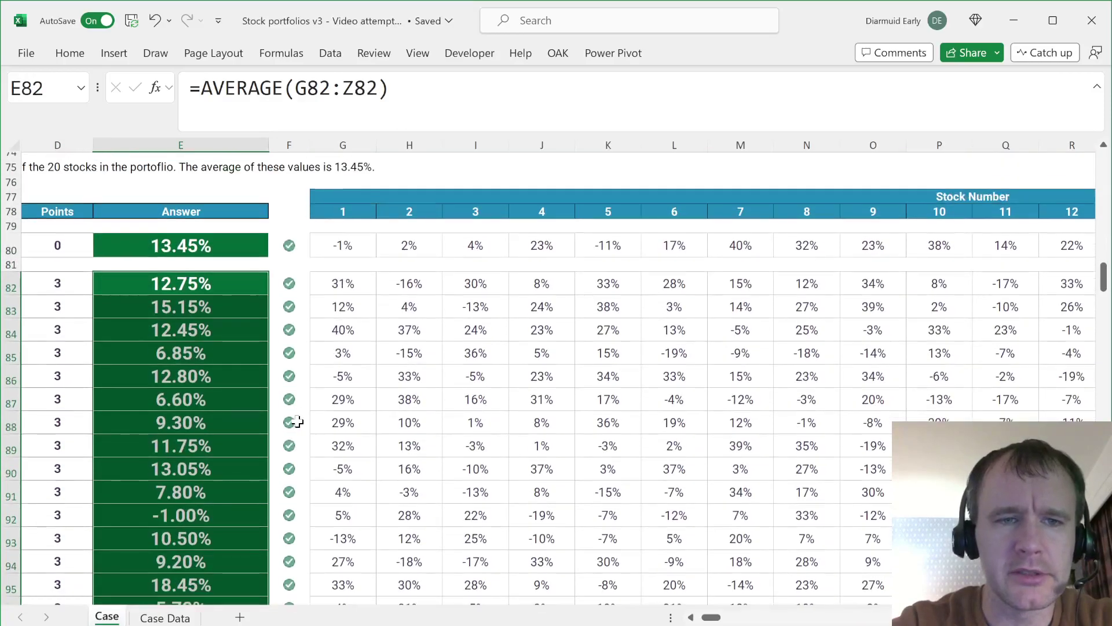
# Step: Read the Level 3 task and match the starting positions in row 114 with game 41's stock returns in row 118
pyautogui.hscroll(-3, 297, 421)
pyautogui.scroll(-3, 297, 421)
pyautogui.scroll(-5, 297, 421)
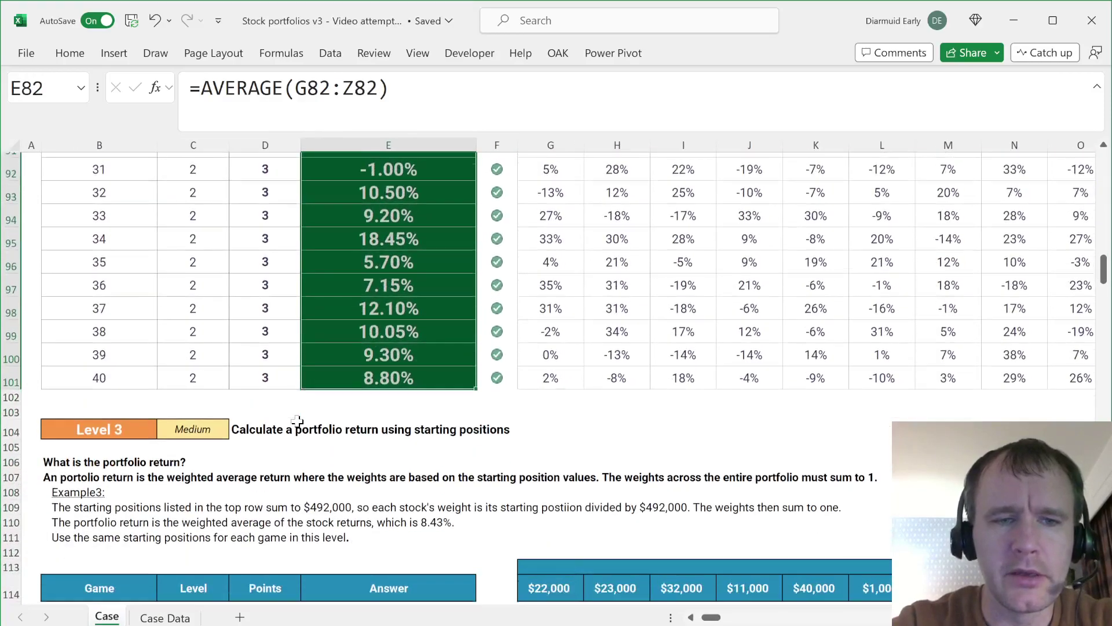
pyautogui.scroll(-1, 297, 421)
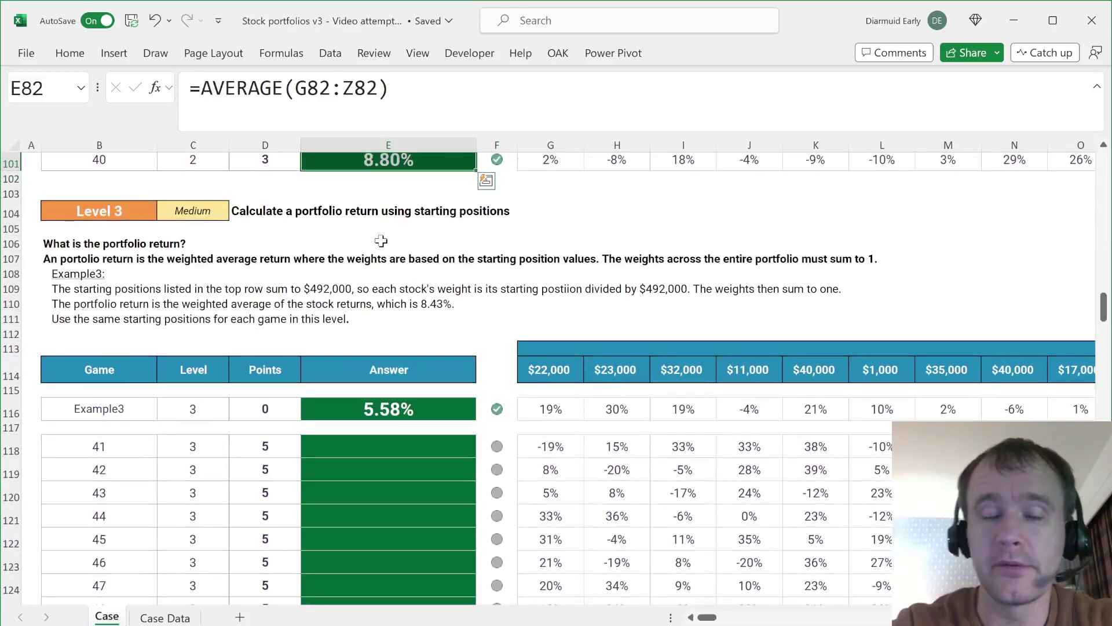
pyautogui.click(560, 374)
pyautogui.click(560, 447)
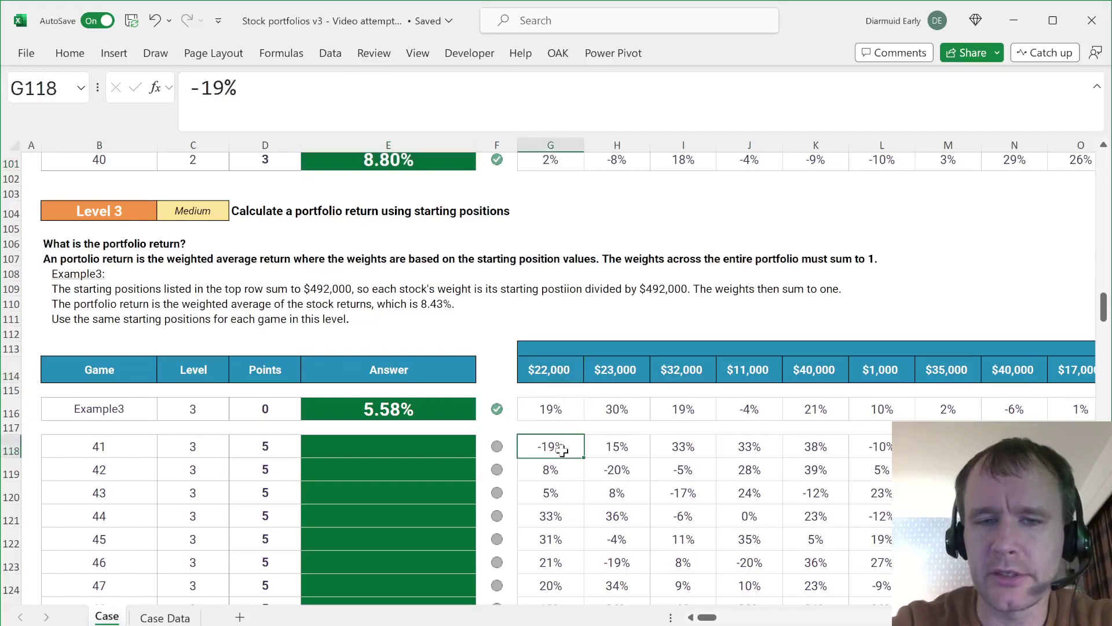
pyautogui.click(630, 370)
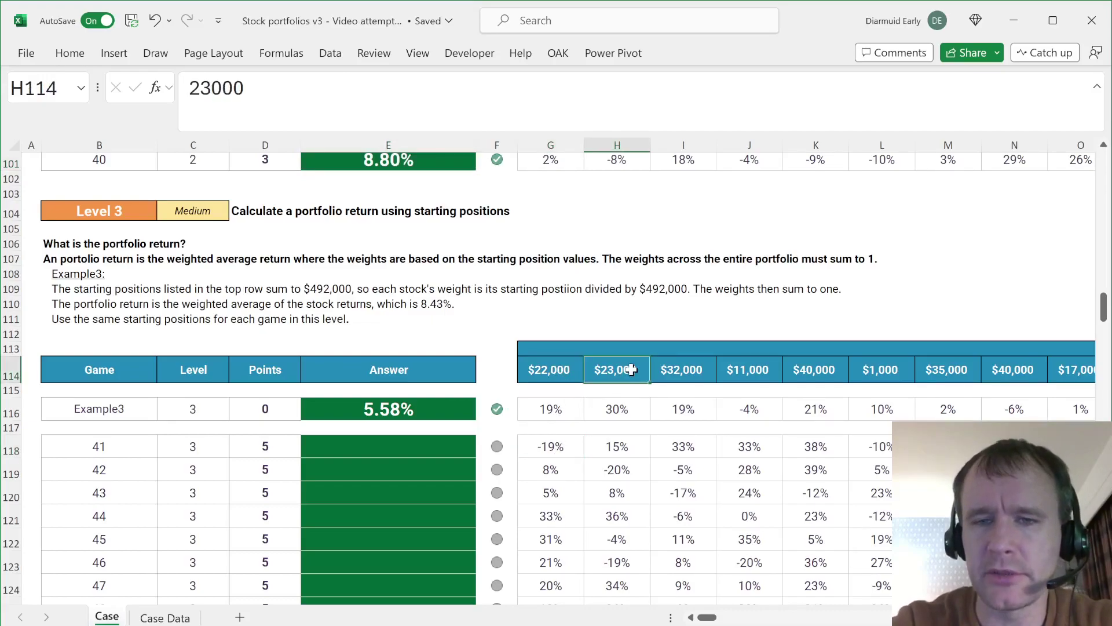
pyautogui.click(640, 453)
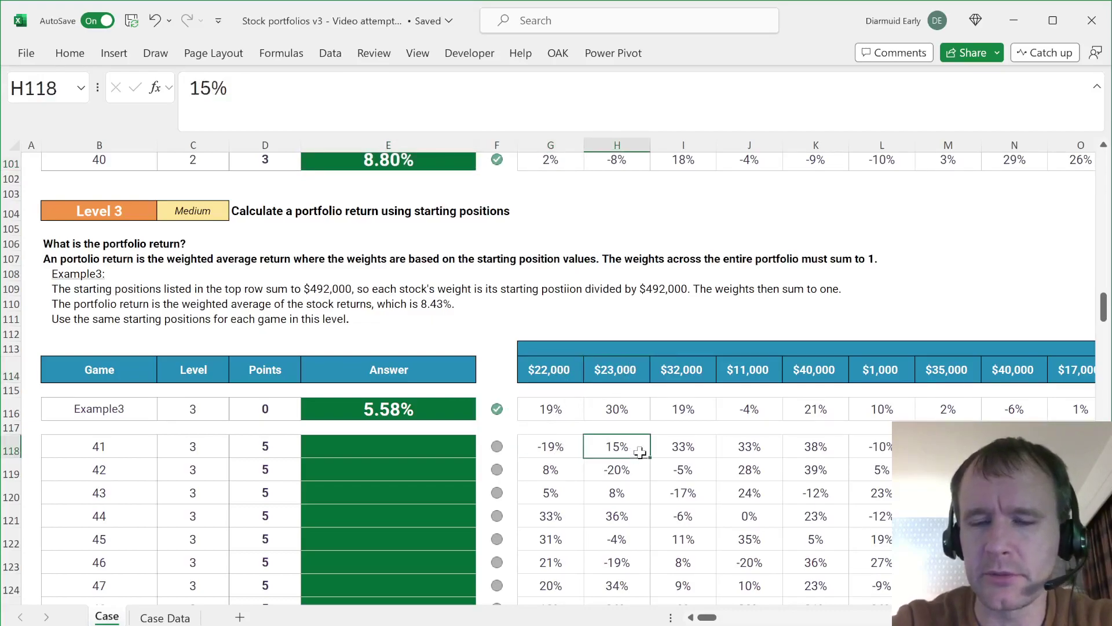
pyautogui.click(453, 443)
pyautogui.write('=')
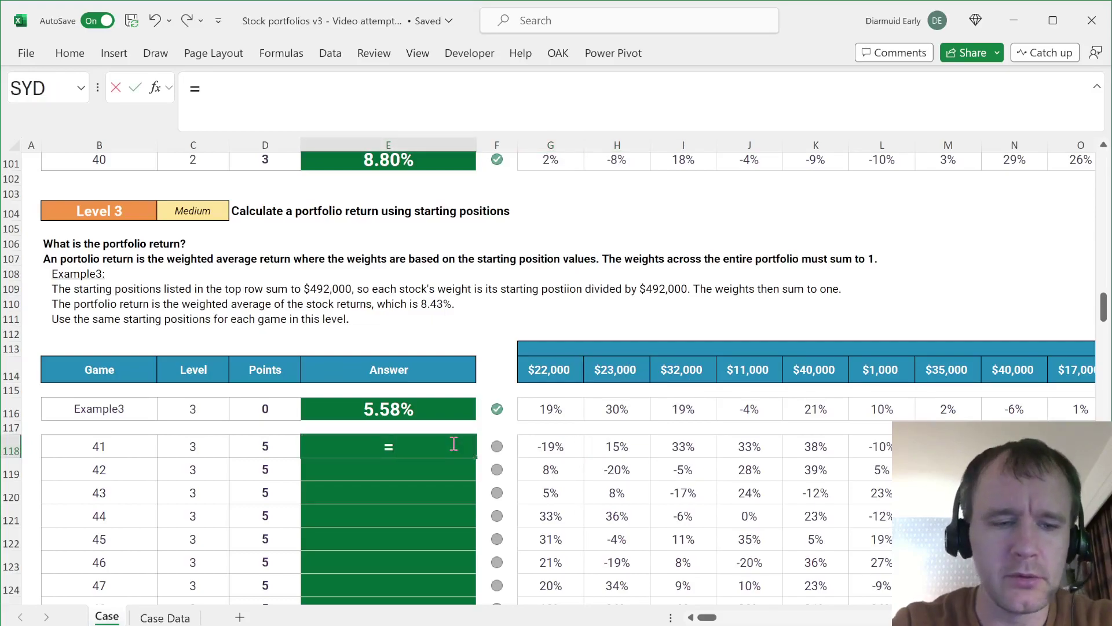
pyautogui.write('sump')
pyautogui.press('Tab')
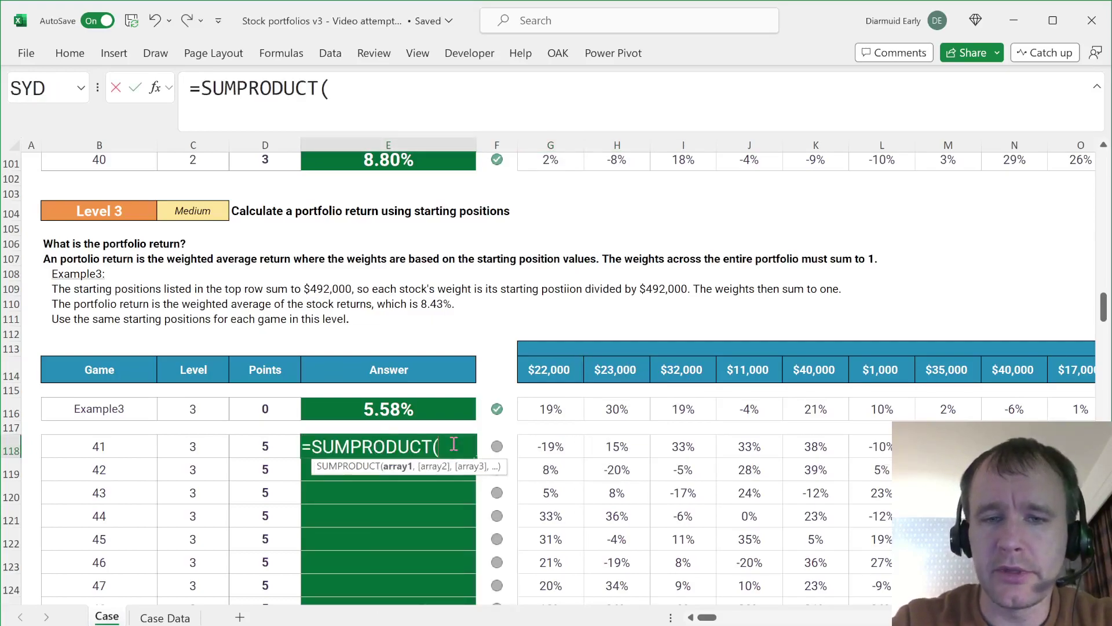
pyautogui.press('Right')
pyautogui.press('Right')
pyautogui.hotkey('ctrl', 'shift', 'Right')
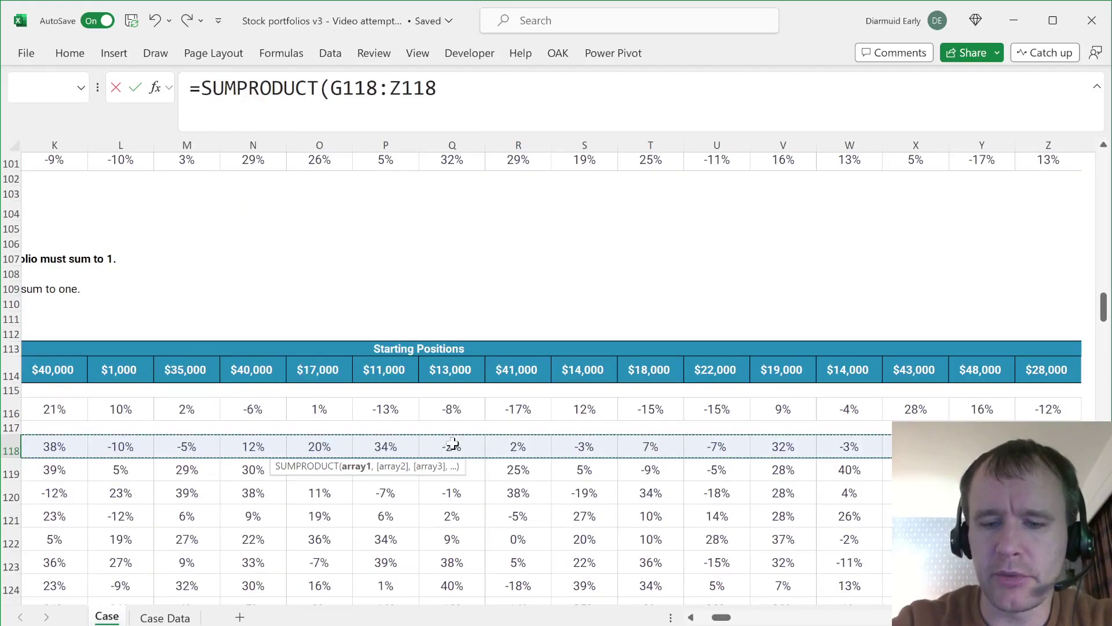
pyautogui.press('Escape')
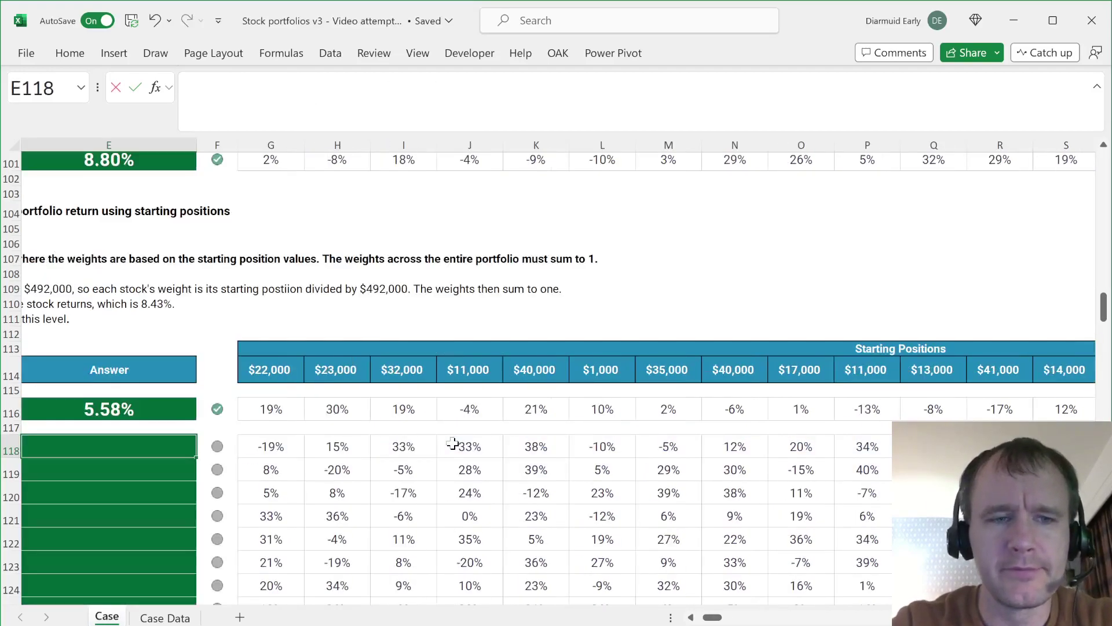
# Step: Begin game 41's answer in E118 with SUM(G118:Z118*G114:Z114), multiplying the stock returns by the starting positions
pyautogui.write('=sum(')
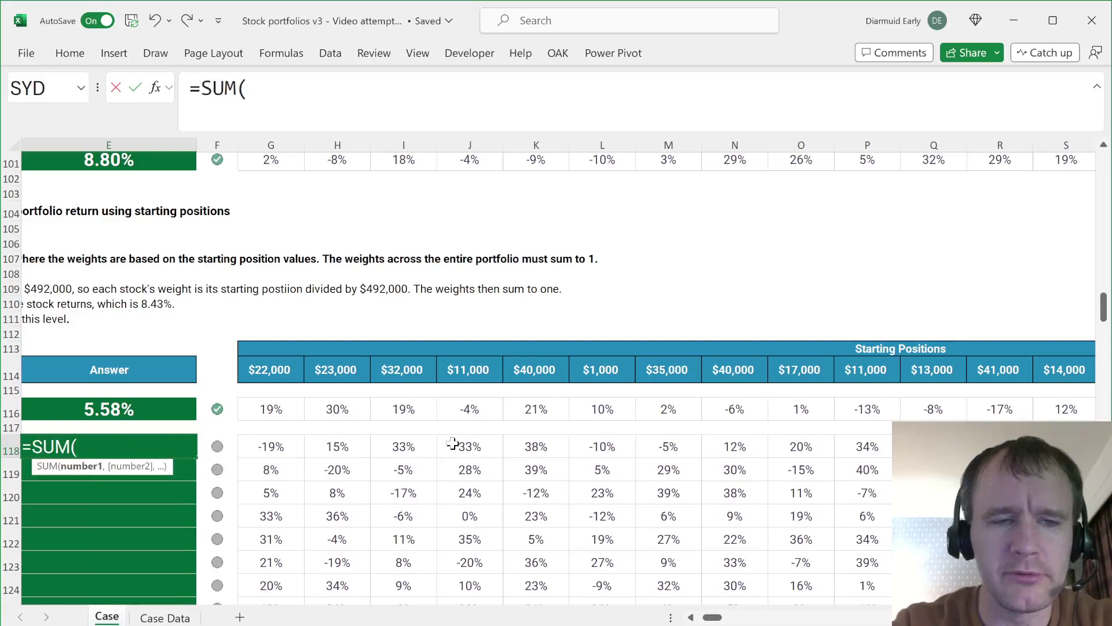
pyautogui.press('Right')
pyautogui.press('Right')
pyautogui.press('Left')
pyautogui.hotkey('ctrl', 'shift', 'Right')
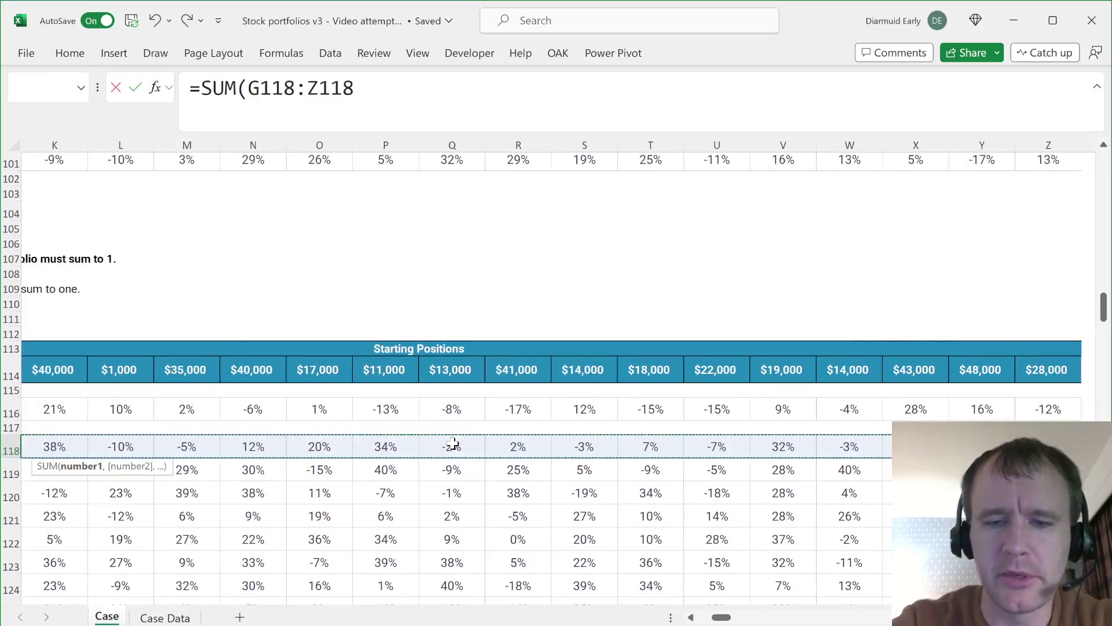
pyautogui.write('*')
pyautogui.press('Right')
pyautogui.press('Up')
pyautogui.press('Up')
pyautogui.press('Up')
pyautogui.press('Up')
pyautogui.press('Right')
pyautogui.hotkey('ctrl', 'shift', 'Right')
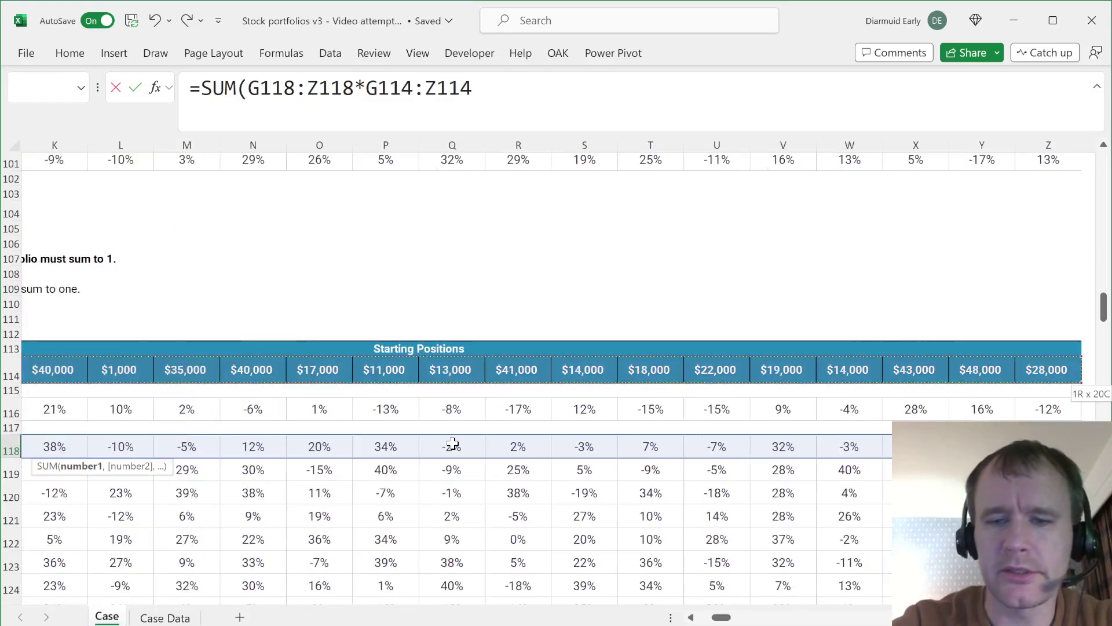
# Step: Divide the weighted sum in E118 by the total starting positions, SUM(G114:Z114)
pyautogui.write(')/sum')
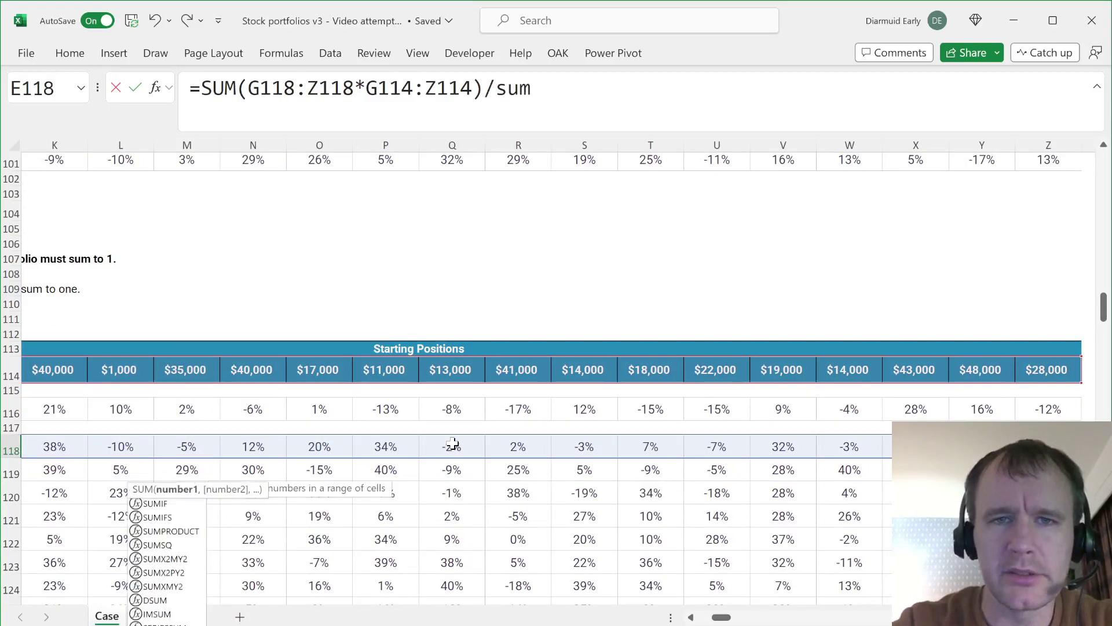
pyautogui.press('Tab')
pyautogui.press('Right')
pyautogui.press('Up')
pyautogui.press('Right')
pyautogui.press('Up')
pyautogui.press('Up')
pyautogui.press('Up')
pyautogui.hotkey('ctrl', 'shift', 'Right')
pyautogui.write(')')
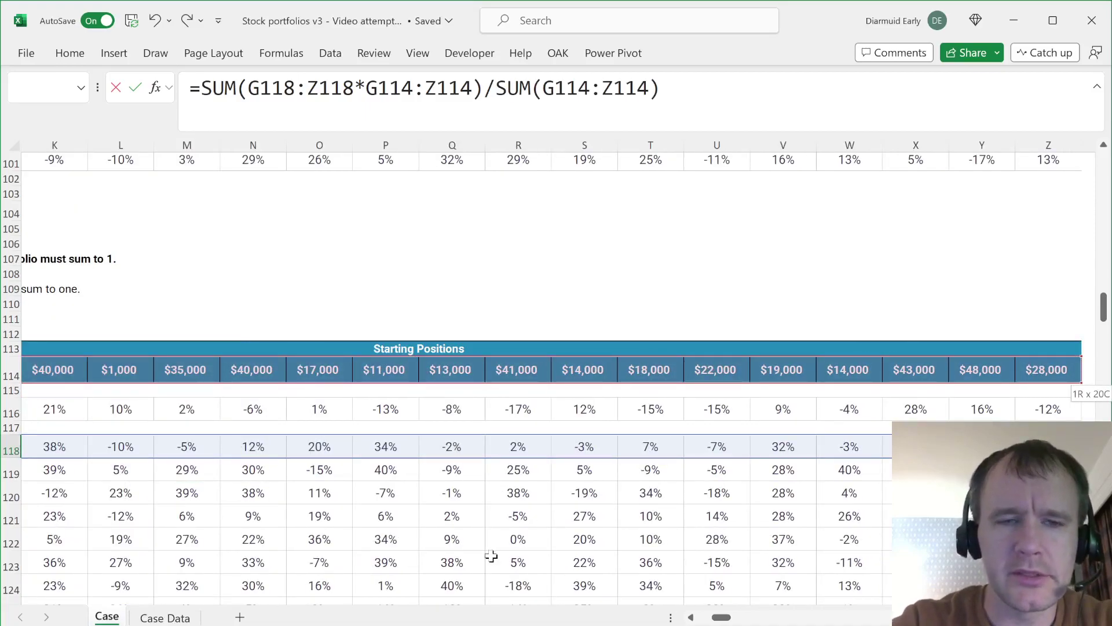
pyautogui.press('Return')
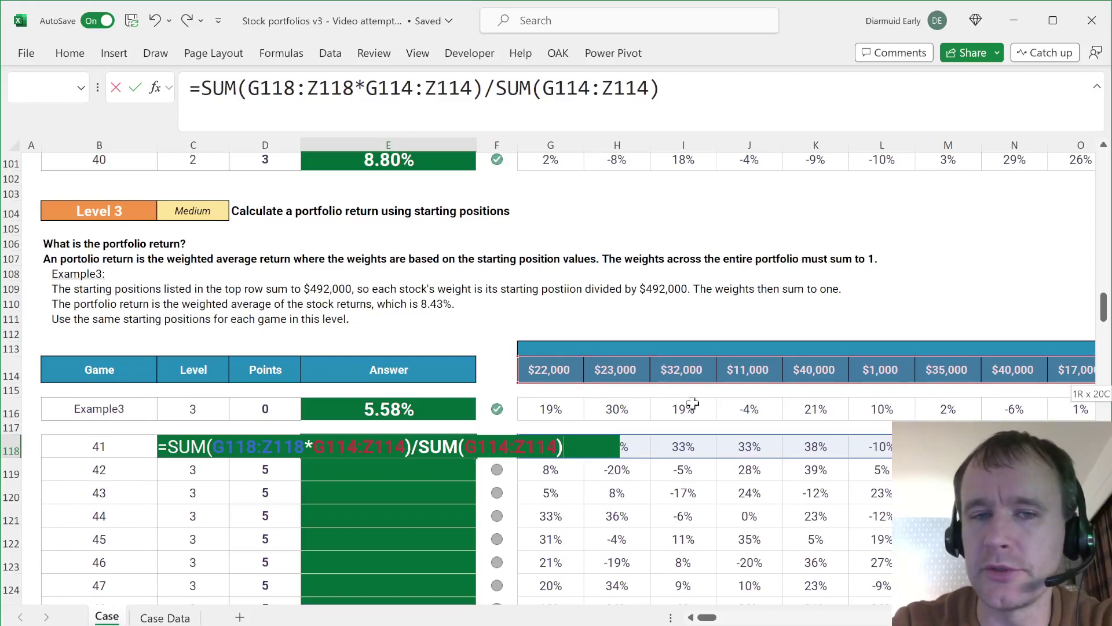
pyautogui.moveTo(204, 86); pyautogui.dragTo(455, 77)
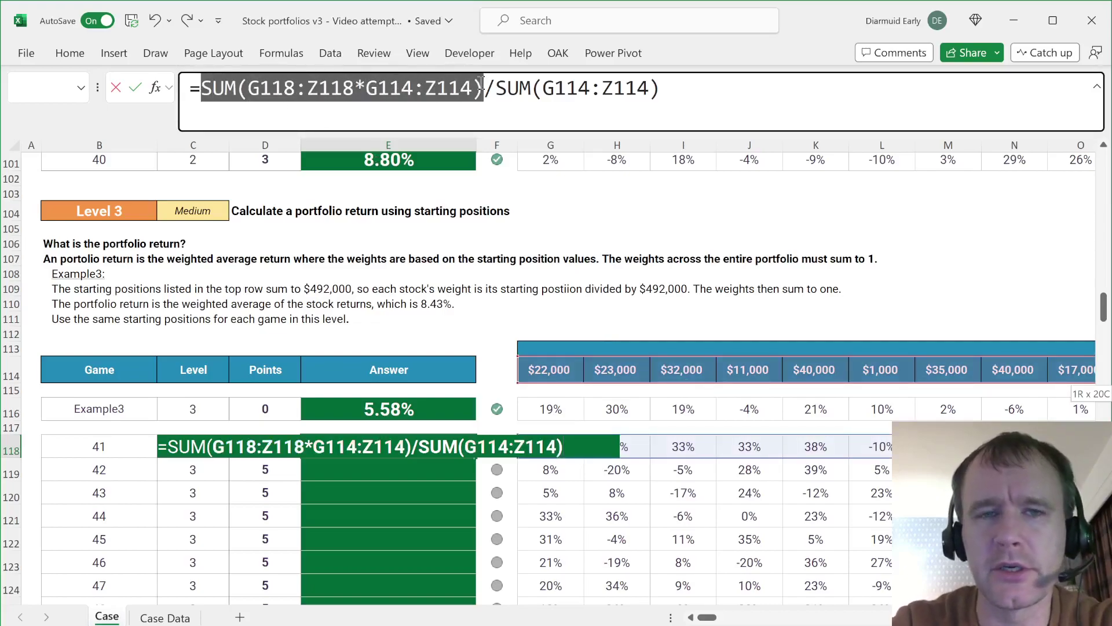
pyautogui.moveTo(498, 86); pyautogui.dragTo(699, 92)
pyautogui.click(699, 93)
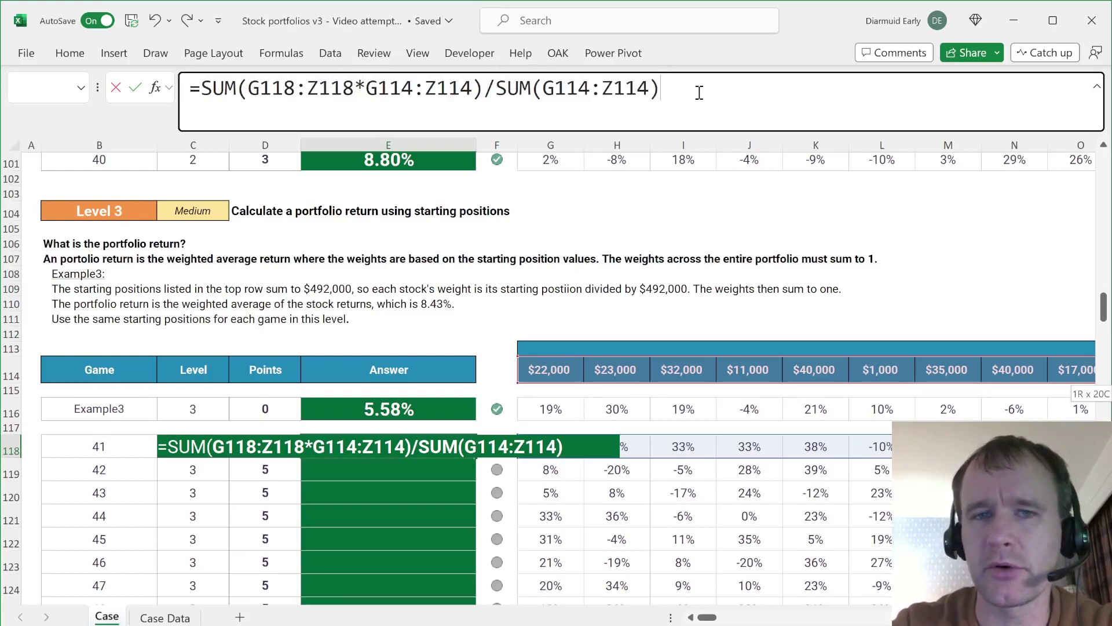
# Step: Make both starting-position ranges absolute as $G$114:$Z$114 and commit the formula in E118
pyautogui.moveTo(389, 87); pyautogui.dragTo(453, 96)
pyautogui.press('F4')
pyautogui.moveTo(612, 89); pyautogui.dragTo(667, 92)
pyautogui.press('F4')
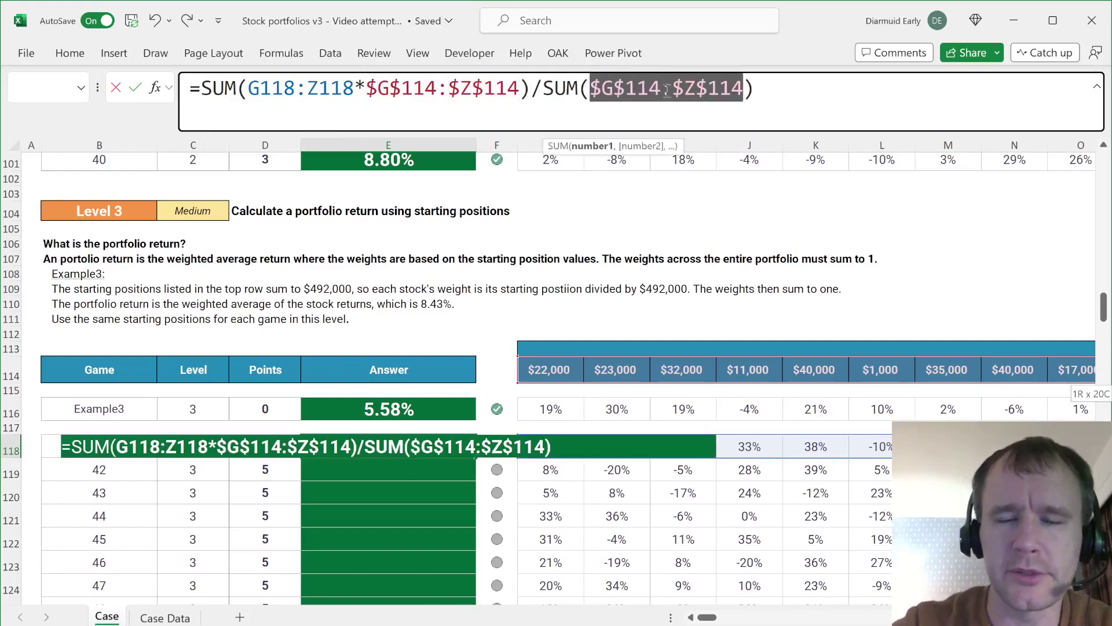
pyautogui.press('Return')
# Step: Fill the Level 3 weighted return formula down from E118 through E137 for games 41 to 60
pyautogui.press('Left')
pyautogui.hotkey('ctrl', 'Down')
pyautogui.press('Right')
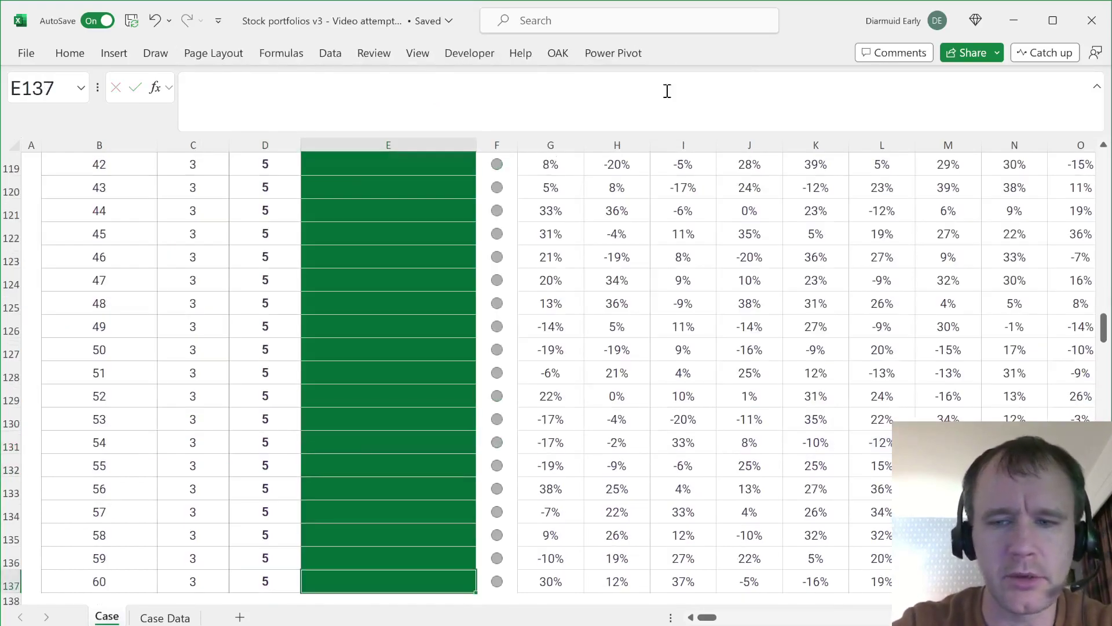
pyautogui.hotkey('ctrl', 'shift', 'Up')
pyautogui.hotkey('ctrl', 'd')
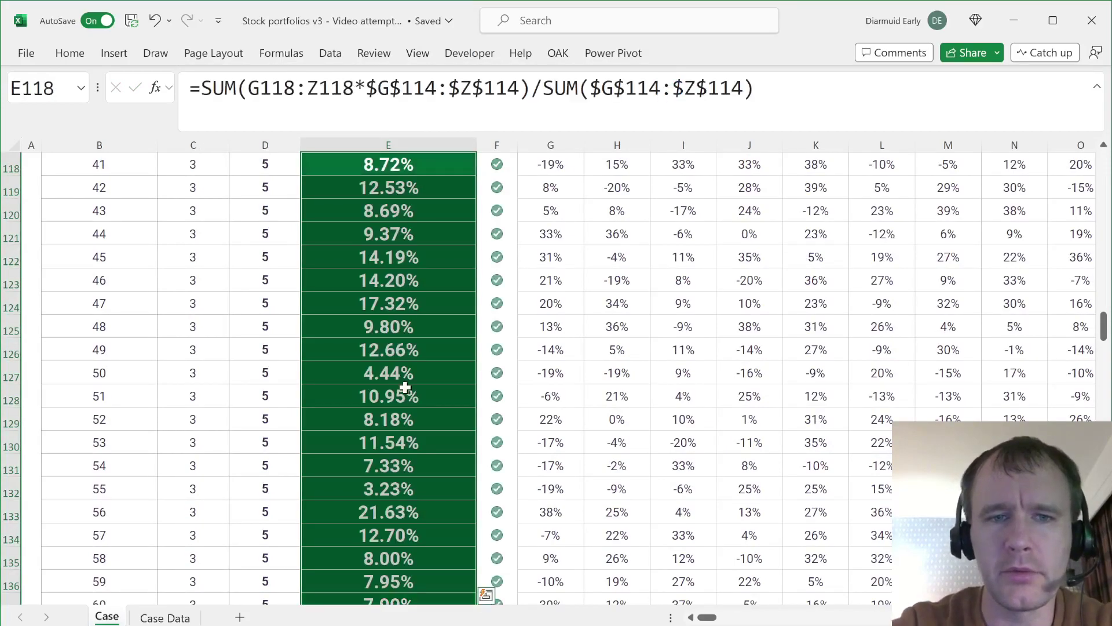
pyautogui.scroll(2, 412, 354)
# Step: For Level 4, freeze the two header rows above row 3 on the Case Data sheet
pyautogui.scroll(-7, 408, 371)
pyautogui.scroll(-2, 406, 387)
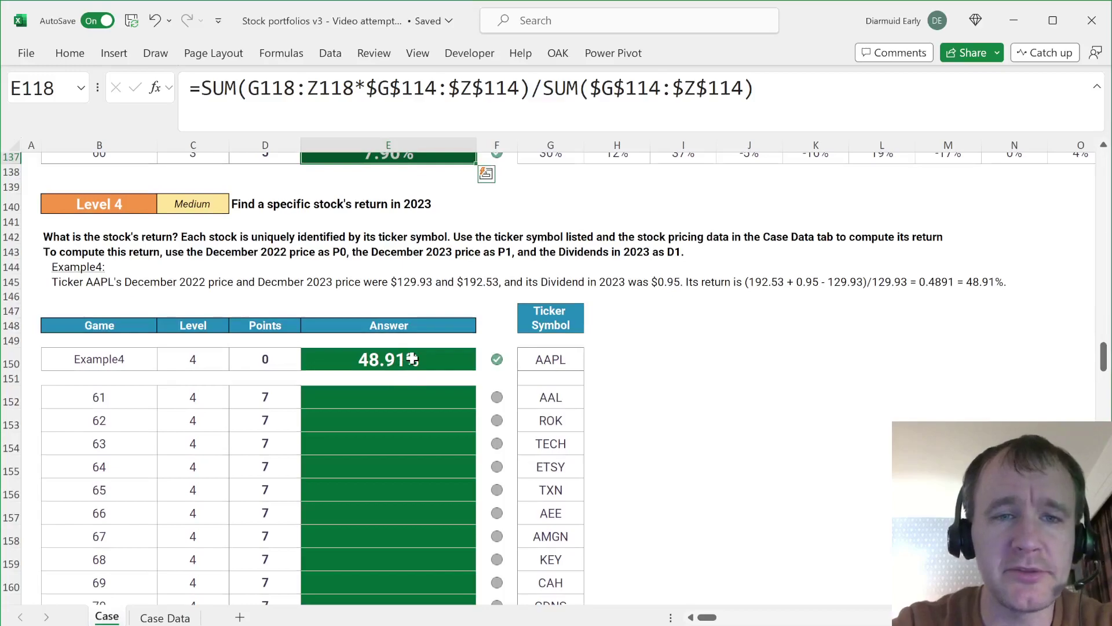
pyautogui.click(417, 394)
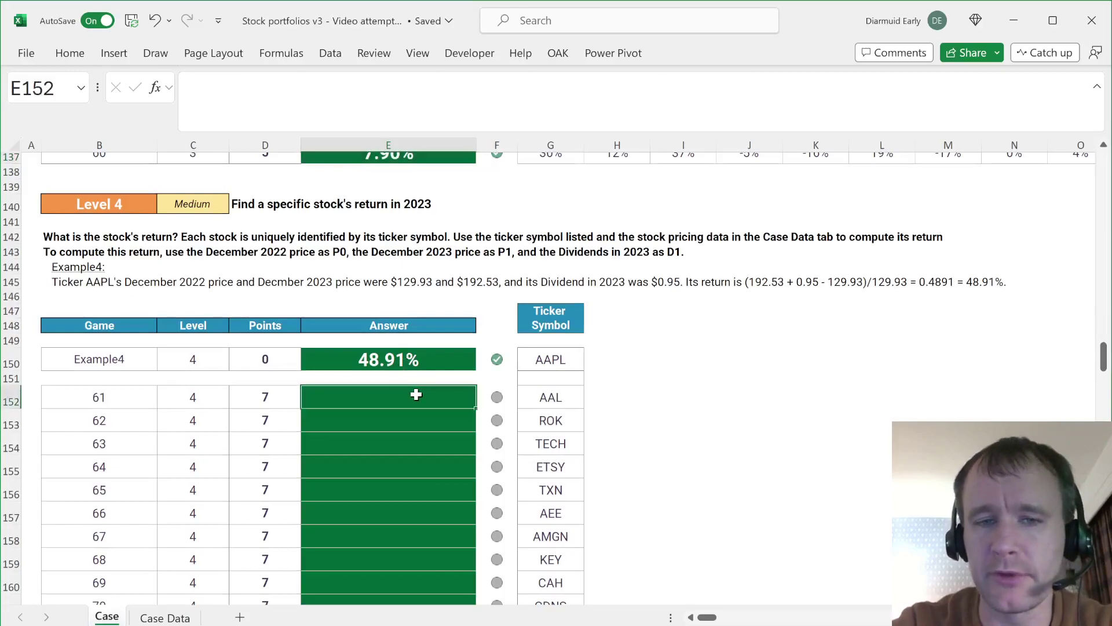
pyautogui.hotkey('ctrl', 'pagedown')
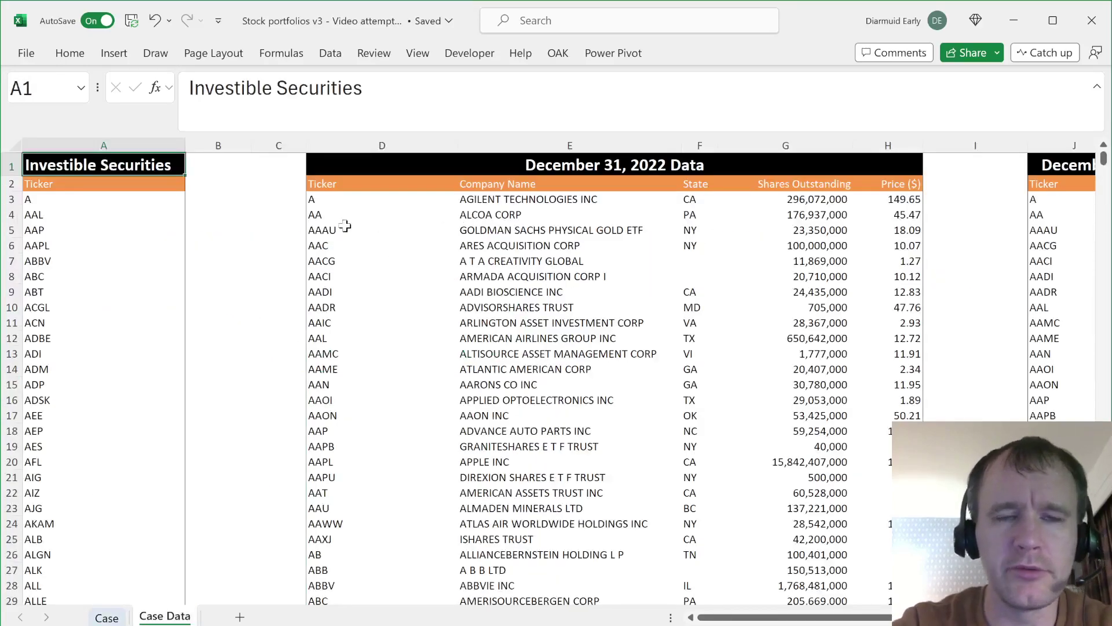
pyautogui.click(335, 197)
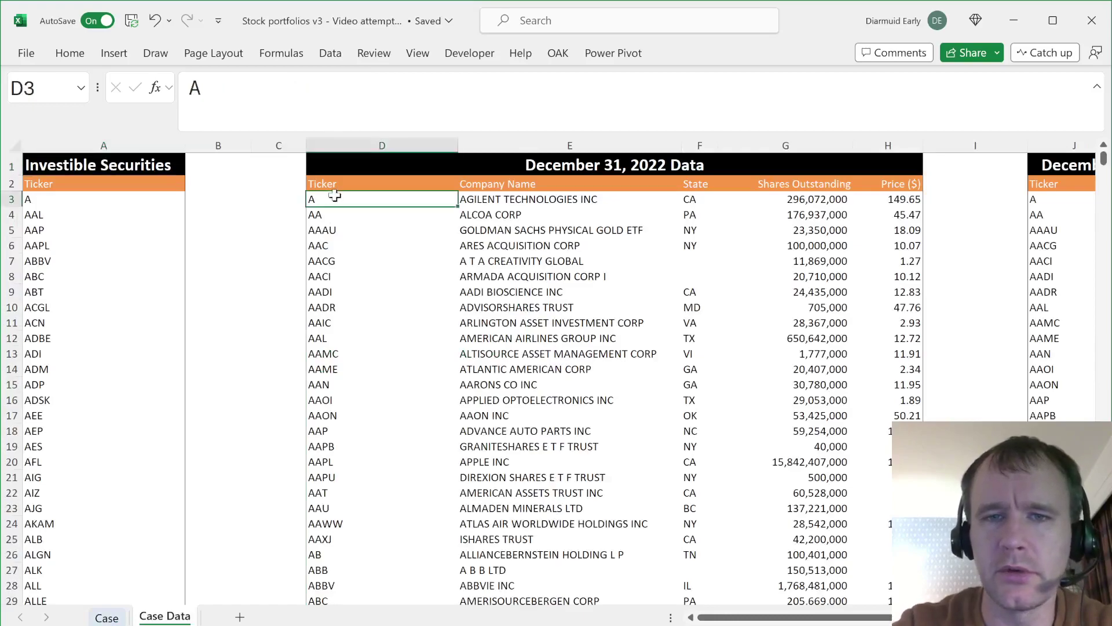
pyautogui.press('Up')
pyautogui.press('Up')
pyautogui.press('Down')
pyautogui.press('Down')
pyautogui.hotkey('ctrl', 'Left')
pyautogui.press('alt')
pyautogui.press('w')
pyautogui.press('f')
pyautogui.press('f')
# Step: Check the extent of the December 31, 2022 ticker column by going to its last row and back to its header
pyautogui.press('Right')
pyautogui.press('Right')
pyautogui.press('Right')
pyautogui.hotkey('ctrl', 'Down')
pyautogui.hotkey('ctrl', 'Up')
pyautogui.press('Down')
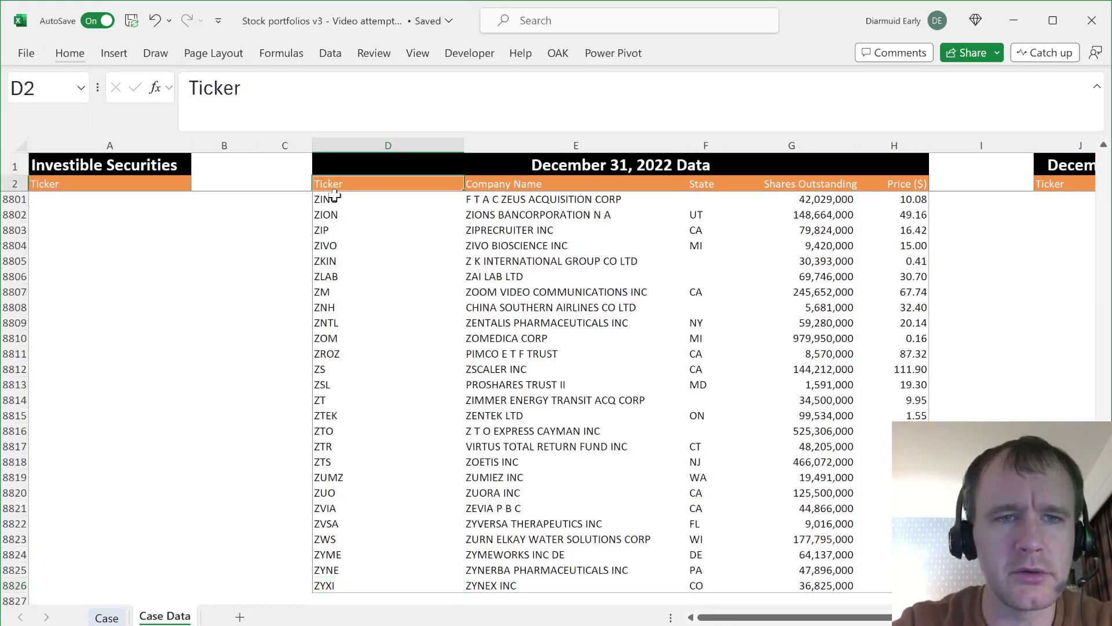
# Step: Name the December 31, 2022 ticker range, from D3 down to its last row, tick22
pyautogui.press('Down')
pyautogui.hotkey('ctrl', 'shift', 'Down')
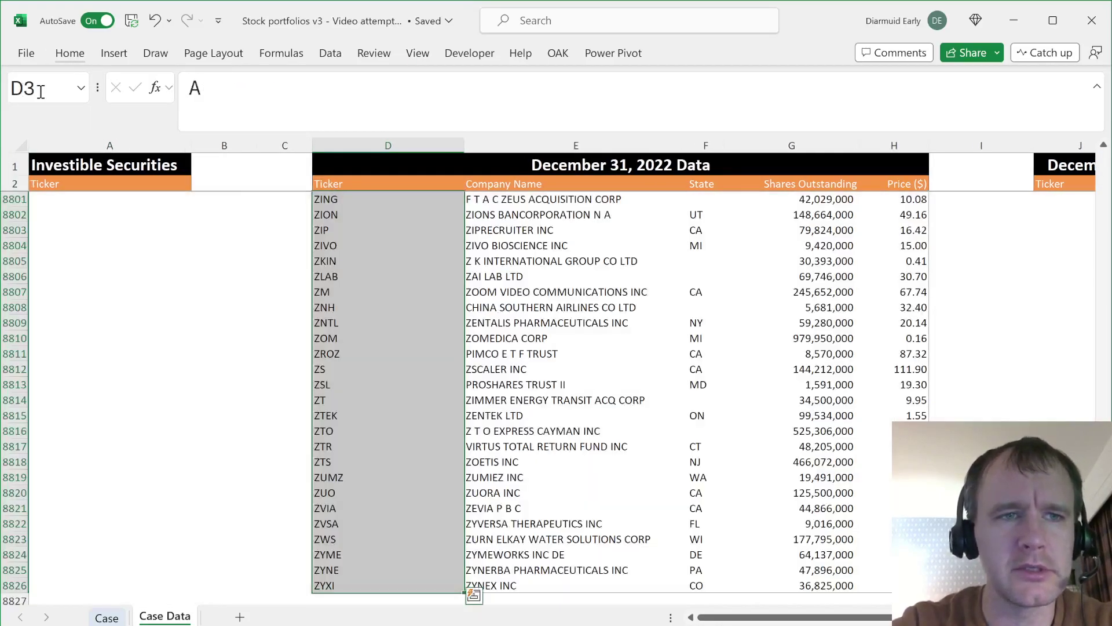
pyautogui.click(40, 91)
pyautogui.write('tick_')
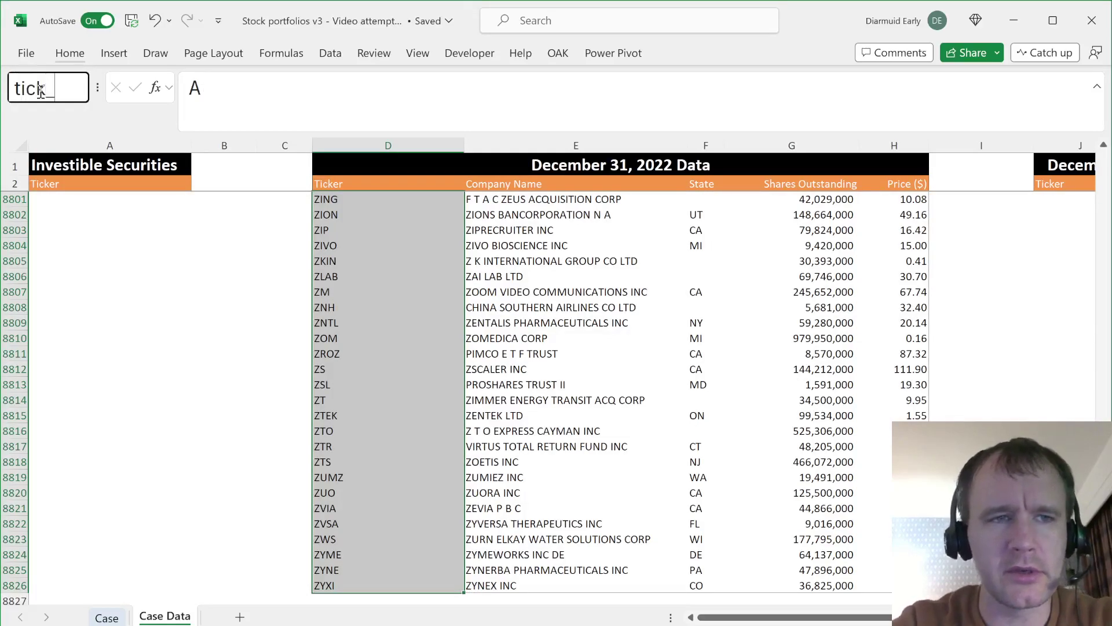
pyautogui.press('BackSpace')
pyautogui.write('22')
pyautogui.press('Return')
# Step: Name the December 31, 2022 price range, from H3 down to its last row, pric22
pyautogui.press('Right')
pyautogui.press('Right')
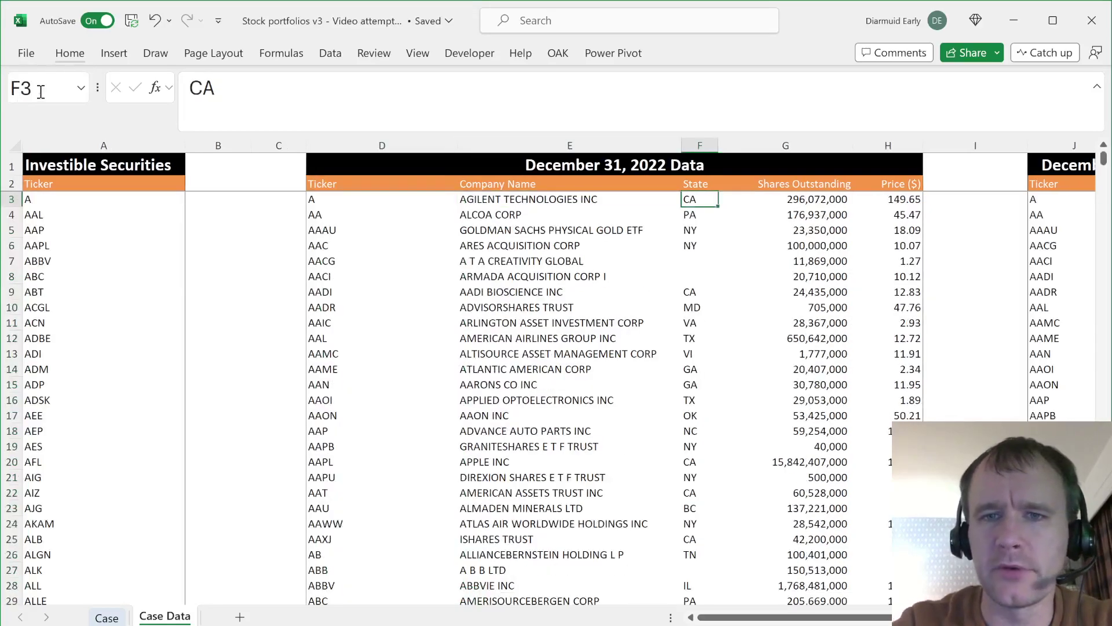
pyautogui.press('Right')
pyautogui.press('Right')
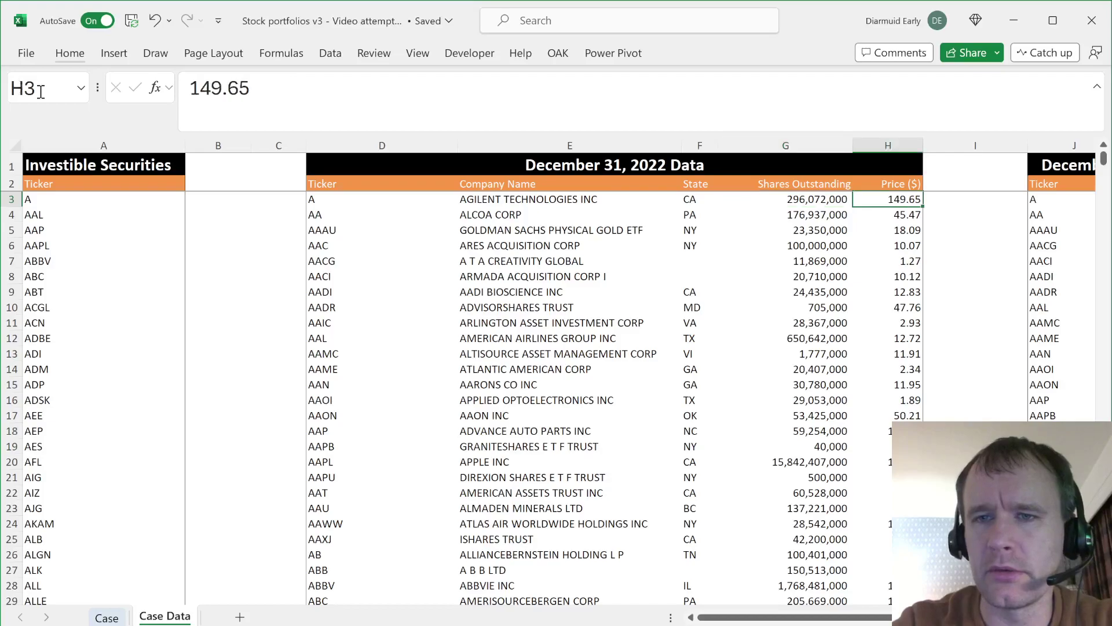
pyautogui.hotkey('ctrl', 'shift', 'Down')
pyautogui.click(41, 91)
pyautogui.write('pr')
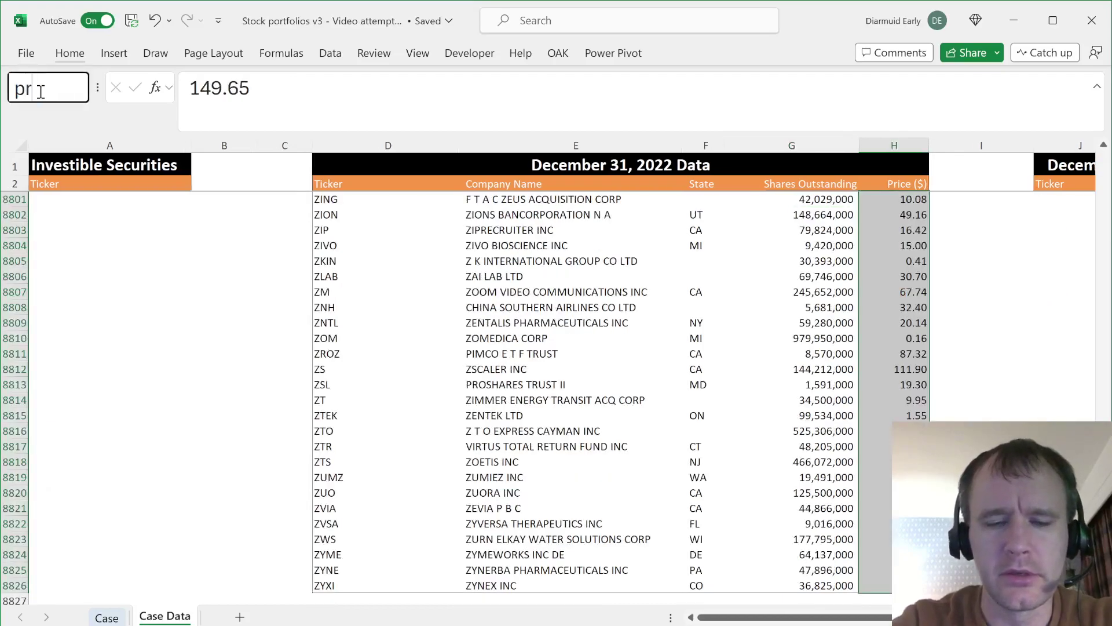
pyautogui.write('ic22')
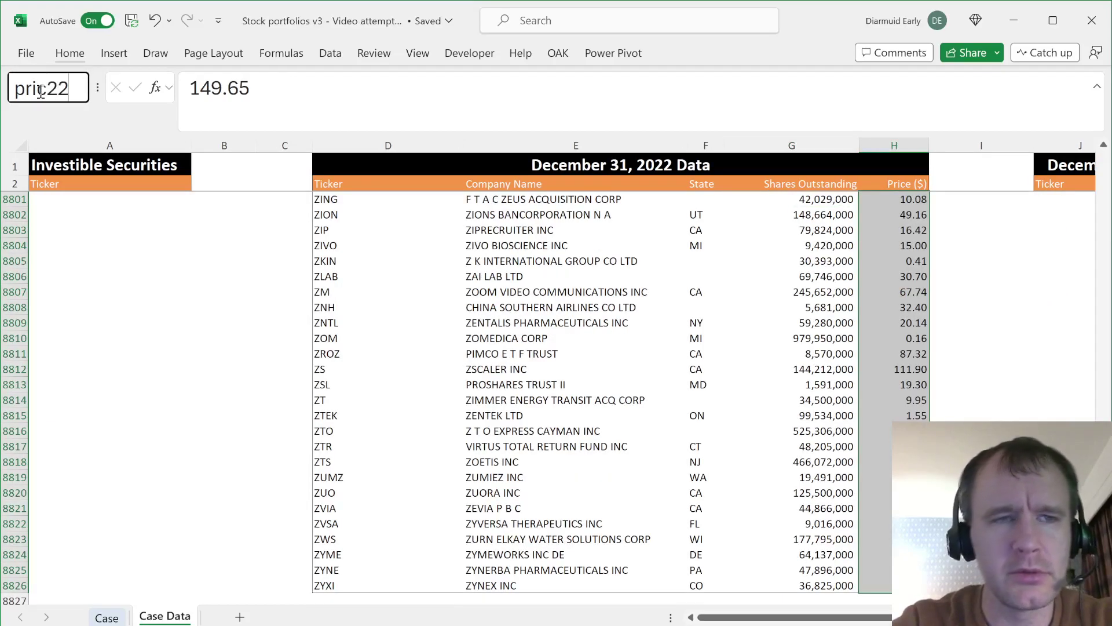
pyautogui.press('Return')
# Step: Name the December 31, 2023 ticker range, from J3 down to its last row, tick23
pyautogui.press('Right')
pyautogui.press('Left')
pyautogui.hotkey('ctrl', 'shift', 'Down')
pyautogui.click(41, 91)
pyautogui.write('tick23')
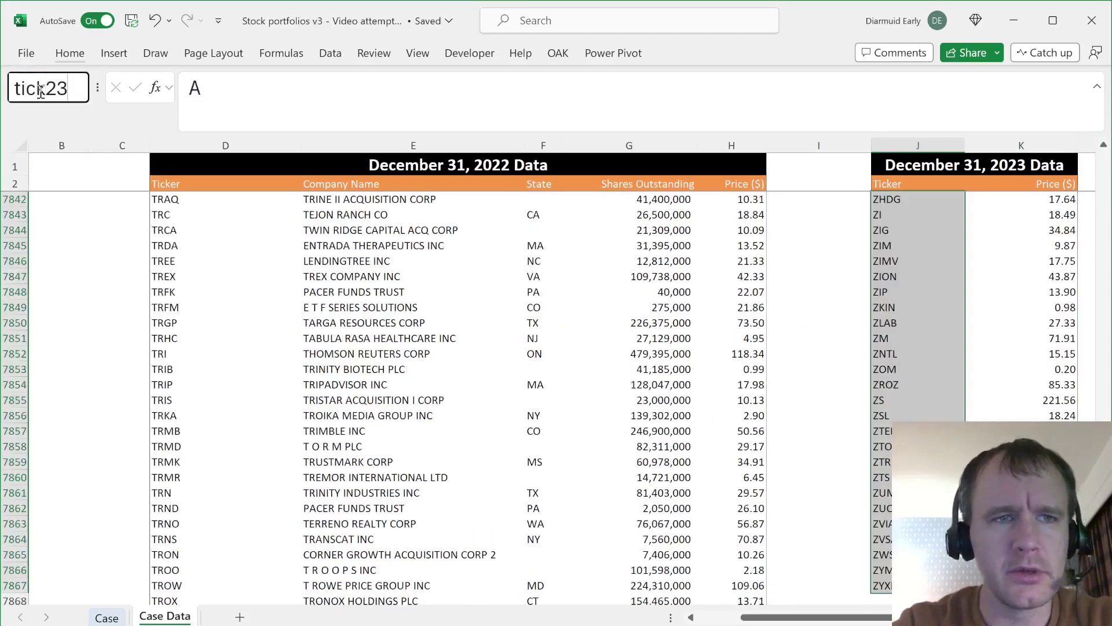
pyautogui.press('Return')
# Step: Name the December 31, 2023 price range, from K3 down to its last row, pric23
pyautogui.press('Right')
pyautogui.hotkey('ctrl', 'shift', 'Down')
pyautogui.click(41, 91)
pyautogui.write('pr')
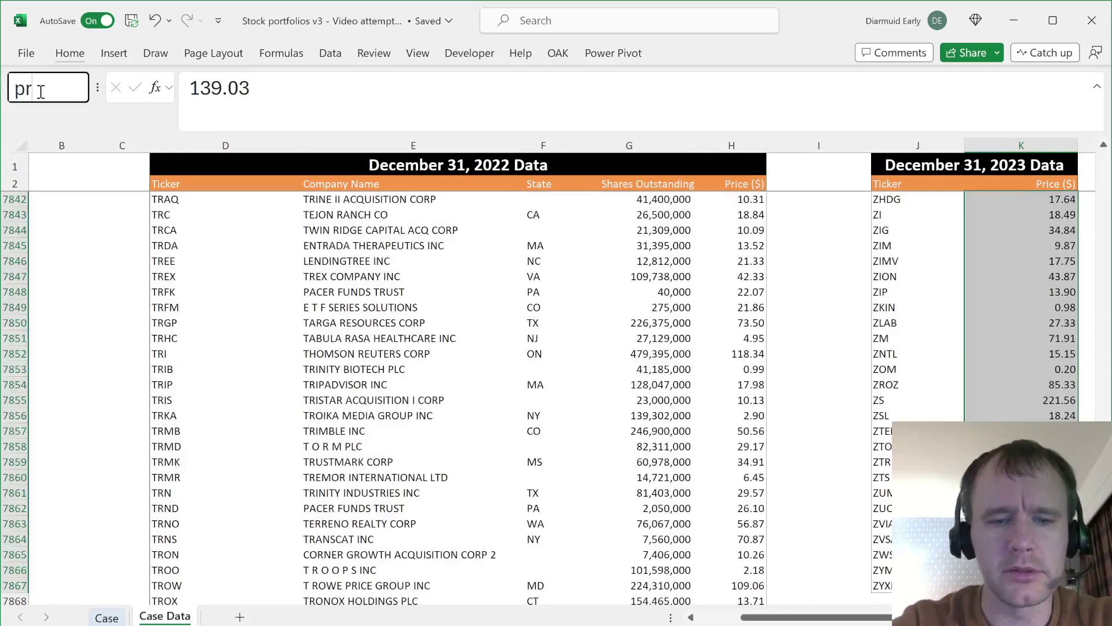
pyautogui.write('ic23')
pyautogui.press('Return')
# Step: Name the ticker range of the Dividends Paid in 2023 table, from M3 down, tickDiv
pyautogui.press('Right')
pyautogui.press('Right')
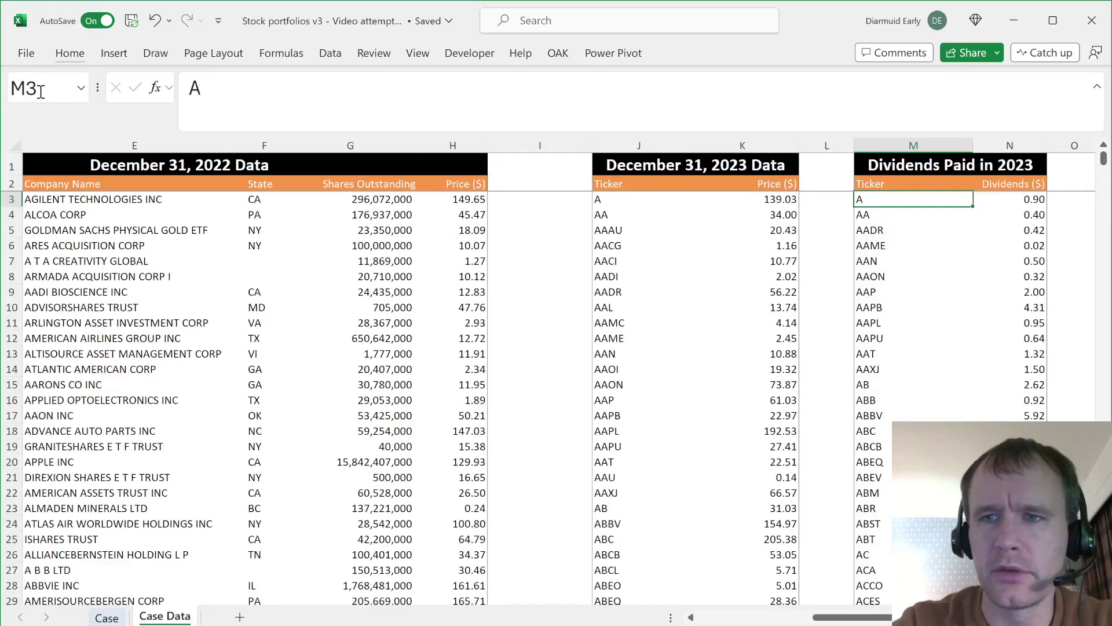
pyautogui.hotkey('ctrl', 'shift', 'Down')
pyautogui.click(41, 91)
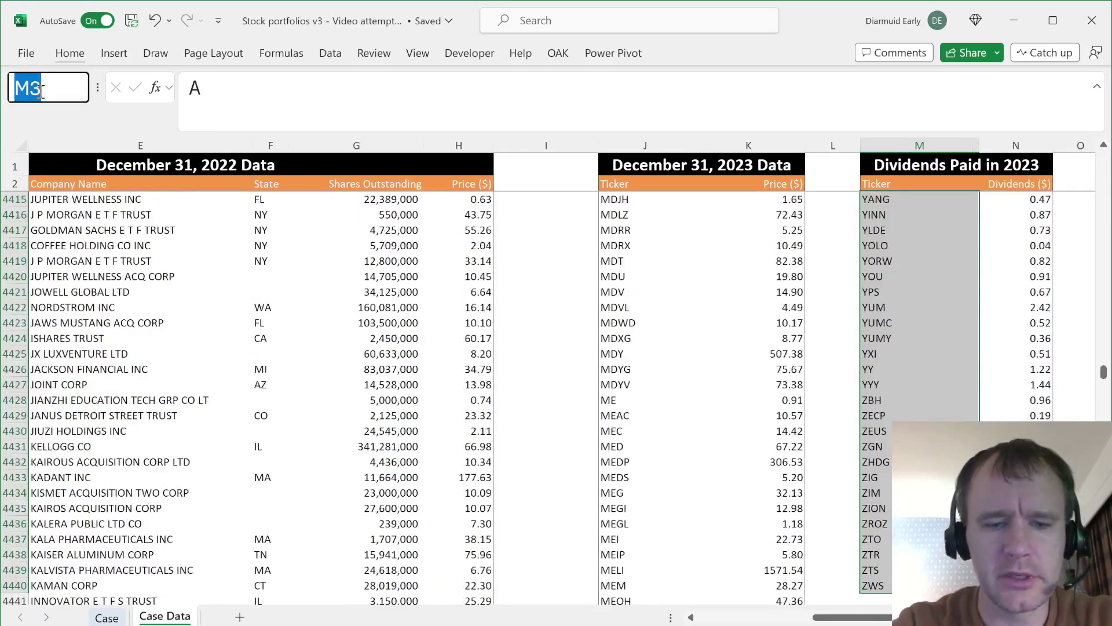
pyautogui.write('tickDiv')
pyautogui.press('Return')
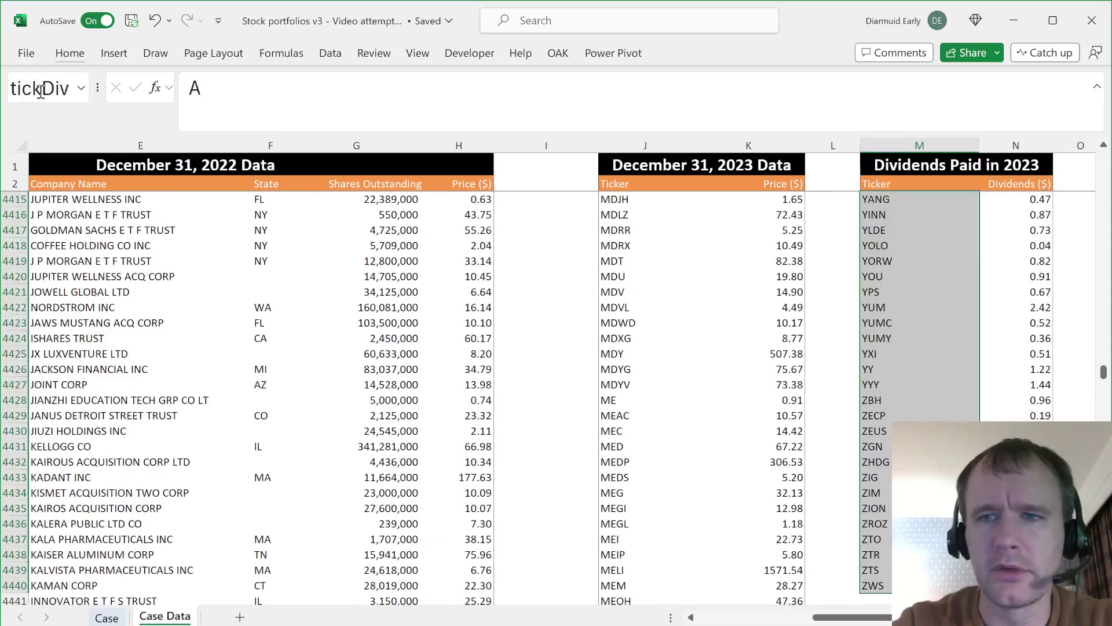
# Step: Name the dividend amounts range of the Dividends Paid in 2023 table, from N3 down, div
pyautogui.press('Right')
pyautogui.hotkey('ctrl', 'shift', 'Down')
pyautogui.click(40, 91)
pyautogui.write('div')
pyautogui.press('Return')
# Step: Start the Level 4 return formula in E152 on the Case sheet with =(XLOOKUP(G152,tick22, as its opening lookup
pyautogui.hotkey('ctrl', 'pageup')
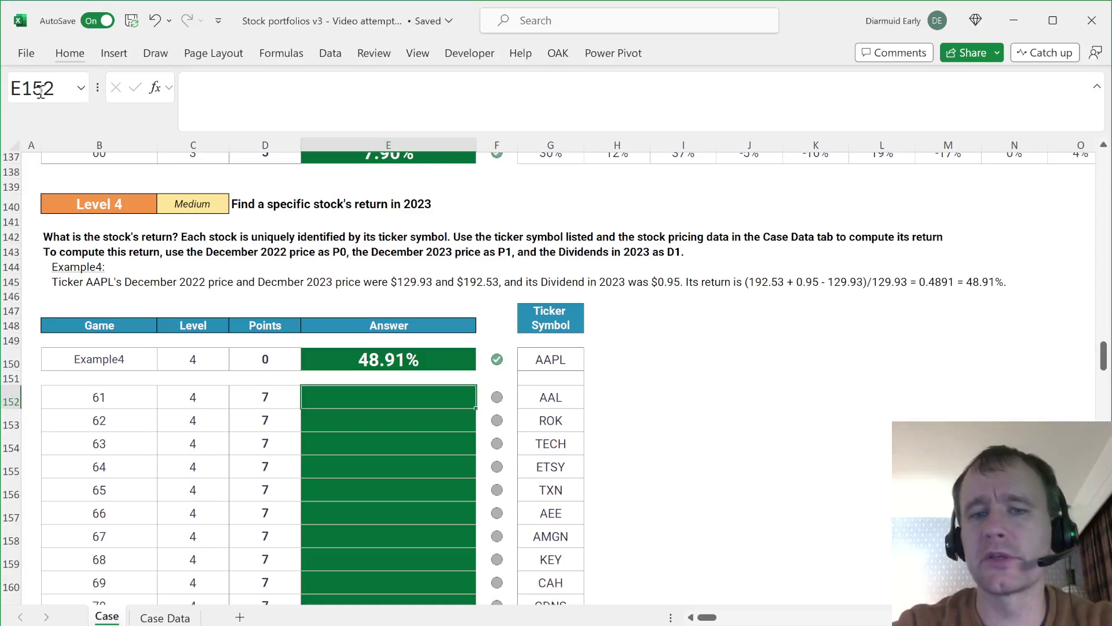
pyautogui.write('=')
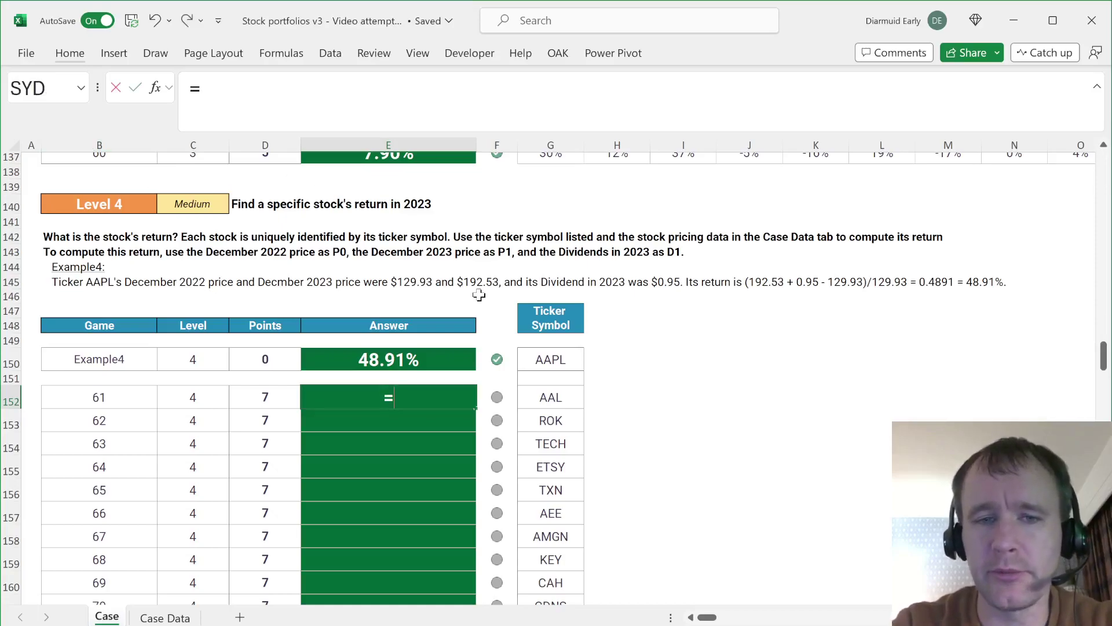
pyautogui.write('xl')
pyautogui.press('BackSpace')
pyautogui.press('BackSpace')
pyautogui.write('(xl')
pyautogui.press('Tab')
pyautogui.press('Right')
pyautogui.press('Right')
pyautogui.write(',tick')
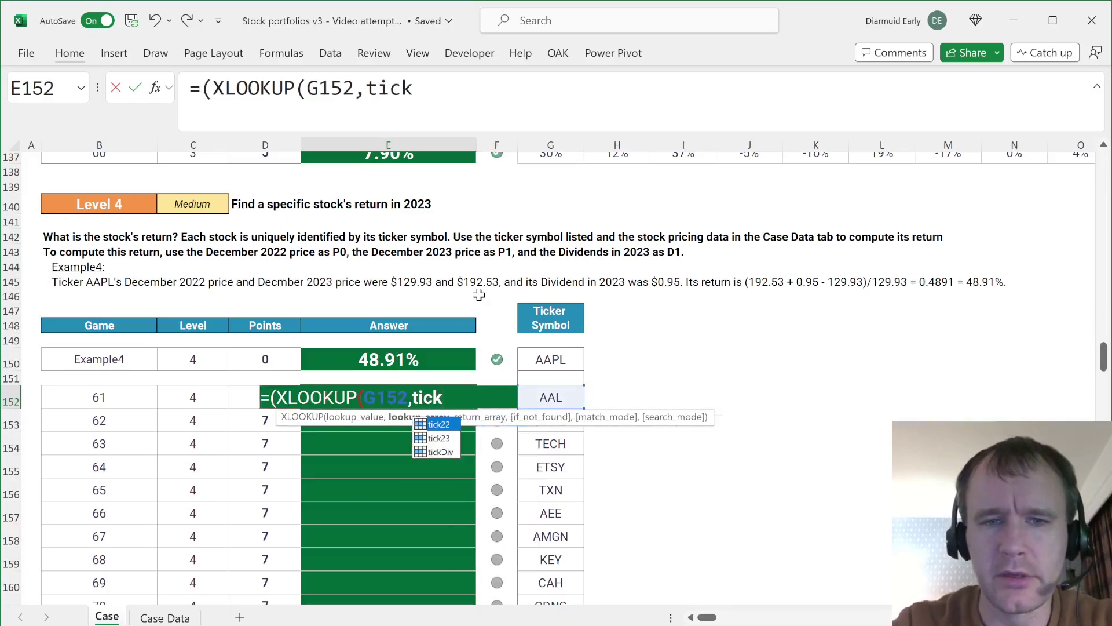
pyautogui.press('Tab')
pyautogui.write(',')
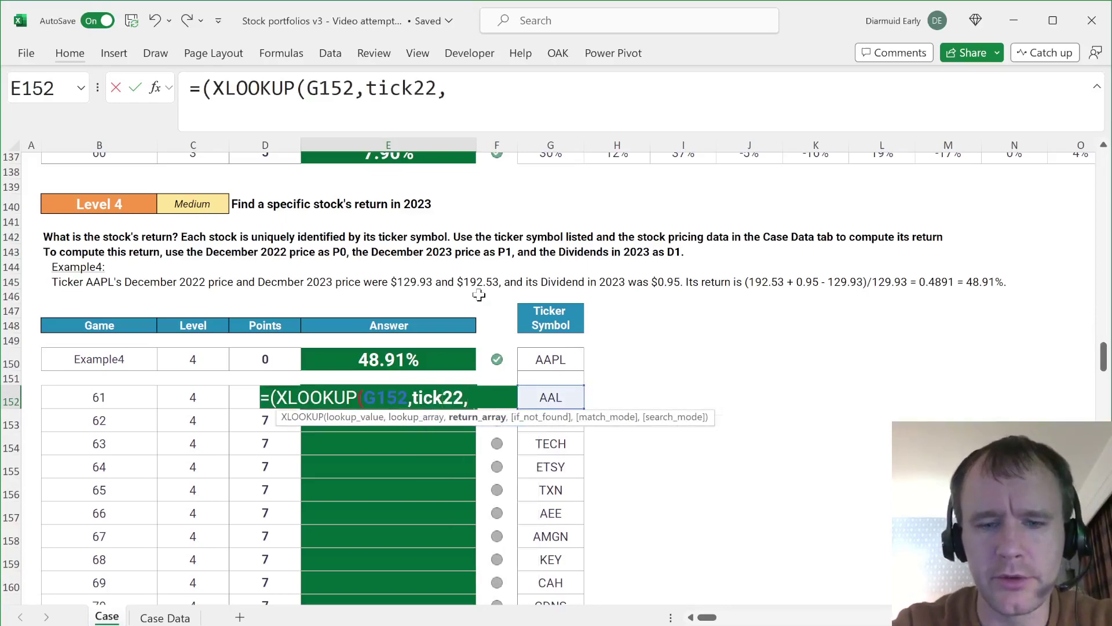
# Step: Change the opening lookup in E152 to XLOOKUP(G152,tick23,pric23) and follow it with a plus sign
pyautogui.write('pri')
pyautogui.press('BackSpace')
pyautogui.press('BackSpace')
pyautogui.press('BackSpace')
pyautogui.press('BackSpace')
pyautogui.press('BackSpace')
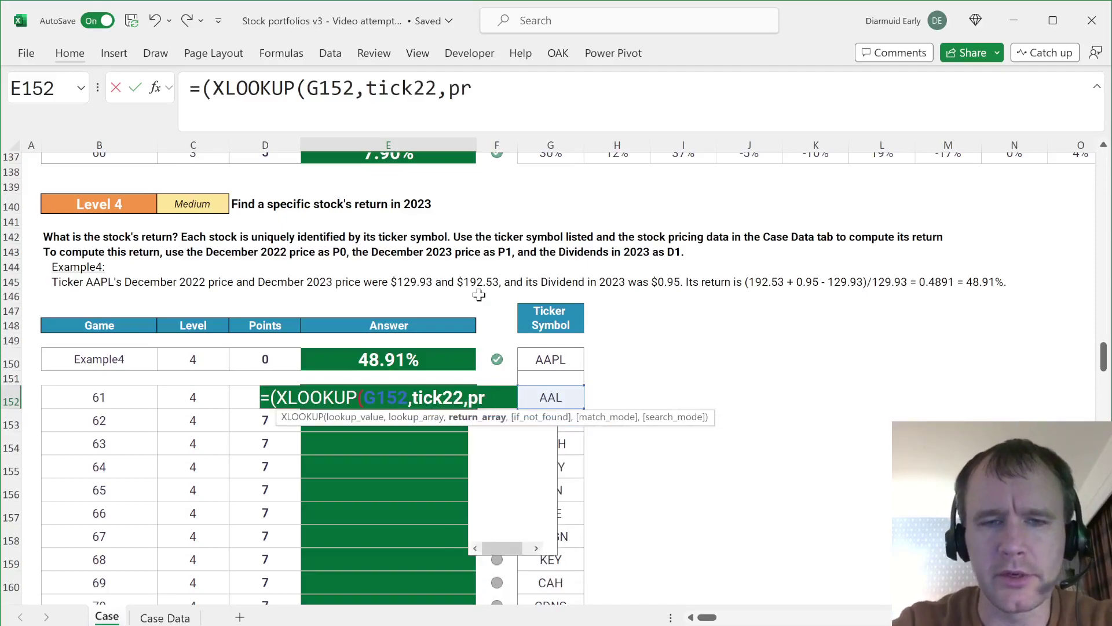
pyautogui.write('3')
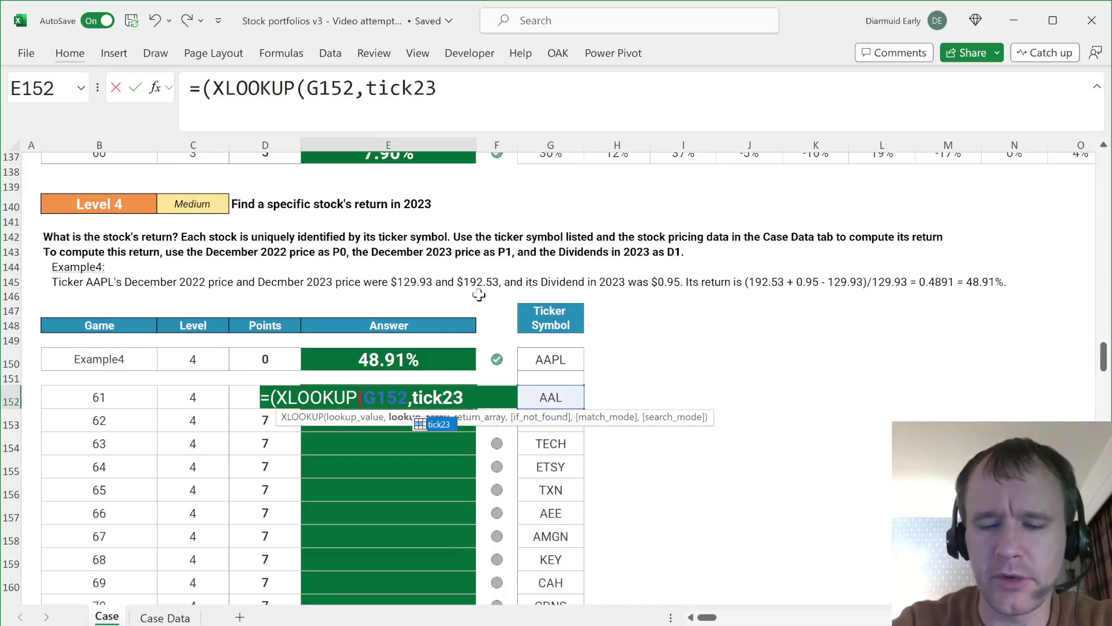
pyautogui.write(',pric')
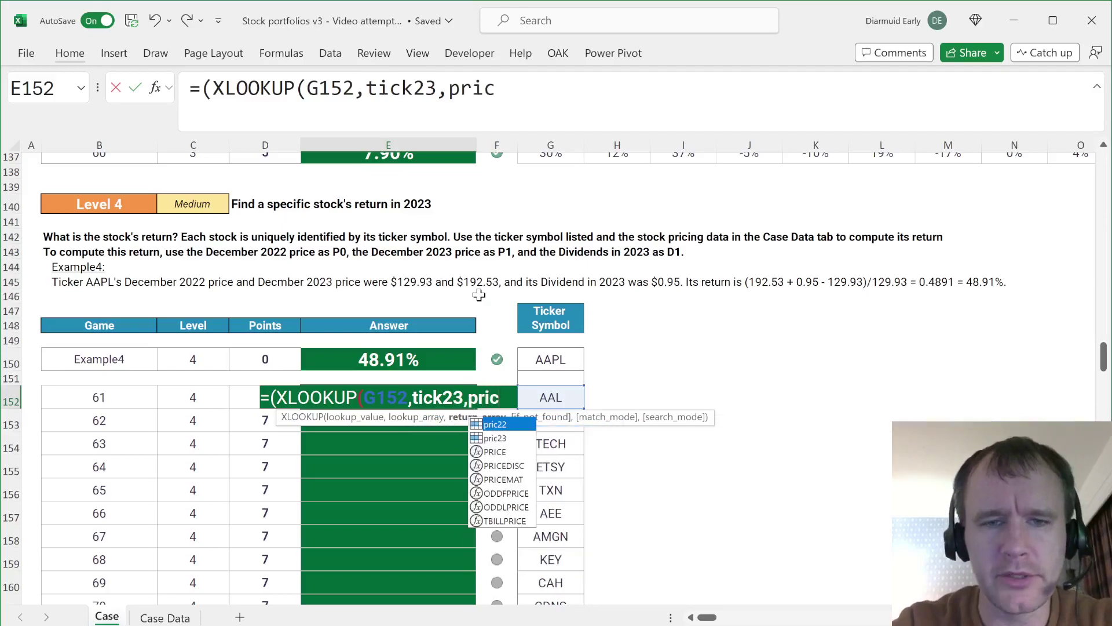
pyautogui.write('23)+')
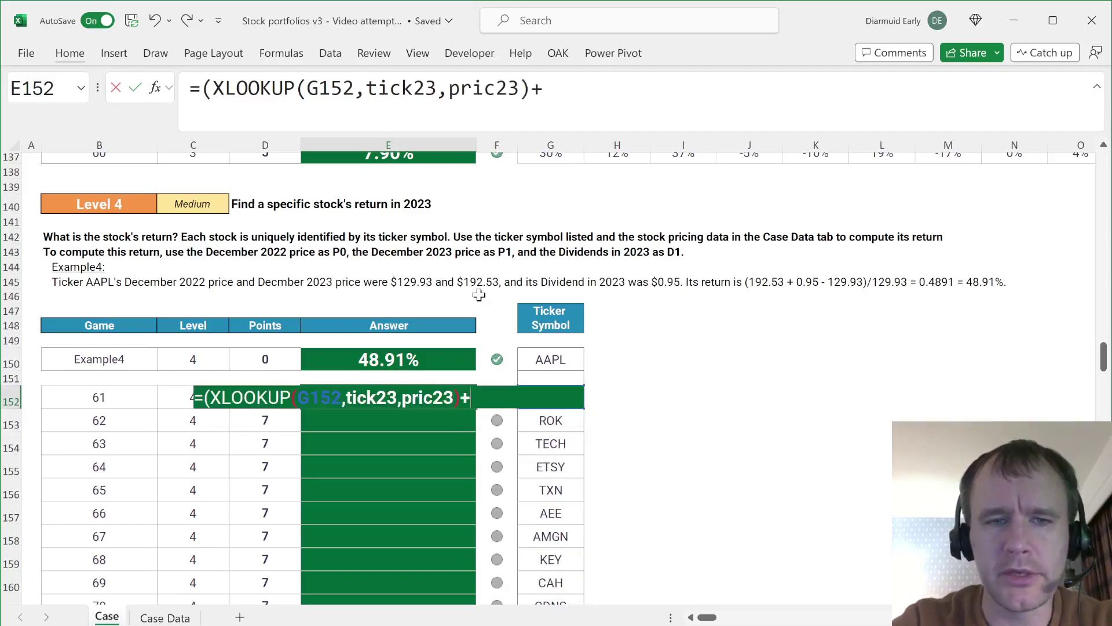
# Step: Add the dividend lookup XLOOKUP(G152,tickDiv,div) to the return formula in E152
pyautogui.write('xl')
pyautogui.press('Tab')
pyautogui.write('G152,tickDiv,dic')
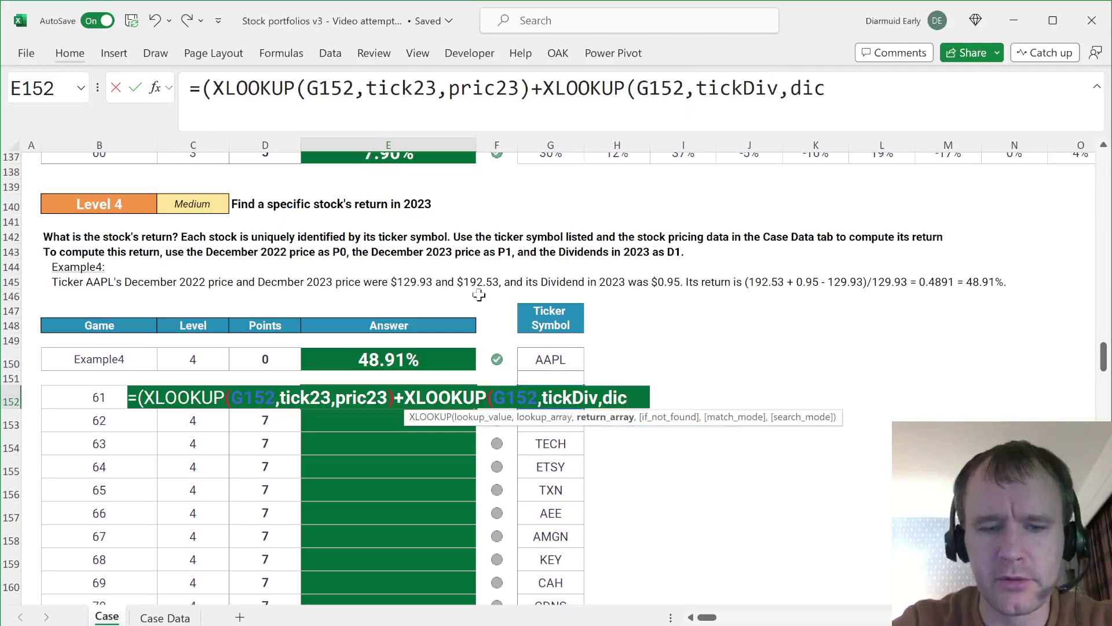
pyautogui.press('BackSpace')
pyautogui.write('v)')
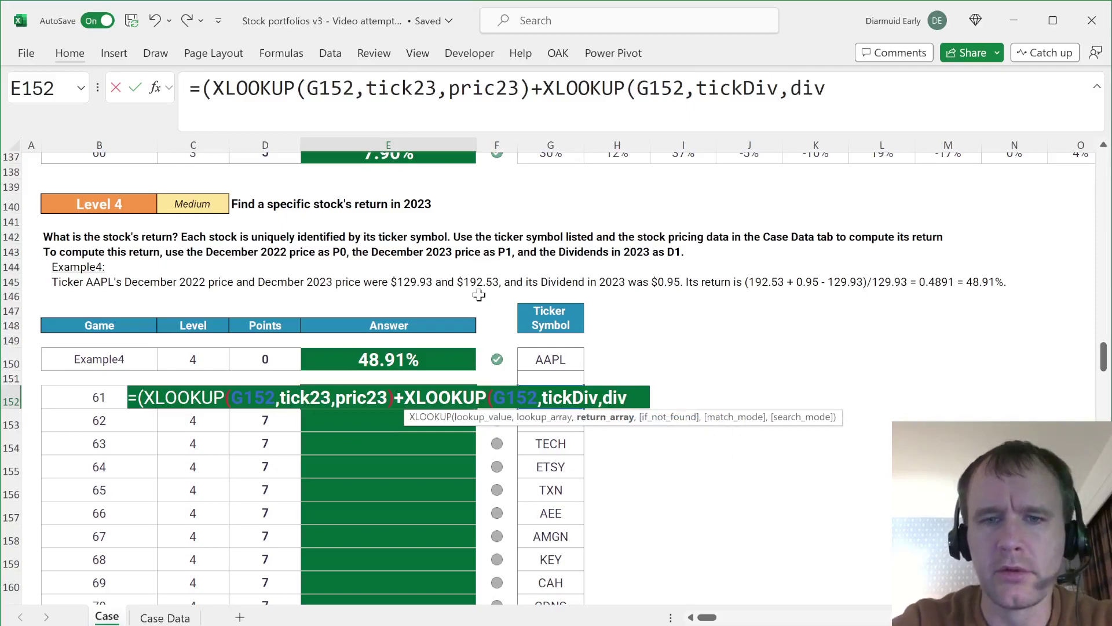
pyautogui.press('BackSpace')
pyautogui.press('BackSpace')
pyautogui.press('BackSpace')
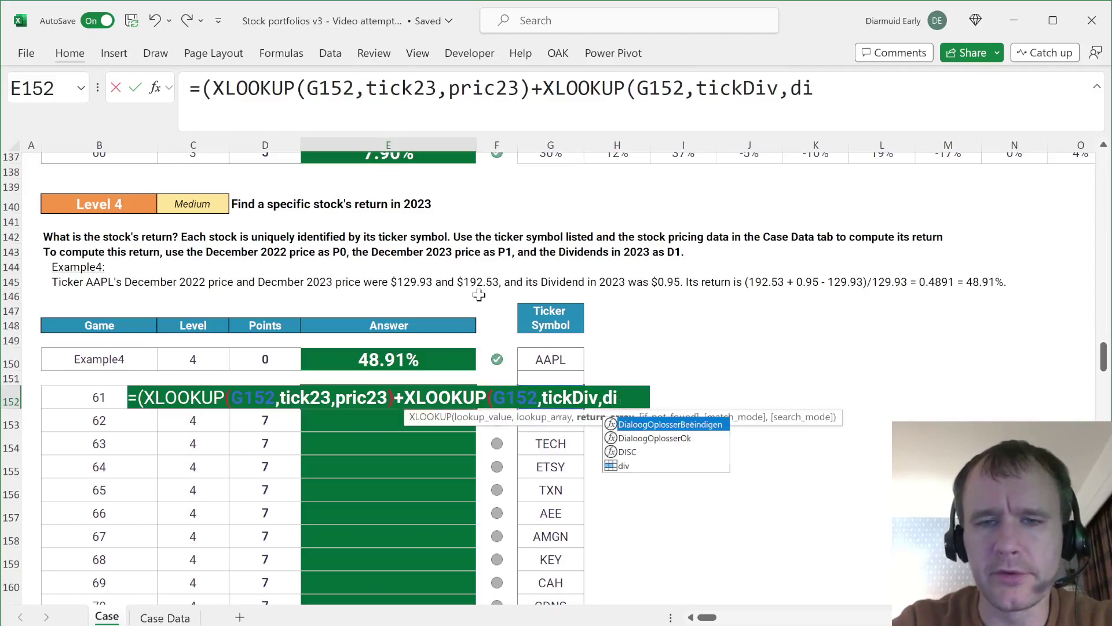
pyautogui.write('c')
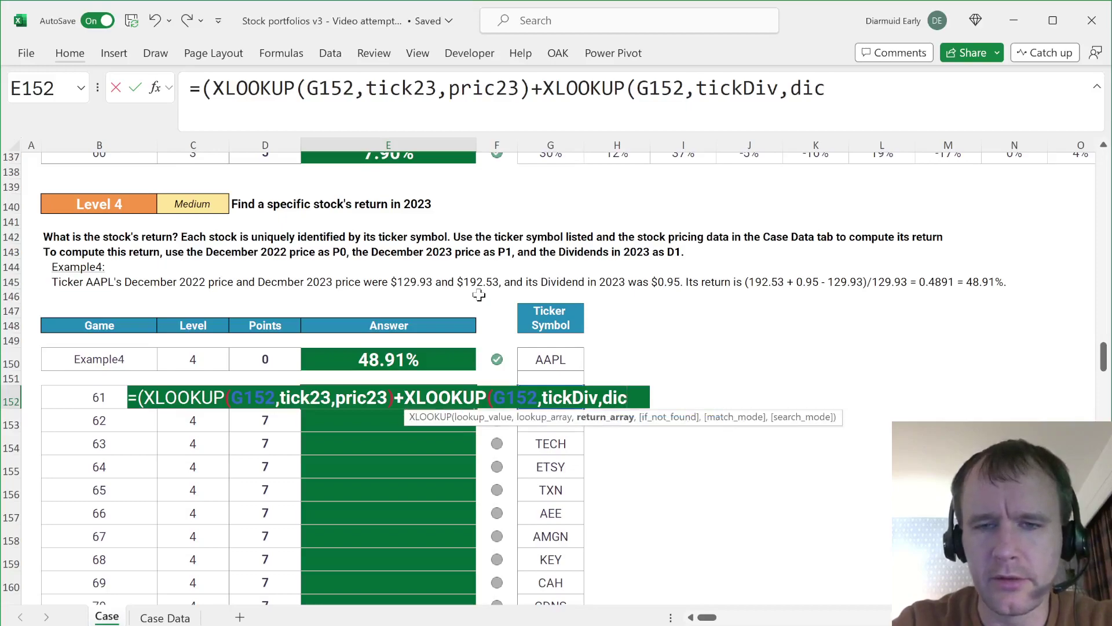
pyautogui.press('BackSpace')
pyautogui.write('v')
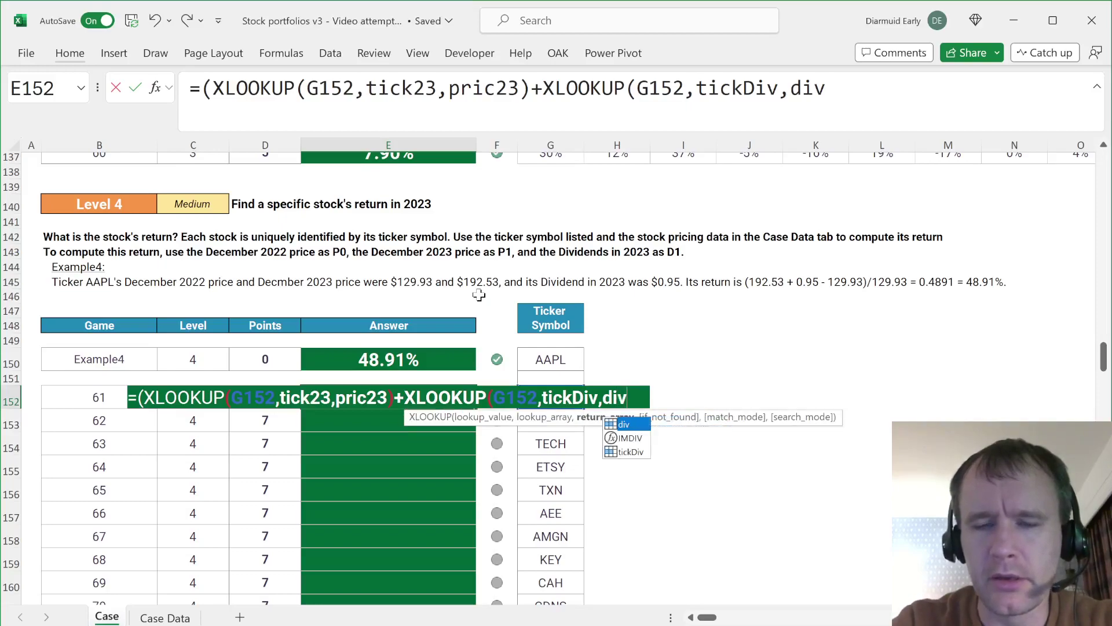
pyautogui.doubleClick(635, 425)
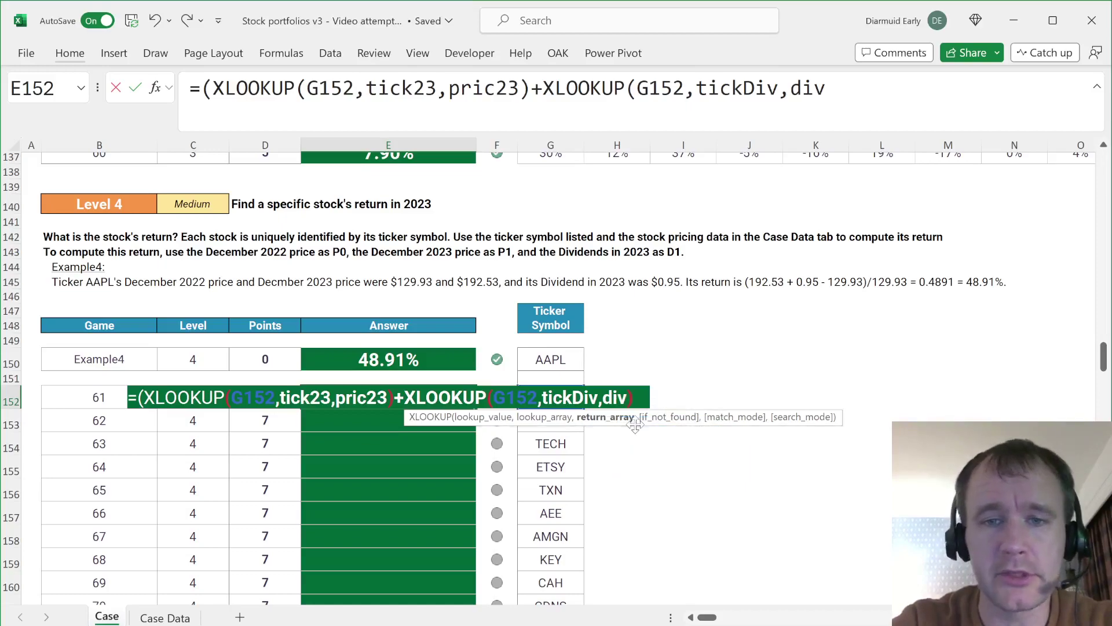
# Step: Subtract the December 2022 price lookup XLOOKUP(G152,tick22,pric22) in the E152 formula
pyautogui.write(')-xl')
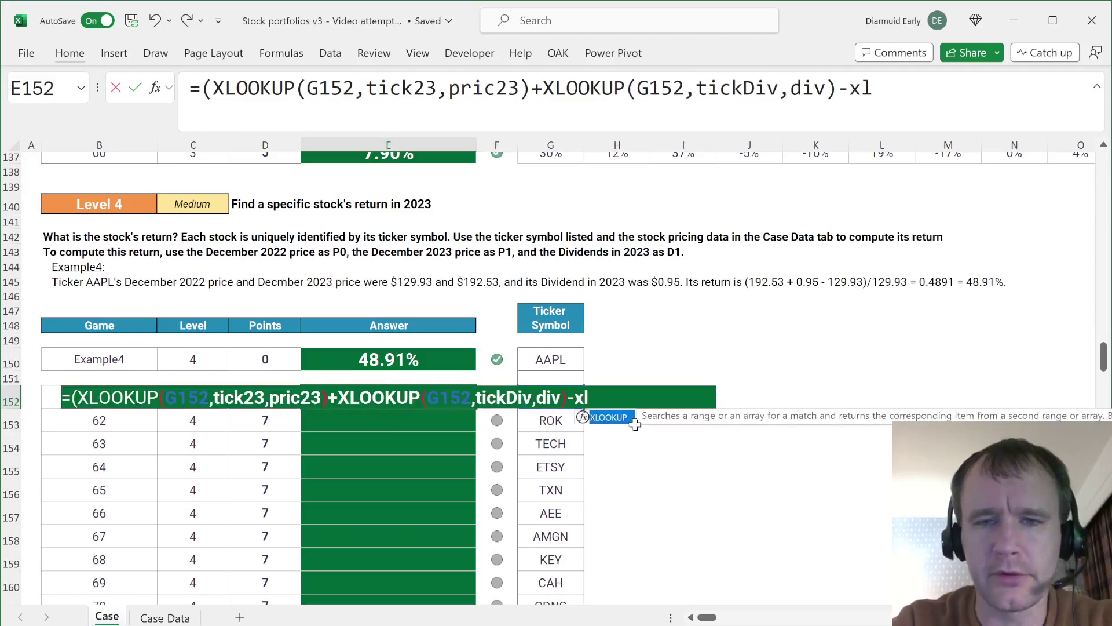
pyautogui.doubleClick(635, 426)
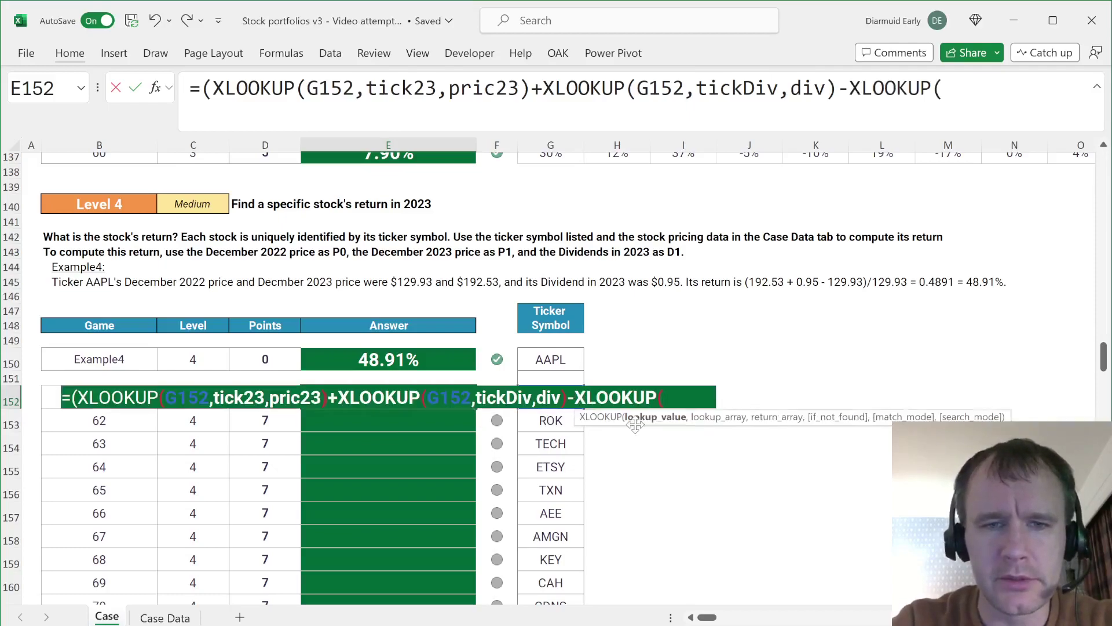
pyautogui.write('G152,t')
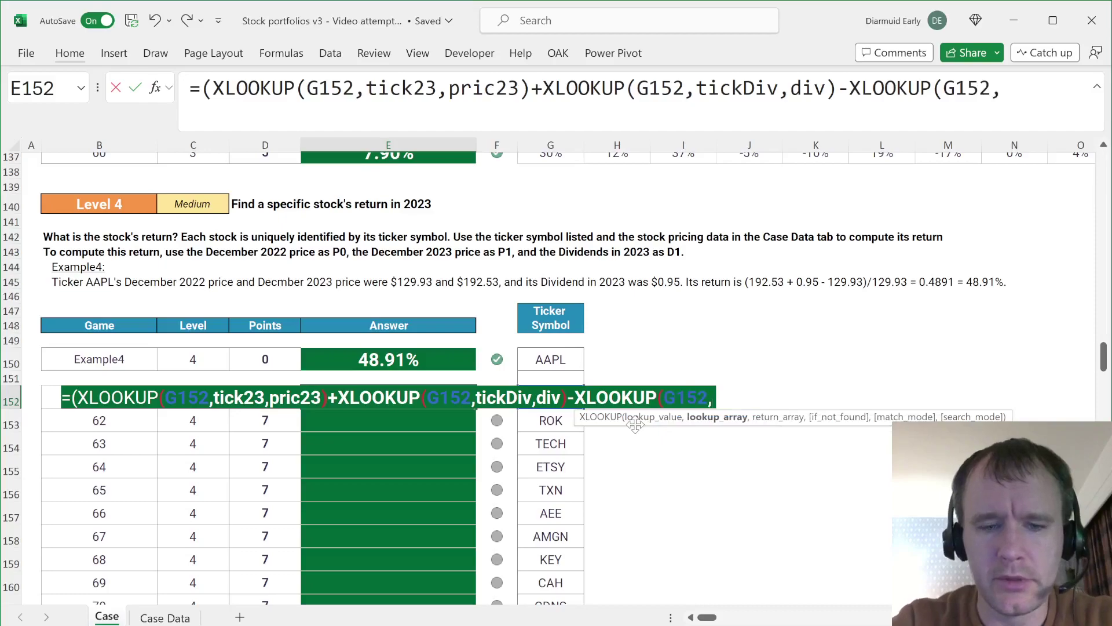
pyautogui.write('ick')
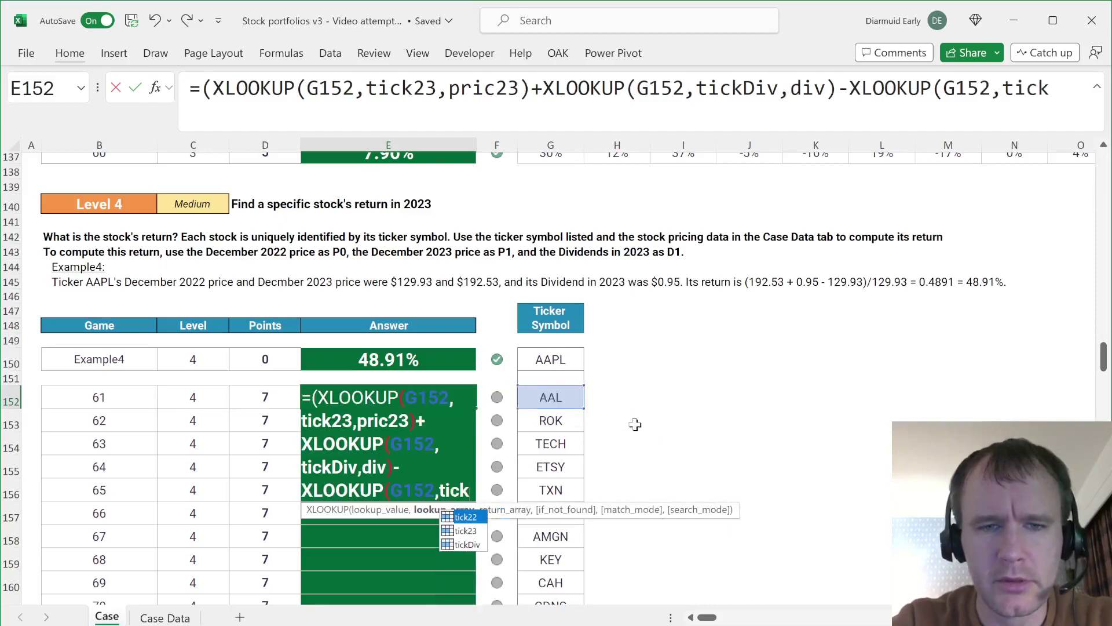
pyautogui.write('22')
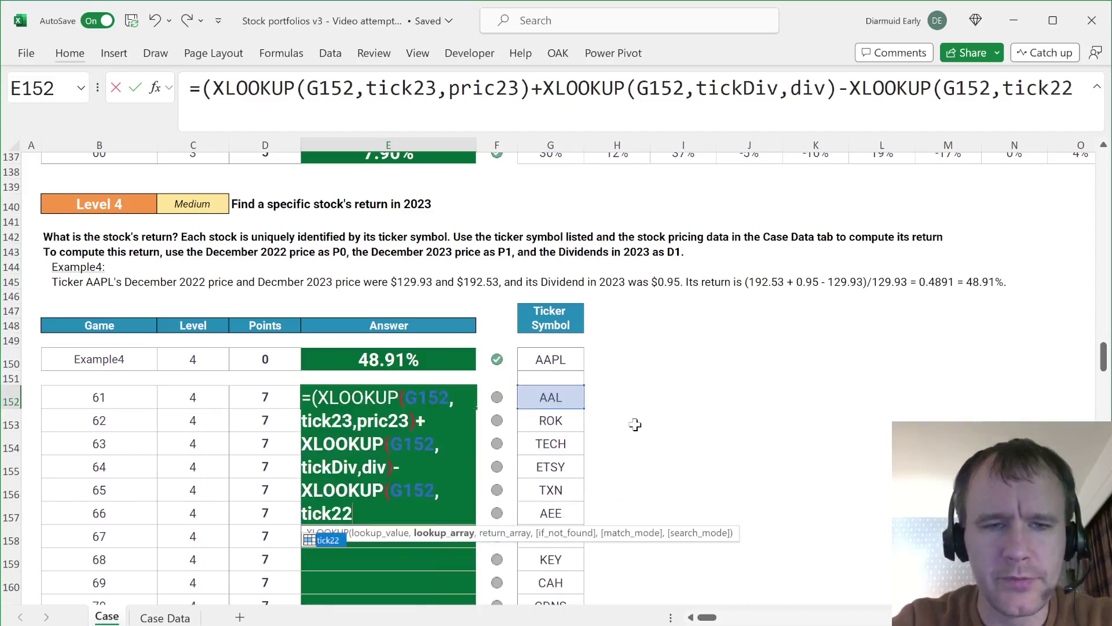
pyautogui.write(',pric')
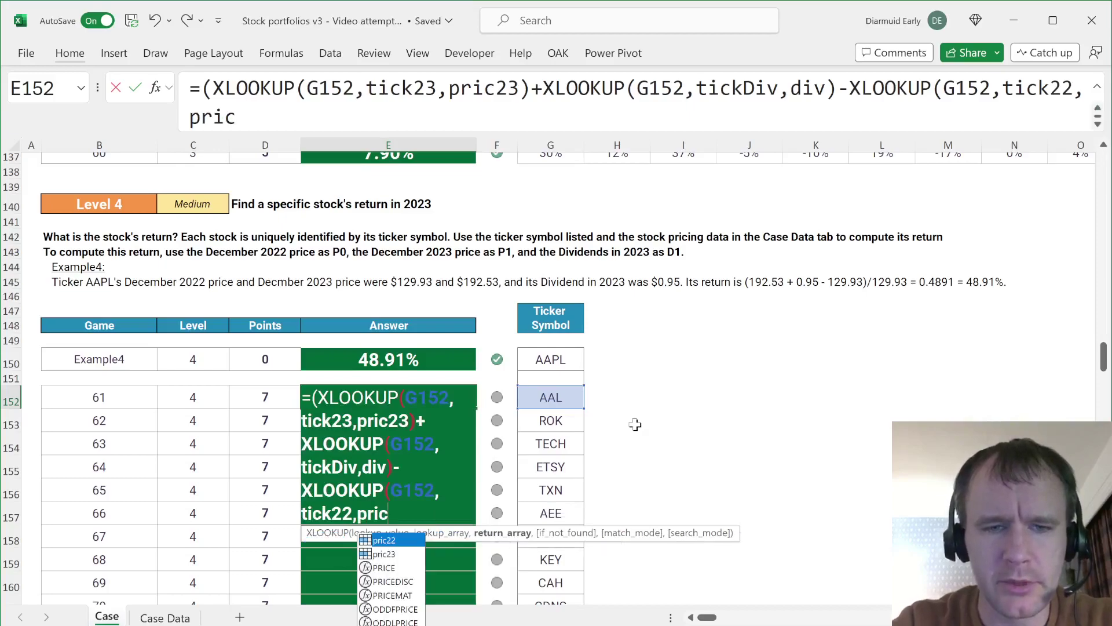
pyautogui.press('Tab')
pyautogui.write(')')
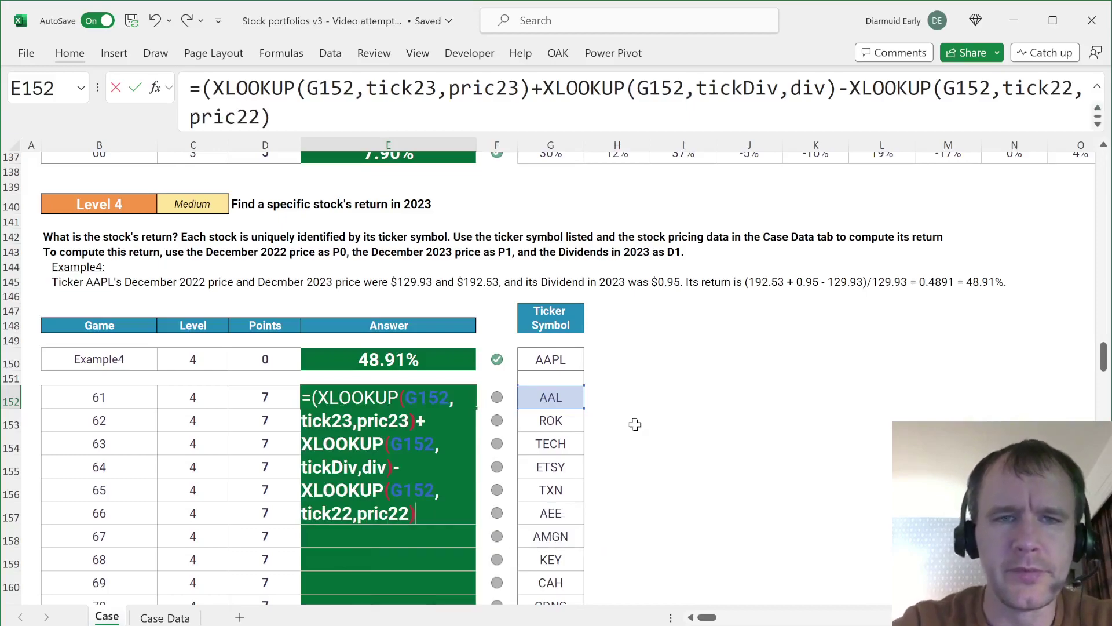
# Step: Close the numerator's bracket, divide it by a copy of XLOOKUP(G152,tick22,pric22), and commit the formula in E152
pyautogui.click(851, 90)
pyautogui.hotkey('ctrl', 'shift', 'End')
pyautogui.hotkey('ctrl', 'c')
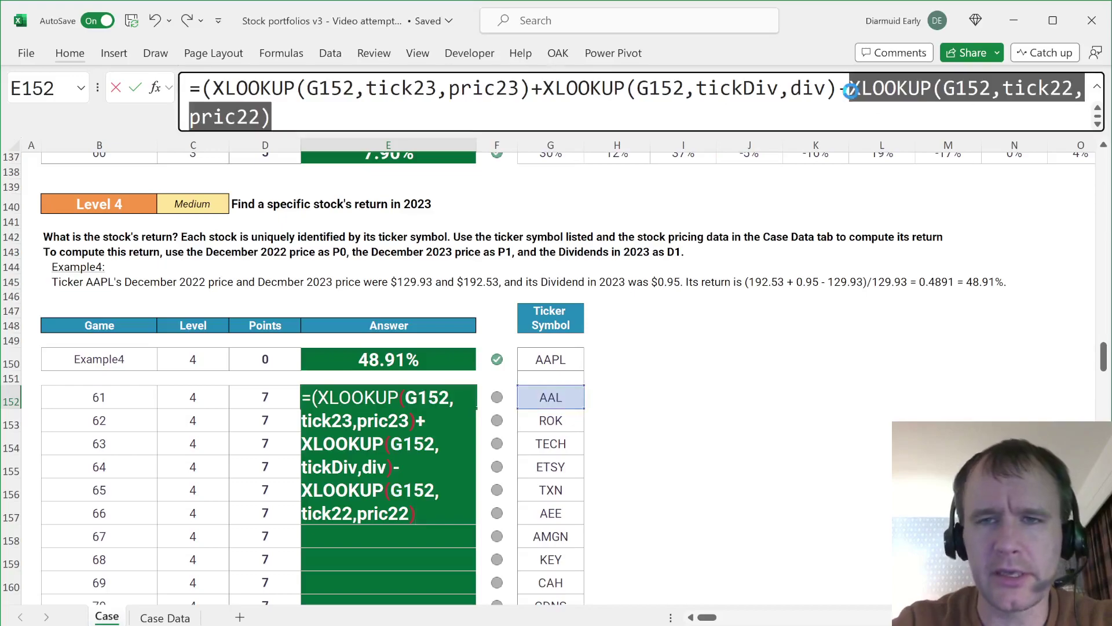
pyautogui.press('End')
pyautogui.write(')/')
pyautogui.hotkey('ctrl', 'v')
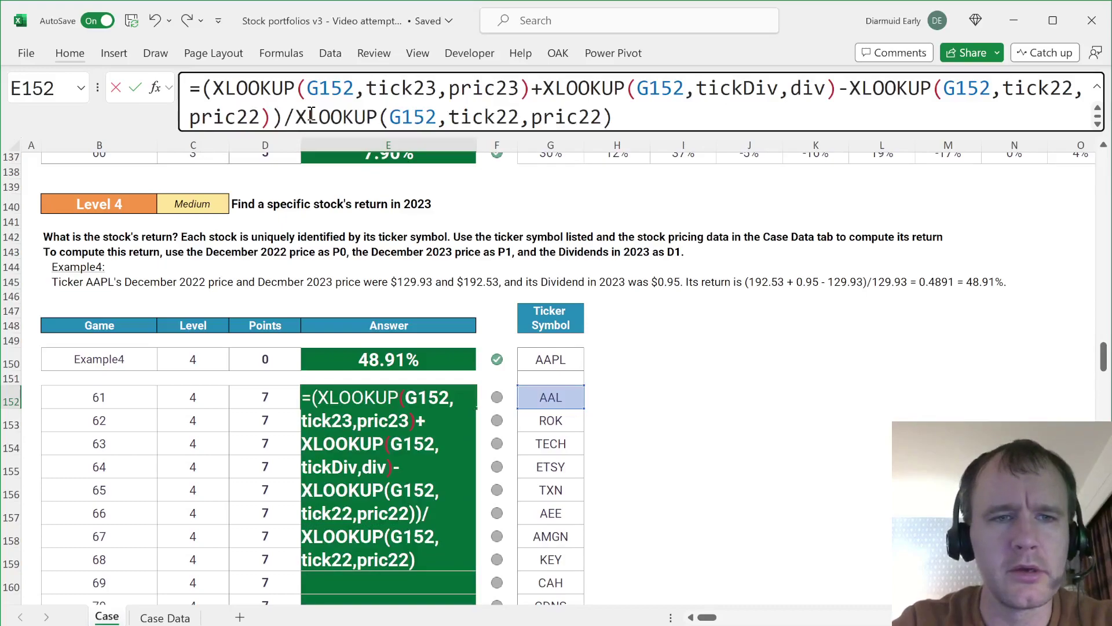
pyautogui.press('Return')
pyautogui.press('Up')
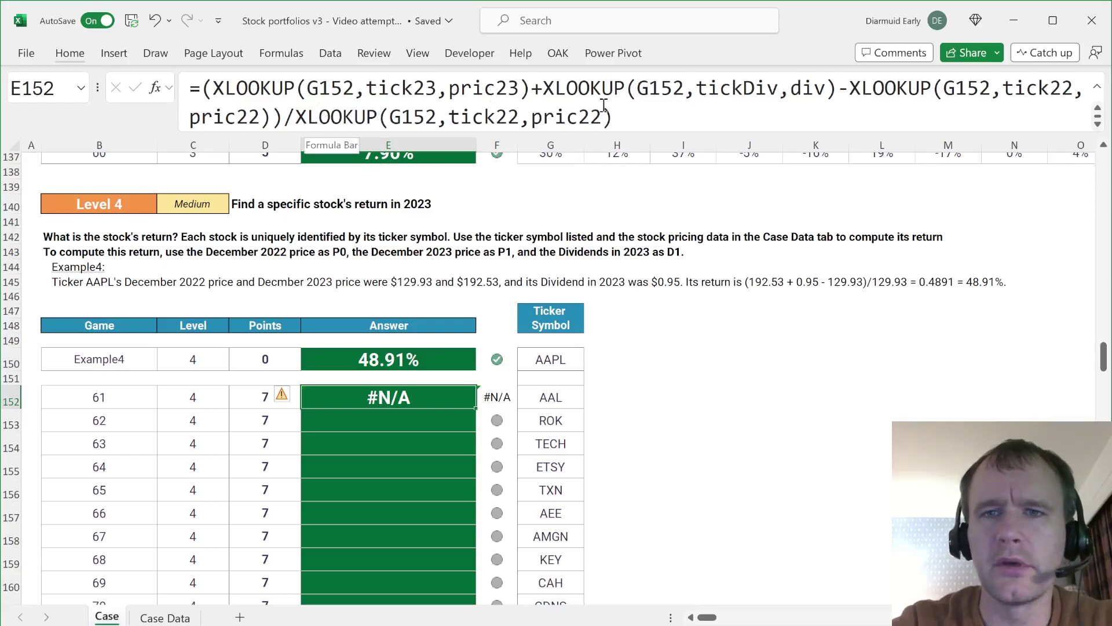
# Step: Step through the E152 return formula with Evaluate Formula to examine the result of each lookup
pyautogui.click(828, 88)
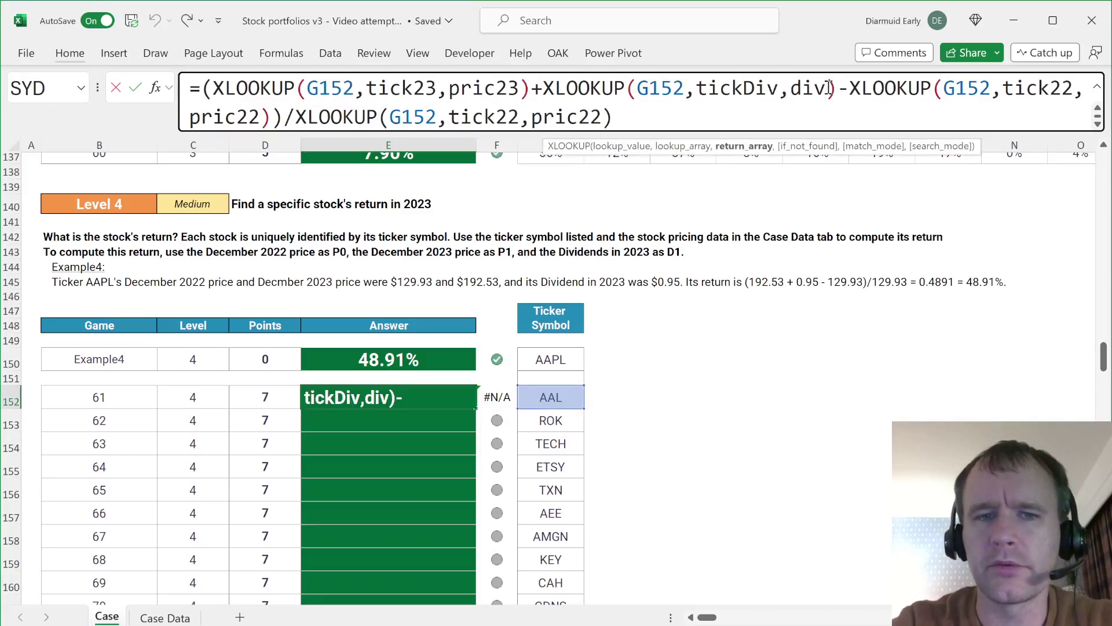
pyautogui.press('Escape')
pyautogui.press('m')
pyautogui.press('v')
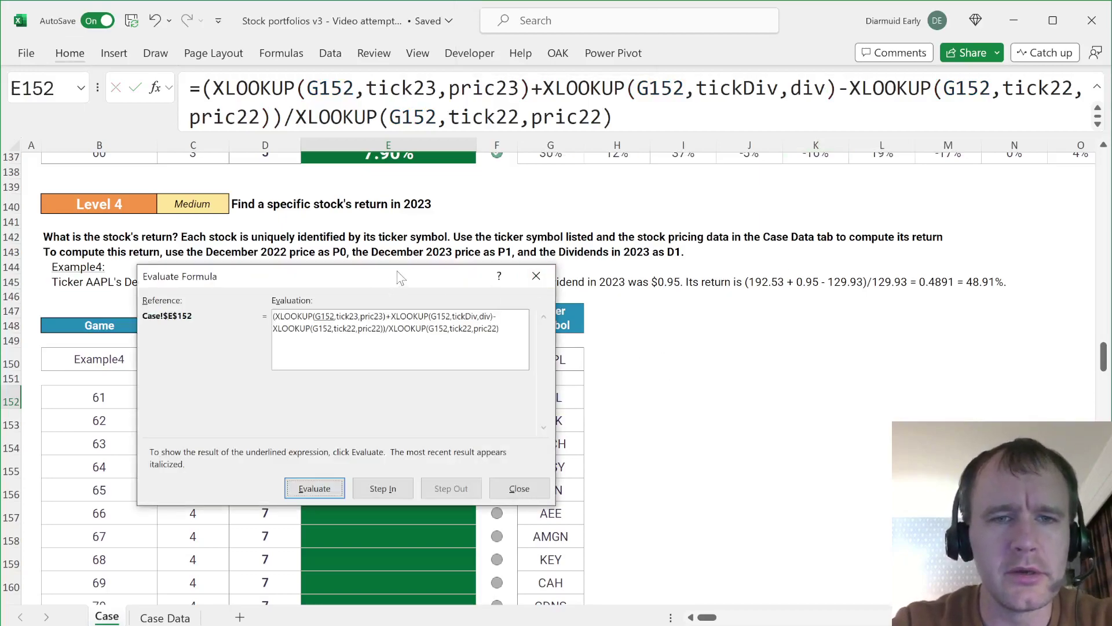
pyautogui.moveTo(399, 283); pyautogui.dragTo(778, 272)
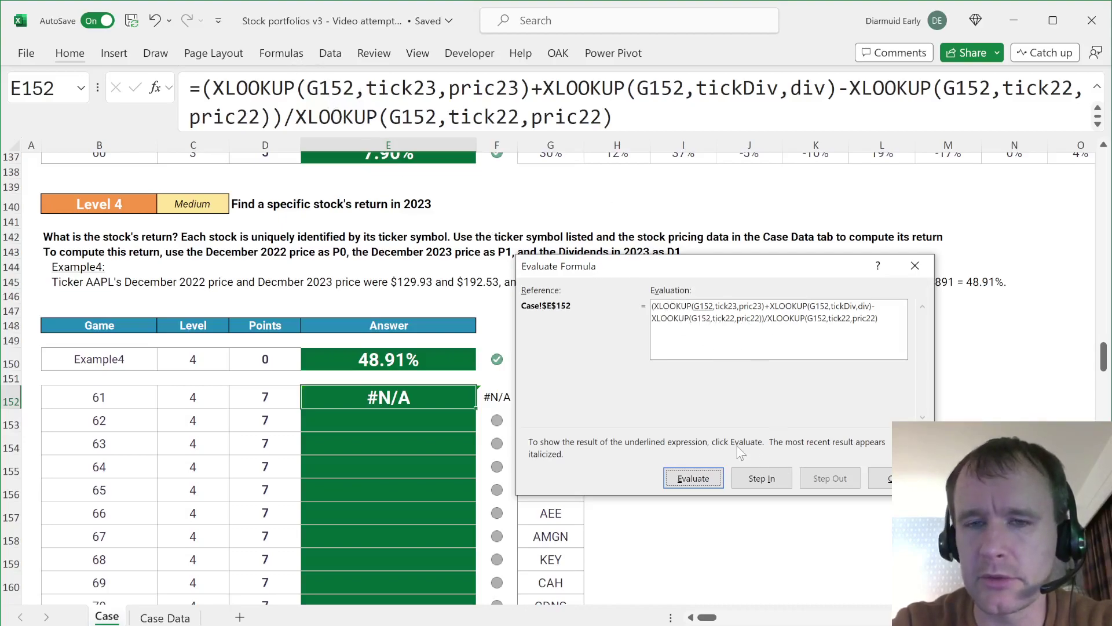
pyautogui.press('Return')
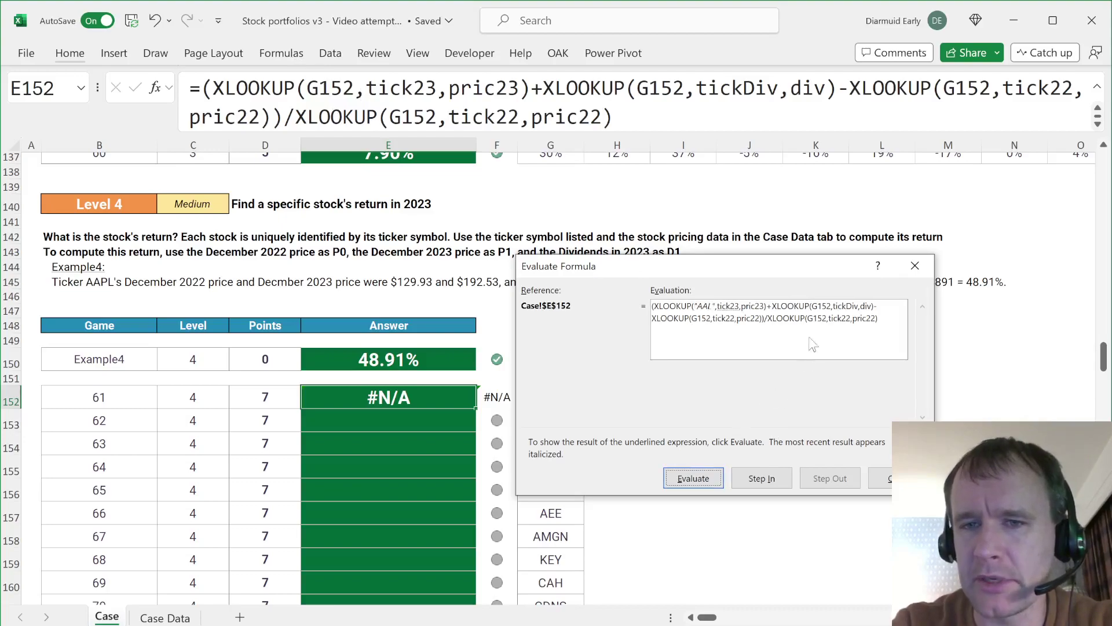
pyautogui.press('Return')
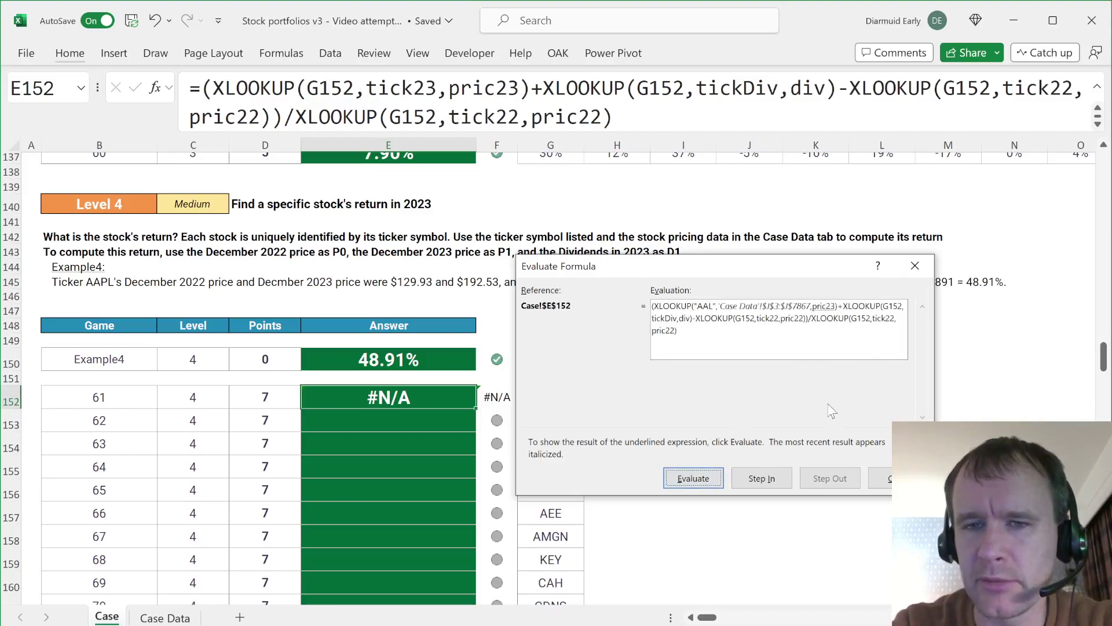
pyautogui.press('Return')
pyautogui.press('Return')
pyautogui.press('Return')
pyautogui.press('Return')
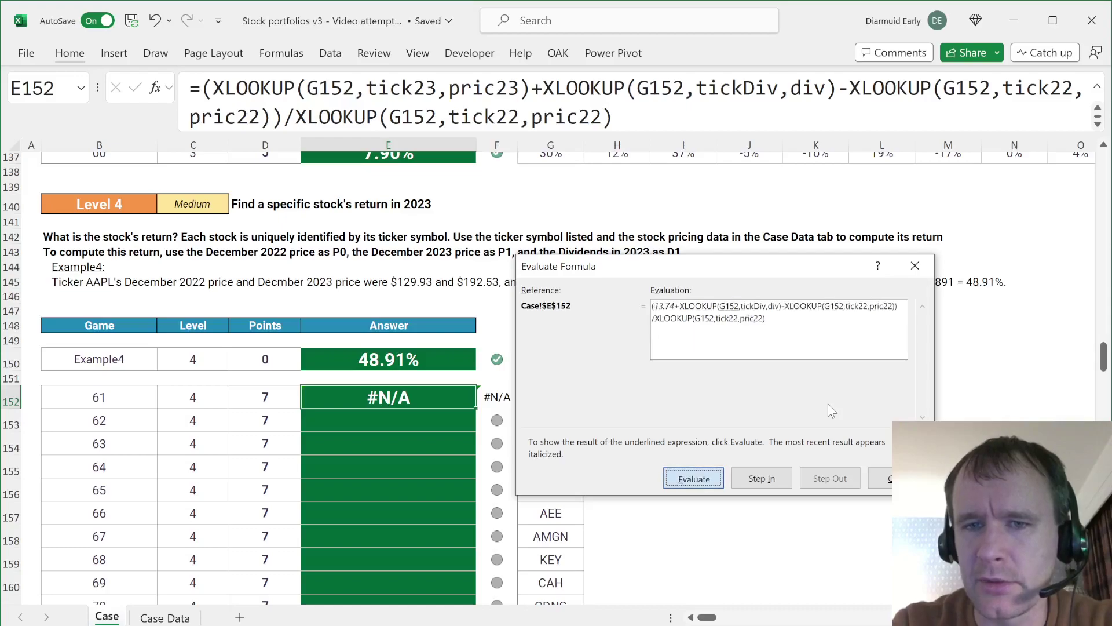
pyautogui.press('Return')
pyautogui.press('Return')
pyautogui.press('Return')
pyautogui.press('Return')
pyautogui.press('Return')
pyautogui.press('Return')
pyautogui.press('Return')
pyautogui.press('Return')
pyautogui.press('Escape')
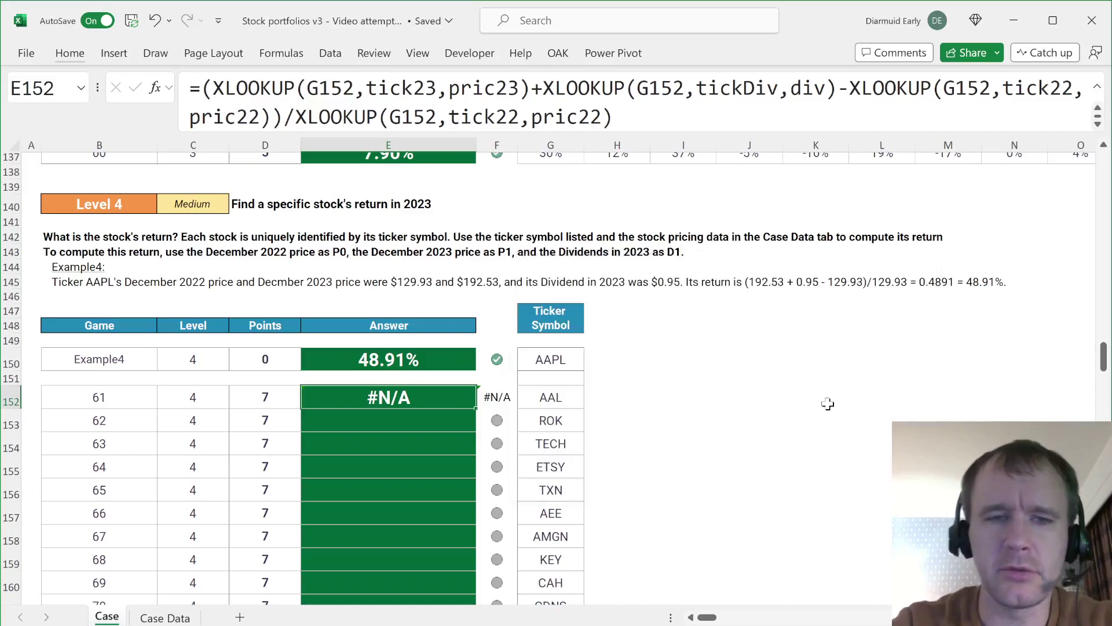
# Step: Add 0 as the if-not-found value of the dividend lookup in E152, making it XLOOKUP(G152,tickDiv,div,0)
pyautogui.click(828, 88)
pyautogui.write(',0')
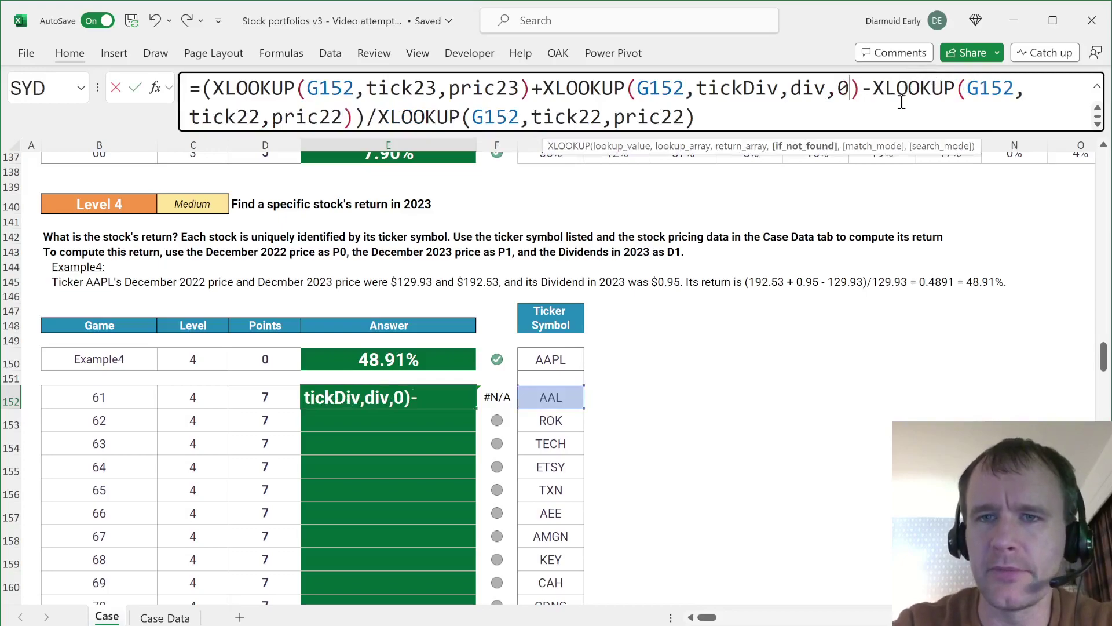
pyautogui.press('Return')
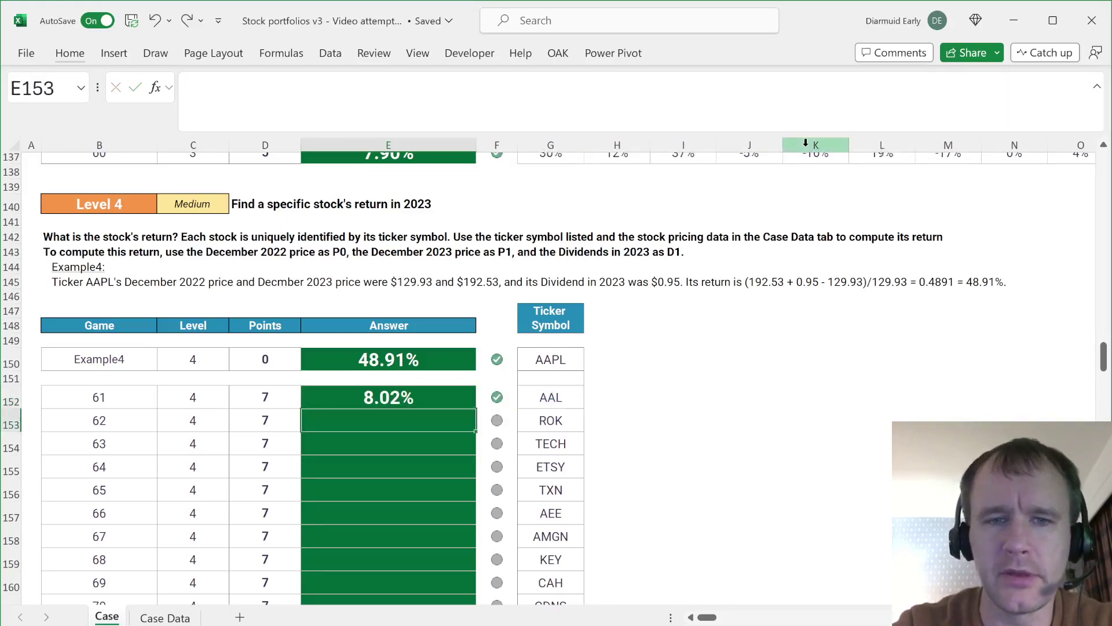
# Step: Fill the E152 return formula down through E171 for all Level 4 games
pyautogui.press('Left')
pyautogui.hotkey('ctrl', 'Down')
pyautogui.press('Right')
pyautogui.hotkey('ctrl', 'shift', 'Up')
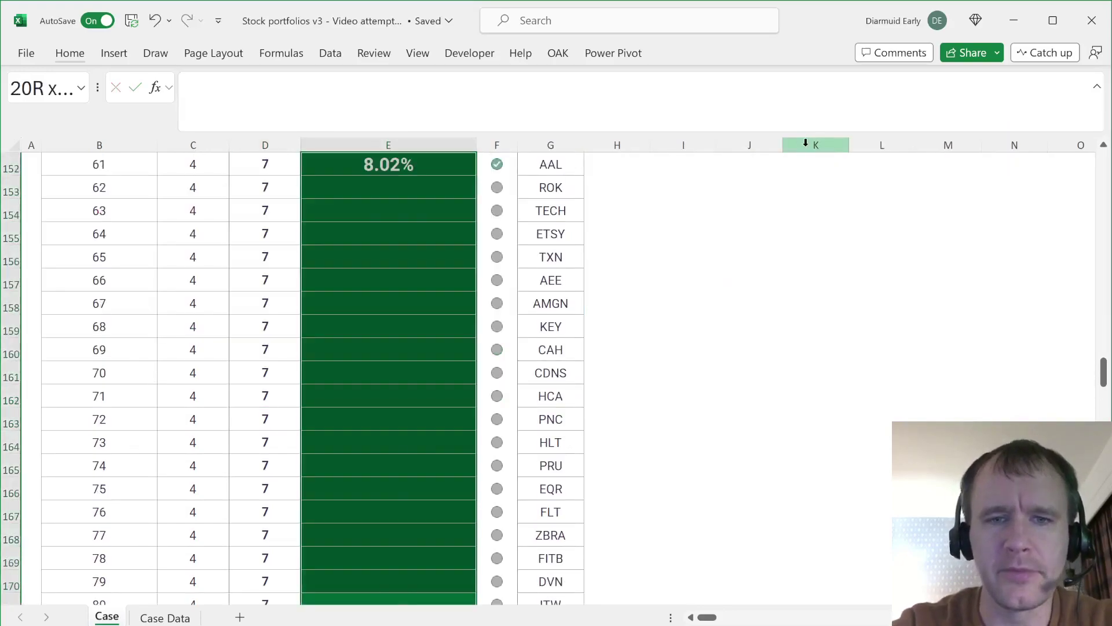
pyautogui.hotkey('ctrl', 'd')
pyautogui.press('Return')
# Step: Start the E171 formula with a LET that defines tick as G171, ahead of the existing return calculation
pyautogui.scroll(-5, 343, 389)
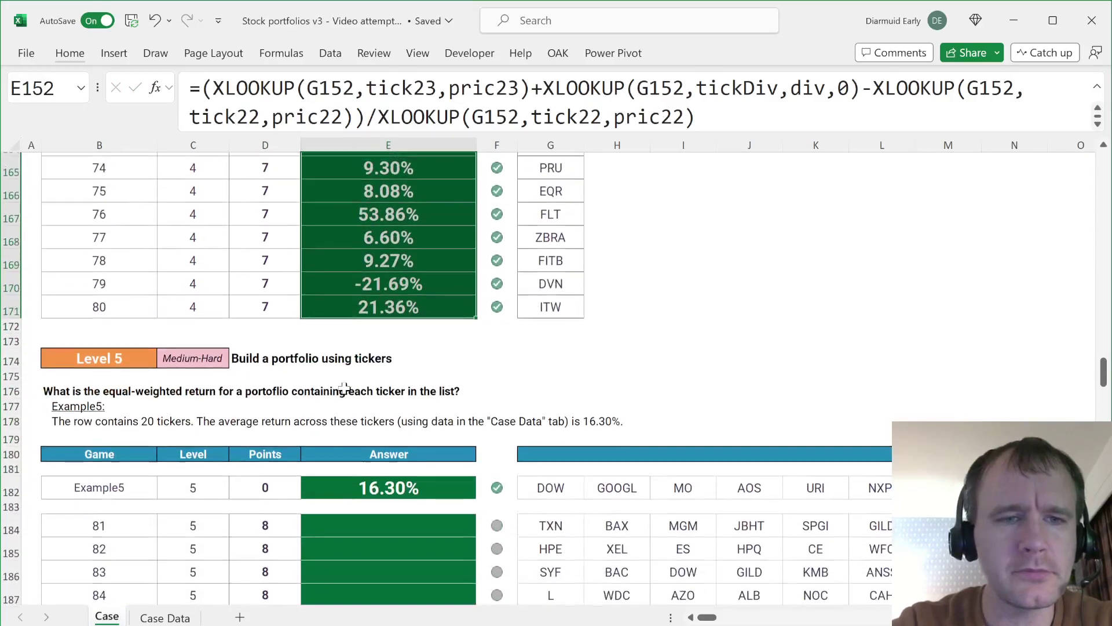
pyautogui.scroll(-1, 343, 388)
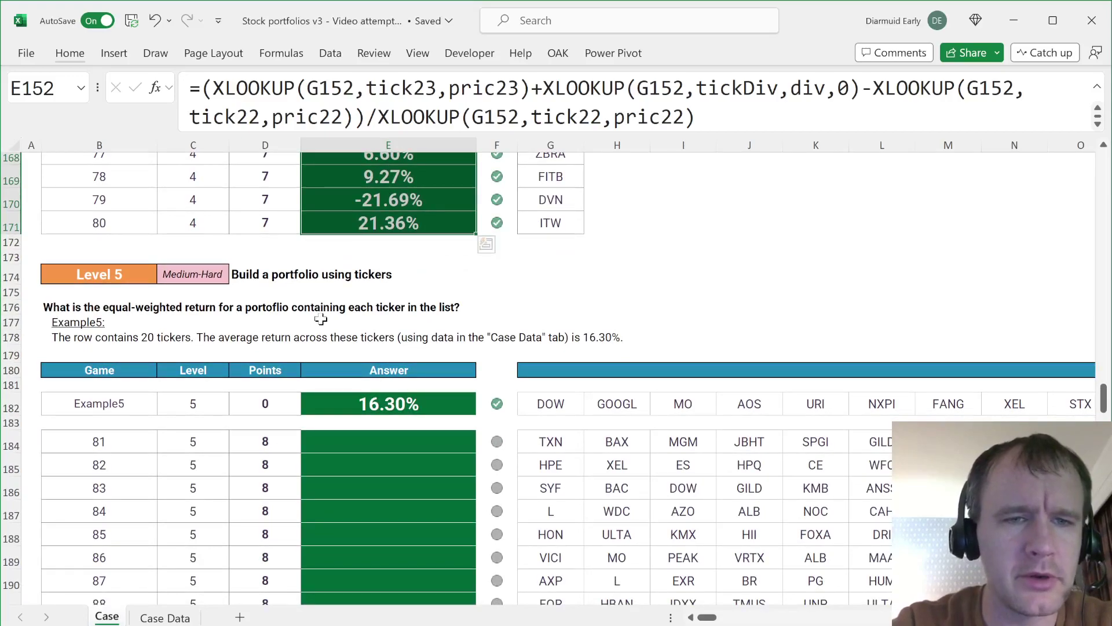
pyautogui.click(412, 220)
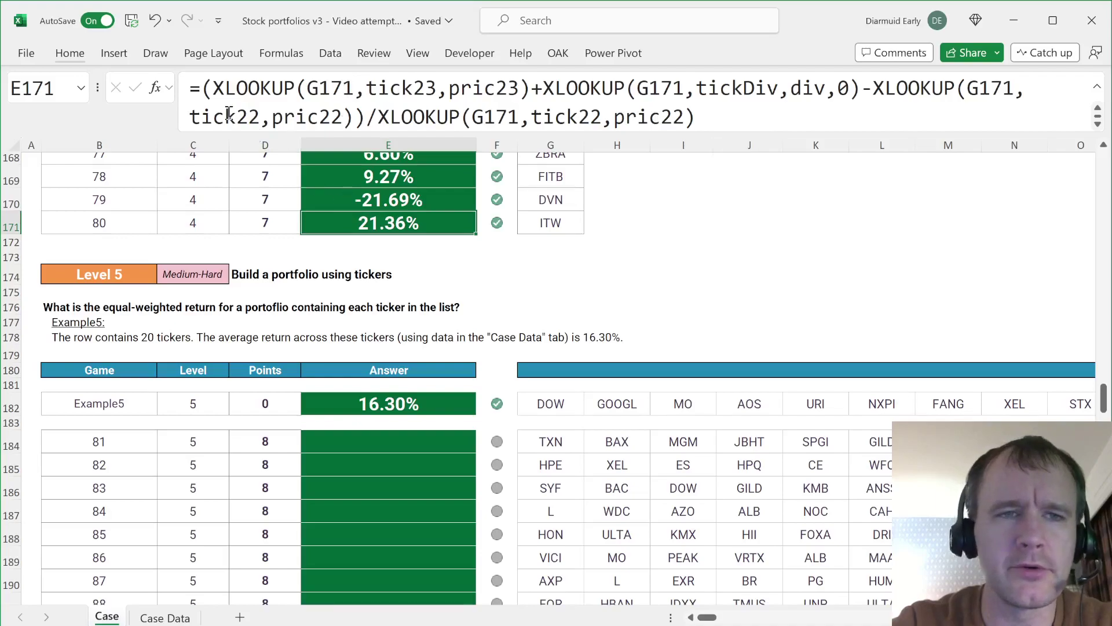
pyautogui.click(206, 92)
pyautogui.write('let')
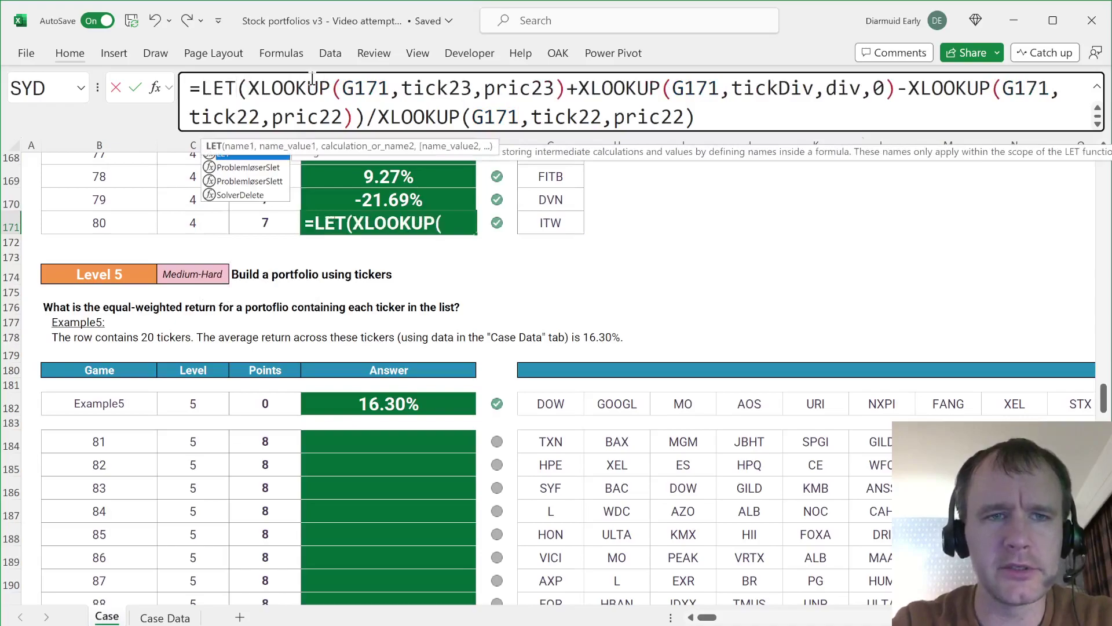
pyautogui.write('(tik')
pyautogui.press('BackSpace')
pyautogui.write('ck,')
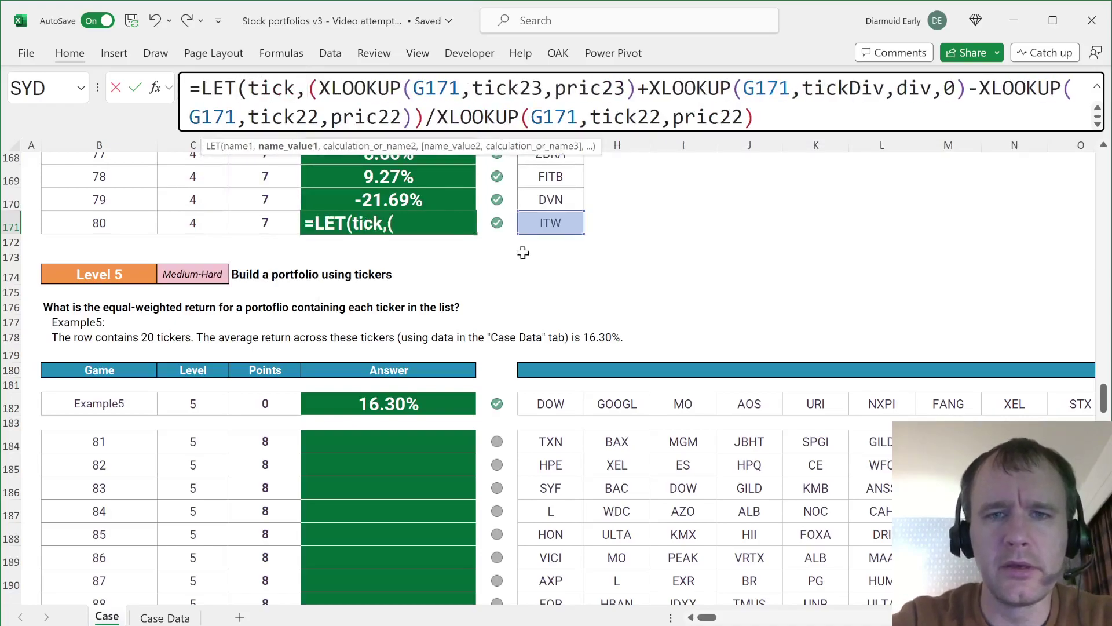
pyautogui.click(556, 223)
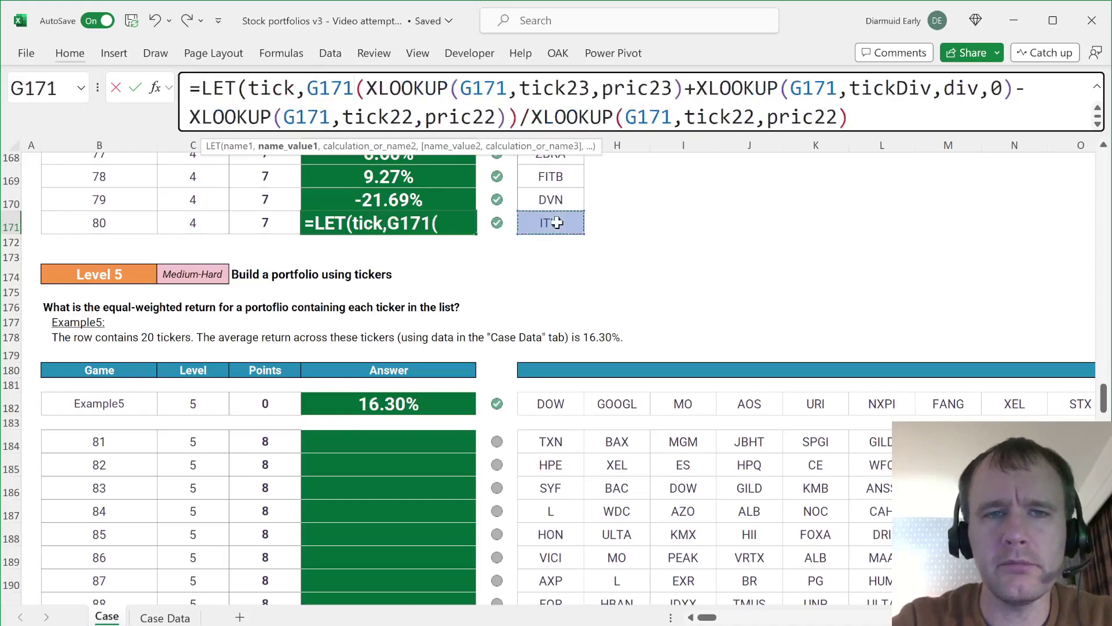
pyautogui.write(',')
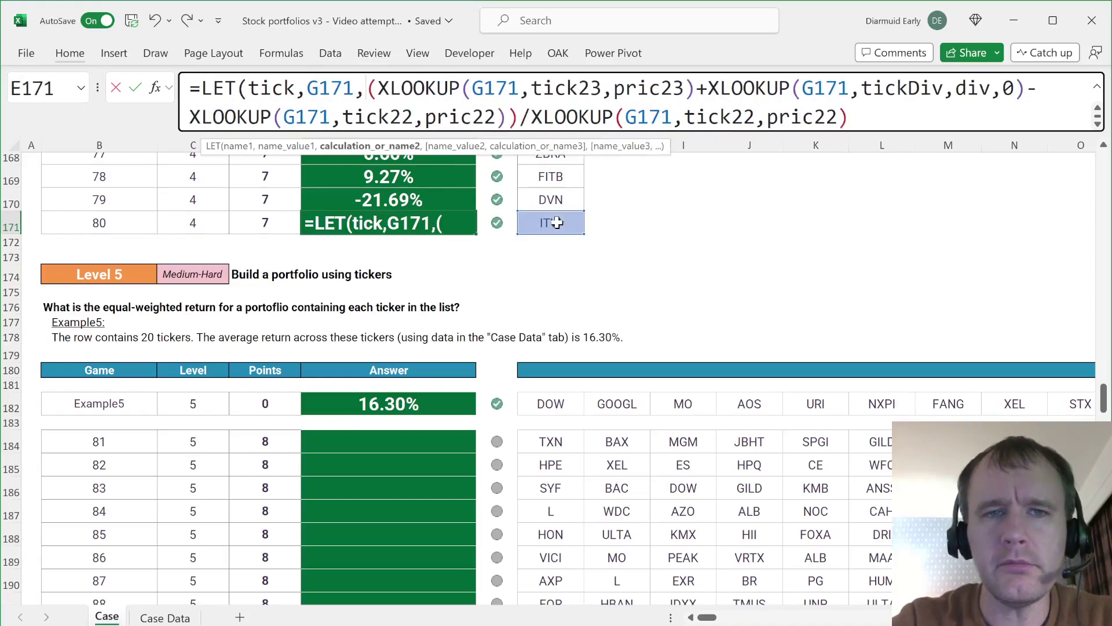
# Step: Replace G171 with tick in all four XLOOKUPs of the E171 formula, close the LET and commit it
pyautogui.doubleClick(485, 88)
pyautogui.write('tick')
pyautogui.doubleClick(485, 88)
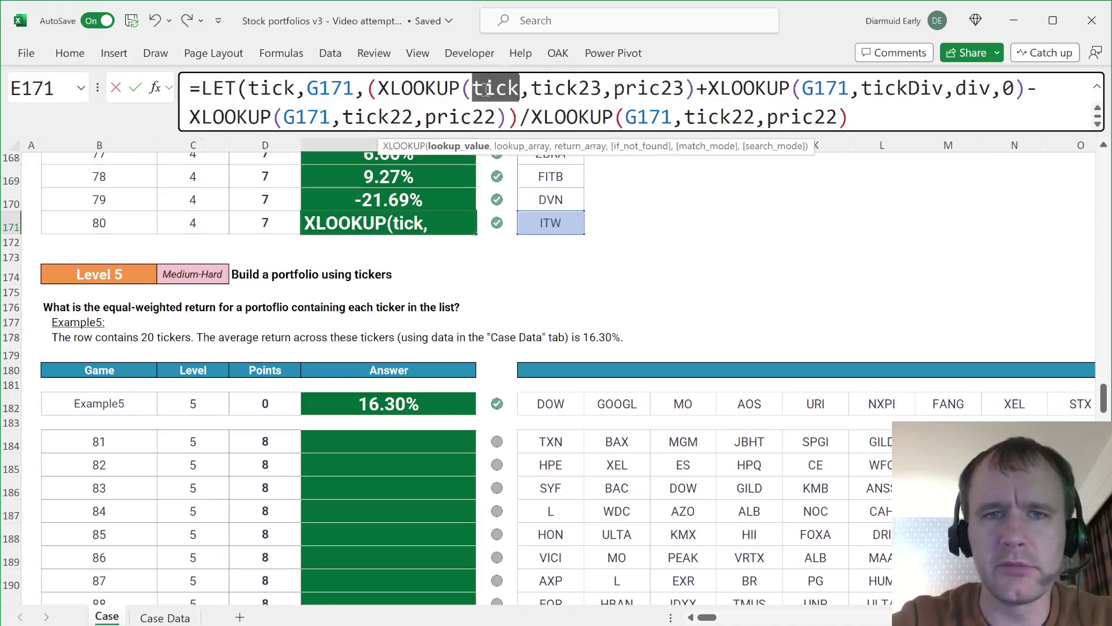
pyautogui.doubleClick(825, 88)
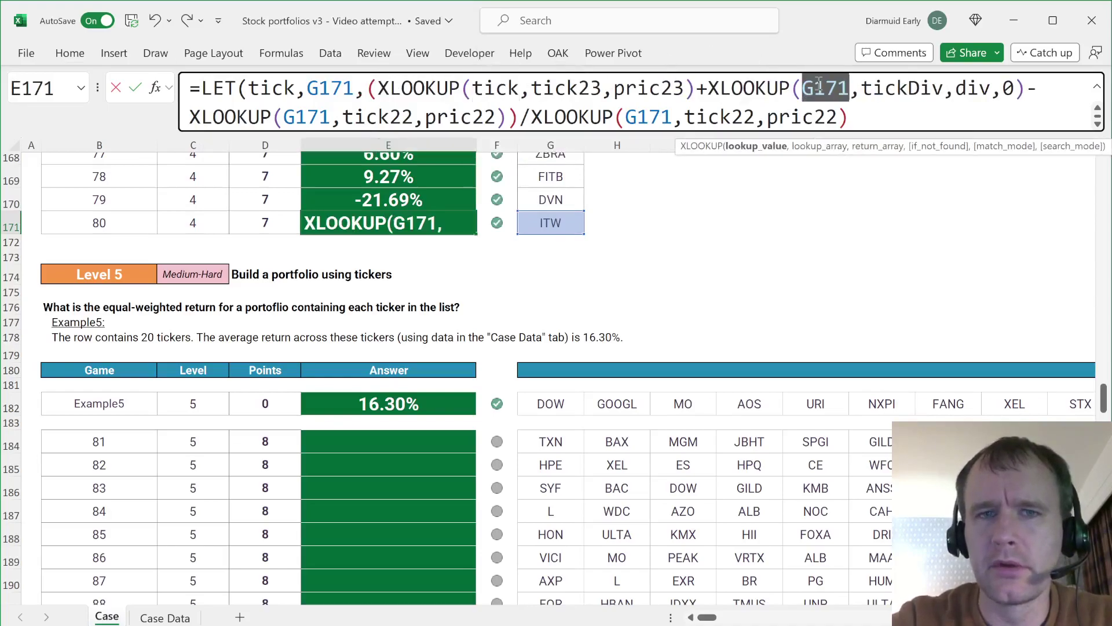
pyautogui.write('tick')
pyautogui.doubleClick(316, 119)
pyautogui.write('tick')
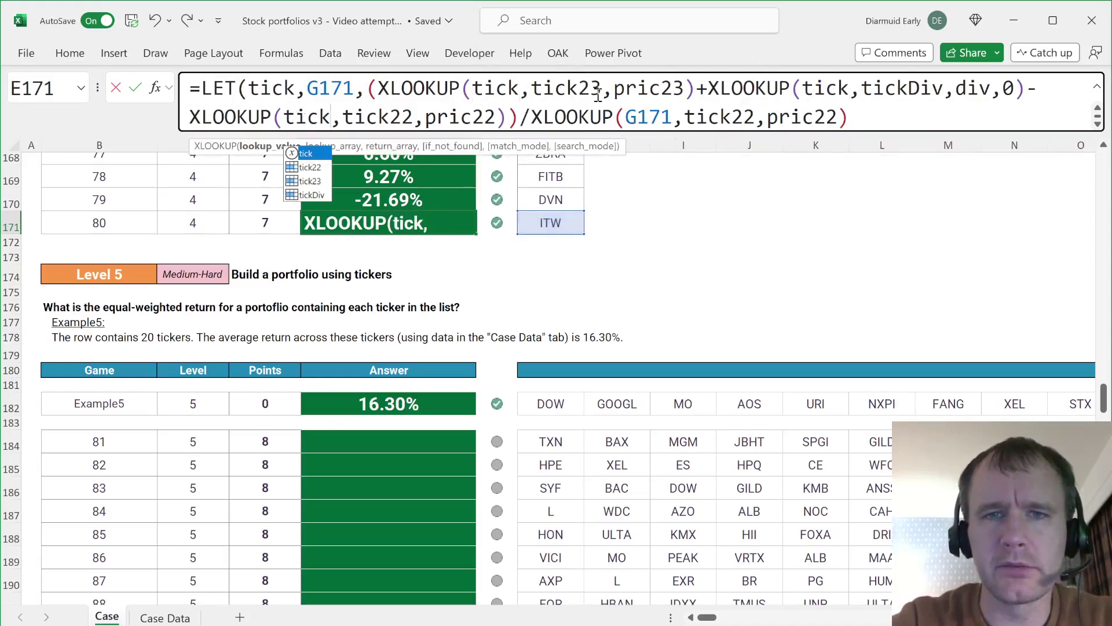
pyautogui.doubleClick(646, 117)
pyautogui.write('tick')
pyautogui.click(879, 116)
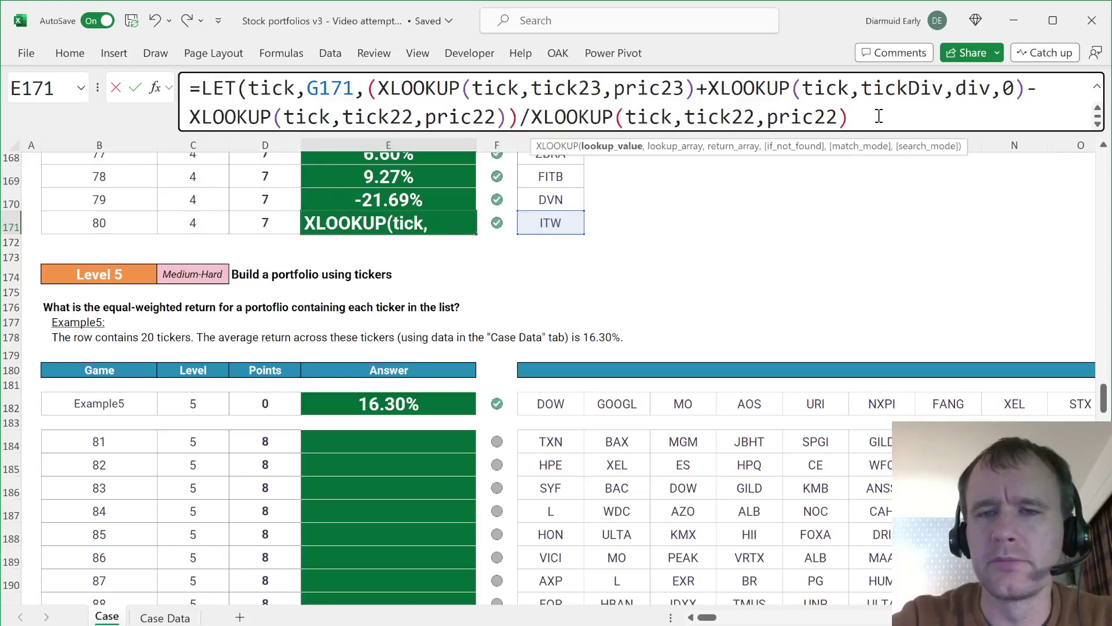
pyautogui.write(')')
pyautogui.press('Return')
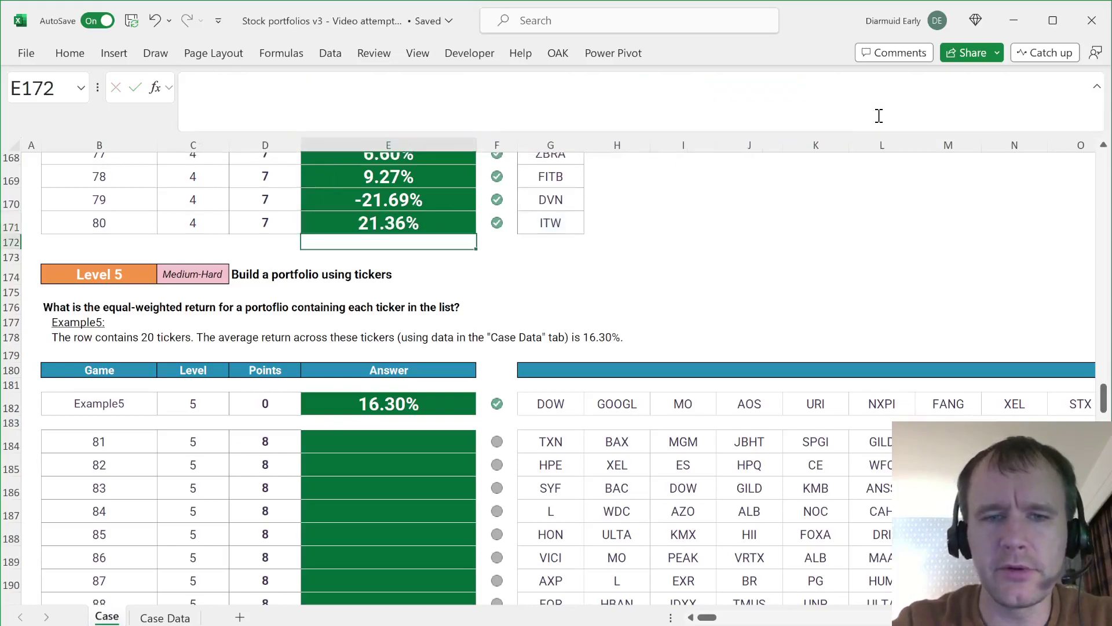
pyautogui.press('Up')
pyautogui.hotkey('ctrl', 'c')
pyautogui.click(544, 422)
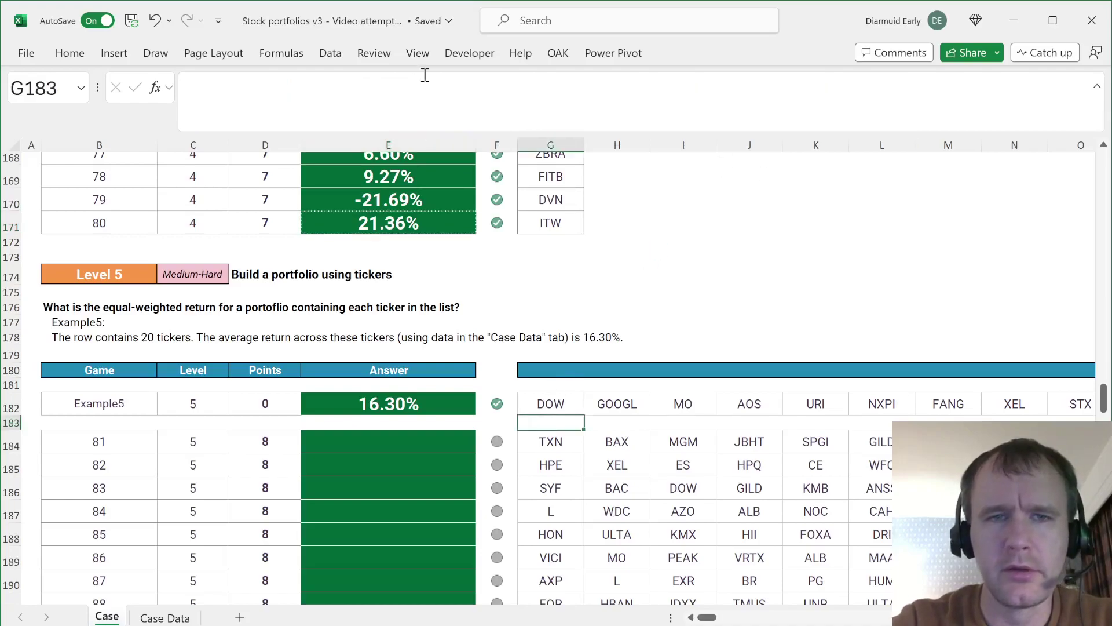
pyautogui.click(378, 109)
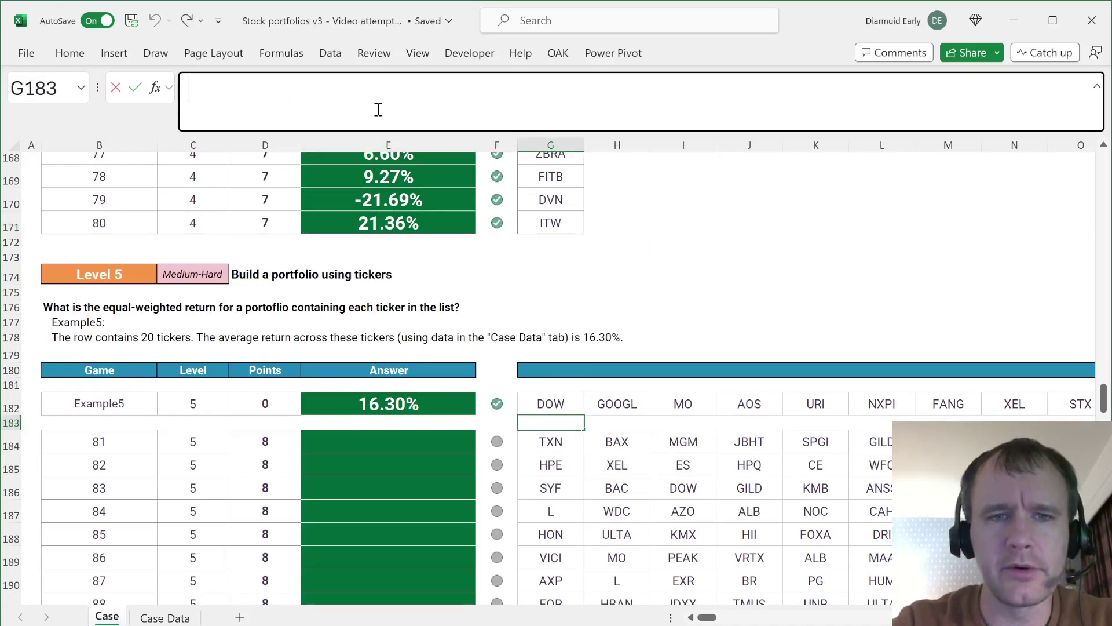
# Step: Copy the LET formula text from E171 into G183, keeping its references unshifted
pyautogui.click(429, 223)
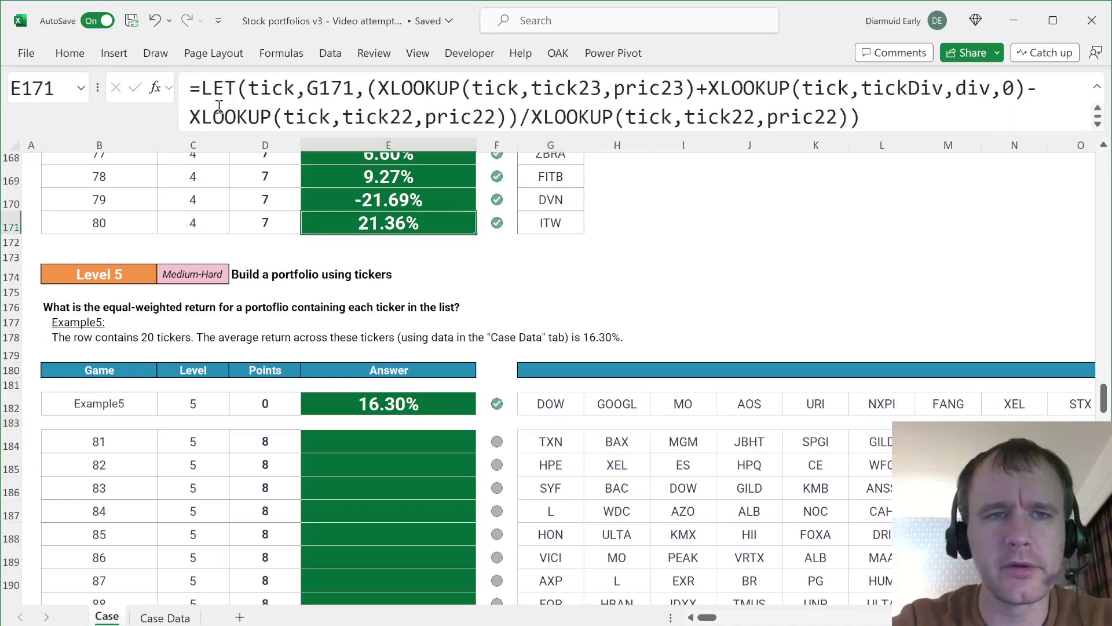
pyautogui.moveTo(193, 94); pyautogui.dragTo(1010, 204)
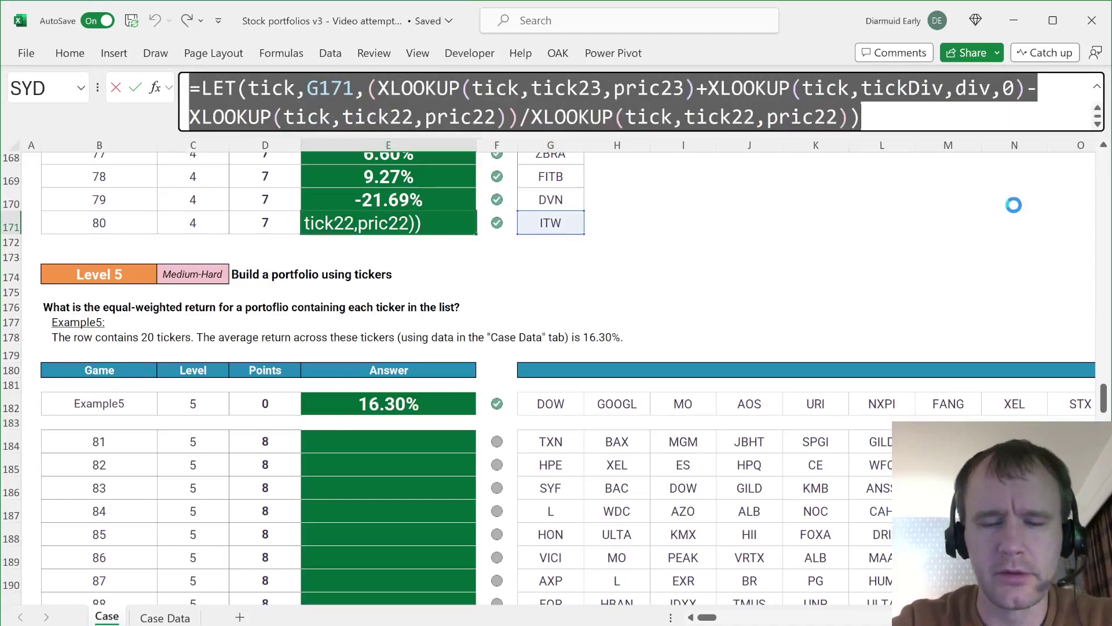
pyautogui.press('Escape')
pyautogui.click(551, 423)
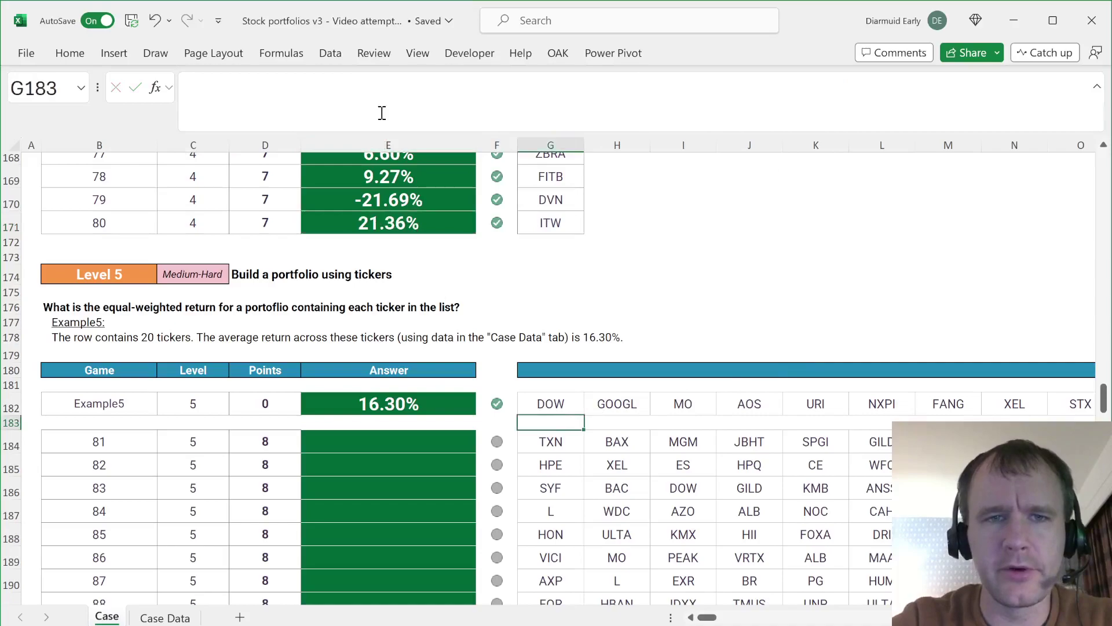
pyautogui.hotkey('ctrl', 'v')
# Step: Change the tick value in the G183 formula to G182:Z182 and commit it, checking the returned row of returns
pyautogui.doubleClick(328, 87)
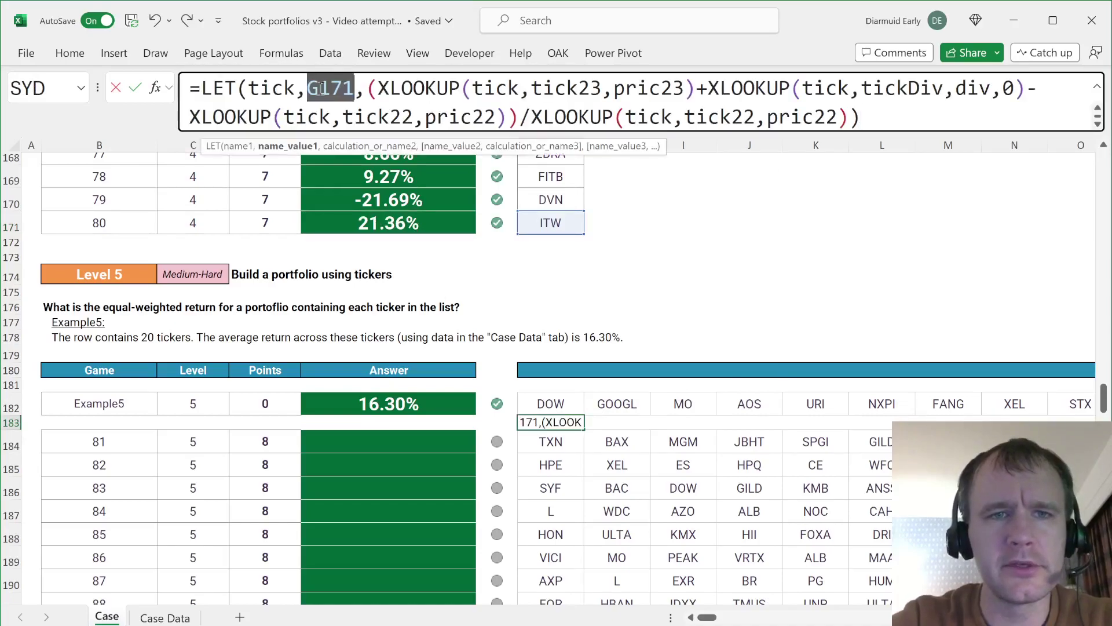
pyautogui.click(564, 404)
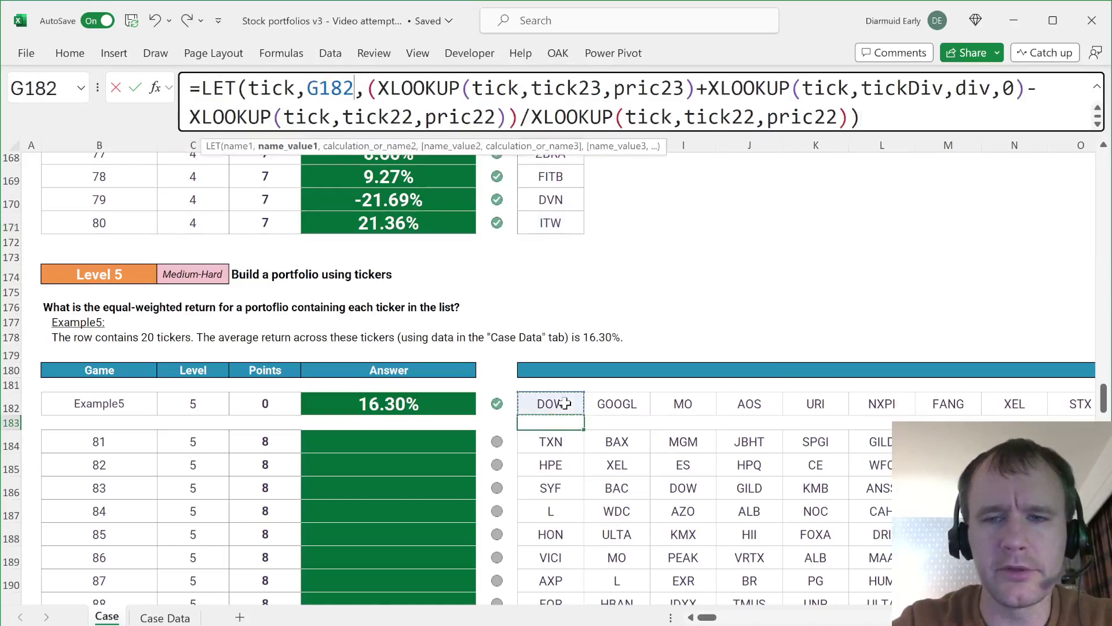
pyautogui.hotkey('ctrl', 'shift', 'Right')
pyautogui.press('Return')
pyautogui.press('Up')
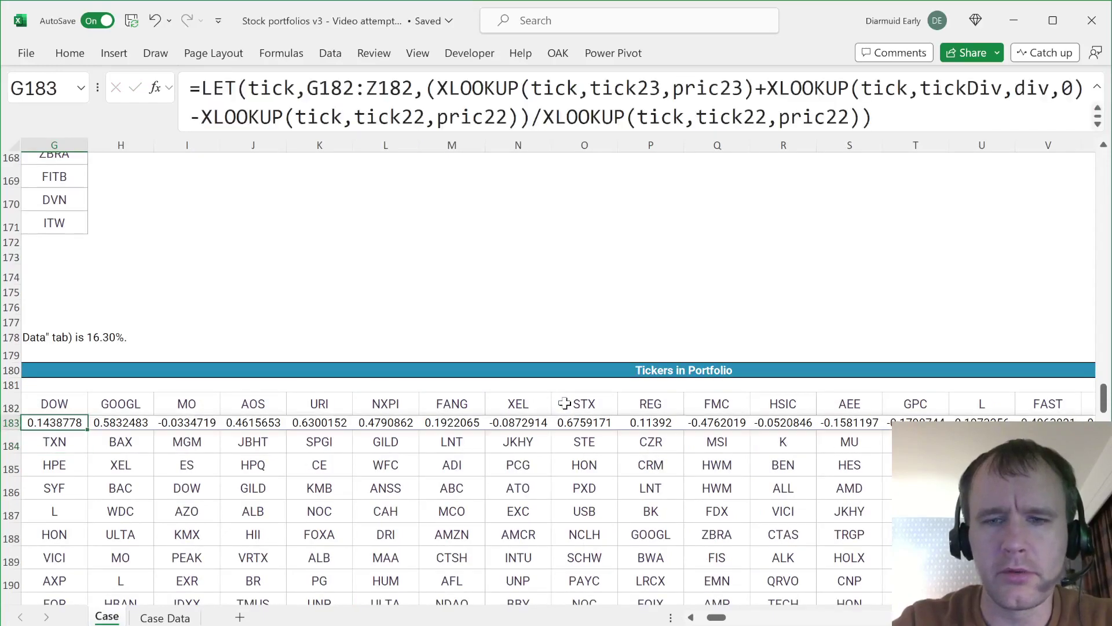
pyautogui.hotkey('ctrl', 'shift', 'Right')
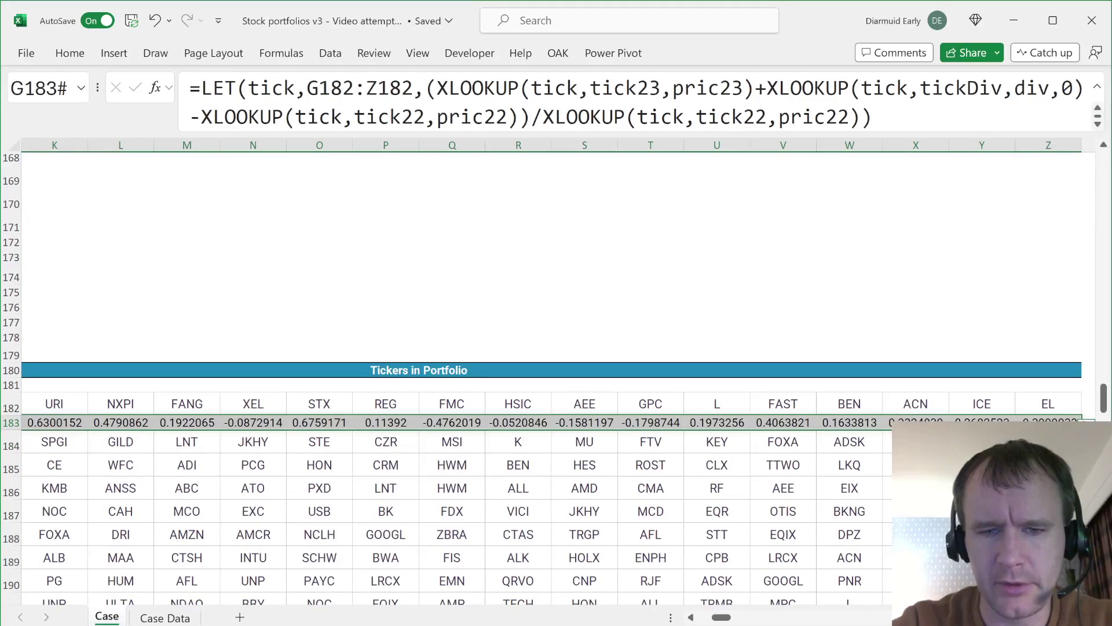
pyautogui.hscroll(-5, 512, 558)
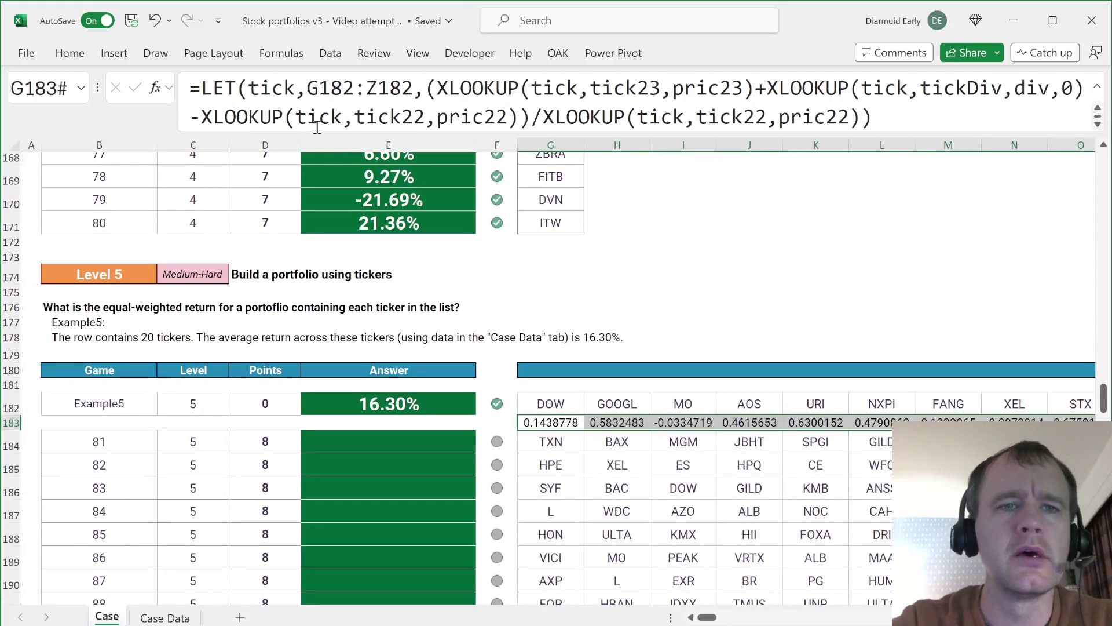
# Step: Wrap the LET formula in G183 in an AVERAGE function and commit it
pyautogui.click(205, 87)
pyautogui.write('aver')
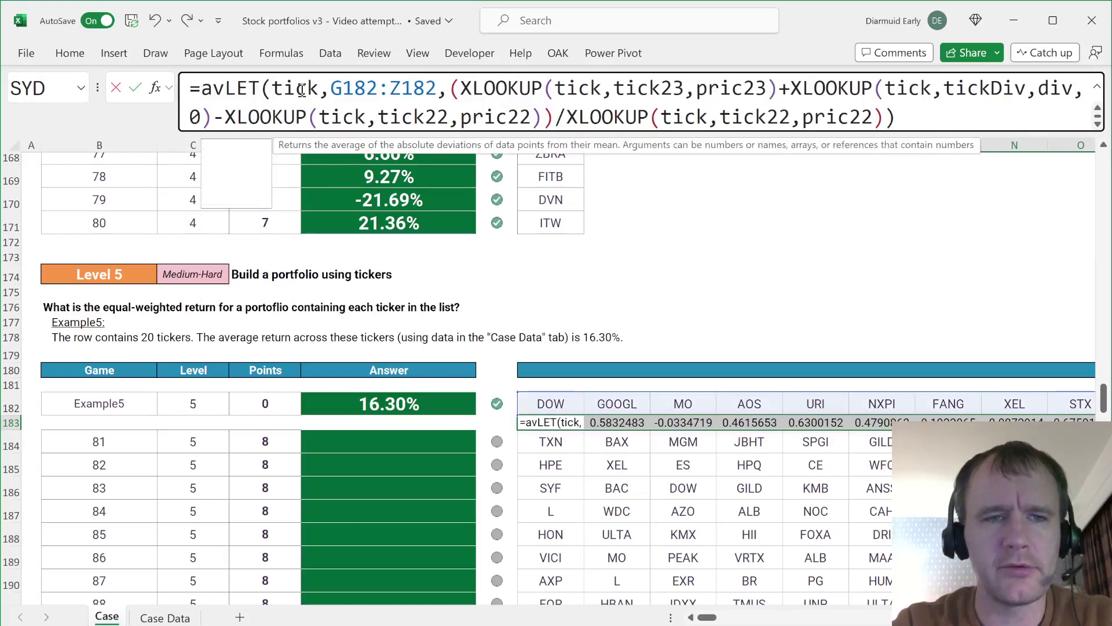
pyautogui.press('Tab')
pyautogui.press('End')
pyautogui.write(')')
pyautogui.press('Return')
pyautogui.press('Up')
pyautogui.press('Left')
pyautogui.press('Down')
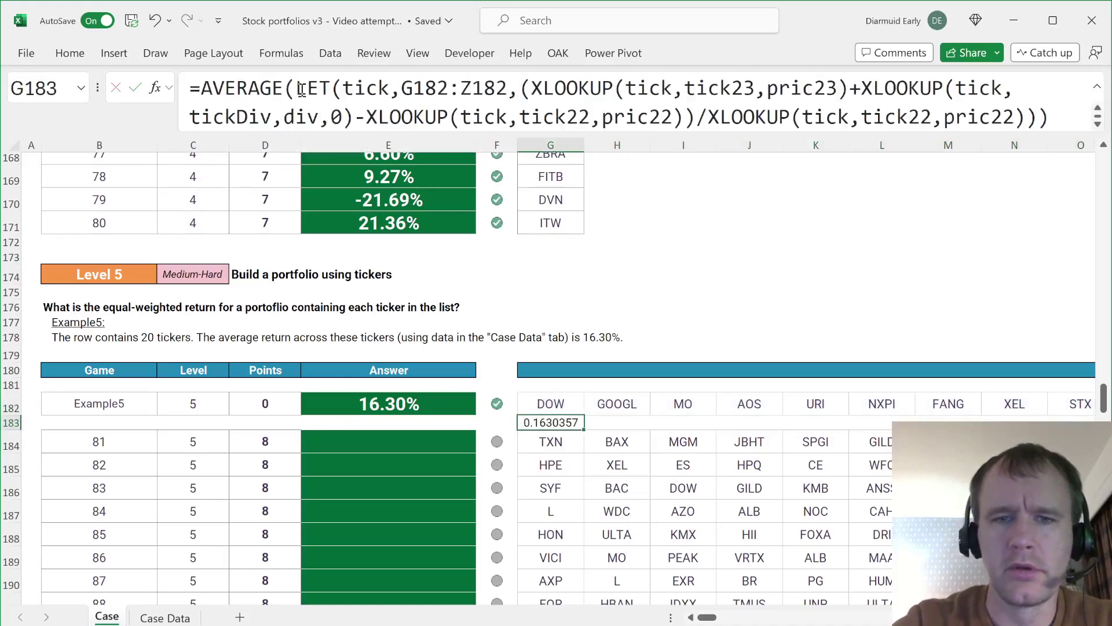
# Step: Move the AVERAGE formula text from G183 into the Example5 answer cell E182, keeping its references unshifted
pyautogui.moveTo(190, 90); pyautogui.dragTo(1106, 164)
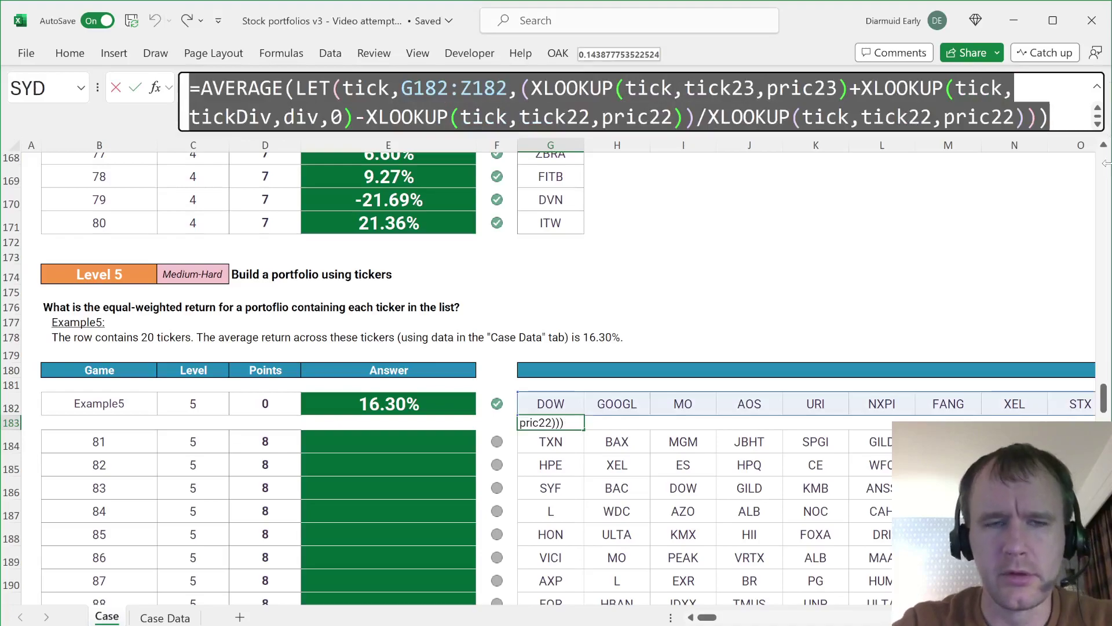
pyautogui.hotkey('ctrl', 'x')
pyautogui.press('Return')
pyautogui.press('Up')
pyautogui.press('Left')
pyautogui.press('Left')
pyautogui.press('Up')
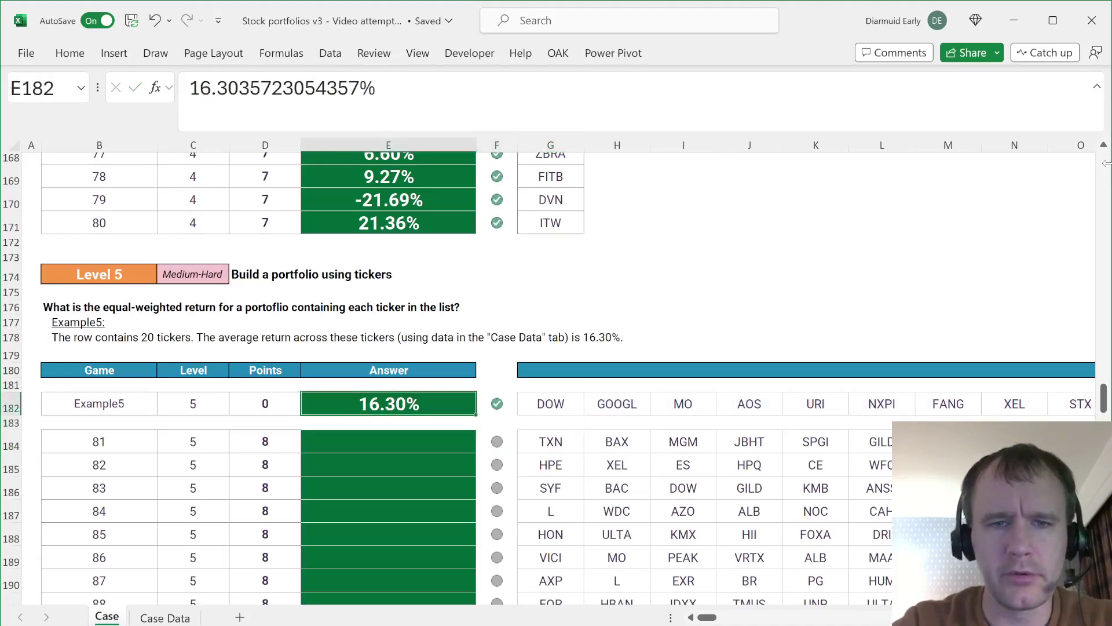
pyautogui.press('F2')
pyautogui.hotkey('shift', 'Home')
pyautogui.hotkey('ctrl', 'v')
pyautogui.hotkey('ctrl', 'Return')
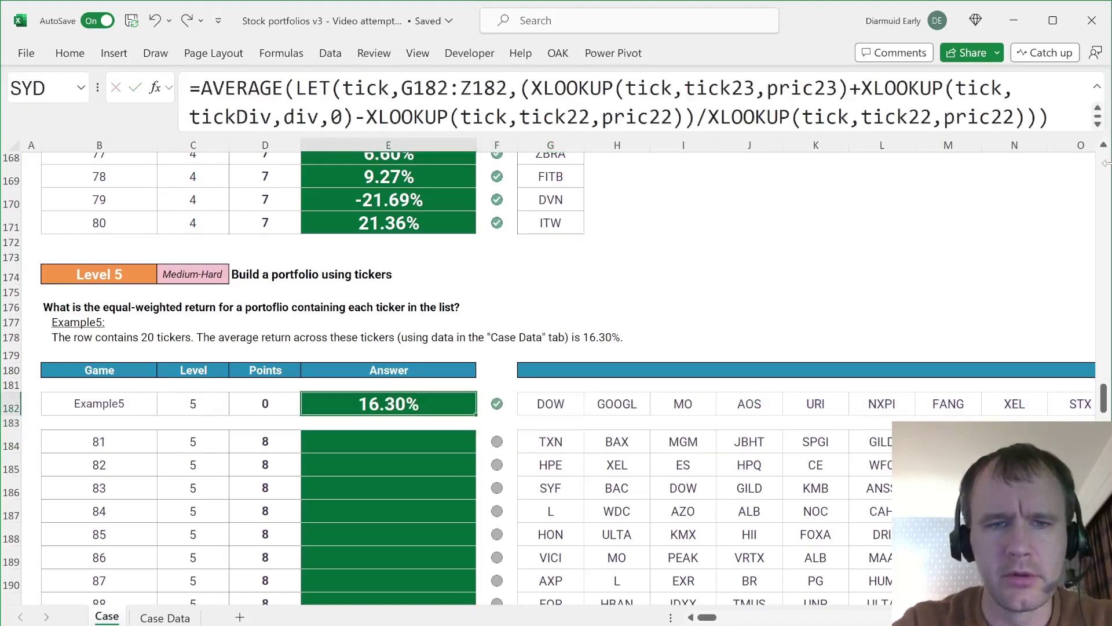
# Step: Copy the AVERAGE formula from E182 into all Level 5 answer cells E184:E203 and check their marks
pyautogui.hotkey('ctrl', 'c')
pyautogui.press('Down')
pyautogui.press('Down')
pyautogui.hotkey('ctrl', 'v')
pyautogui.press('Left')
pyautogui.hotkey('ctrl', 'Down')
pyautogui.press('Right')
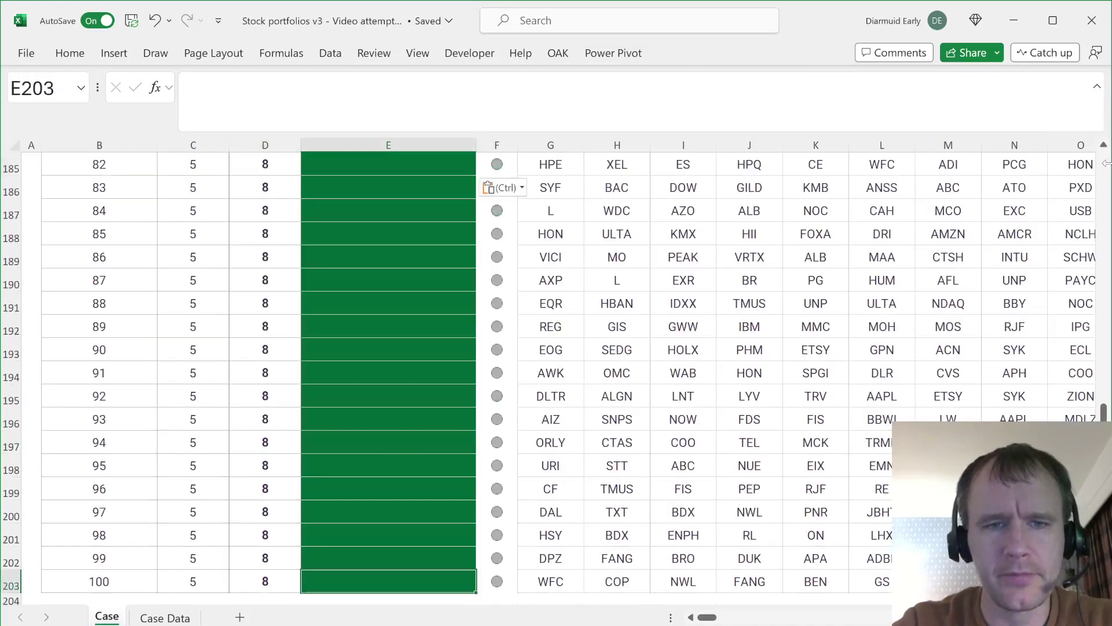
pyautogui.hotkey('ctrl', 'shift', 'Up')
pyautogui.hotkey('ctrl', 'v')
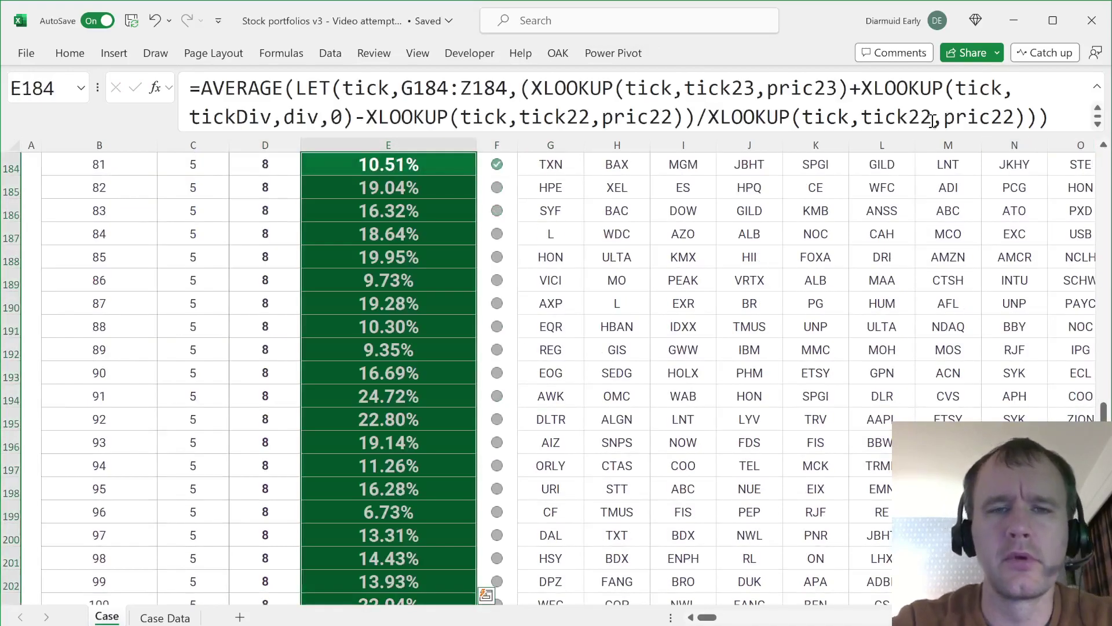
pyautogui.click(494, 187)
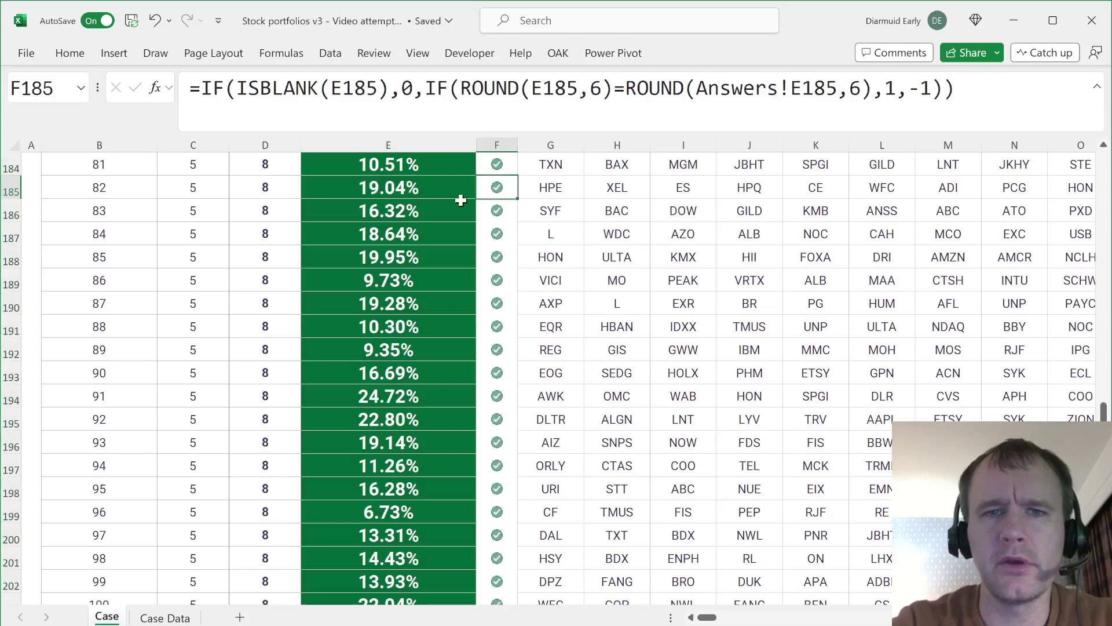
# Step: Copy the answer formula from E203 into E216, the first Level 6 answer cell
pyautogui.scroll(5, 413, 257)
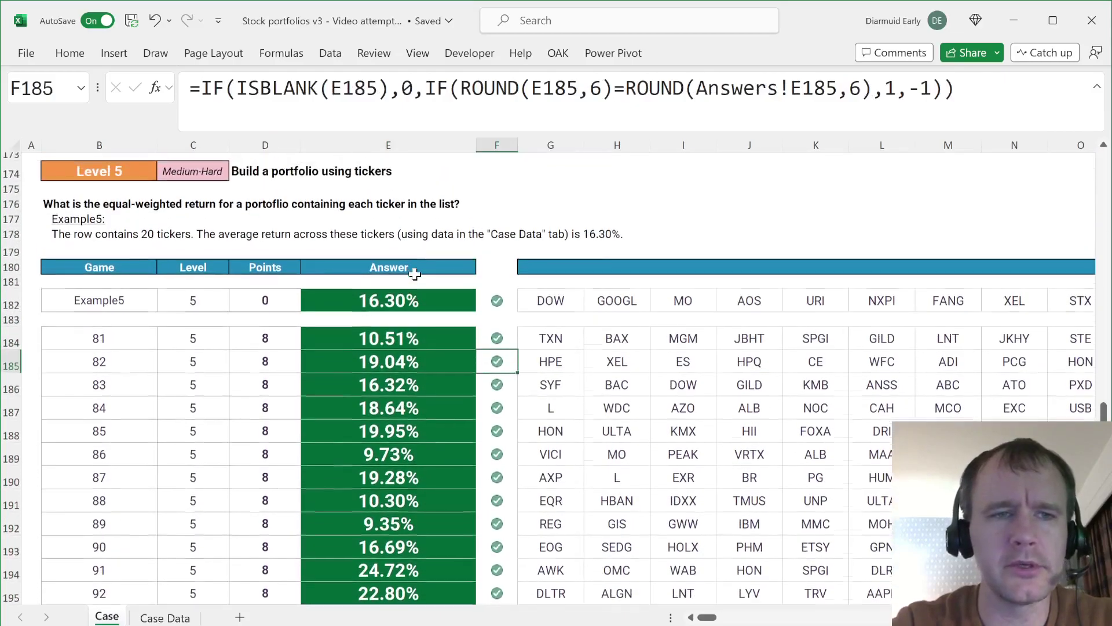
pyautogui.scroll(-10, 415, 274)
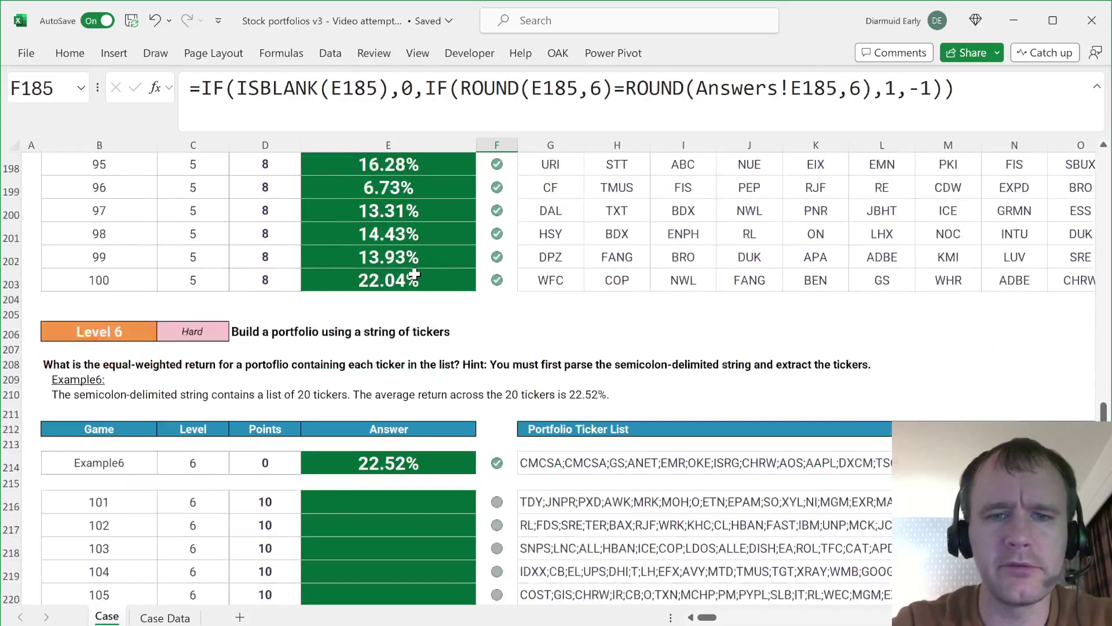
pyautogui.scroll(-1, 414, 274)
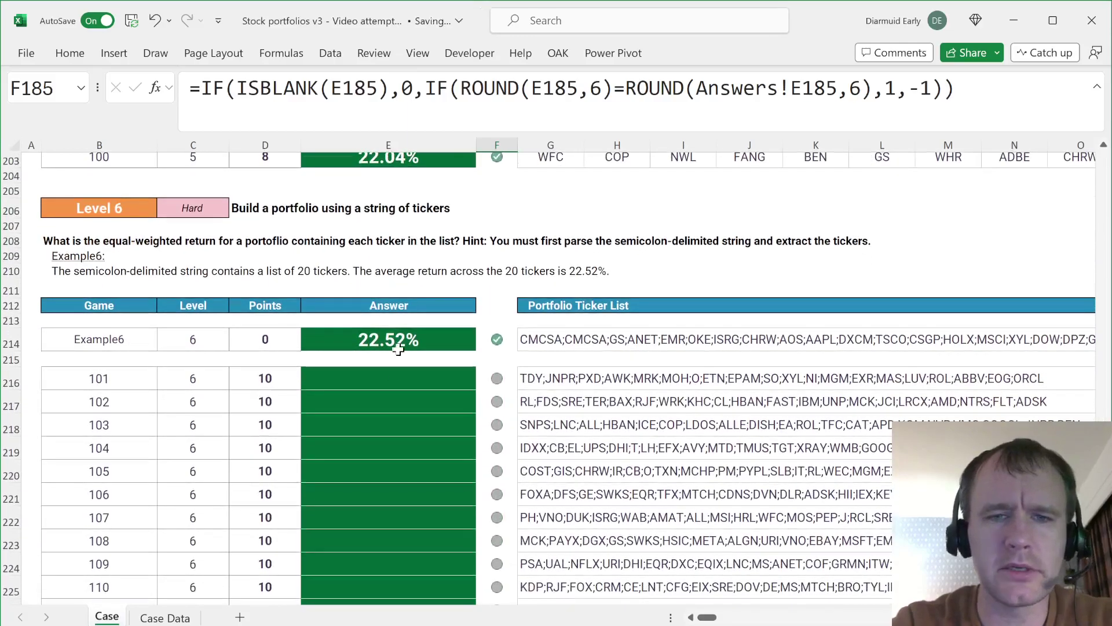
pyautogui.click(533, 339)
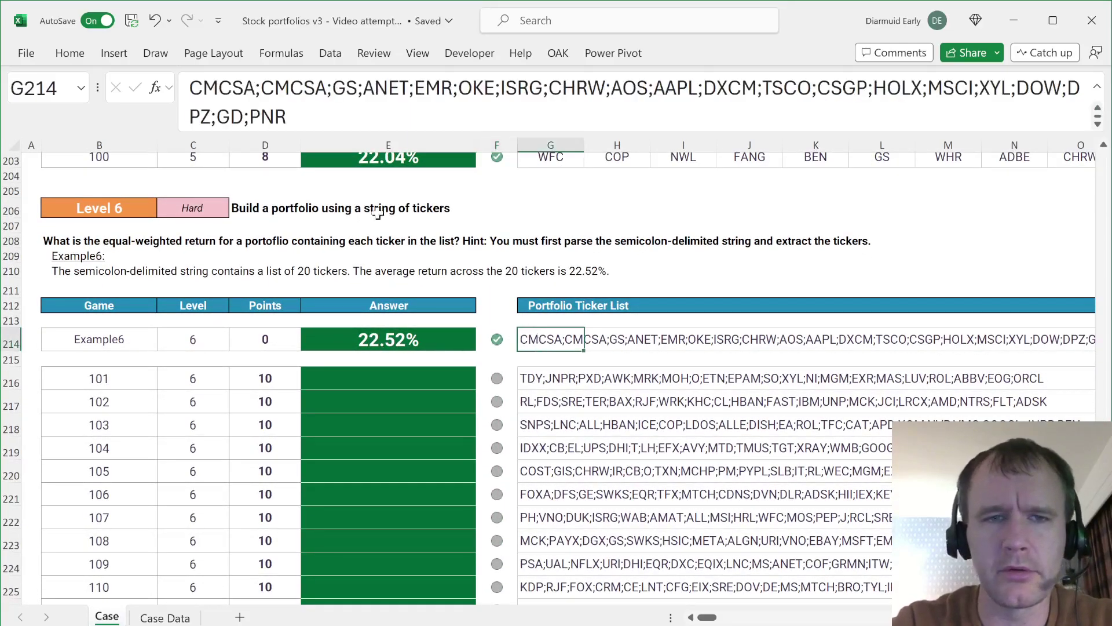
pyautogui.click(408, 157)
pyautogui.hotkey('ctrl', 'c')
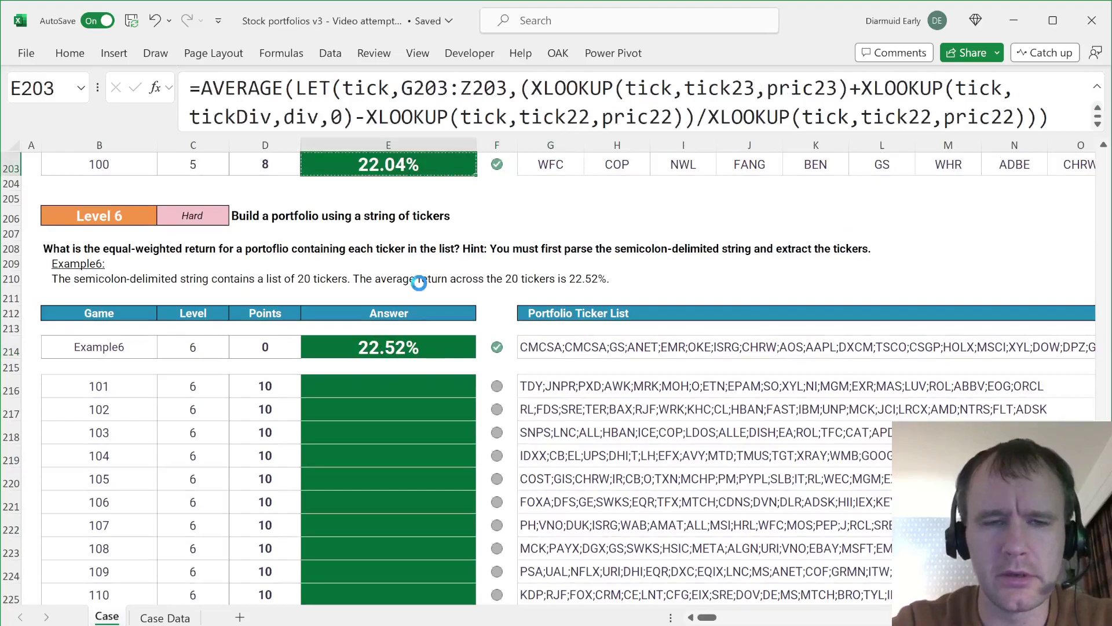
pyautogui.click(420, 388)
pyautogui.hotkey('ctrl', 'v')
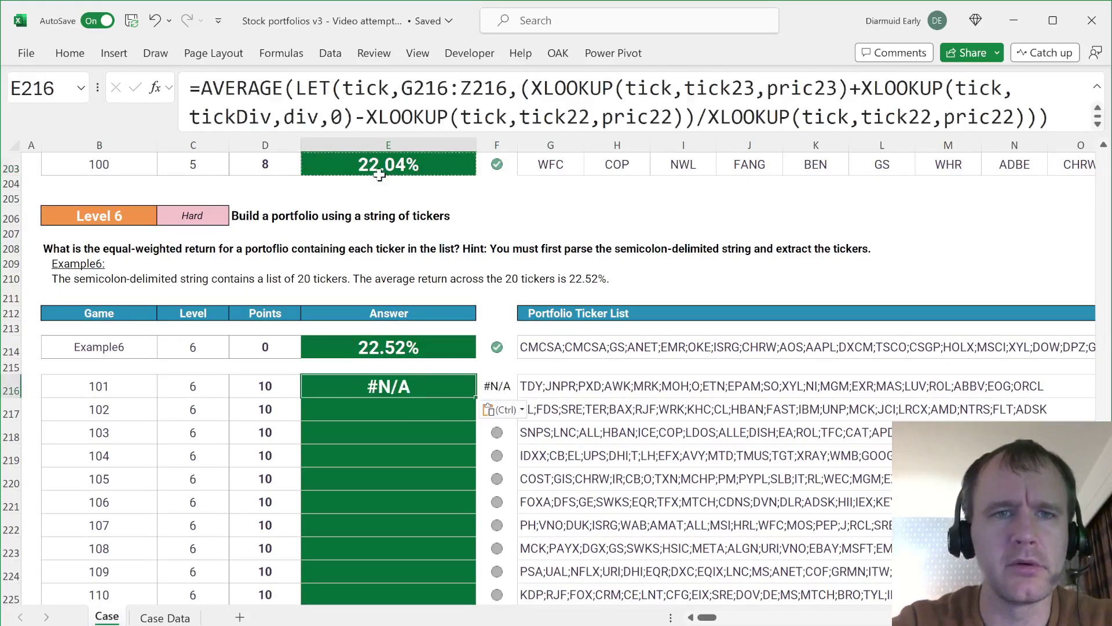
# Step: Replace the tick value G216:Z216 in the E216 formula with TEXTSPLIT(G216,";") and commit it
pyautogui.click(416, 85)
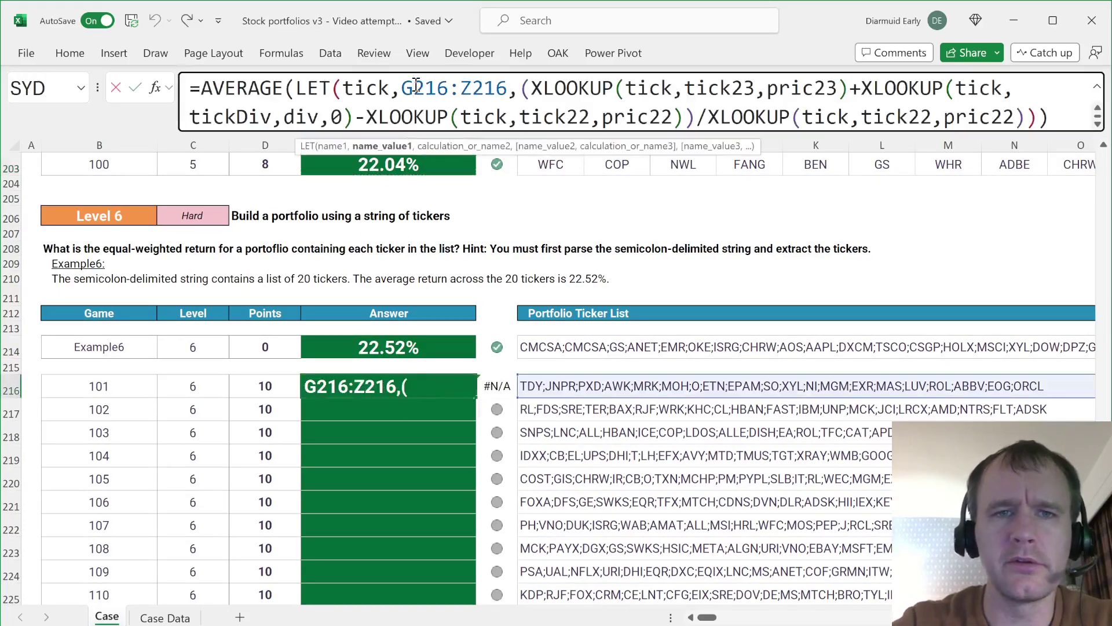
pyautogui.hotkey('ctrl', 'Left')
pyautogui.hotkey('ctrl', 'shift', 'Right')
pyautogui.hotkey('ctrl', 'shift', 'Right')
pyautogui.write('texts')
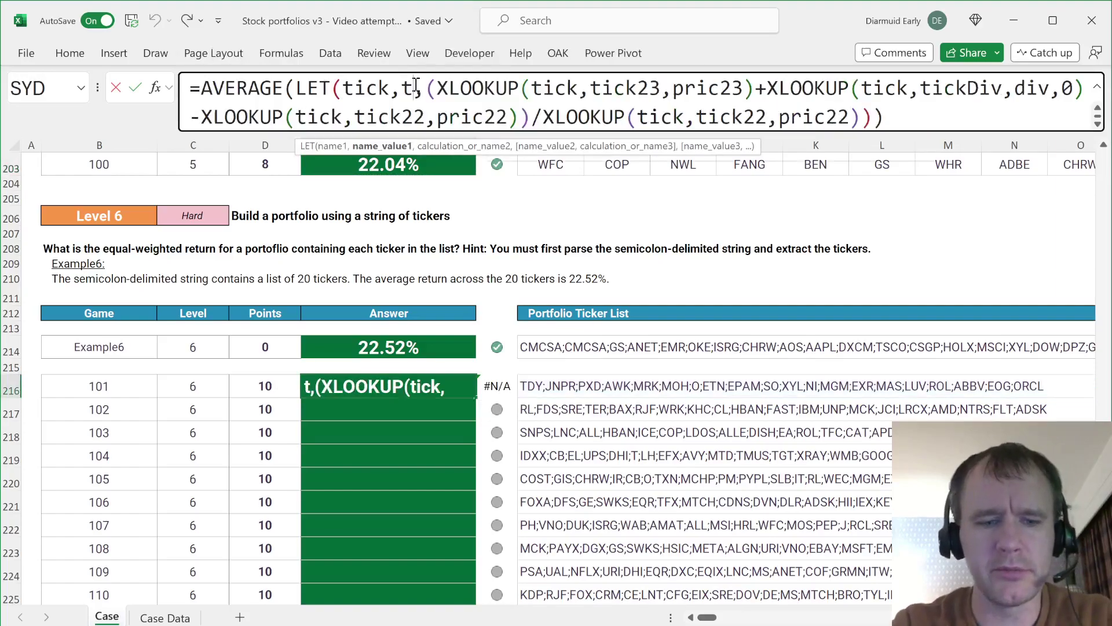
pyautogui.press('Tab')
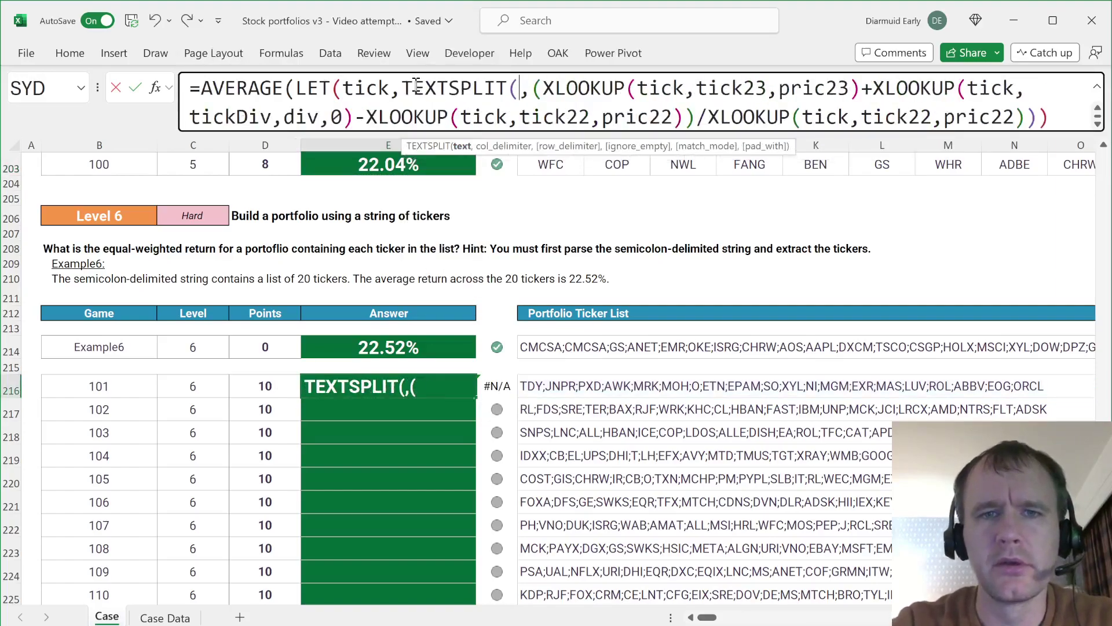
pyautogui.click(532, 385)
pyautogui.write(',";")')
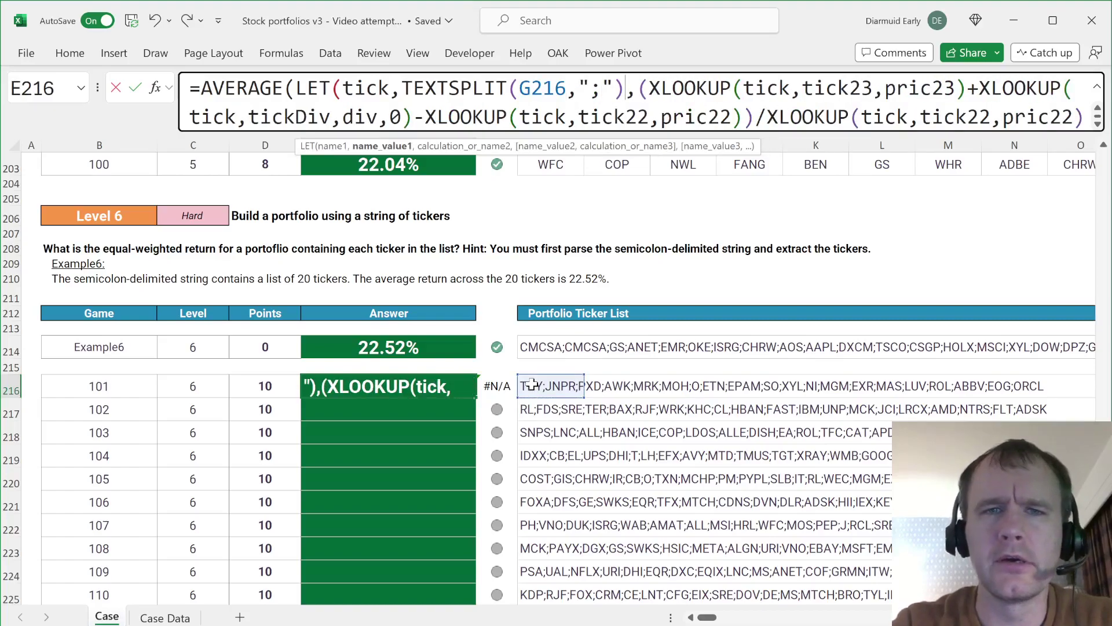
pyautogui.press('Return')
# Step: Fill the E216 formula down through the remaining Level 6 answer cells to game 120
pyautogui.press('Up')
pyautogui.press('Left')
pyautogui.hotkey('ctrl', 'Down')
pyautogui.press('Right')
pyautogui.hotkey('ctrl', 'shift', 'Up')
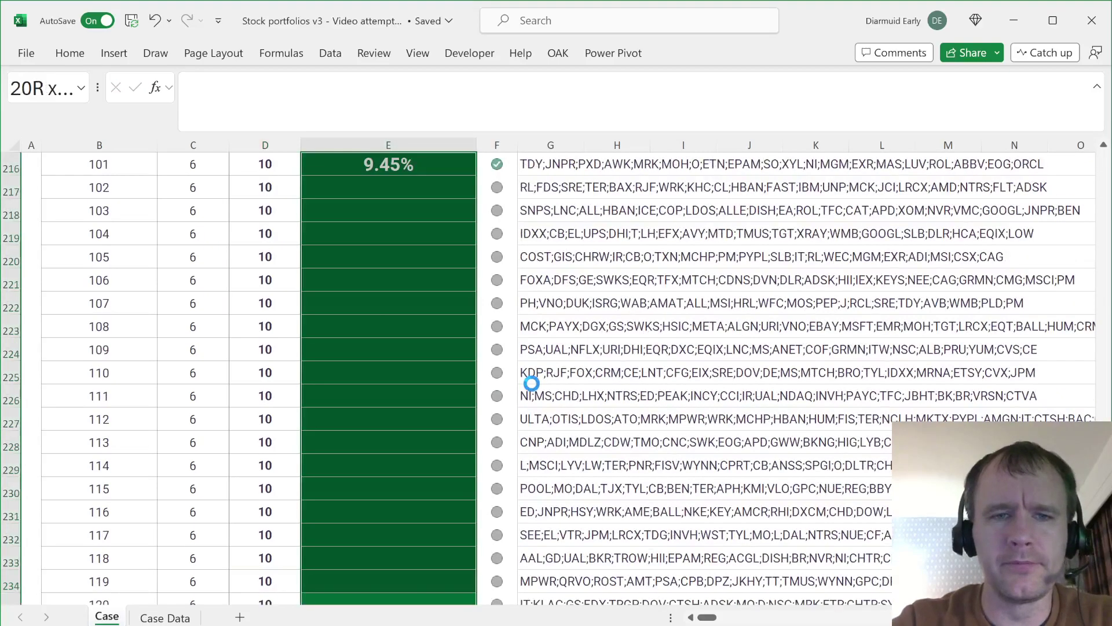
pyautogui.hotkey('ctrl', 'd')
# Step: Look over the Level 5 and Level 6 answers and their check marks
pyautogui.scroll(4, 532, 383)
pyautogui.scroll(3, 532, 383)
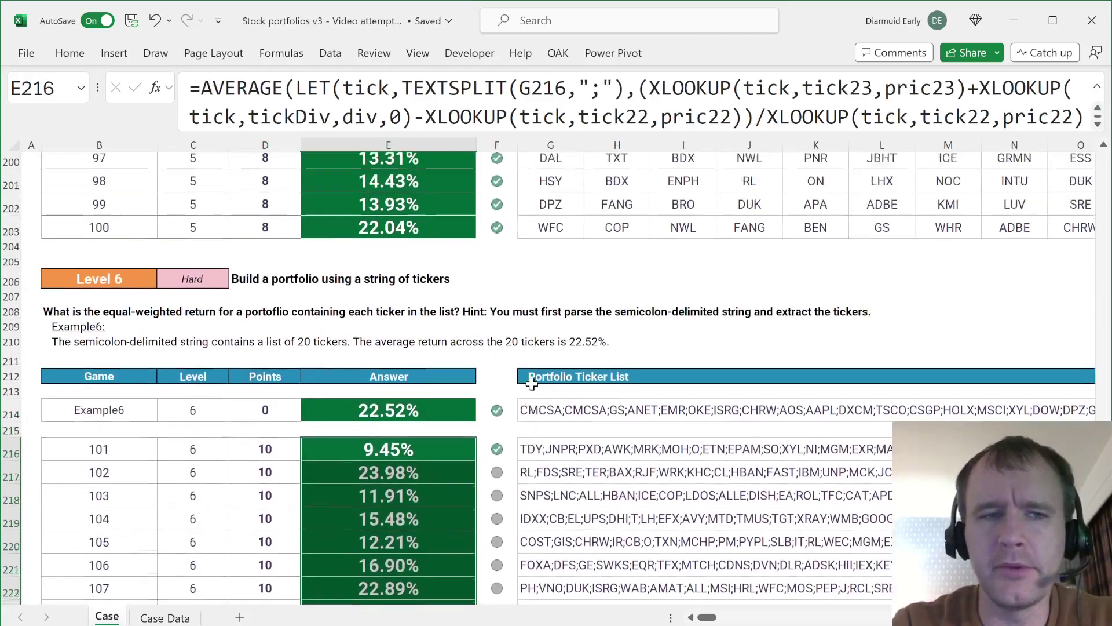
pyautogui.scroll(4, 532, 383)
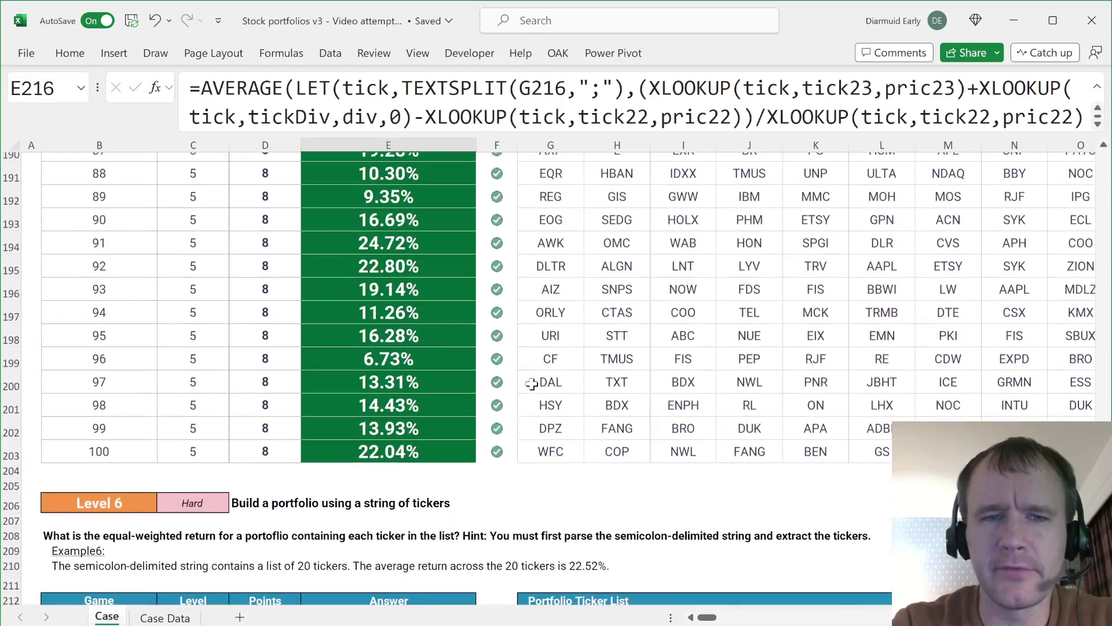
pyautogui.scroll(-6, 532, 383)
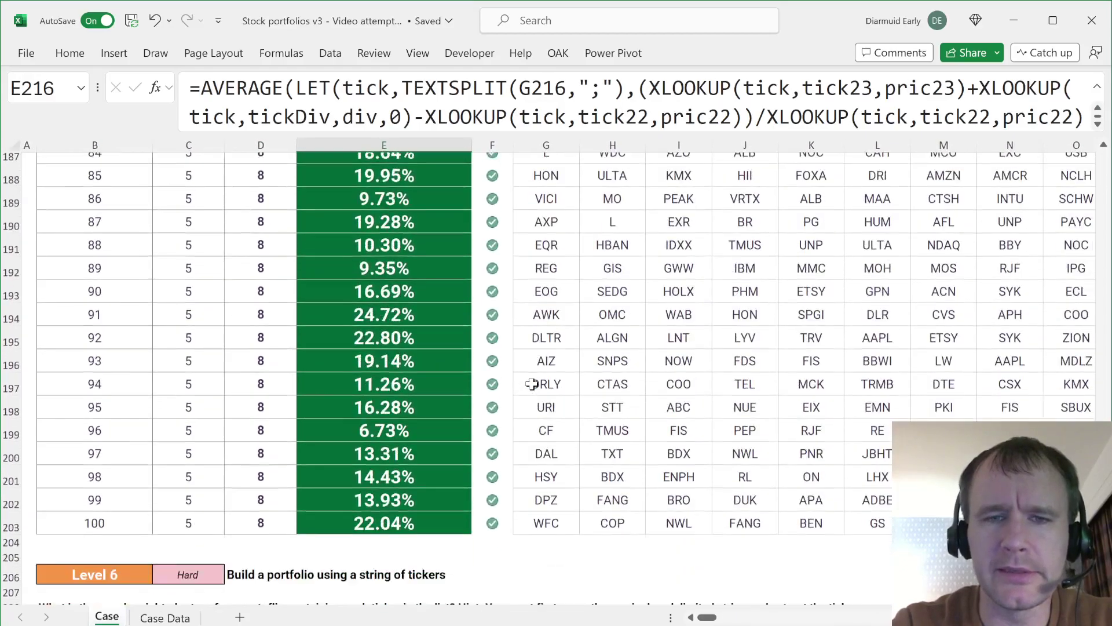
pyautogui.scroll(2, 532, 383)
pyautogui.scroll(11, 532, 384)
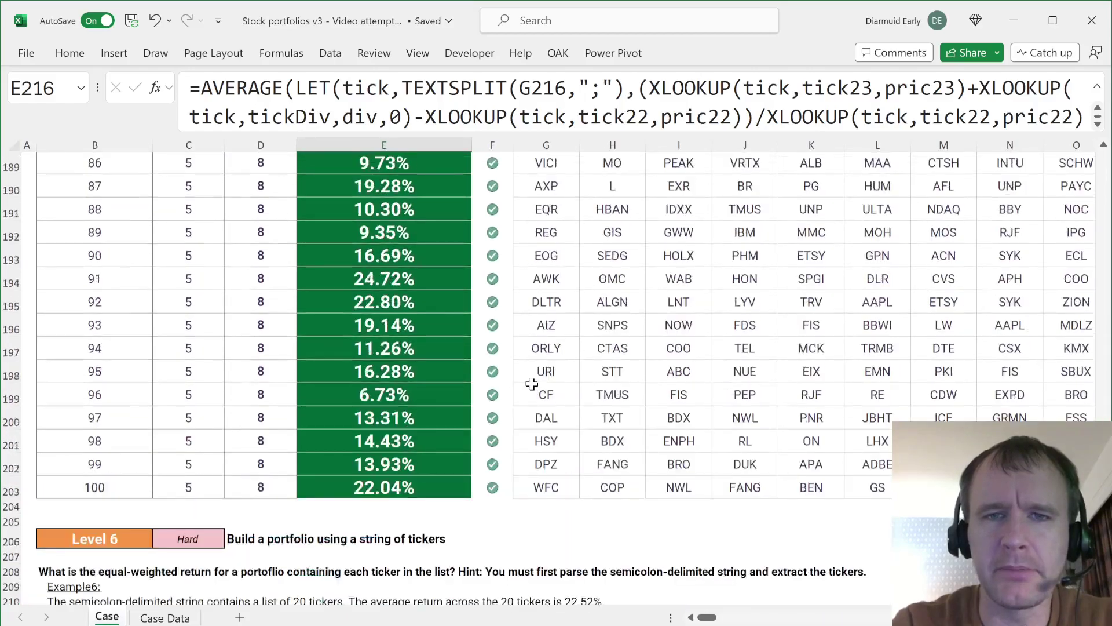
pyautogui.scroll(5, 532, 384)
pyautogui.scroll(-2, 532, 383)
pyautogui.scroll(-9, 531, 384)
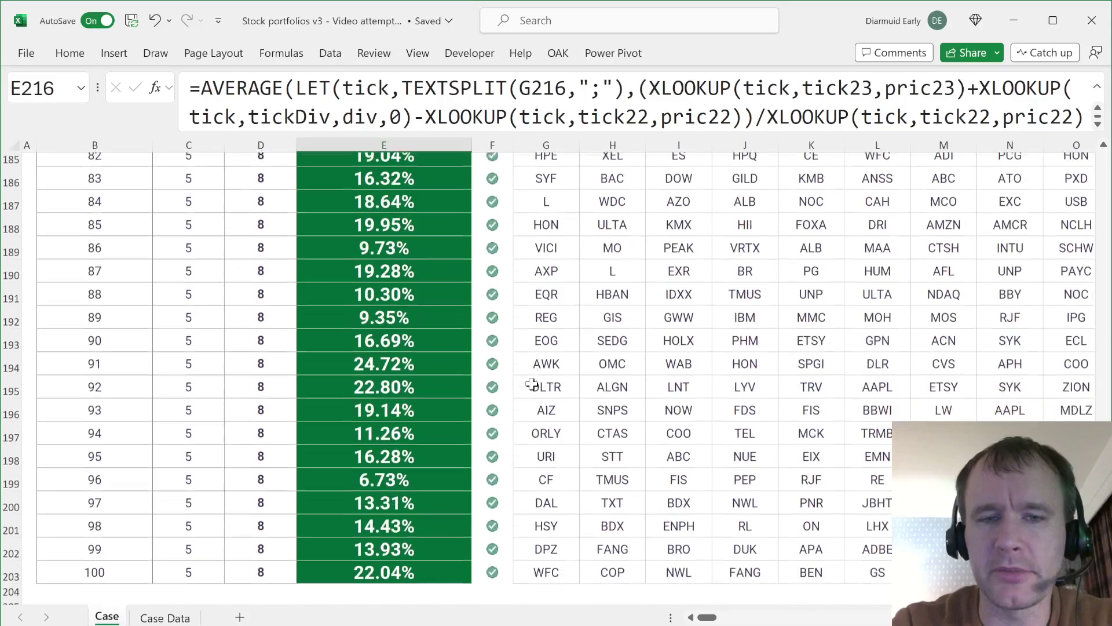
pyautogui.scroll(-3, 403, 490)
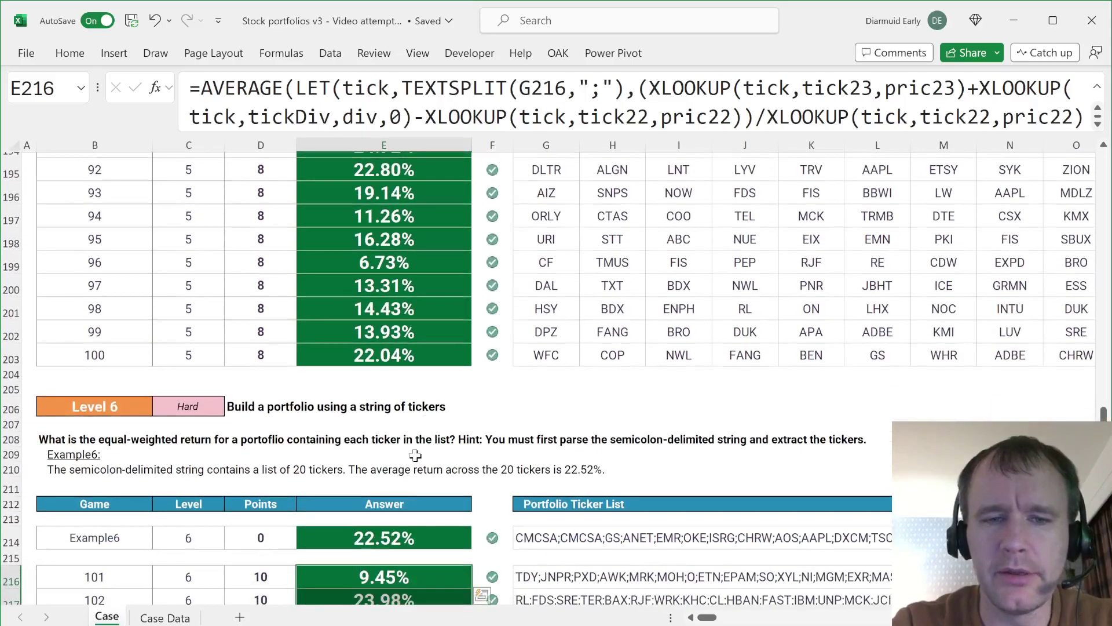
# Step: Compare the answer formulas of Levels 4, 5 and 6 in E203, E171, E185 and E218
pyautogui.click(428, 356)
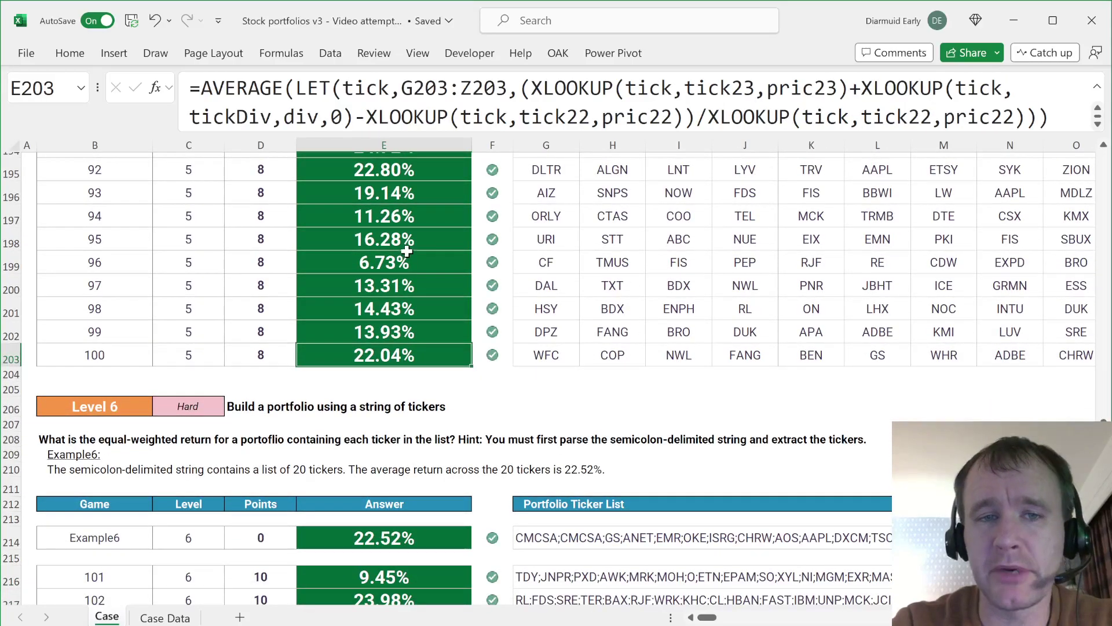
pyautogui.scroll(9, 407, 251)
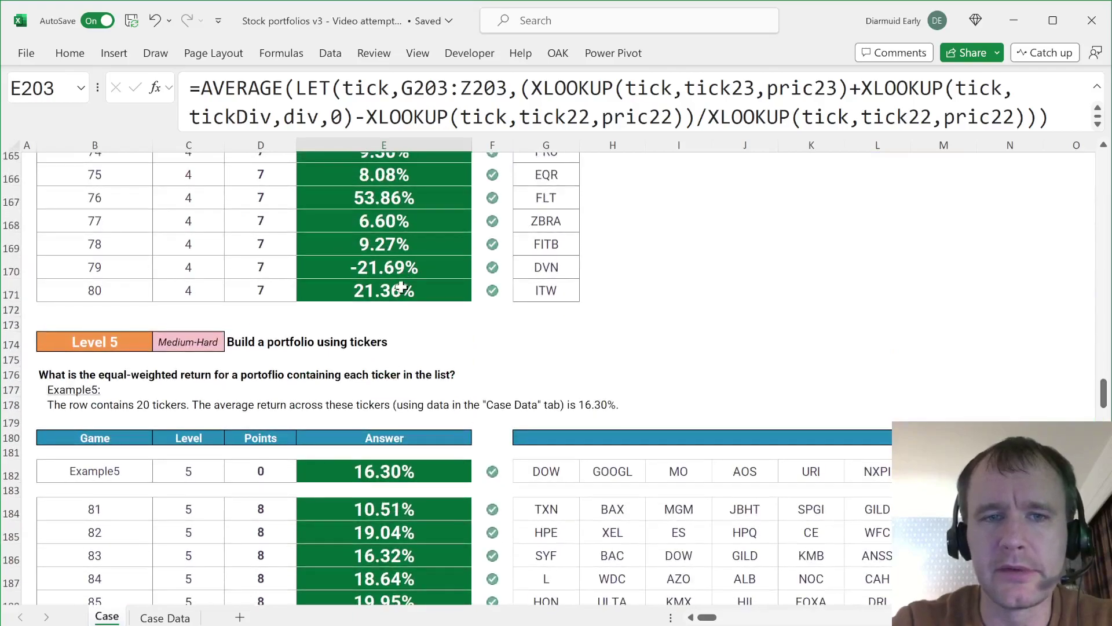
pyautogui.click(401, 287)
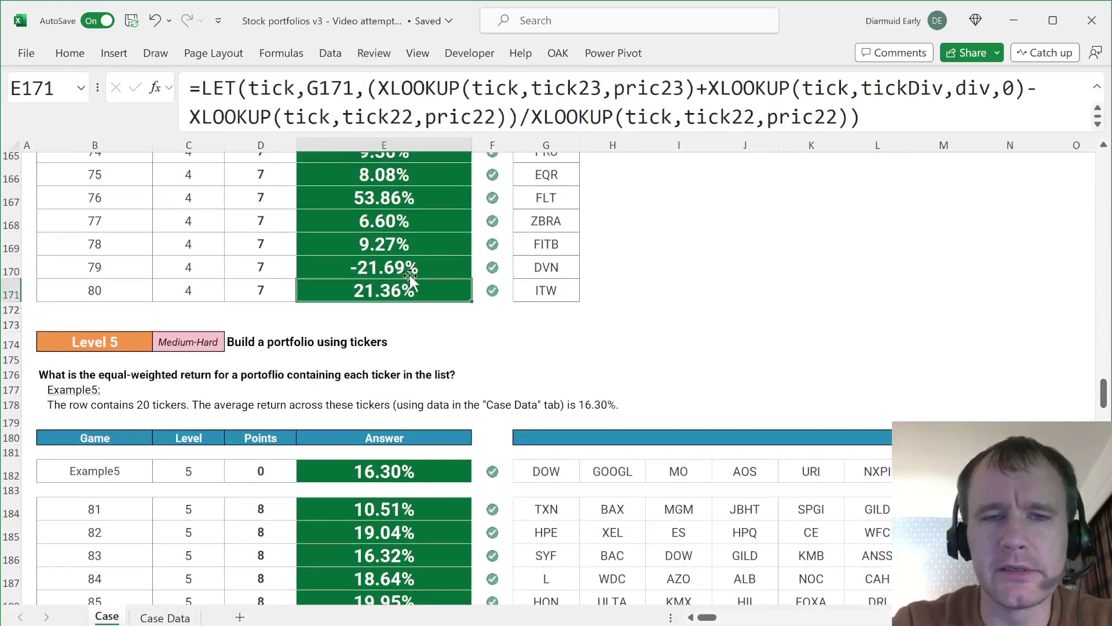
pyautogui.scroll(-3, 410, 289)
pyautogui.press('Down')
pyautogui.press('Down')
pyautogui.press('Down')
pyautogui.press('Down')
pyautogui.press('Down')
pyautogui.press('Down')
pyautogui.press('Down')
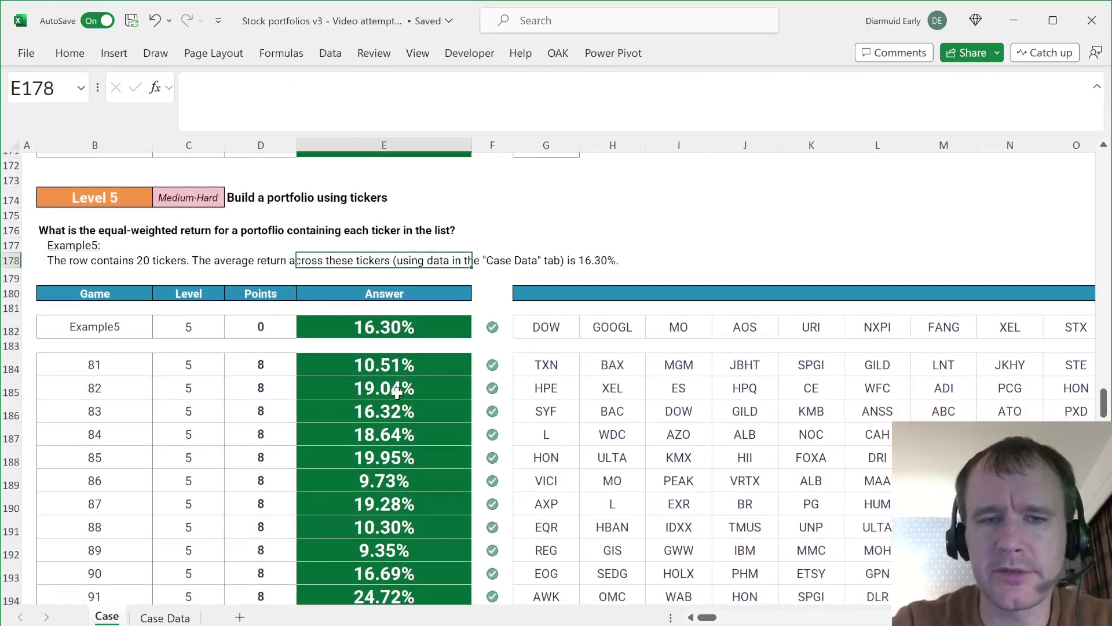
pyautogui.click(405, 398)
pyautogui.scroll(-10, 383, 403)
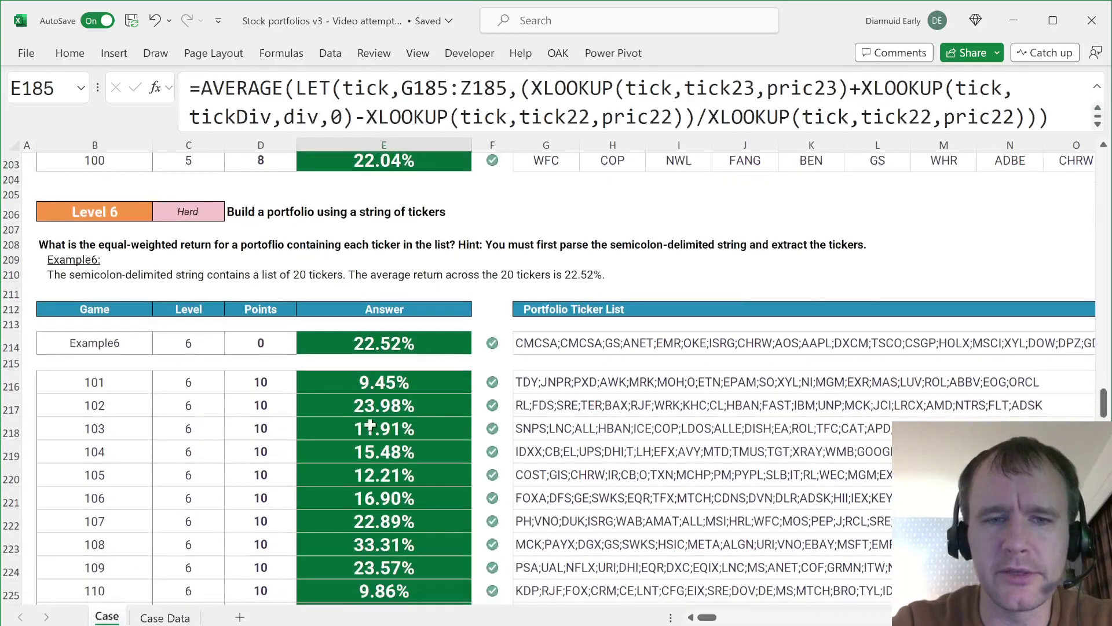
pyautogui.click(385, 428)
# Step: Read the Level 7 question and its example share list in G247, and preview the Level 8 question
pyautogui.scroll(-10, 385, 427)
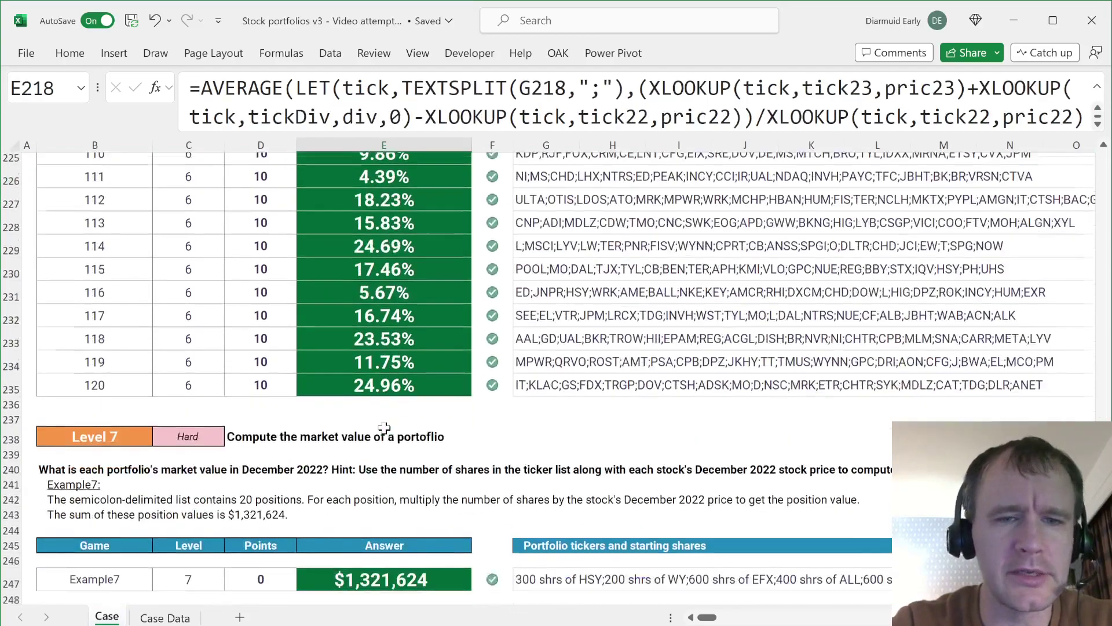
pyautogui.scroll(1, 385, 427)
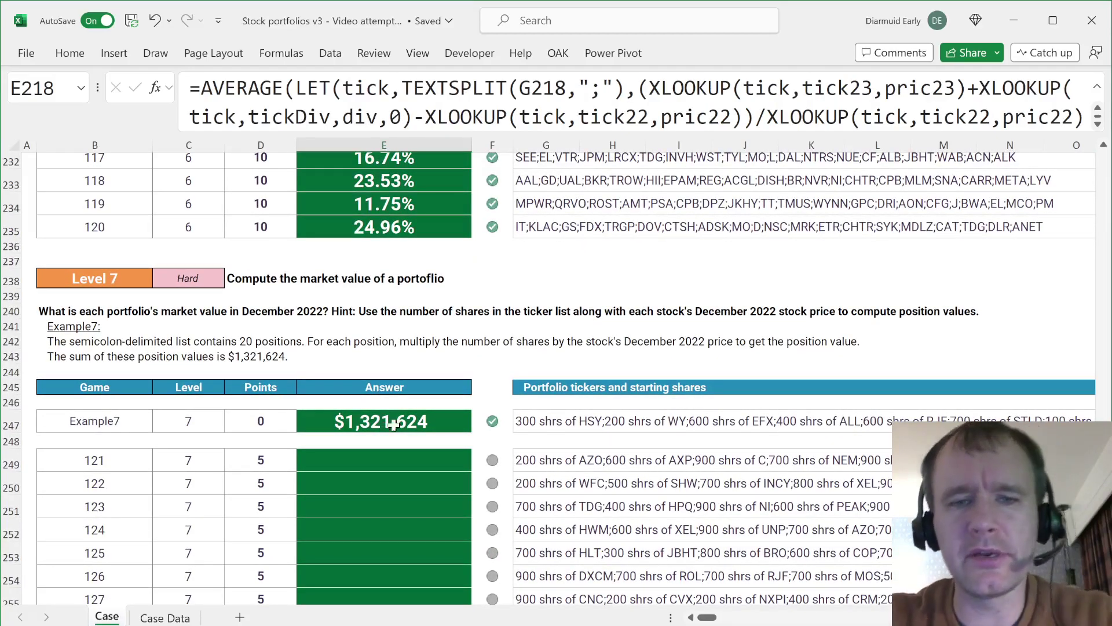
pyautogui.click(542, 421)
pyautogui.scroll(-4, 543, 422)
pyautogui.scroll(-8, 544, 423)
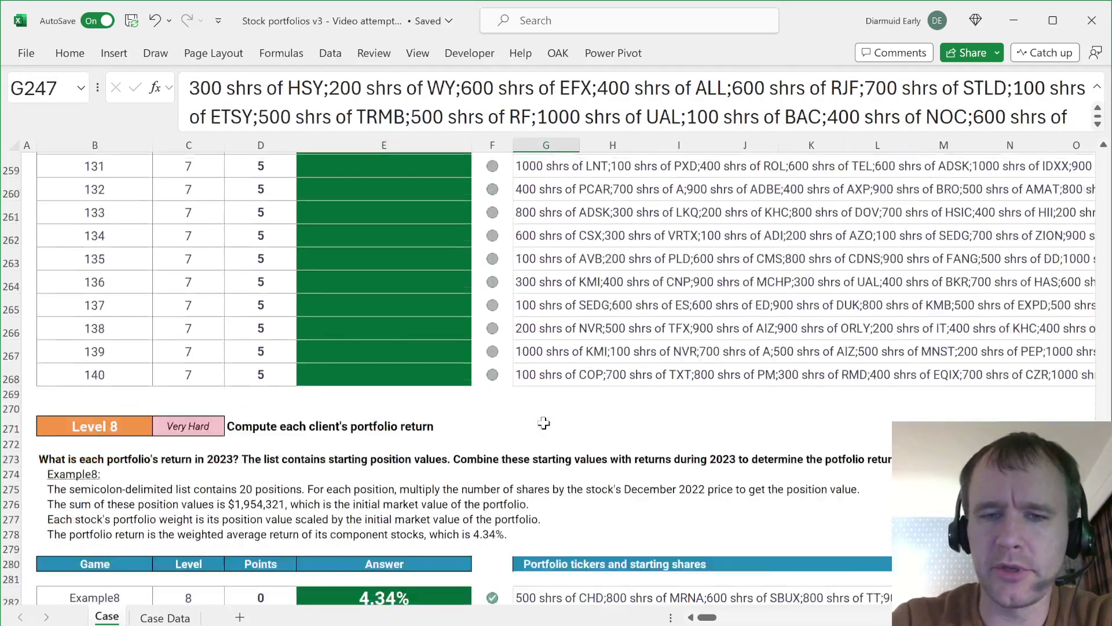
pyautogui.scroll(7, 543, 423)
pyautogui.scroll(4, 543, 423)
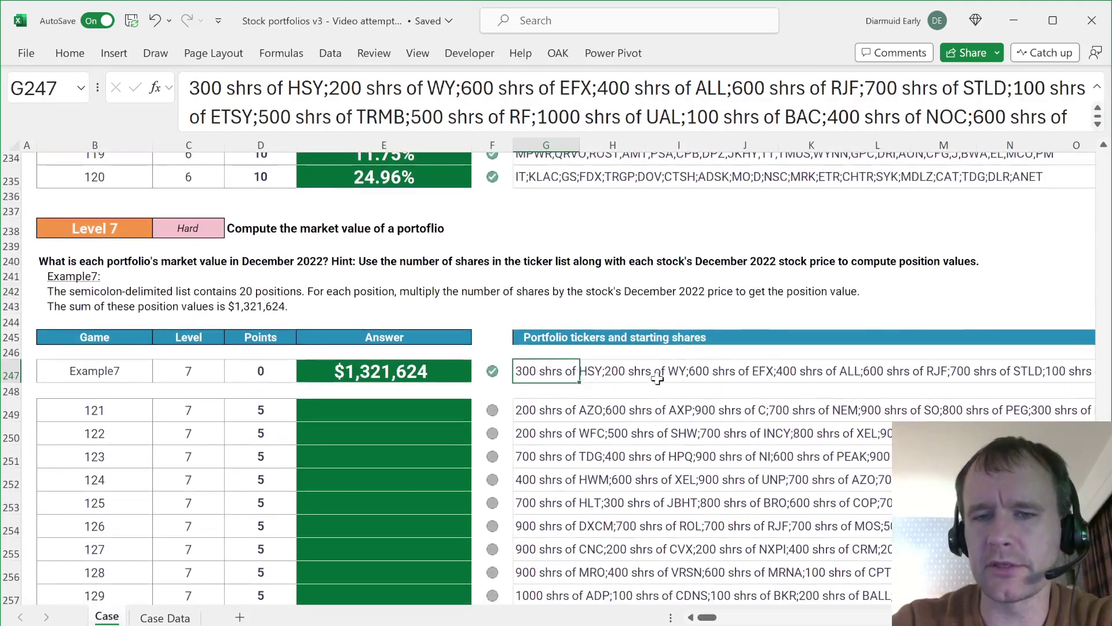
# Step: Enter =TEXTSPLIT(G247," ",";") in K247 to split the example share list into columns by space and rows by semicolon
pyautogui.press('Right')
pyautogui.press('Right')
pyautogui.press('Right')
pyautogui.press('Right')
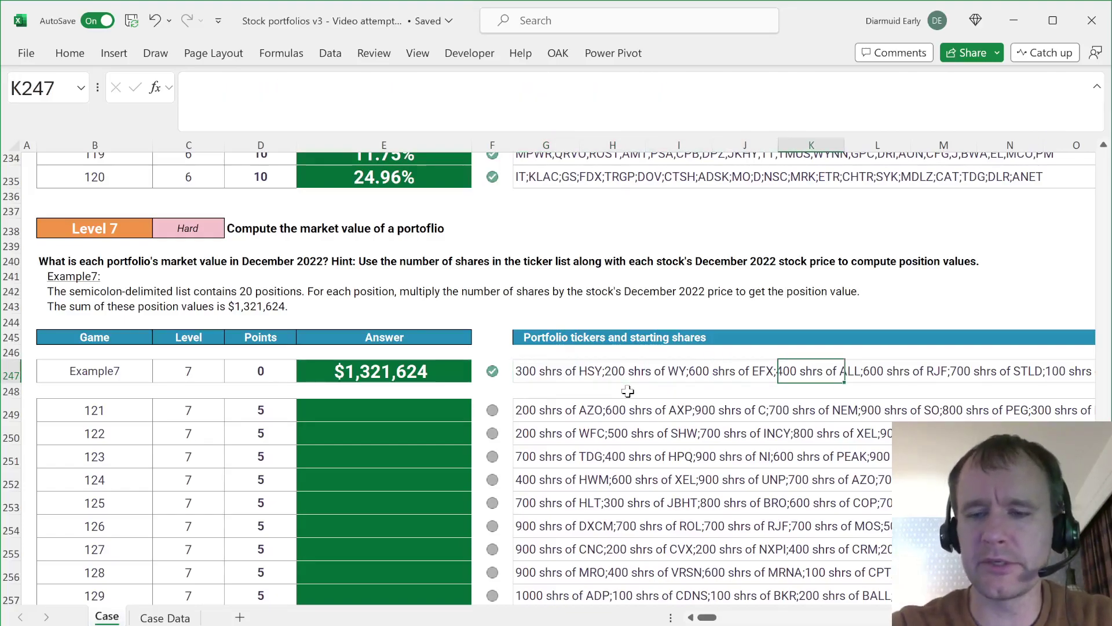
pyautogui.write('=text')
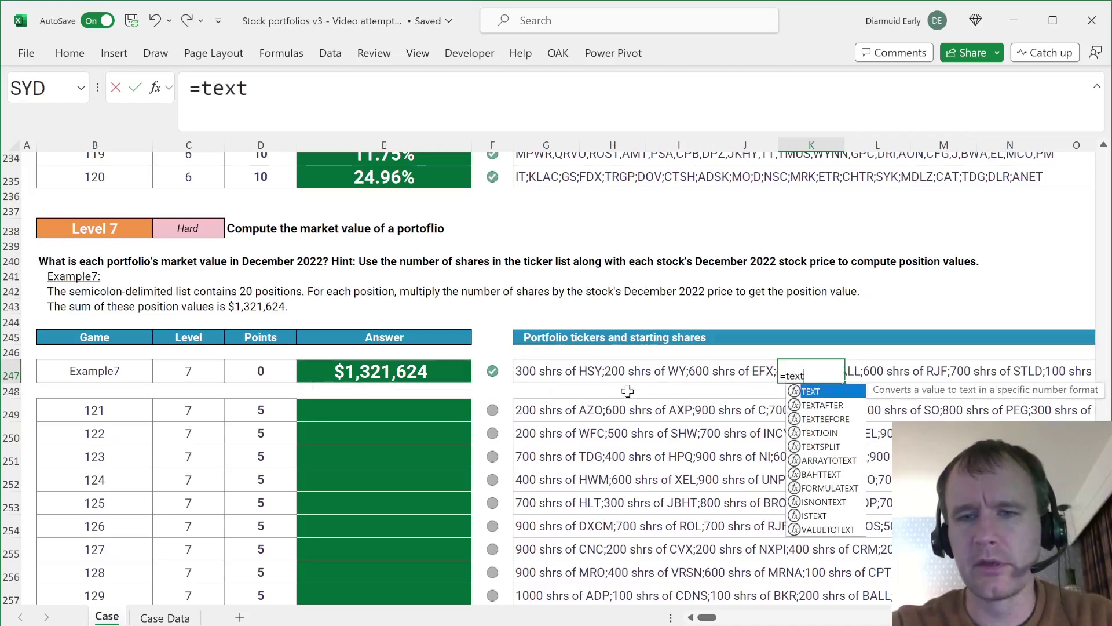
pyautogui.write('s')
pyautogui.press('Tab')
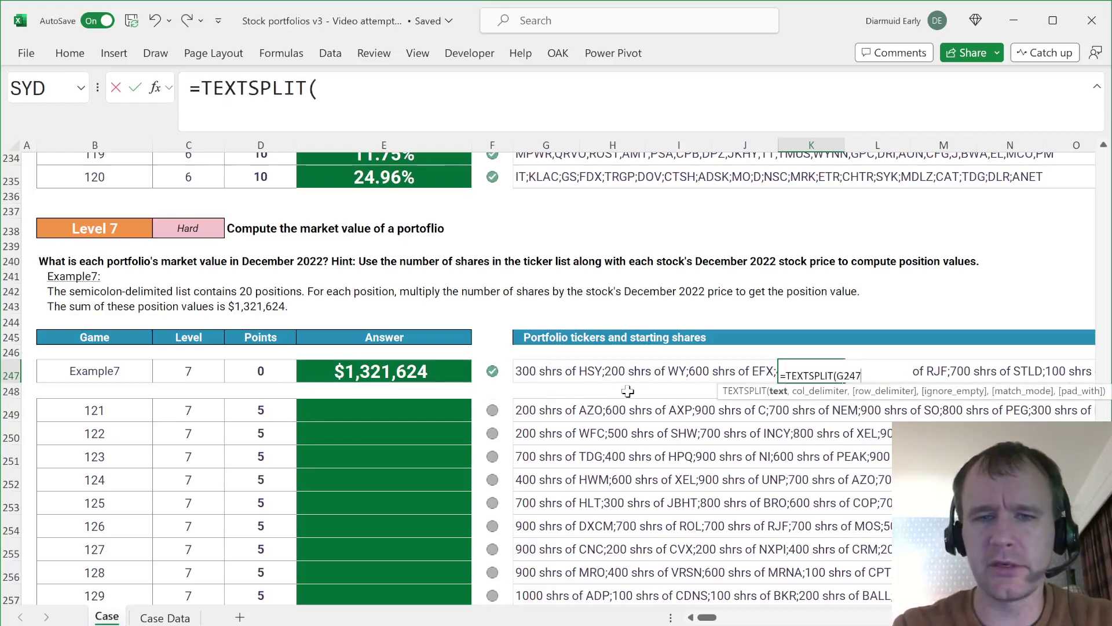
pyautogui.press('Left')
pyautogui.press('Left')
pyautogui.press('Left')
pyautogui.press('Left')
pyautogui.write(',')
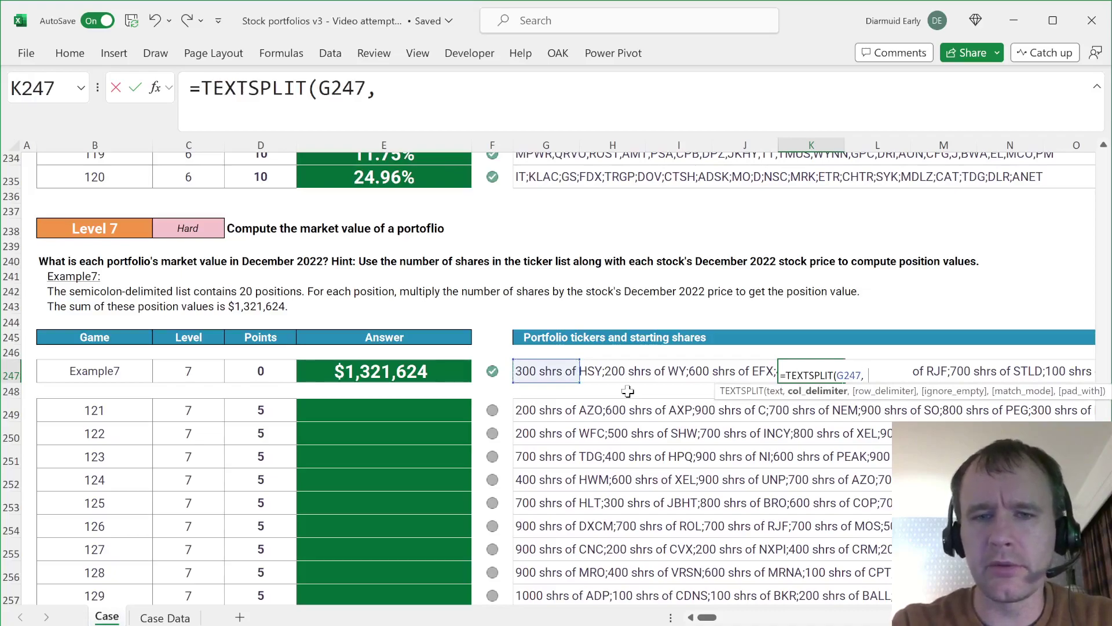
pyautogui.write('" ",')
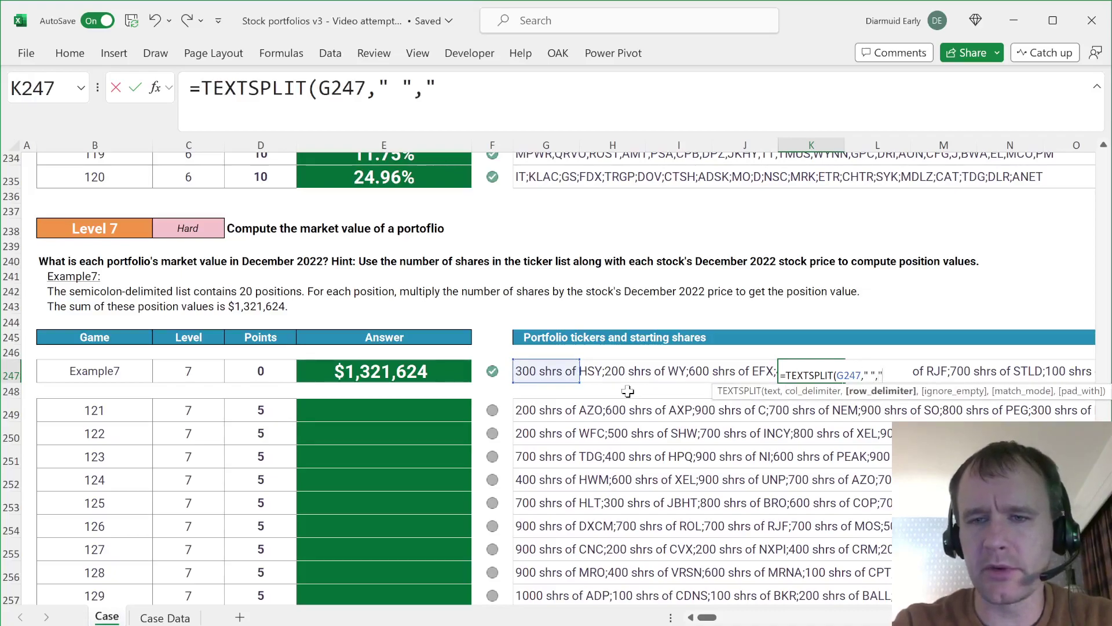
pyautogui.write('";""')
pyautogui.press('BackSpace')
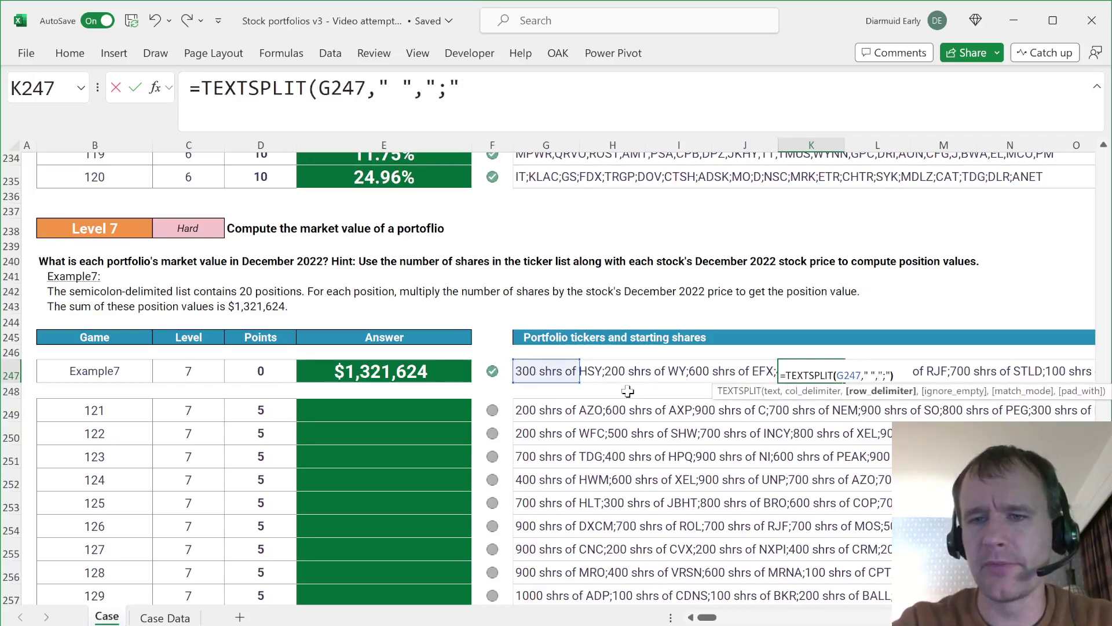
pyautogui.press('Return')
# Step: Examine the split results from K247, checking the share count, filler word and ticker columns
pyautogui.press('Up')
pyautogui.hotkey('ctrl', 'shift', 'Right')
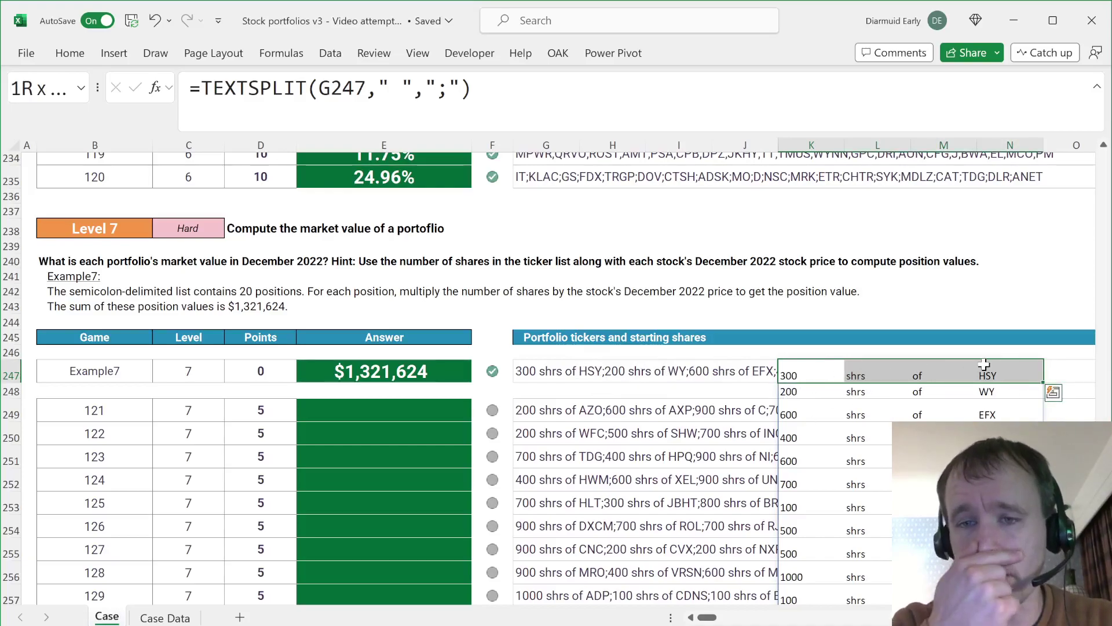
pyautogui.click(819, 372)
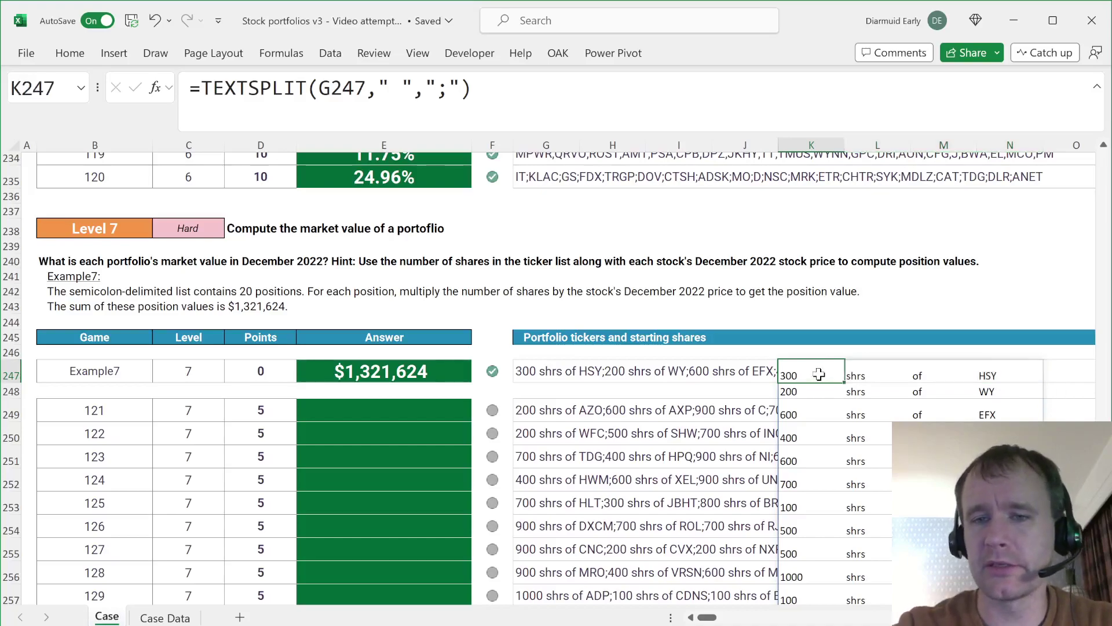
pyautogui.hotkey('ctrl', 'shift', 'Down')
pyautogui.press('Right')
pyautogui.press('Right')
pyautogui.press('Right')
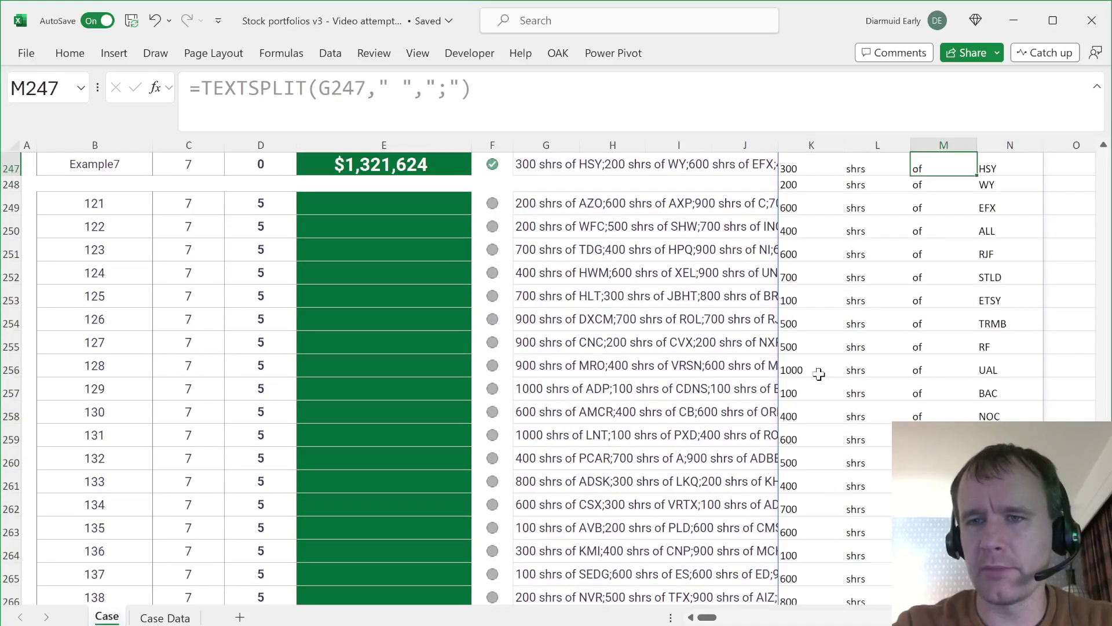
pyautogui.hotkey('ctrl', 'shift', 'Down')
pyautogui.press('Left')
pyautogui.press('Left')
pyautogui.hotkey('ctrl', 'shift', 'Down')
pyautogui.hotkey('shift', 'Right')
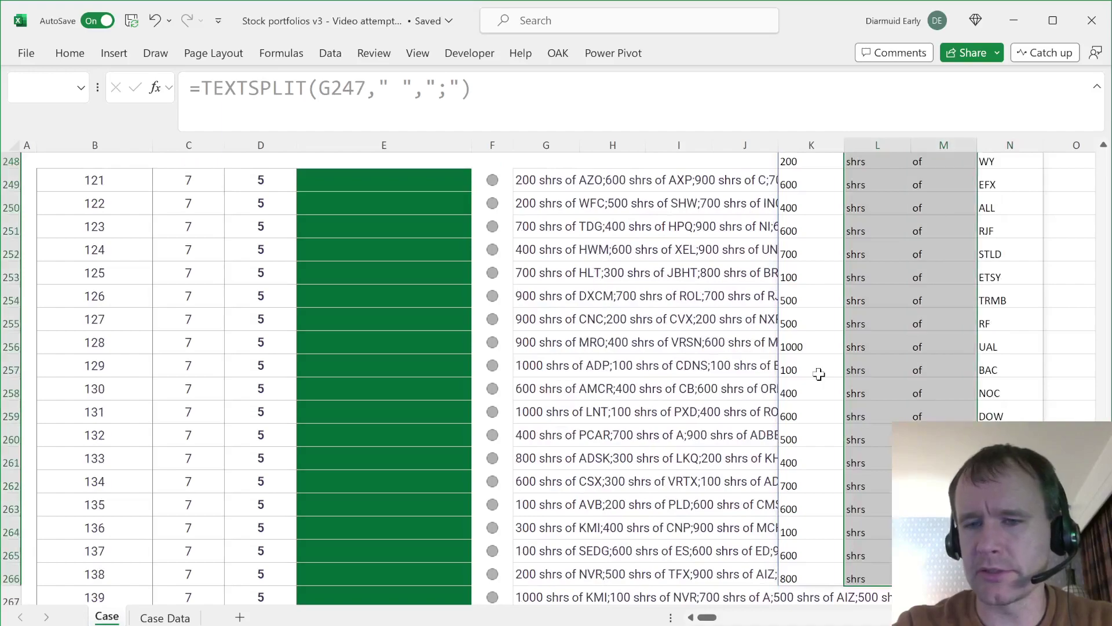
pyautogui.press('Left')
pyautogui.press('Up')
pyautogui.press('Left')
pyautogui.press('Right')
pyautogui.press('Down')
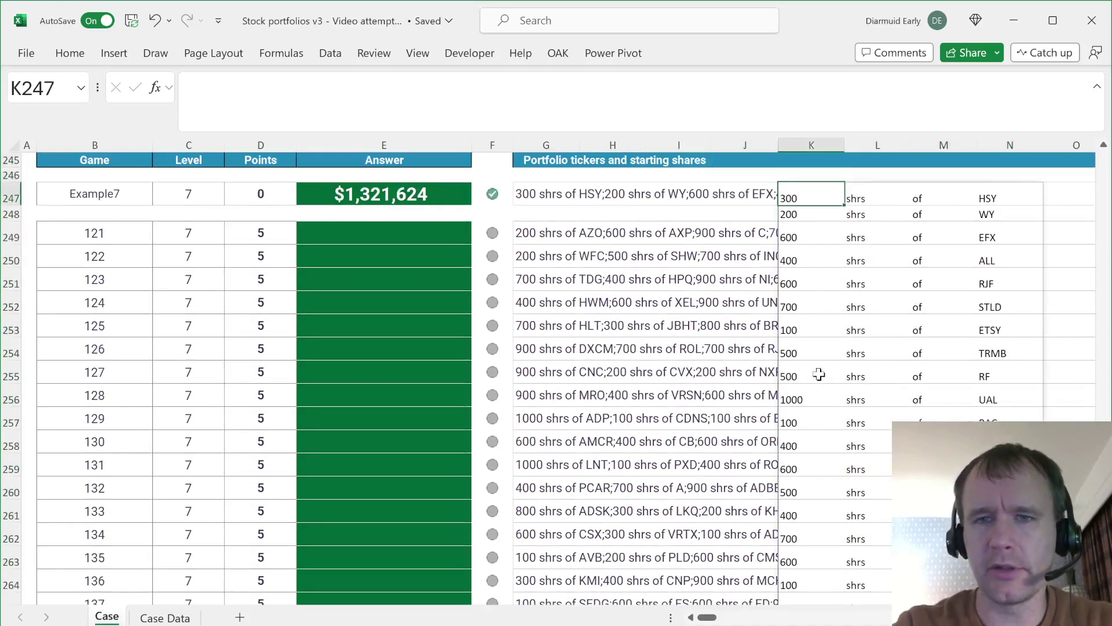
# Step: Wrap the K247 formula in LET, naming the TEXTSPLIT result input, and enlarge the formula editing area
pyautogui.click(204, 85)
pyautogui.write('let')
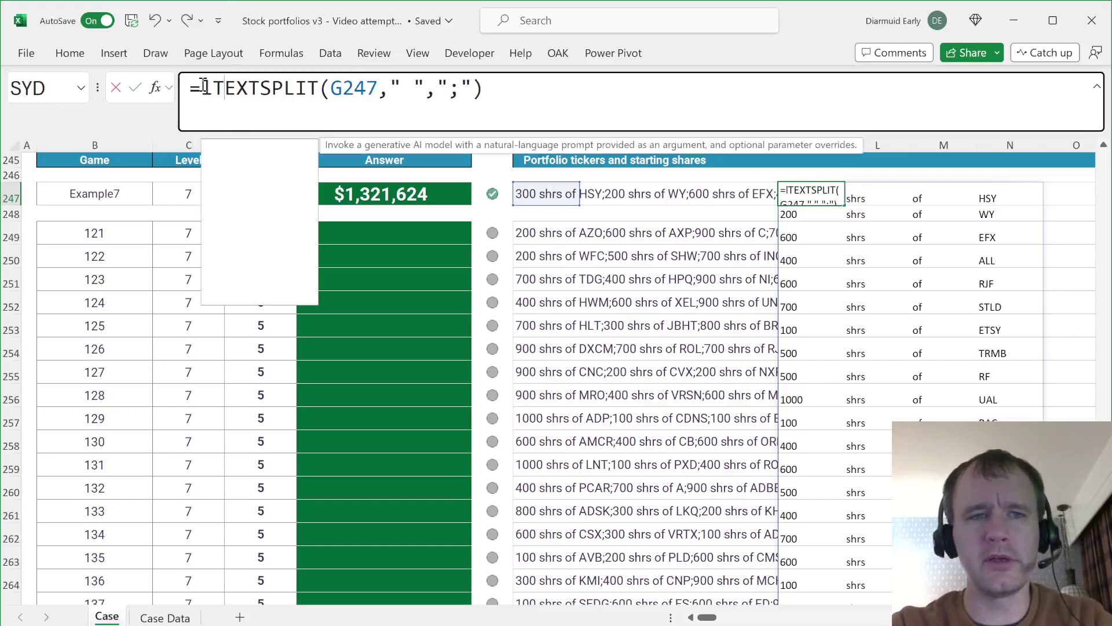
pyautogui.press('Tab')
pyautogui.write('input,')
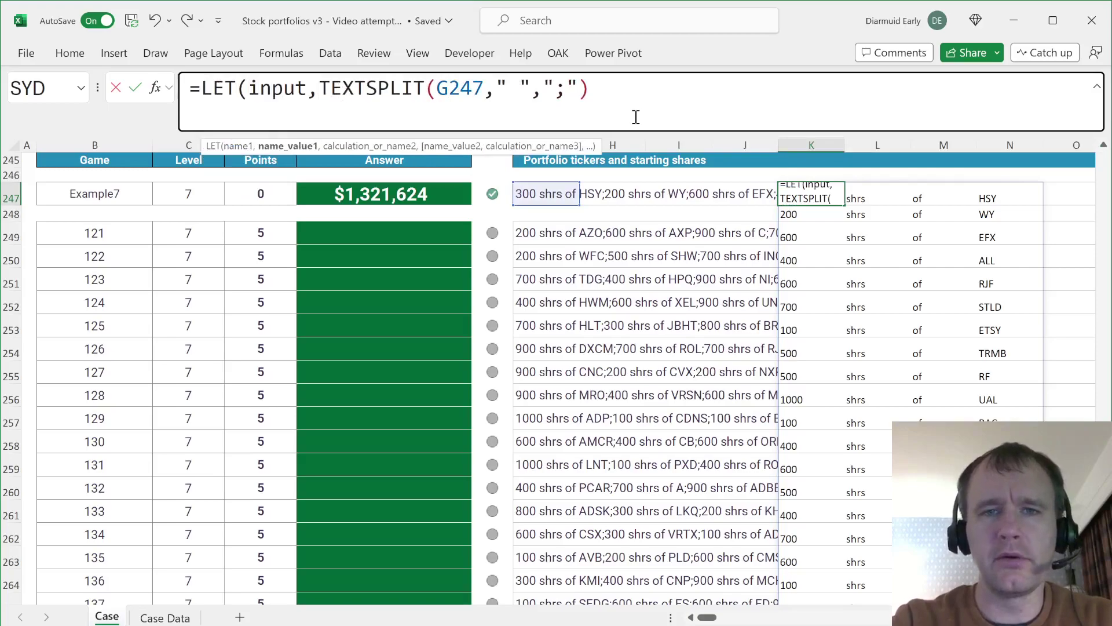
pyautogui.moveTo(673, 131); pyautogui.dragTo(673, 160)
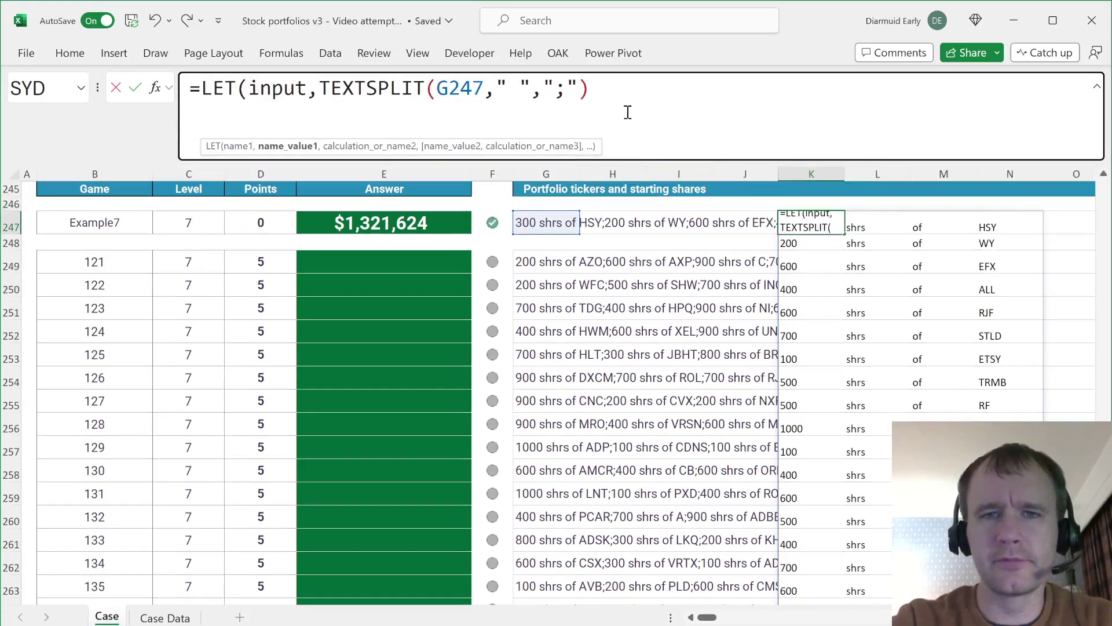
pyautogui.click(623, 95)
pyautogui.write(',')
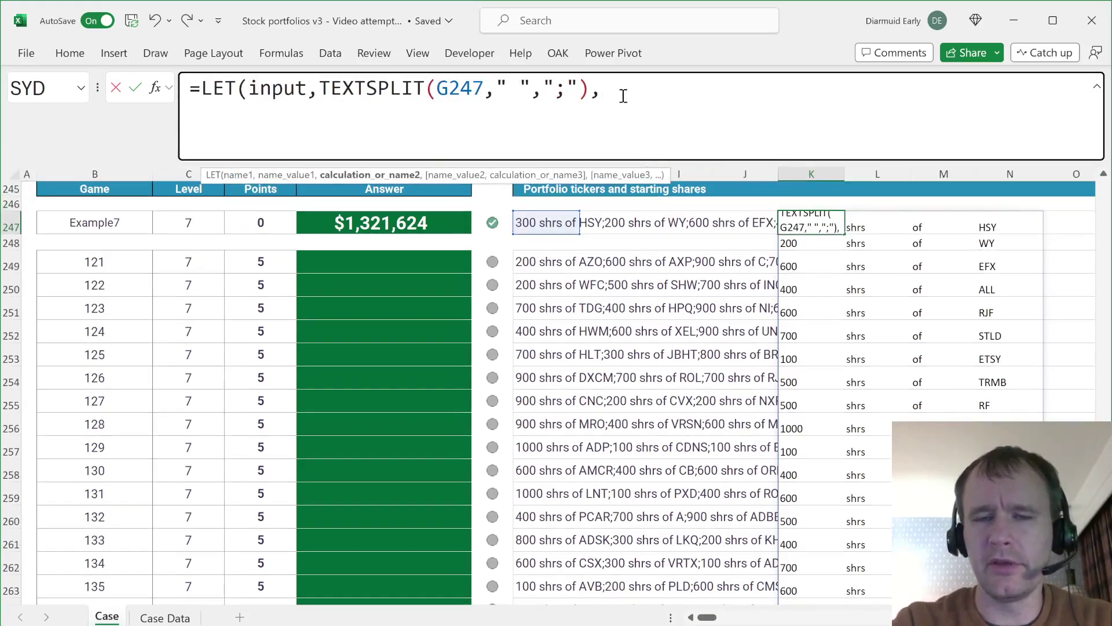
# Step: Define shrcnt in the LET formula as --TAKE(input,,1) to get the share counts as numbers
pyautogui.write(' shrcnt,')
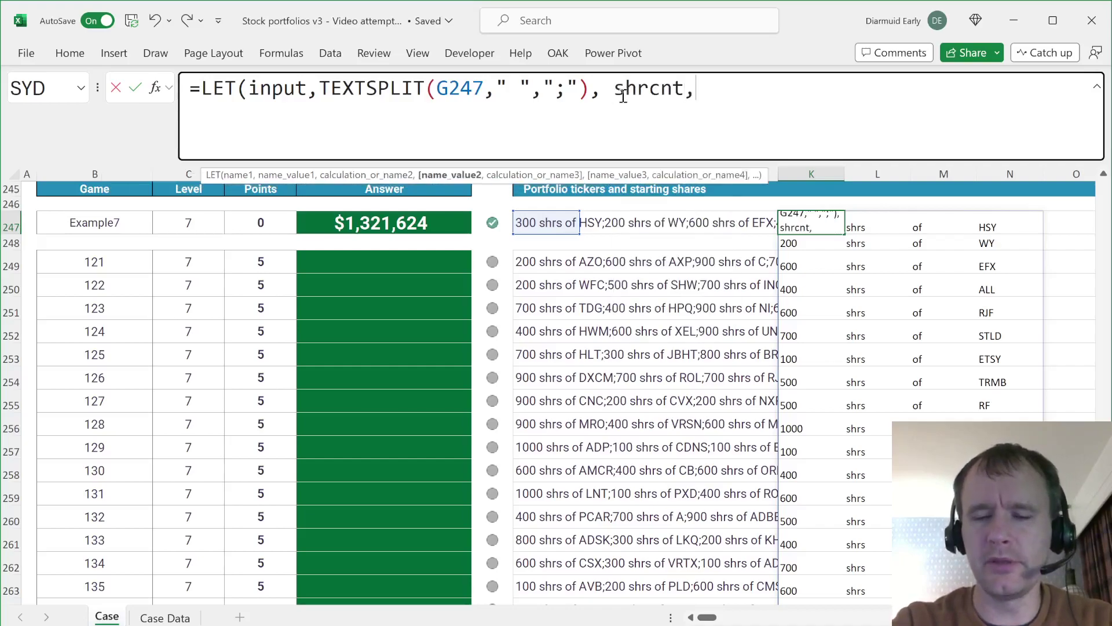
pyautogui.write(' - ')
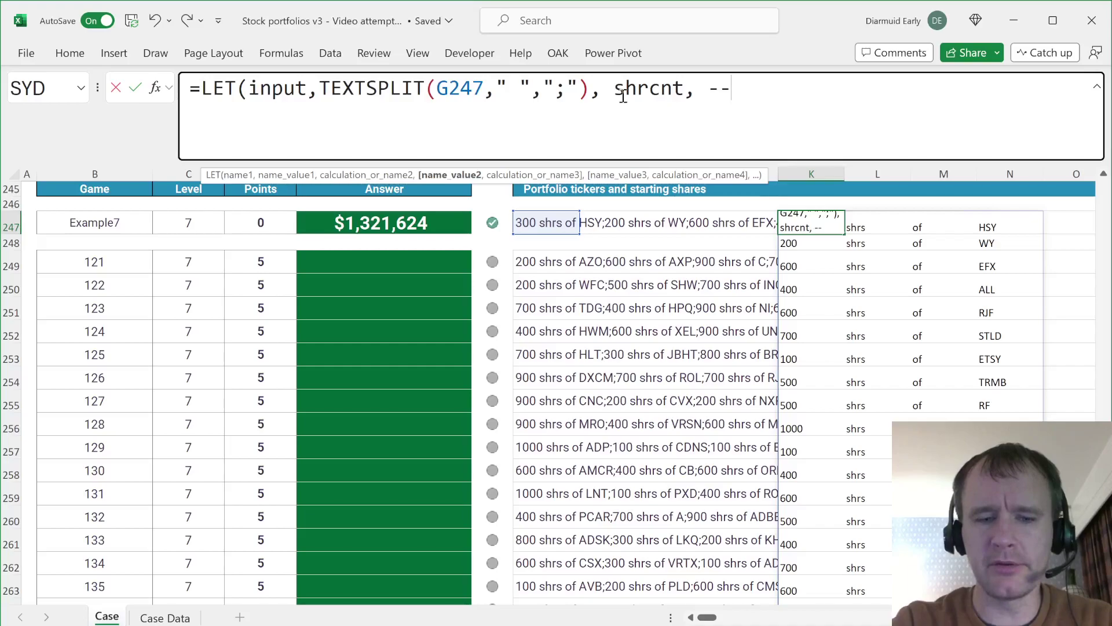
pyautogui.write('-tak')
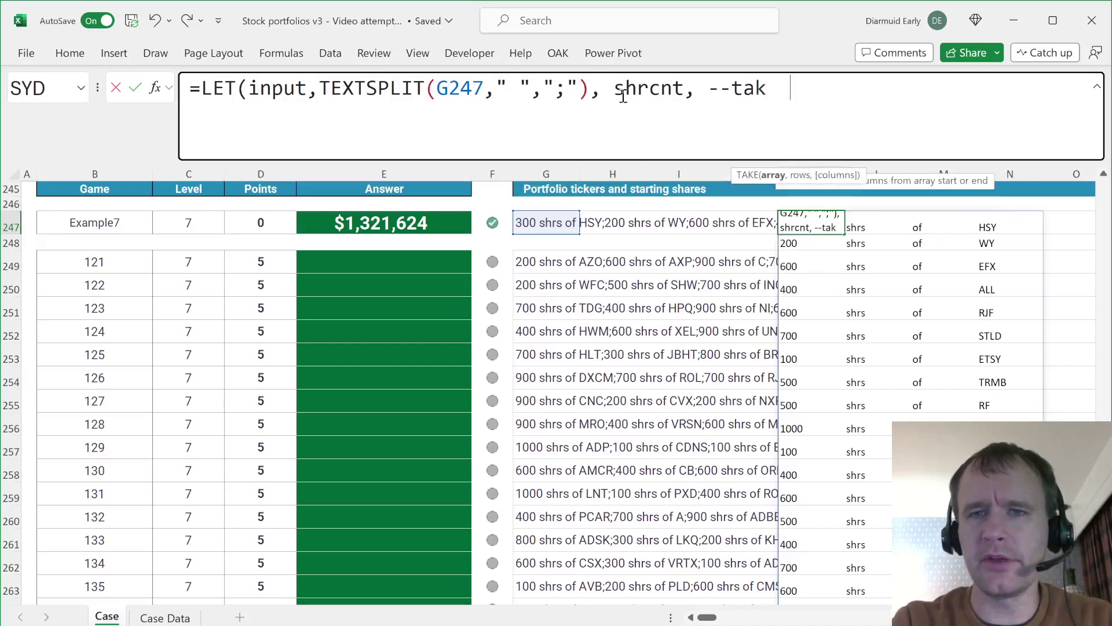
pyautogui.press('Tab')
pyautogui.write('input,')
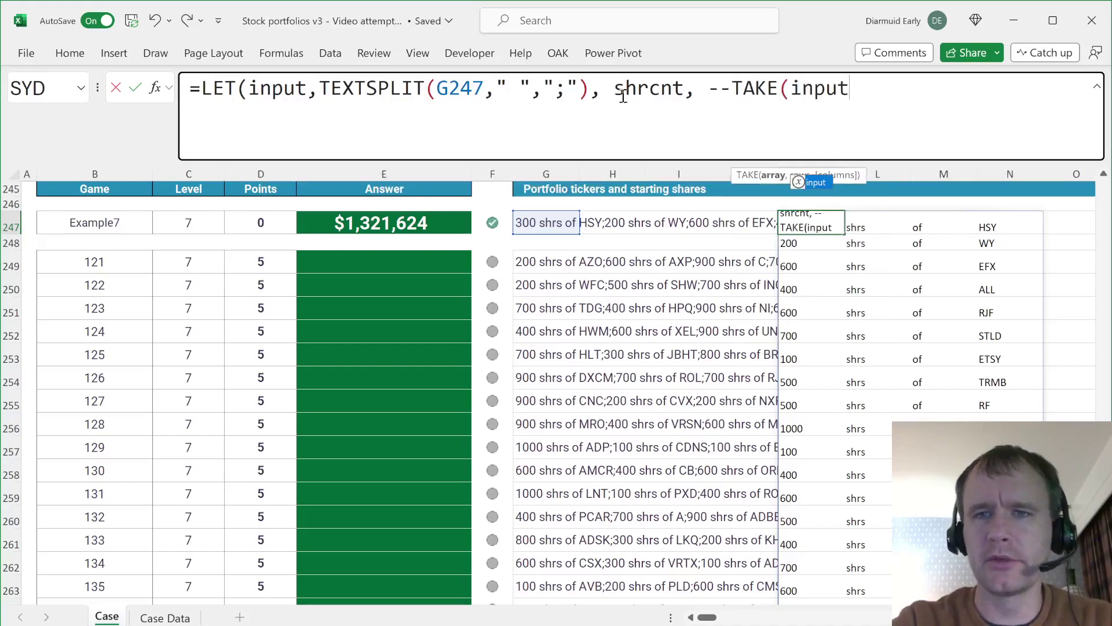
pyautogui.write(',')
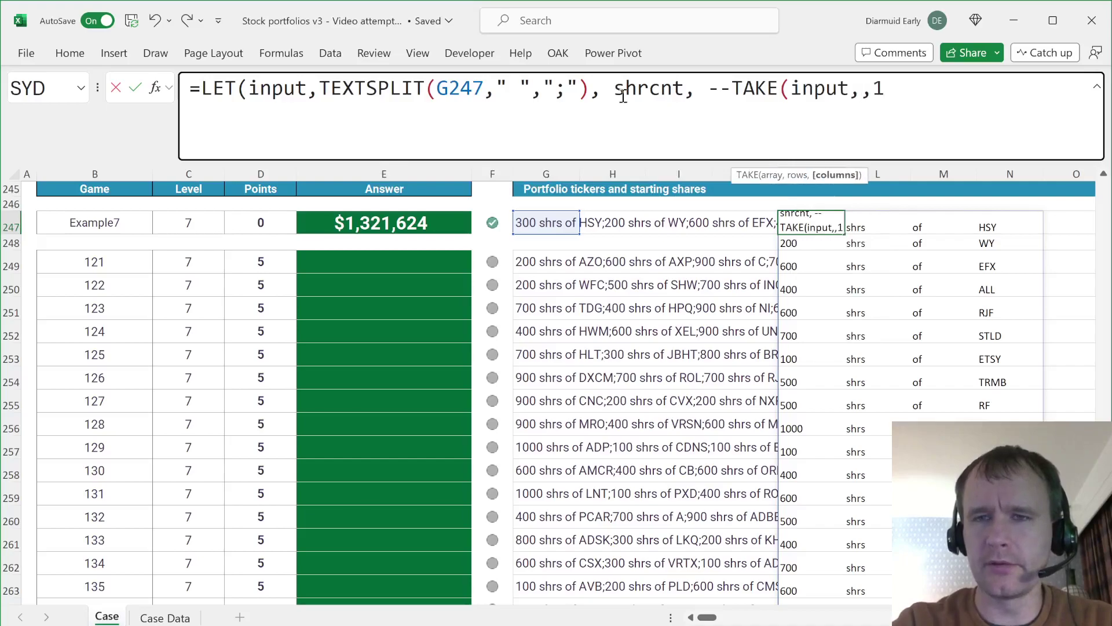
pyautogui.write('1)')
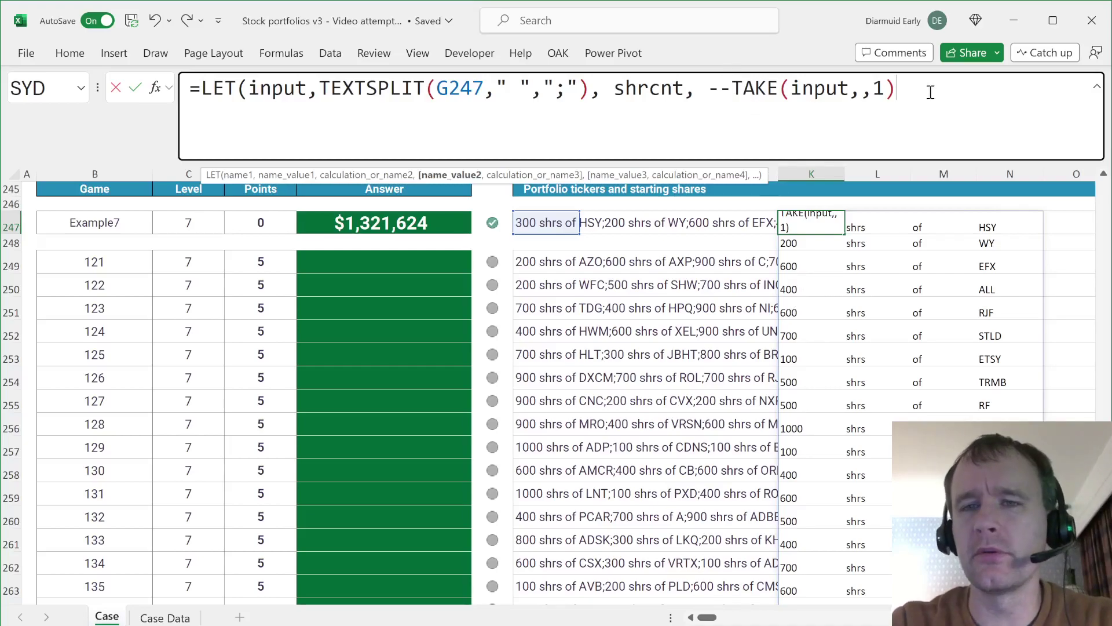
# Step: Define ticks as TAKE(input,,-1) on a new line of the LET formula to get the tickers
pyautogui.write(',')
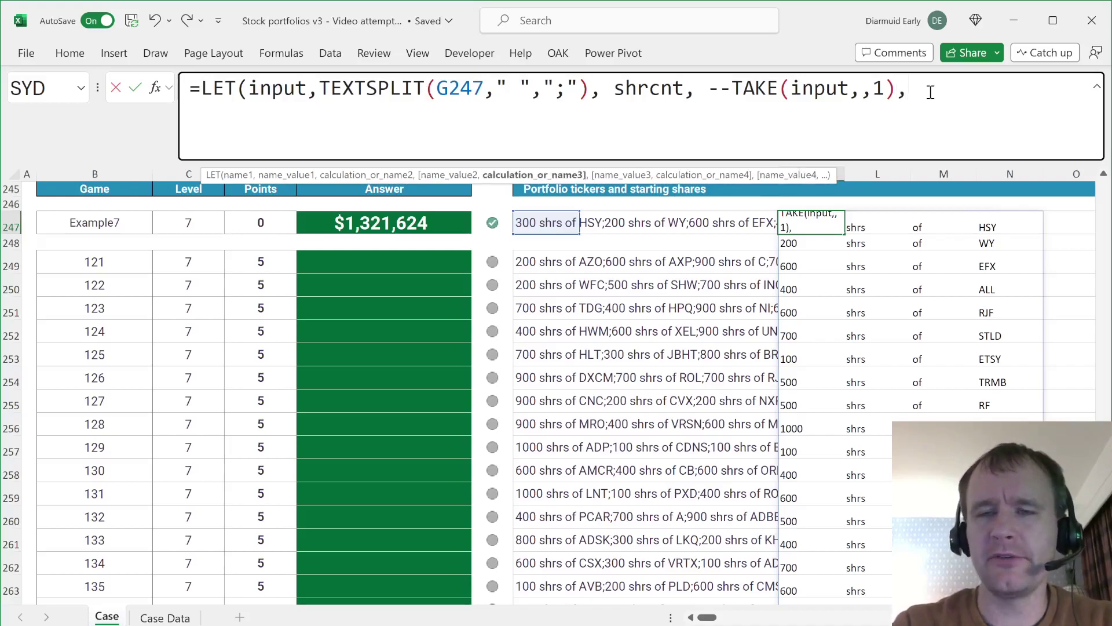
pyautogui.write(' tick')
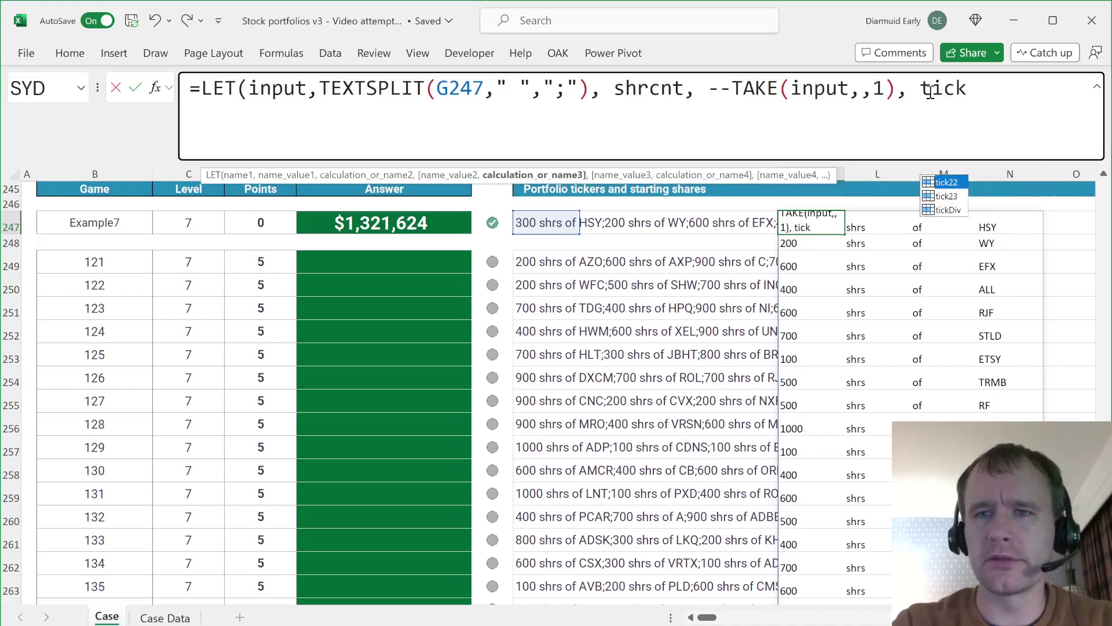
pyautogui.write('s  tak')
pyautogui.press('Tab')
pyautogui.write('ipnut')
pyautogui.press('BackSpace')
pyautogui.press('BackSpace')
pyautogui.press('BackSpace')
pyautogui.press('BackSpace')
pyautogui.write('nput,,')
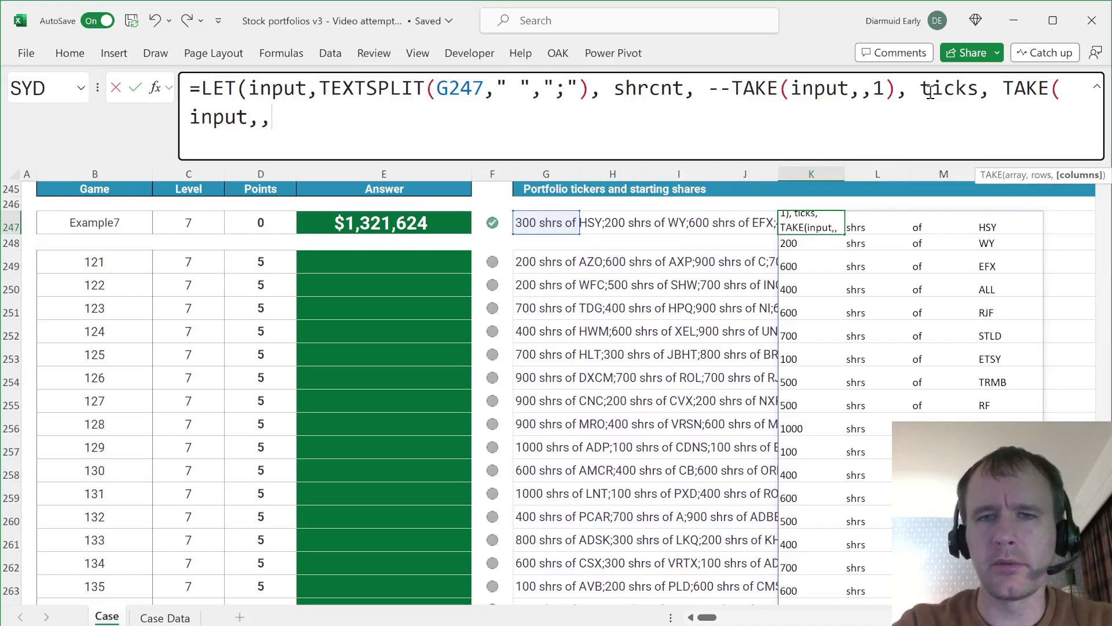
pyautogui.write('-1)')
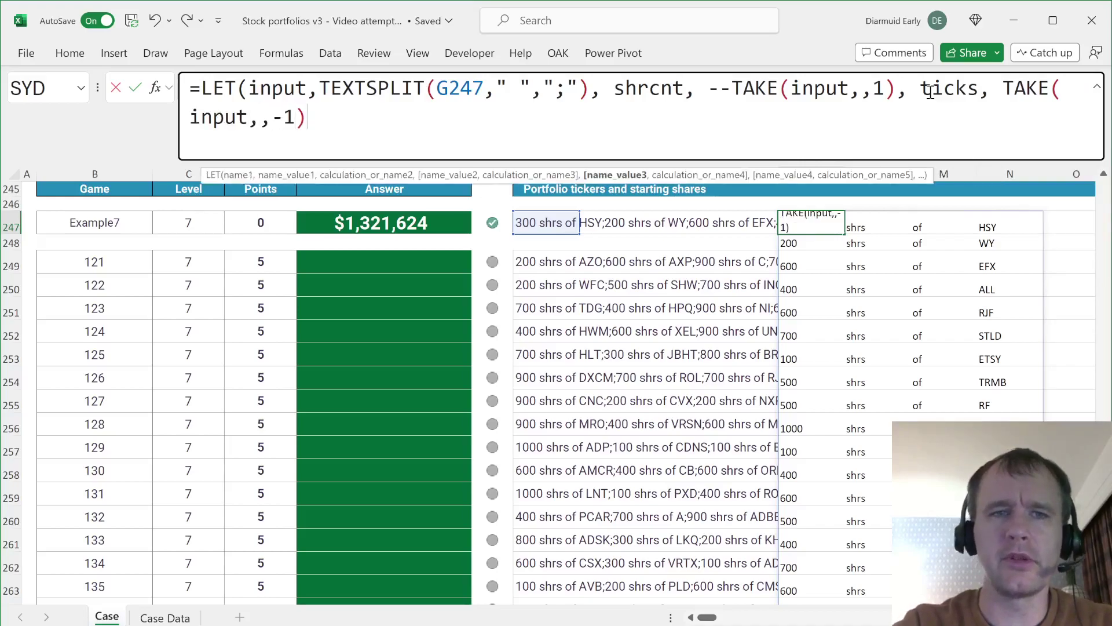
pyautogui.click(920, 91)
pyautogui.hotkey('alt', 'Return')
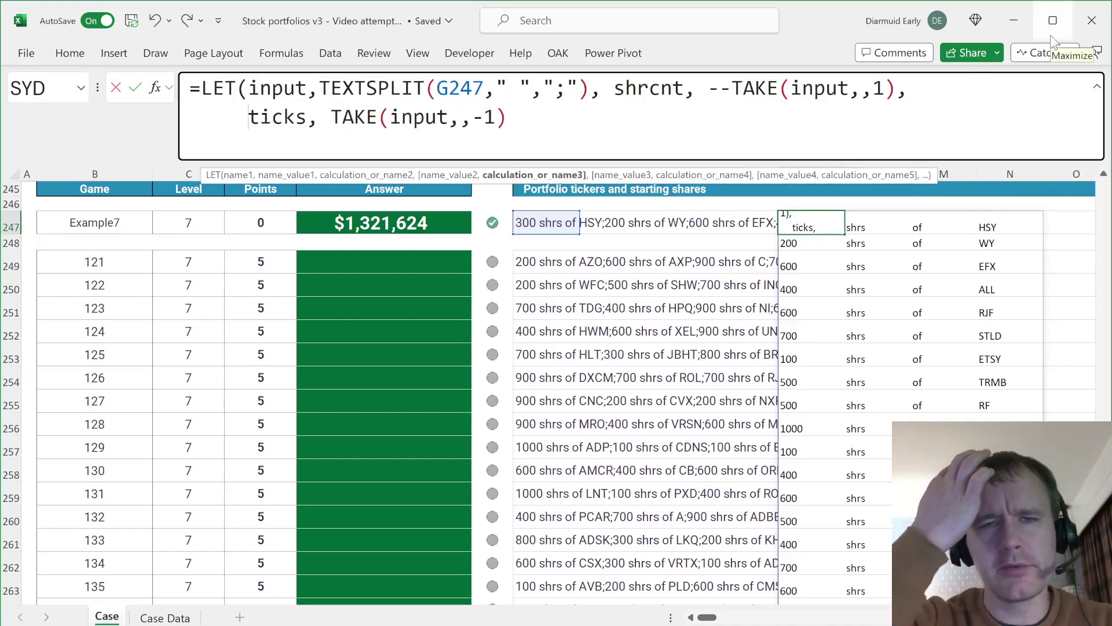
# Step: Add the variable name mval on a third line of the LET formula and store the unfinished formula in K247 as text
pyautogui.scroll(3, 753, 319)
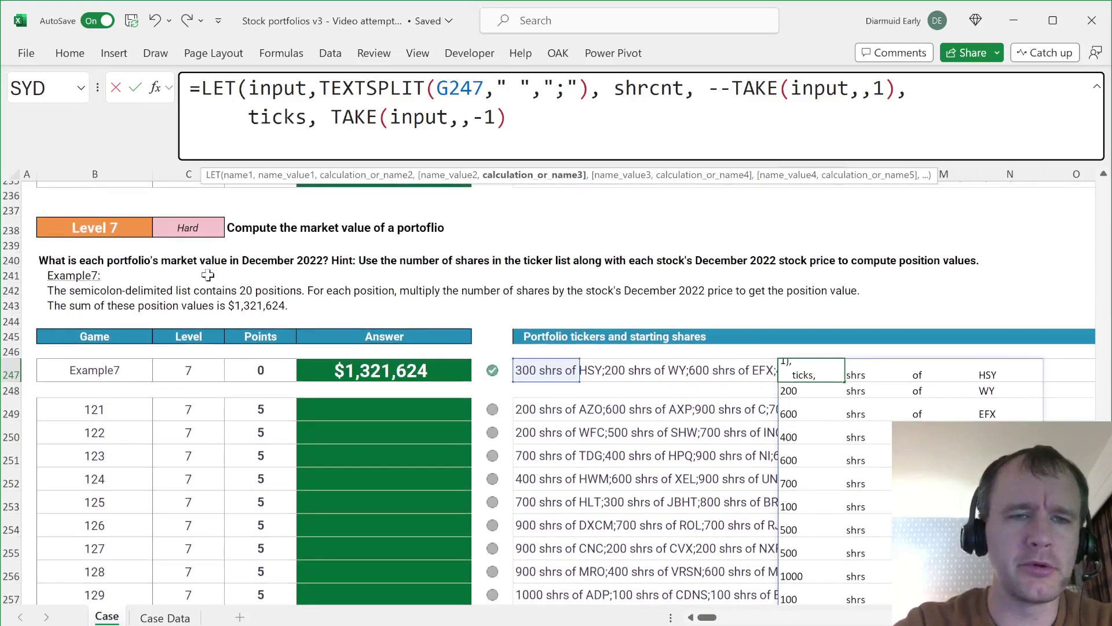
pyautogui.write(',')
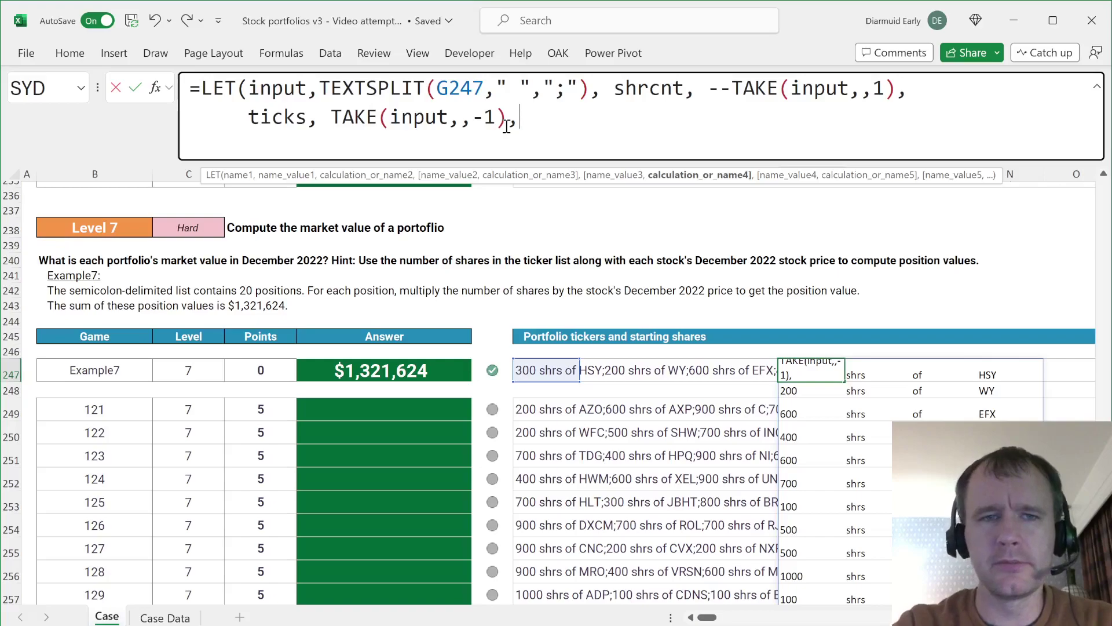
pyautogui.hotkey('alt', 'Return')
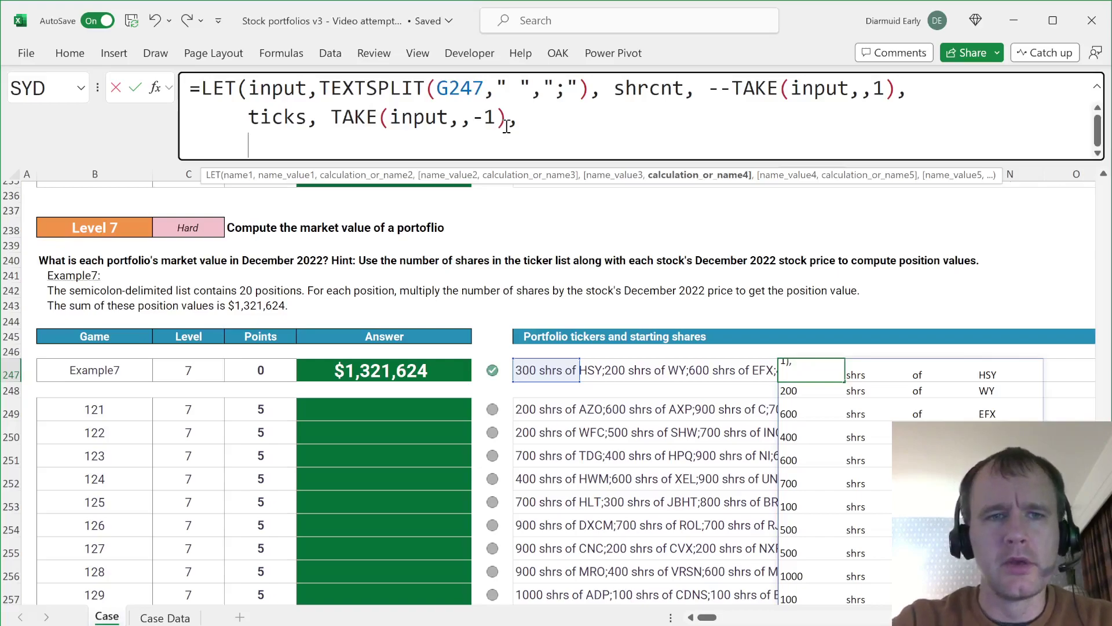
pyautogui.write('mval,')
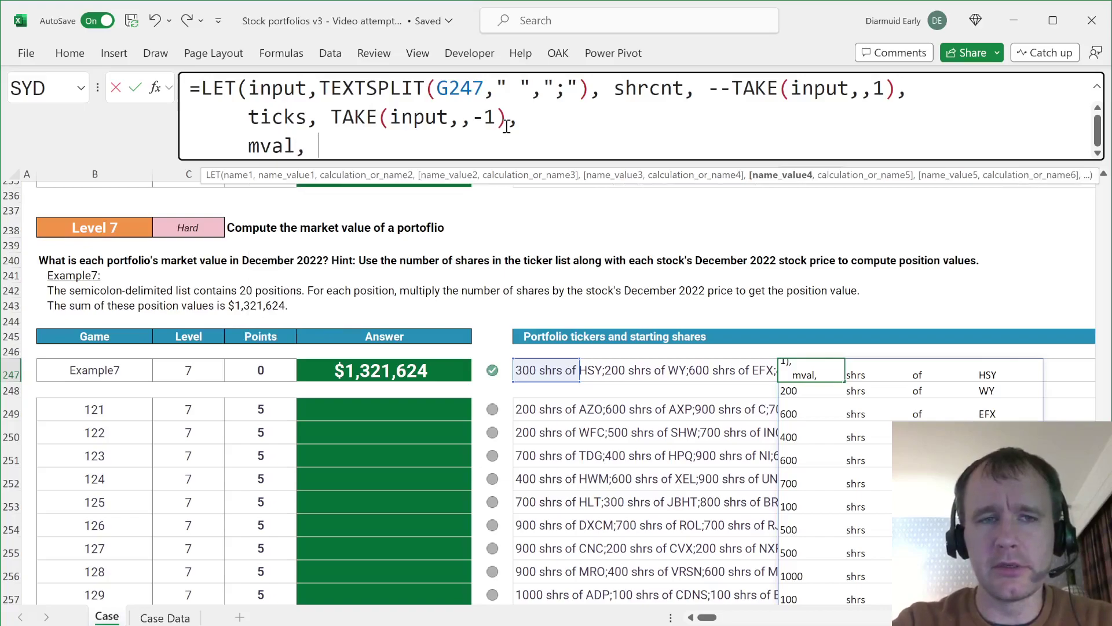
pyautogui.hotkey('ctrl', 'Return')
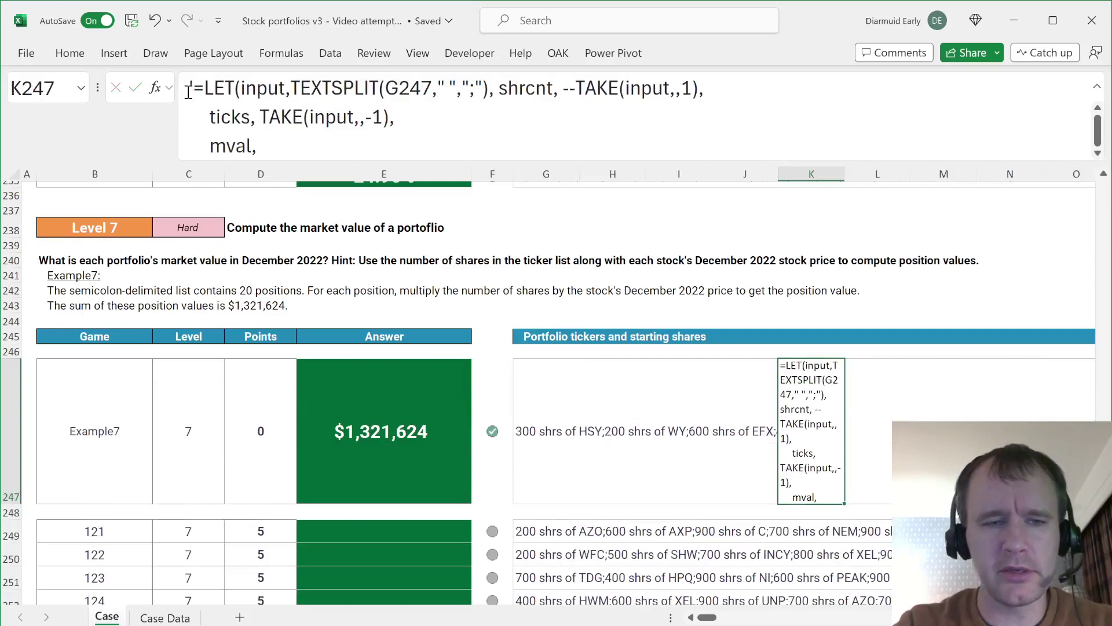
# Step: Check the Shares Outstanding column of the December 31, 2022 data on the Case Data sheet, and return to the share list in G247
pyautogui.hotkey('ctrl', 'pagedown')
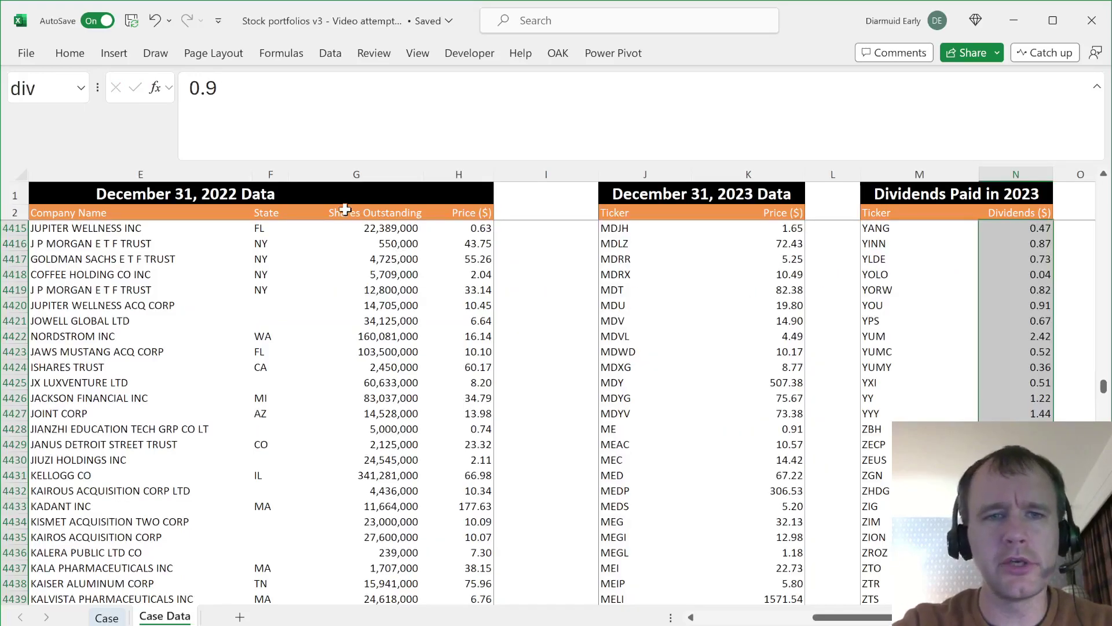
pyautogui.click(348, 214)
pyautogui.press('Down')
pyautogui.hotkey('ctrl', 'shift', 'Down')
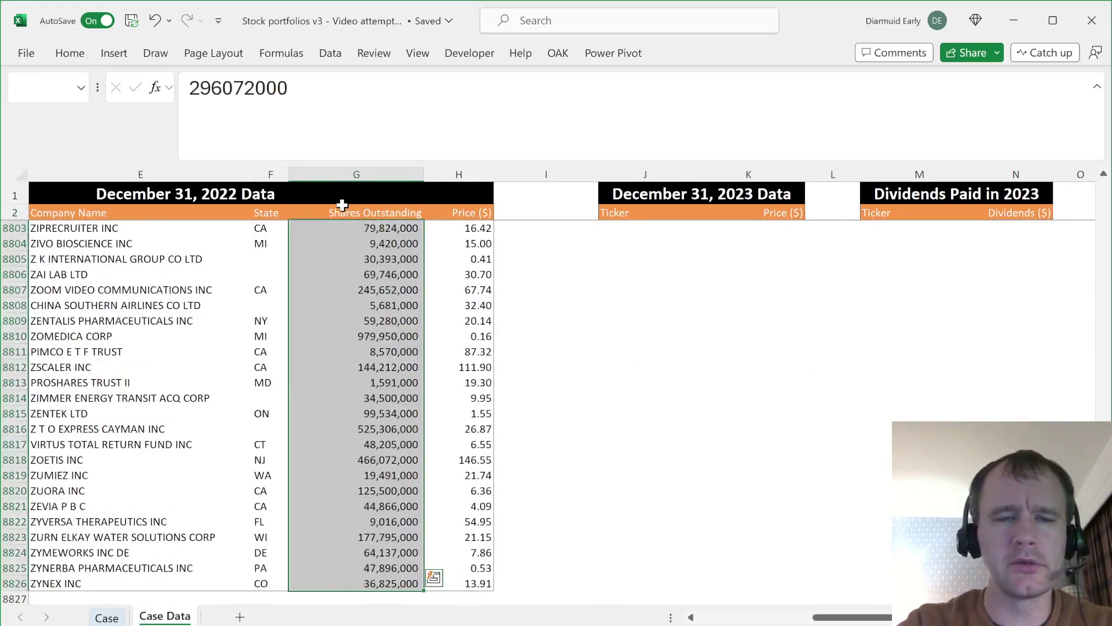
pyautogui.click(342, 206)
pyautogui.hotkey('ctrl', 'pageup')
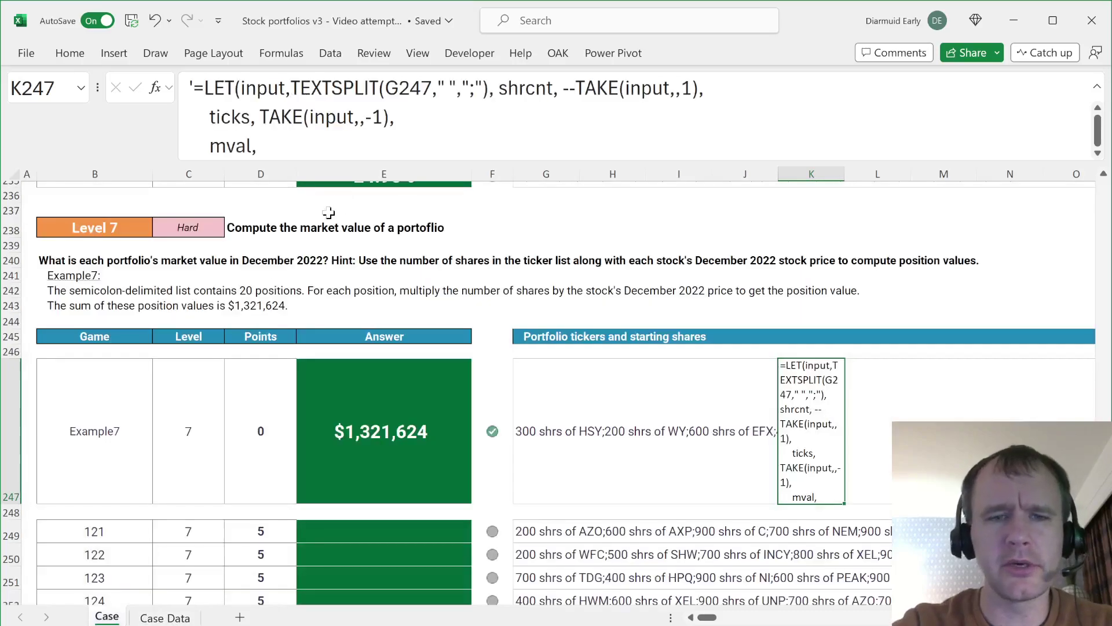
pyautogui.click(526, 433)
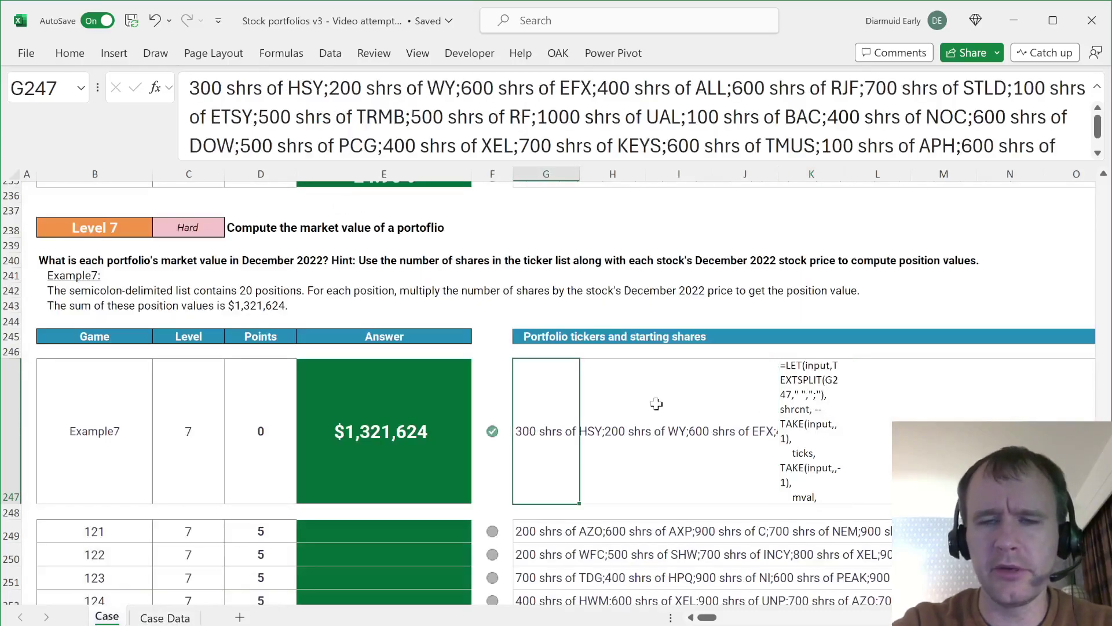
# Step: Turn the text in K247 back into a live LET formula and begin the mval calculation with shrcnt and a multiplication operator
pyautogui.click(817, 396)
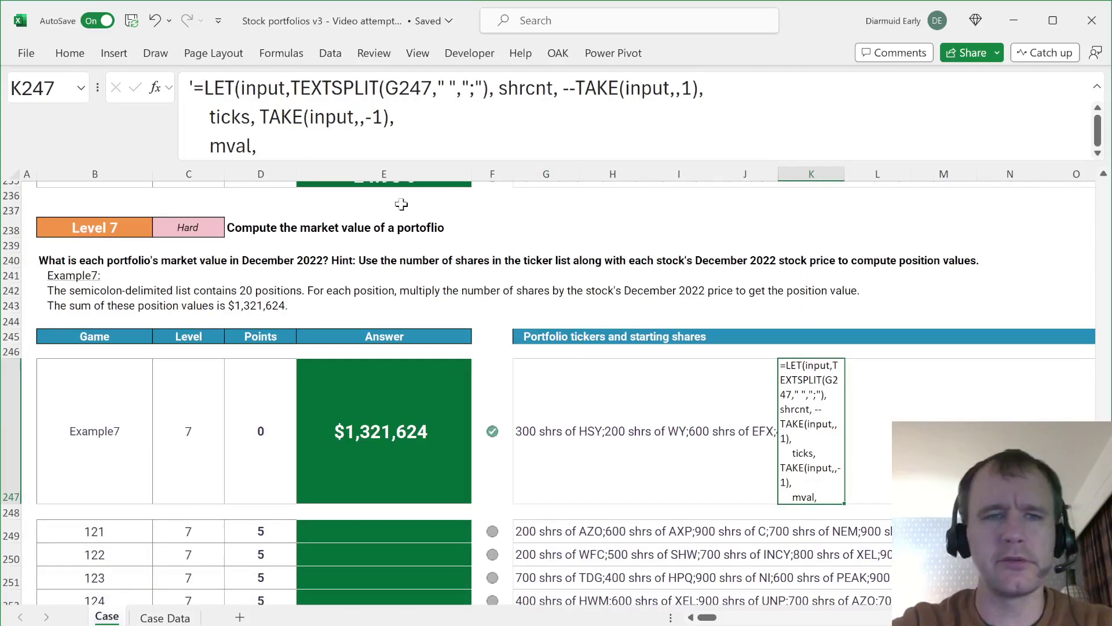
pyautogui.click(194, 88)
pyautogui.press('BackSpace')
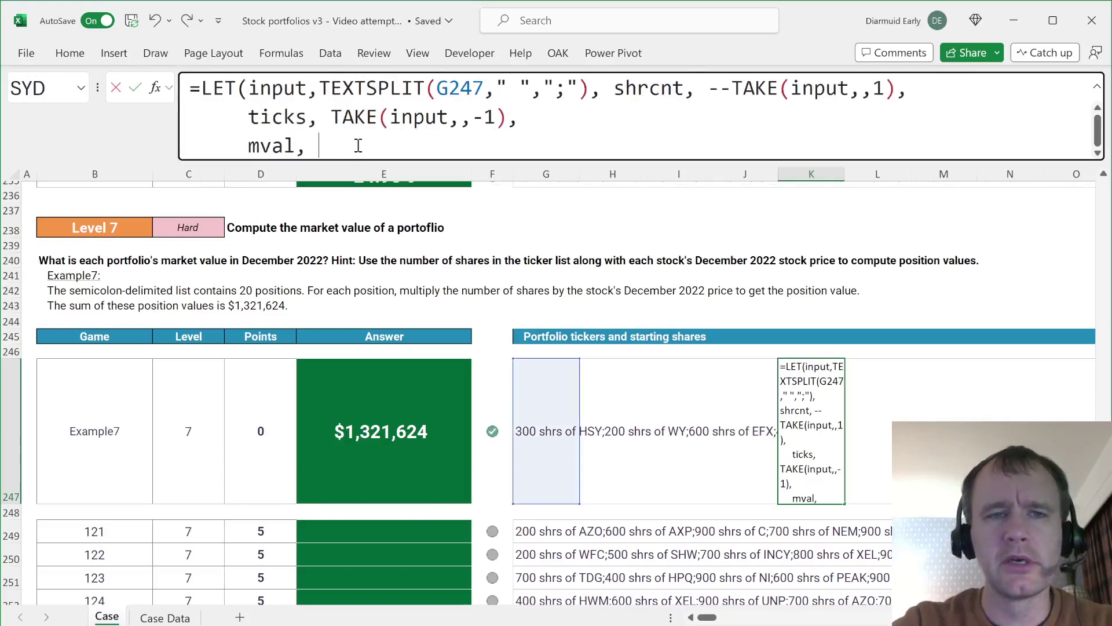
pyautogui.write('s')
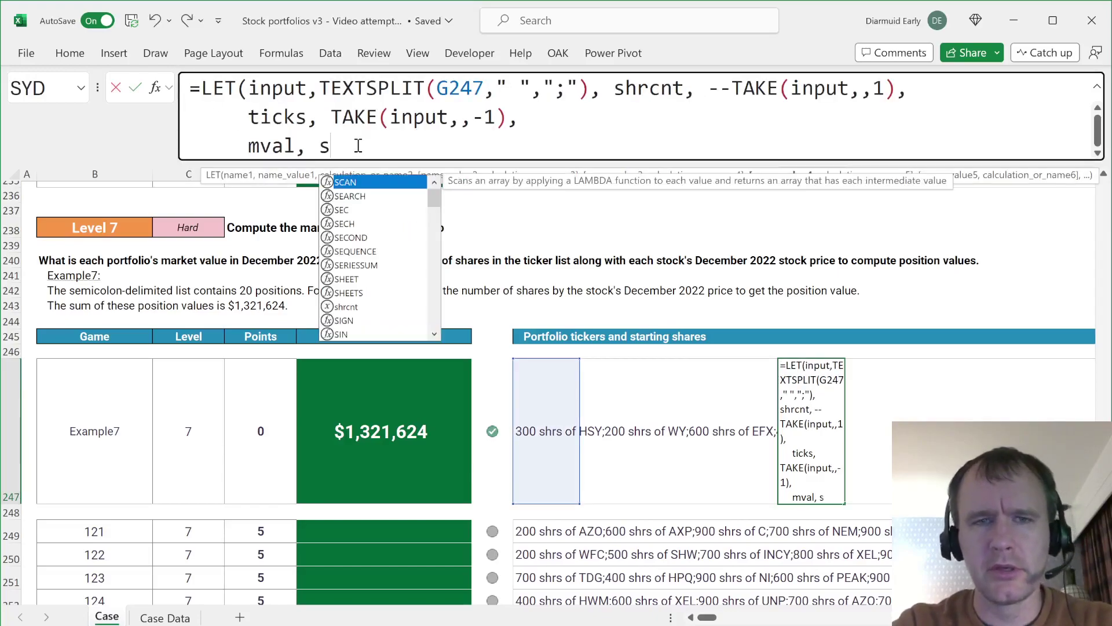
pyautogui.write('hrc')
pyautogui.press('Tab')
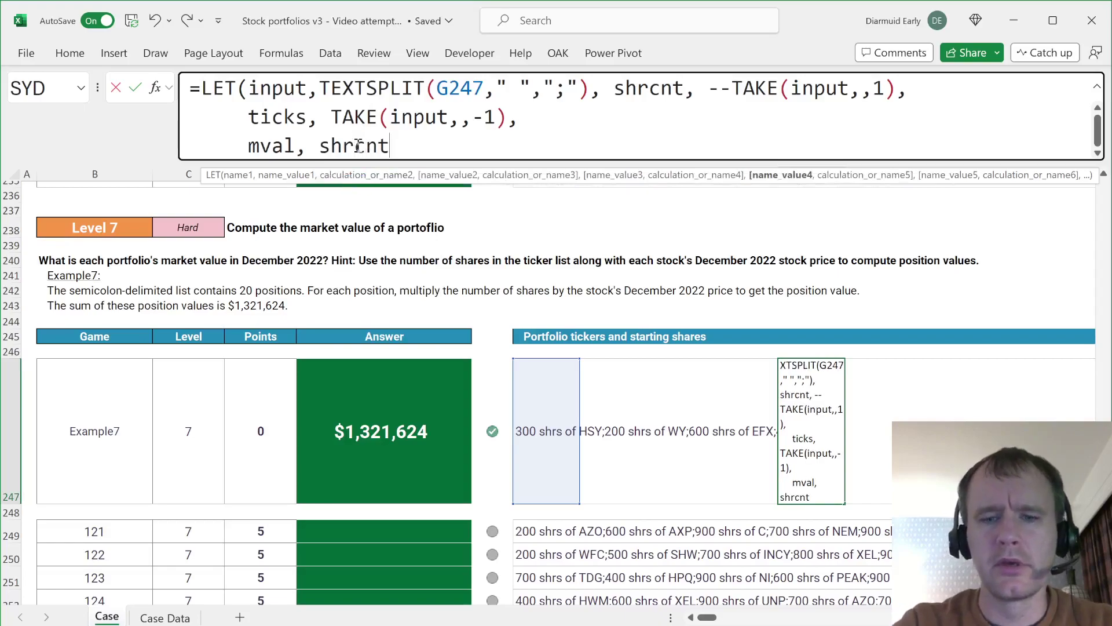
pyautogui.write('*')
pyautogui.hotkey('shift', 'space')
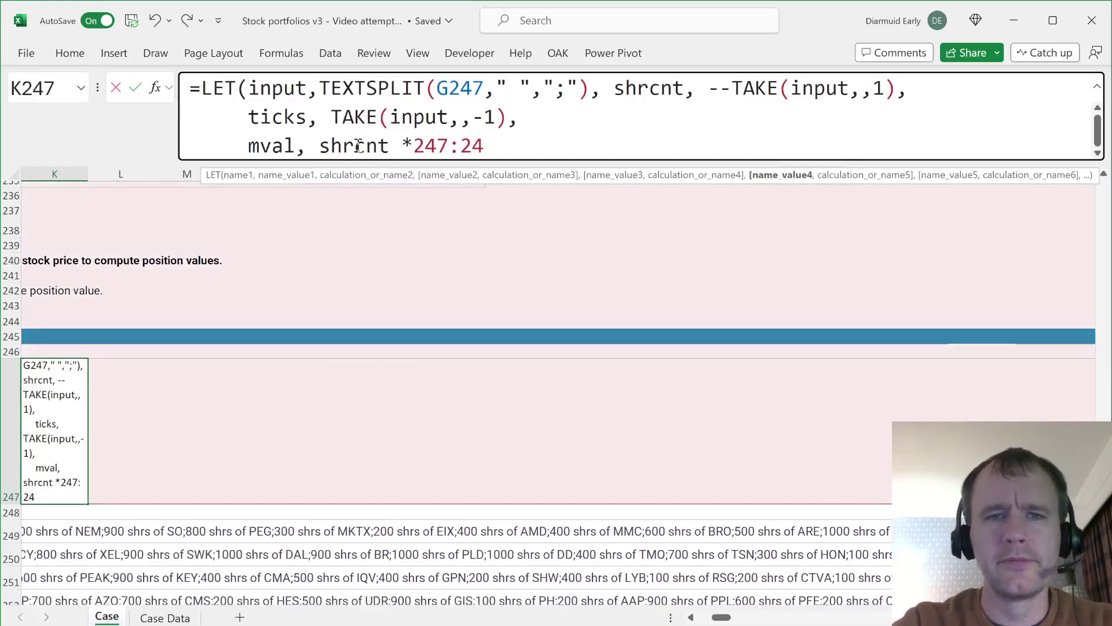
pyautogui.press('BackSpace')
pyautogui.press('BackSpace')
pyautogui.press('BackSpace')
pyautogui.press('BackSpace')
pyautogui.press('BackSpace')
pyautogui.press('BackSpace')
pyautogui.press('BackSpace')
# Step: Complete the mval expression with XLOOKUP(ticks,tick22,pric22) to bring in each stock's December 2022 price
pyautogui.write('xl')
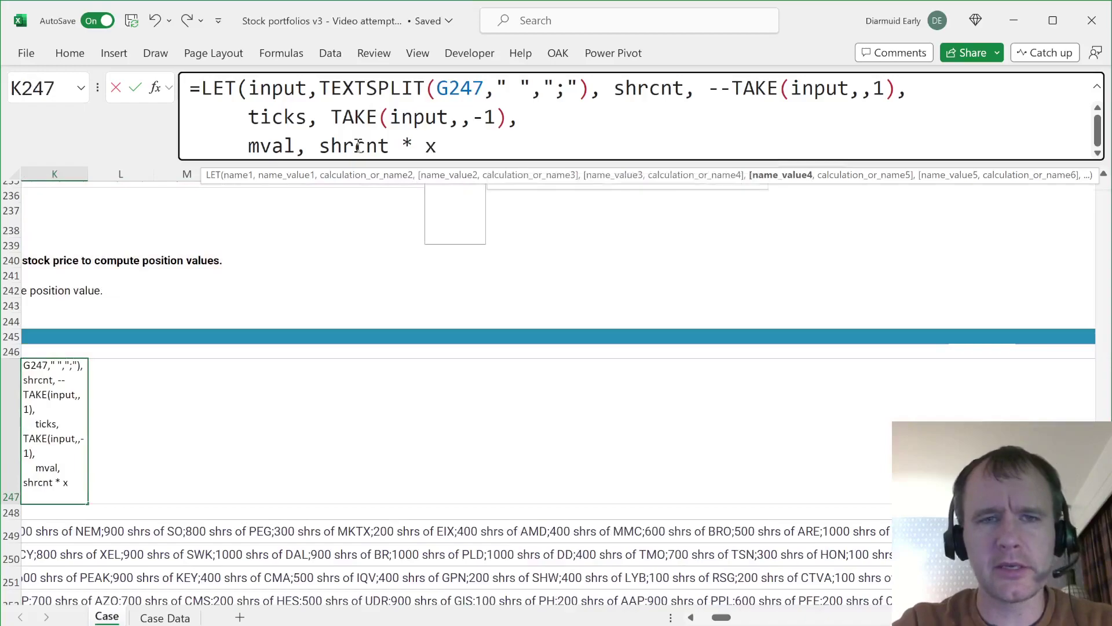
pyautogui.press('Tab')
pyautogui.write('ticks,tick')
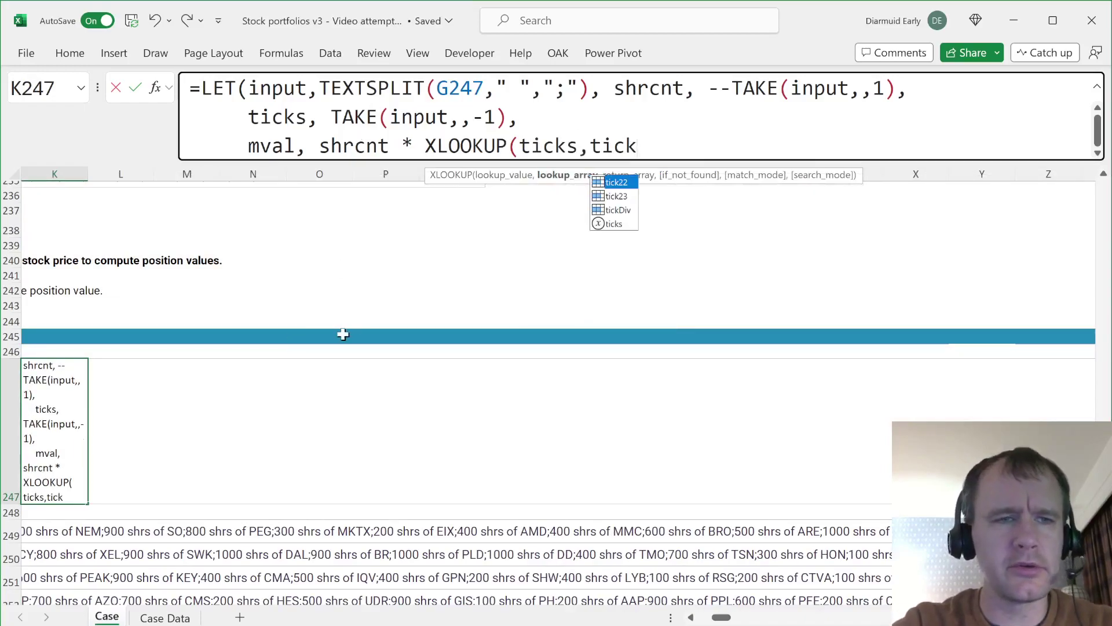
pyautogui.hscroll(-5, 293, 335)
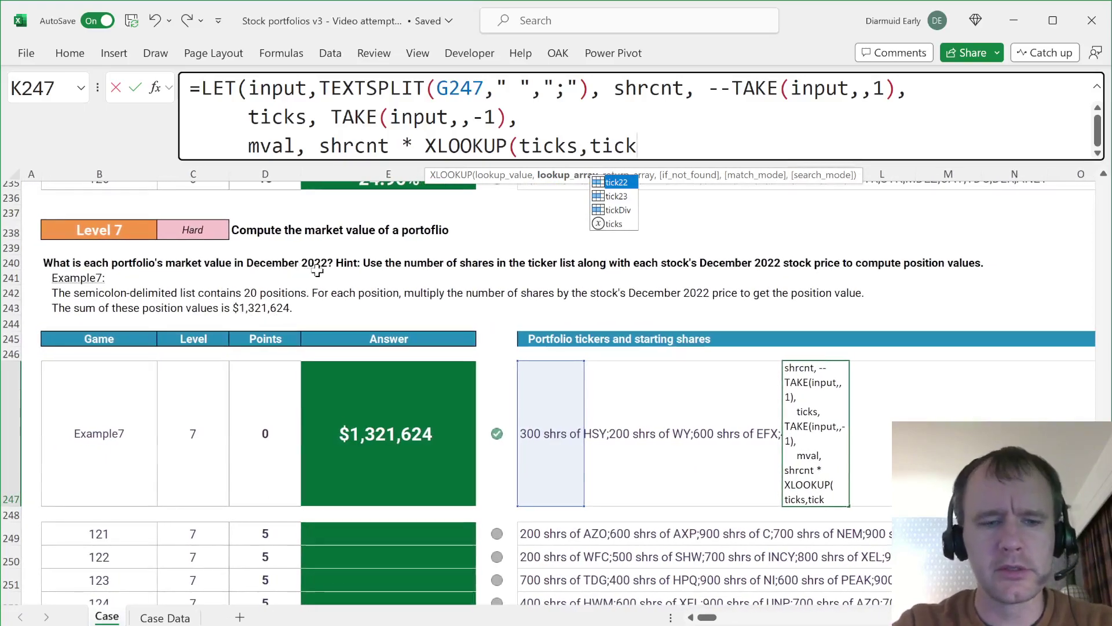
pyautogui.write('22,pric22)')
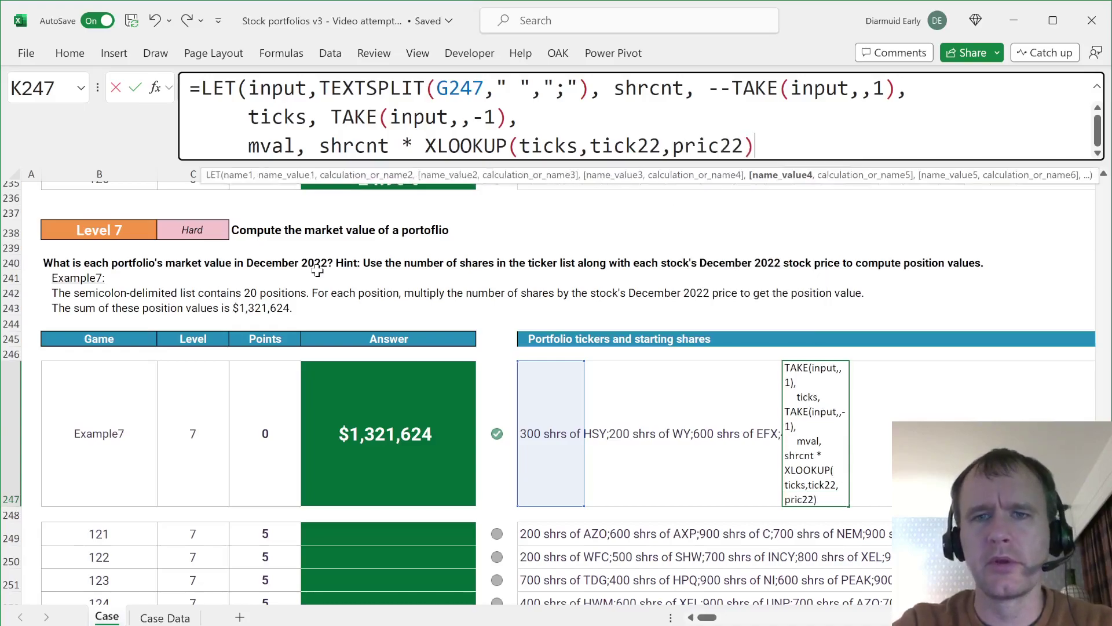
# Step: Make SUM(mval) the final result of the LET formula and enter the finished formula in K247
pyautogui.write(', ')
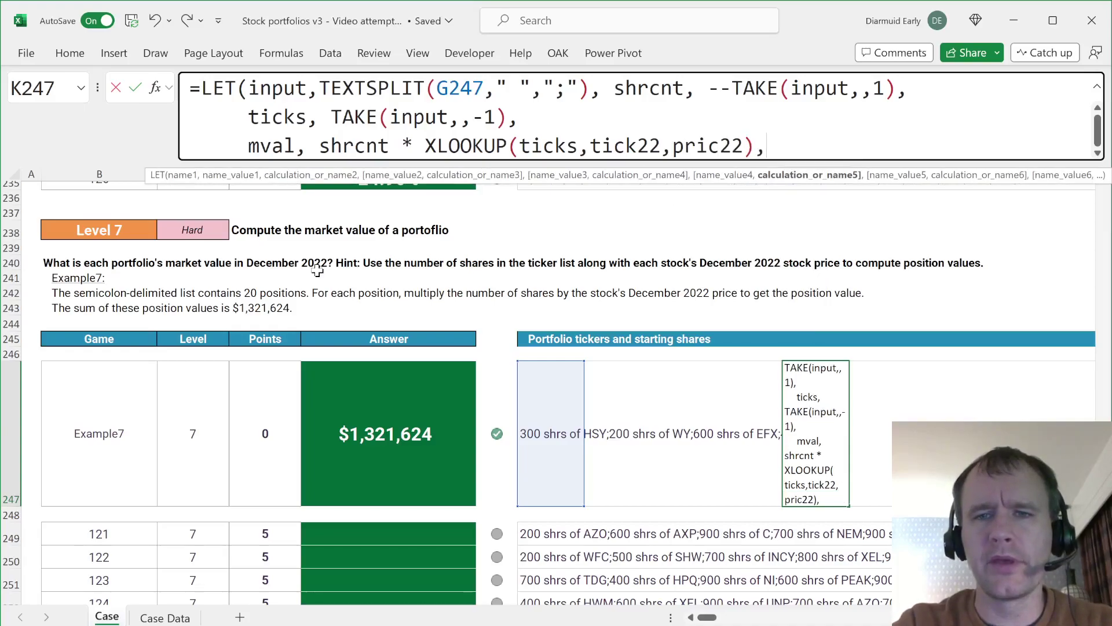
pyautogui.write('sum(')
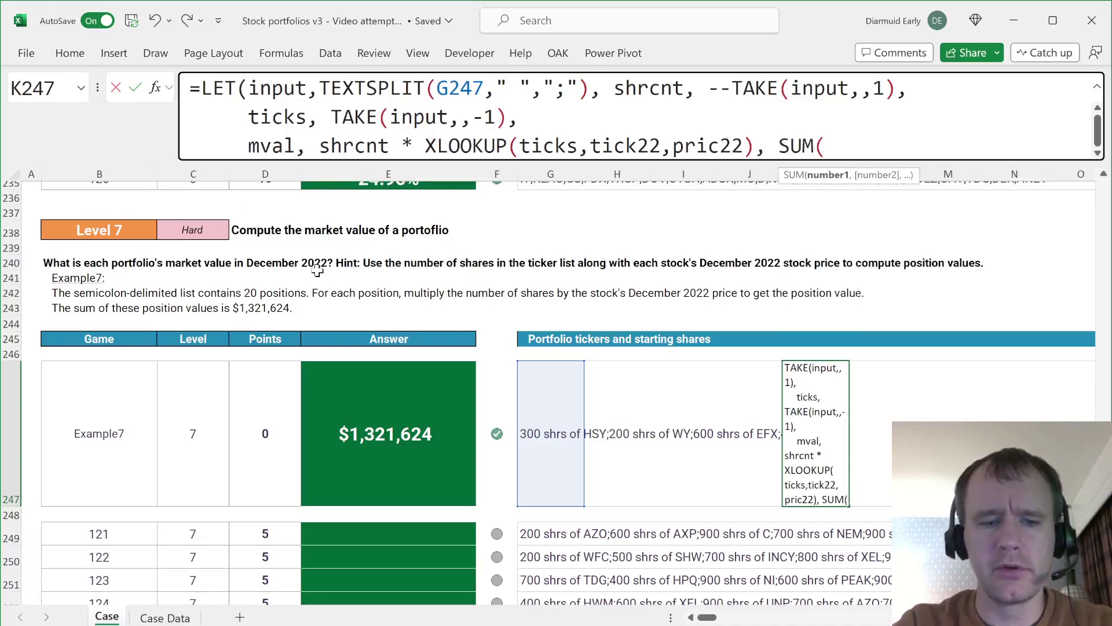
pyautogui.write('mval)')
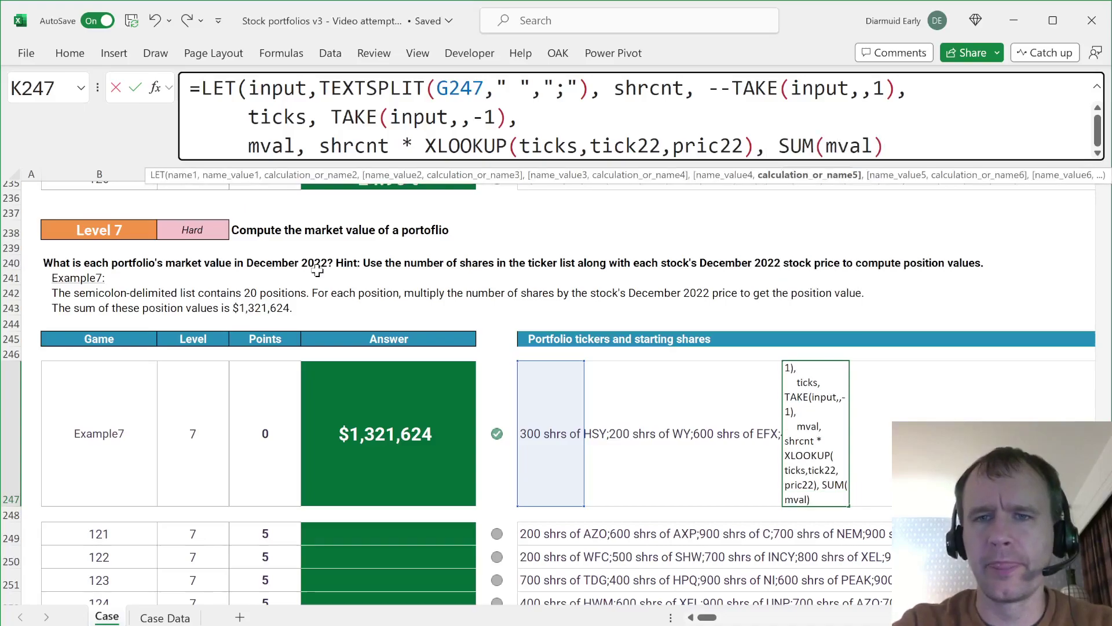
pyautogui.write(')')
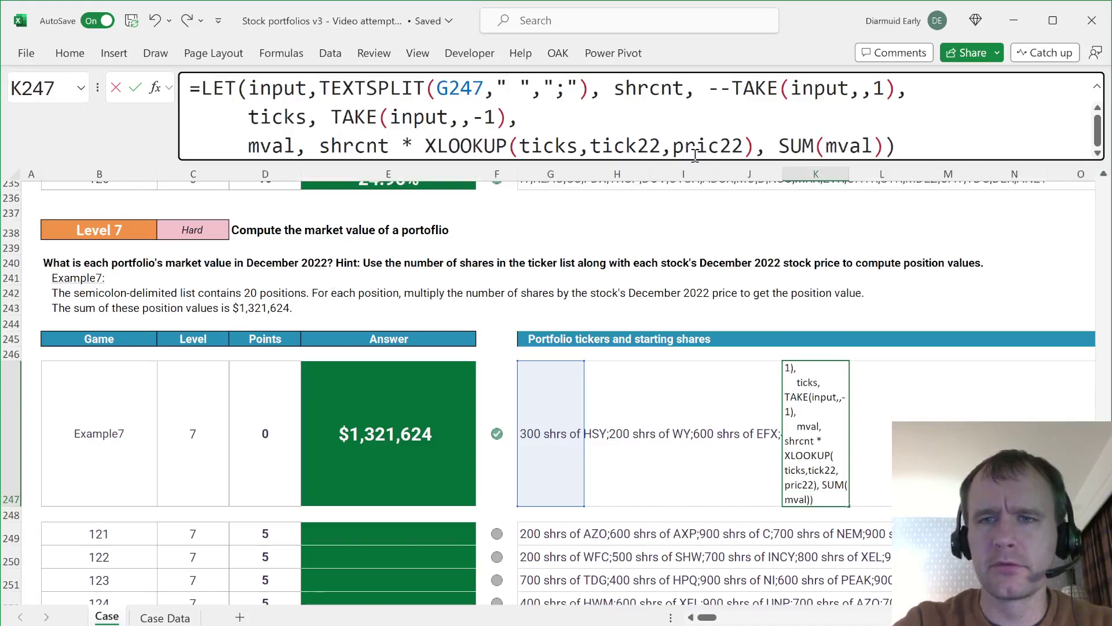
pyautogui.press('Return')
pyautogui.press('Up')
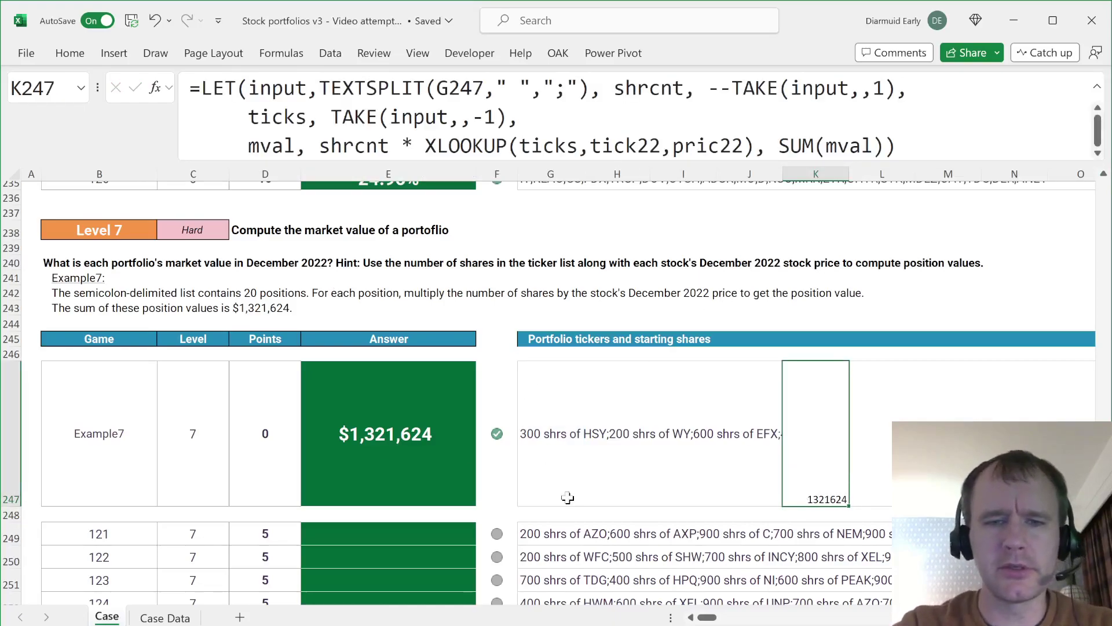
# Step: Autofit the height of row 247 and enlarge the formula bar to give the formula more lines
pyautogui.hotkey('alt', 'h')
pyautogui.press('o')
pyautogui.press('a')
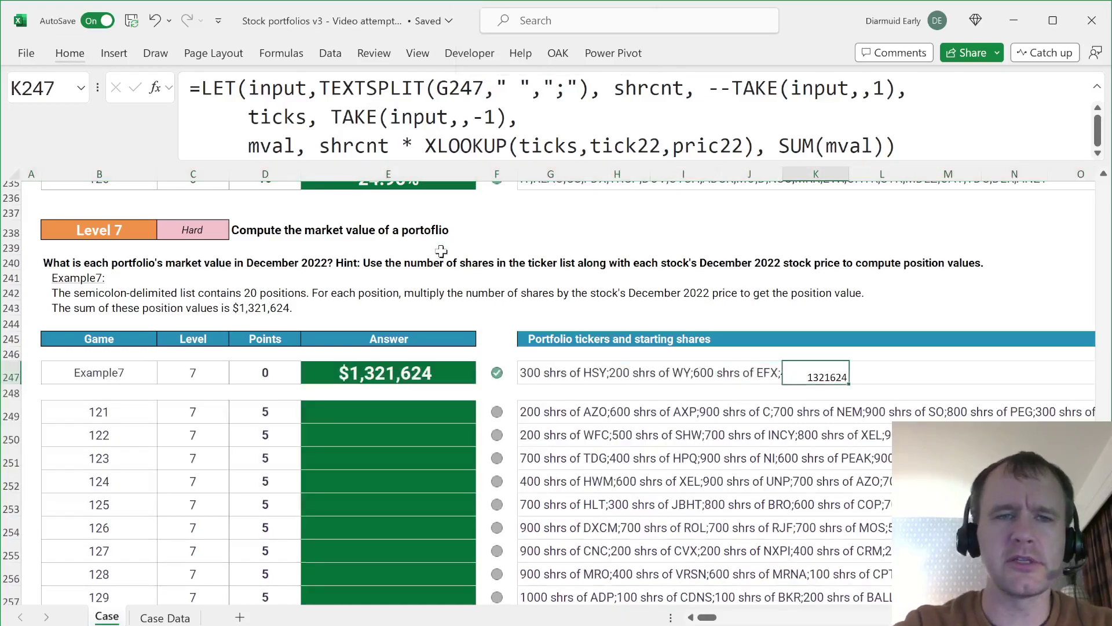
pyautogui.moveTo(517, 164); pyautogui.dragTo(515, 223)
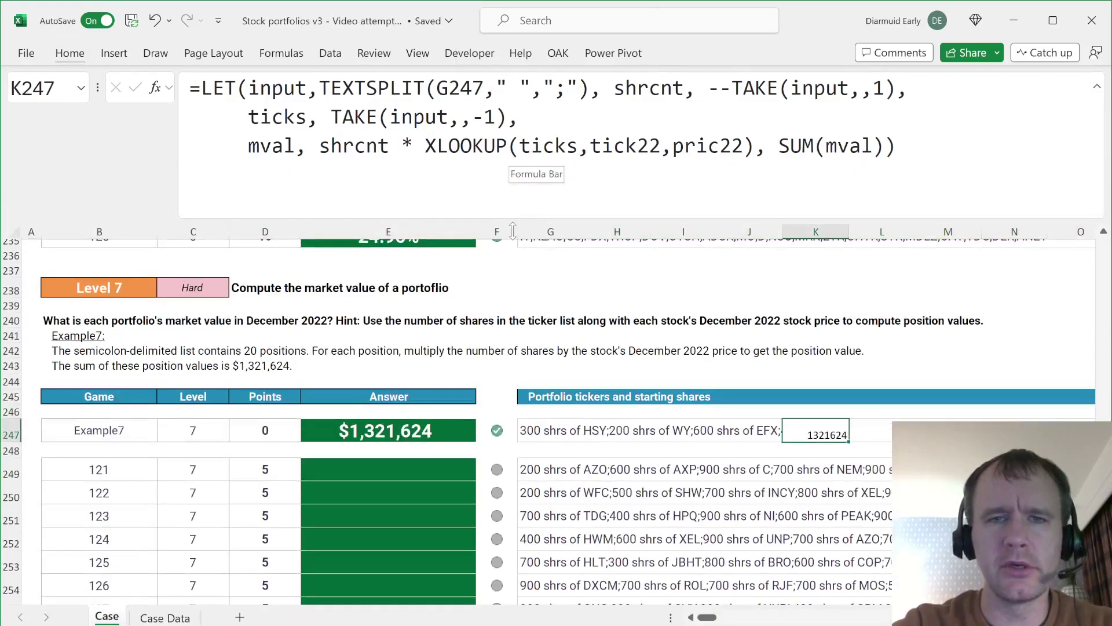
# Step: In K247's LET formula, put SUM(mval) on its own line and assign it to the variable out
pyautogui.click(791, 146)
pyautogui.hotkey('alt', 'Return')
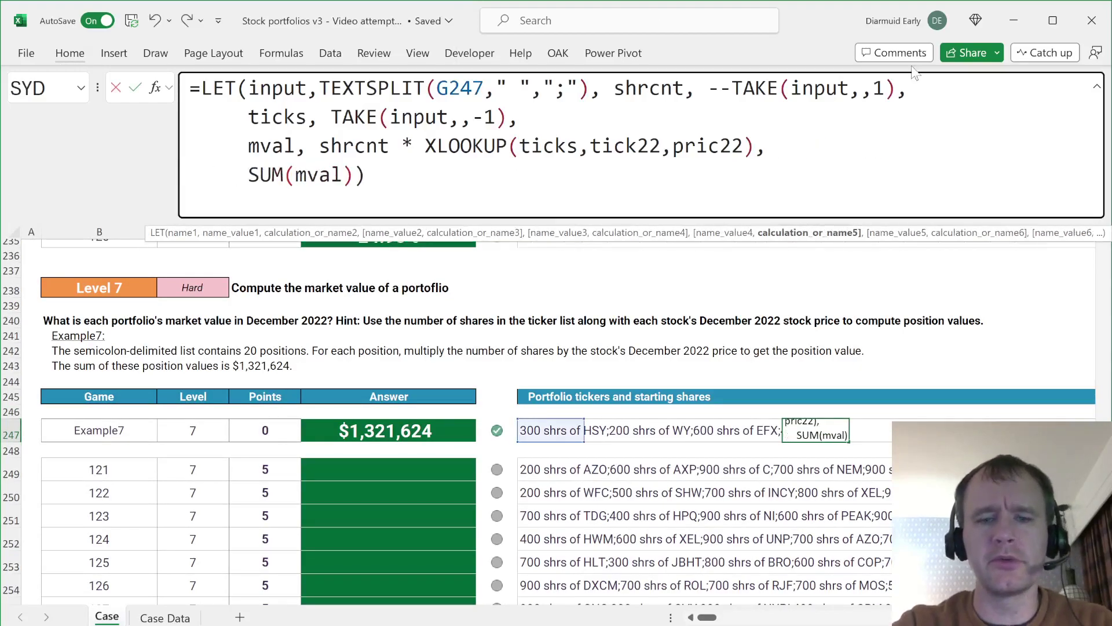
pyautogui.write('out,')
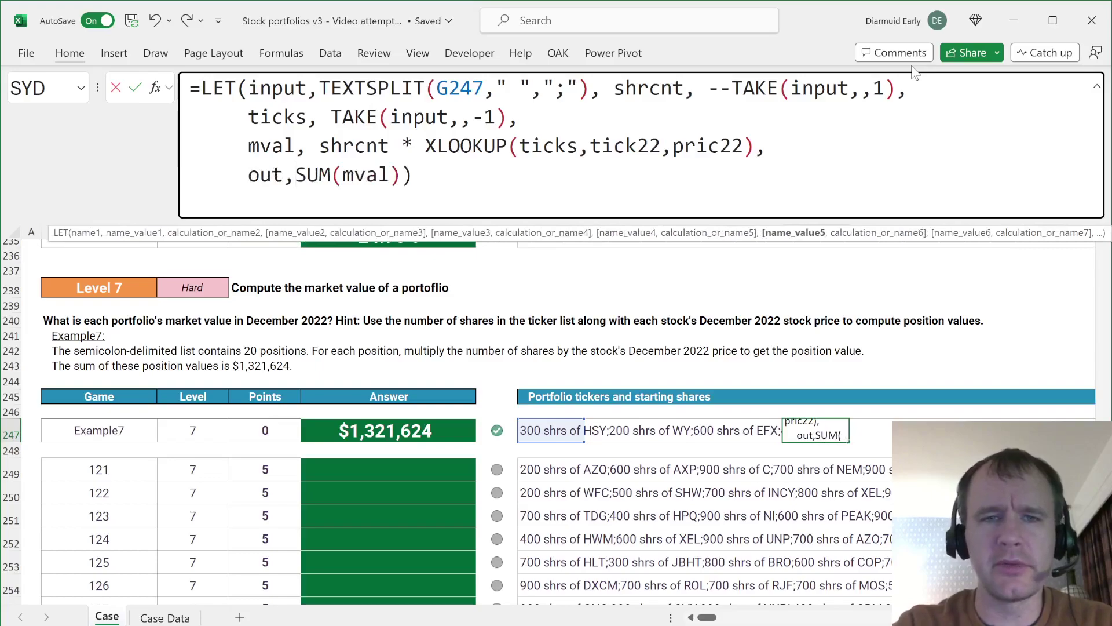
pyautogui.press('alt')
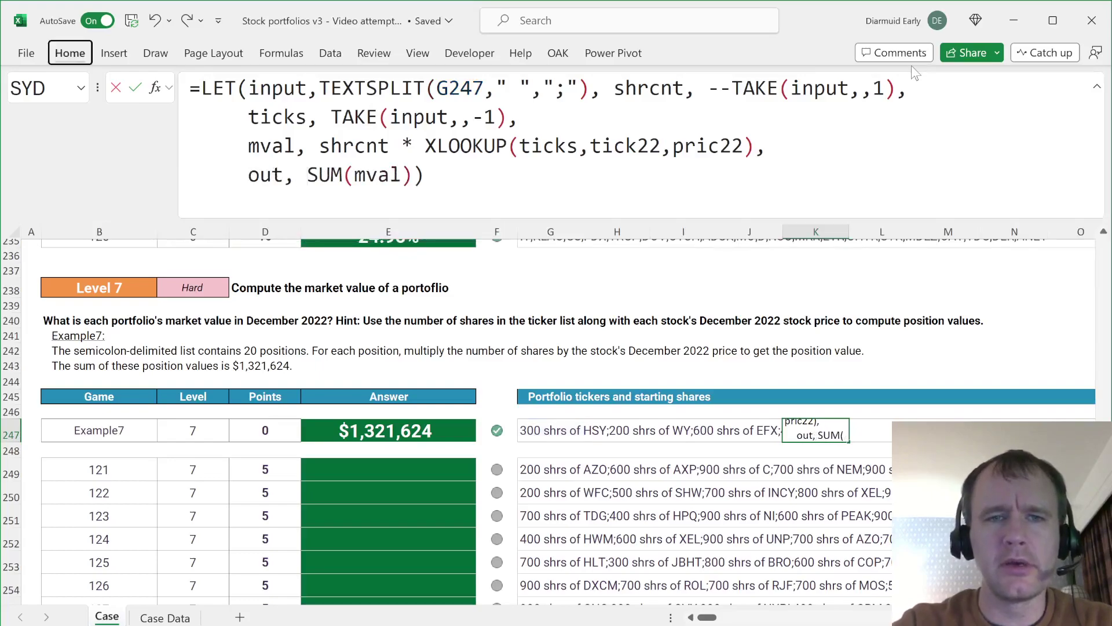
pyautogui.press('alt')
pyautogui.click(416, 177)
pyautogui.write(',')
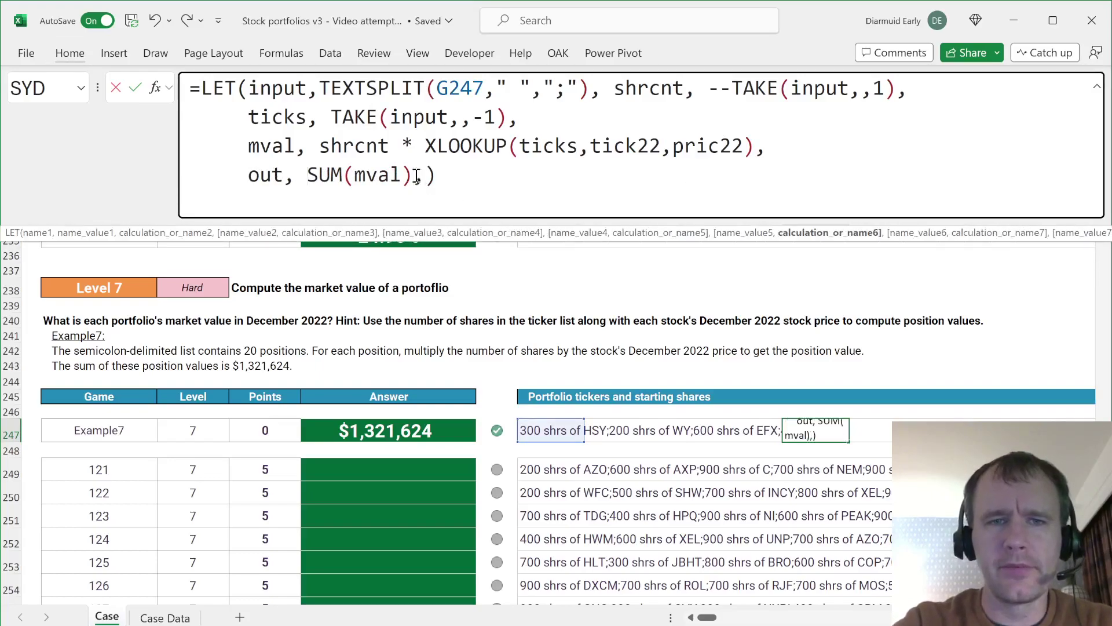
# Step: Add a variable check, defined as HSTACK(input, shrcnt, ticks, mval), to K247's LET formula and return check as its result
pyautogui.hotkey('alt', 'Return')
pyautogui.write('check, ')
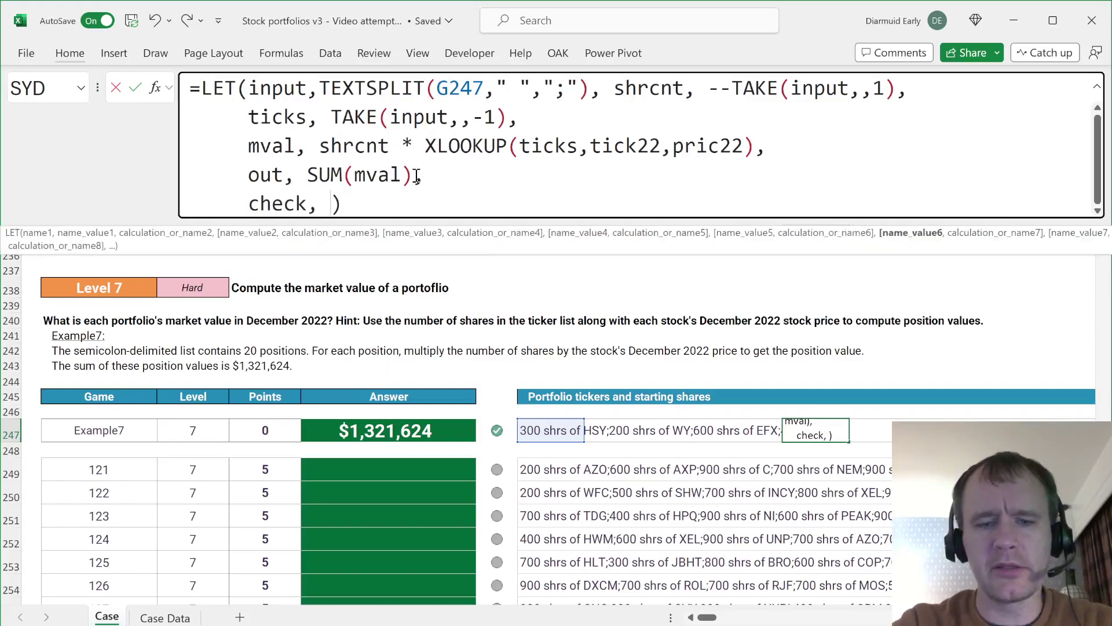
pyautogui.write('hst')
pyautogui.press('Tab')
pyautogui.write('i')
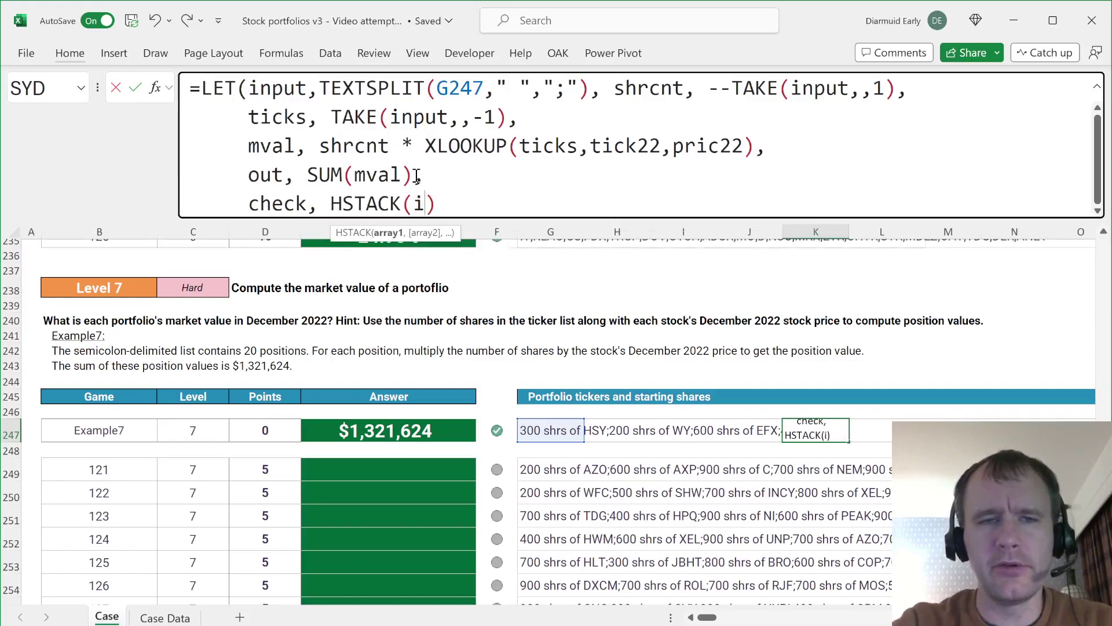
pyautogui.write('nput, ')
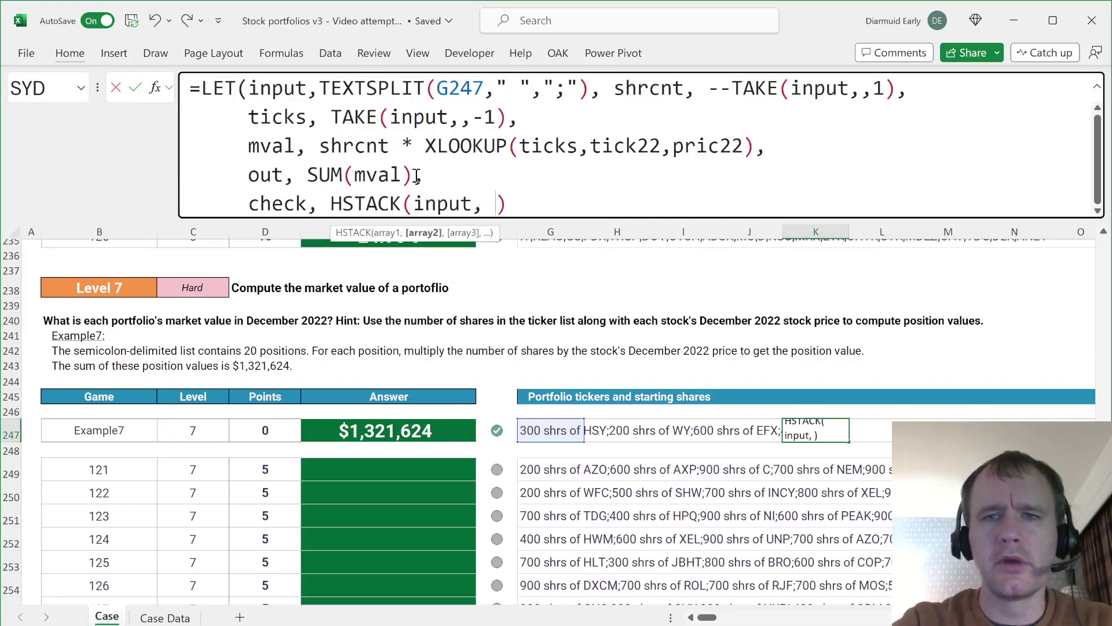
pyautogui.write('shrcnt, ')
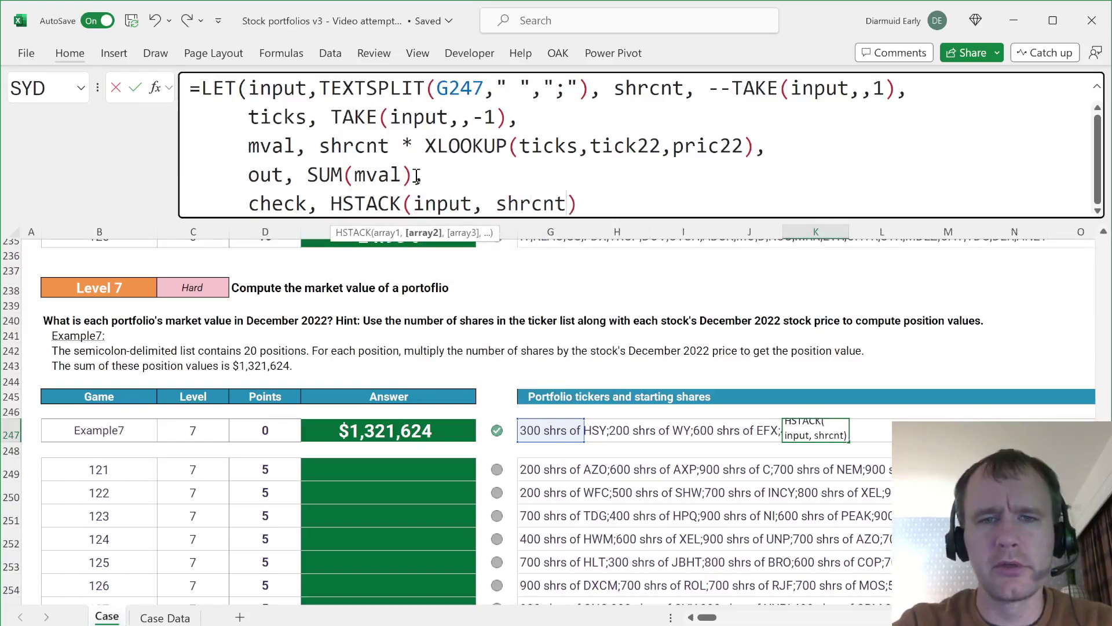
pyautogui.write('ticks, m')
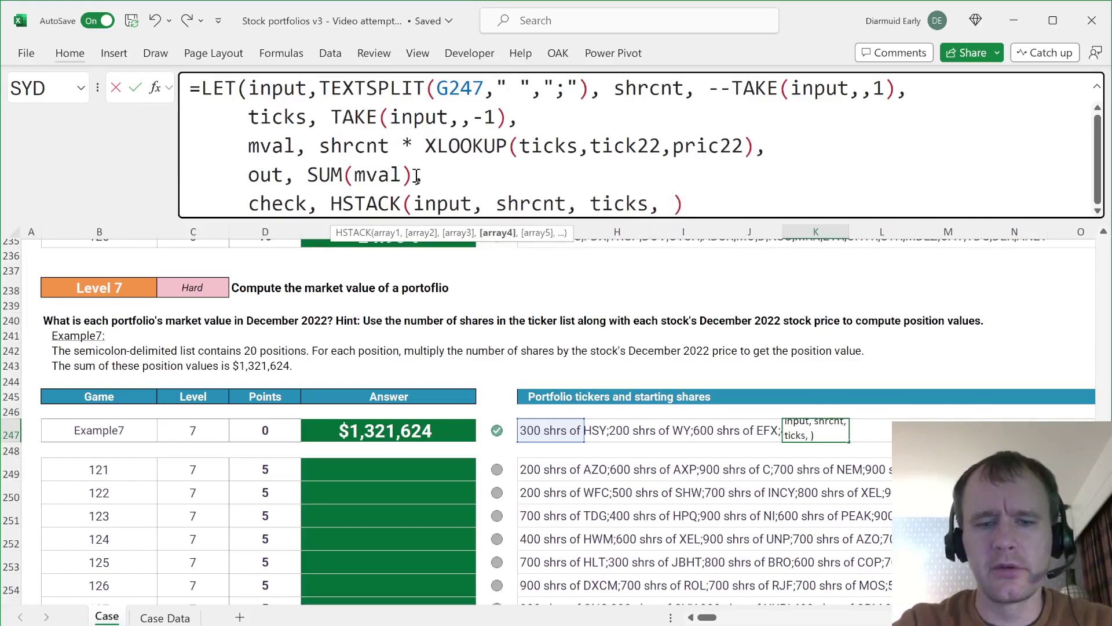
pyautogui.write('val)')
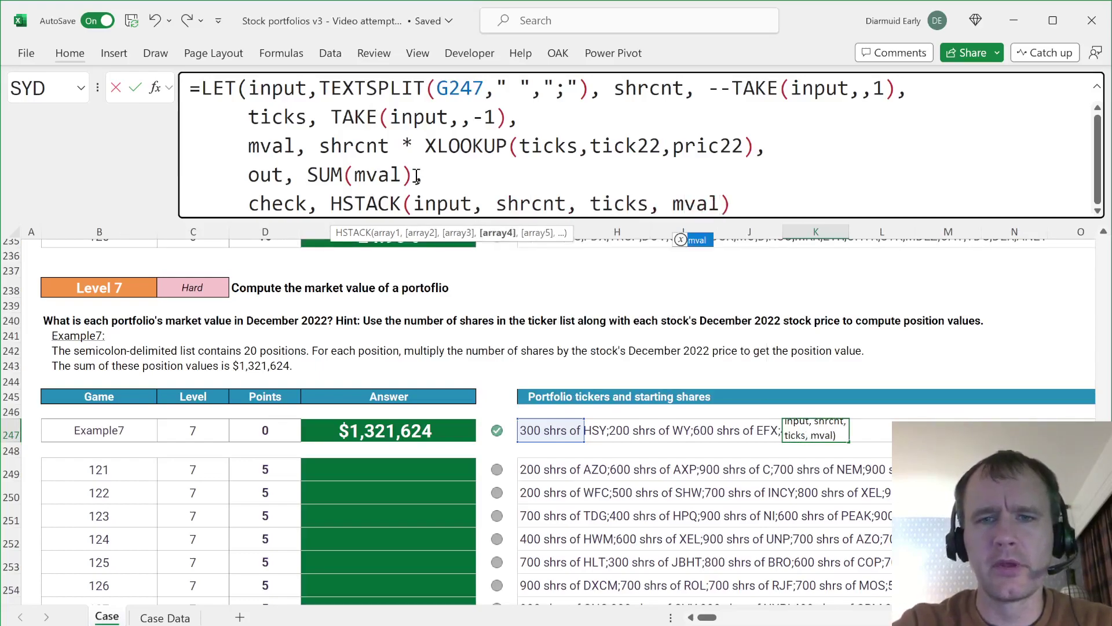
pyautogui.write(')')
pyautogui.write(', check')
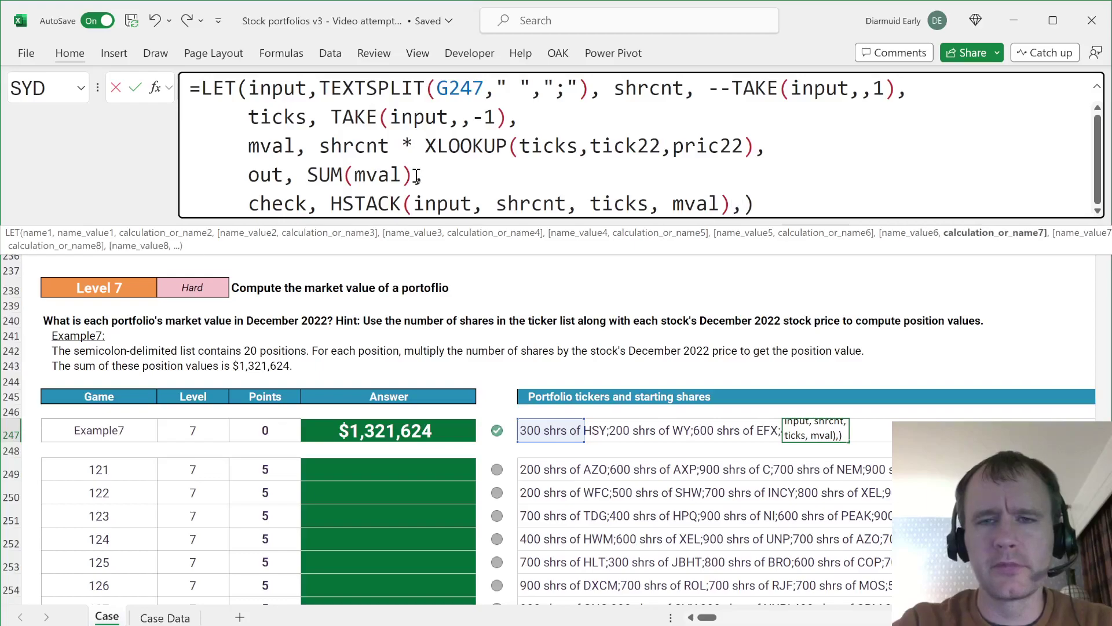
pyautogui.press('Return')
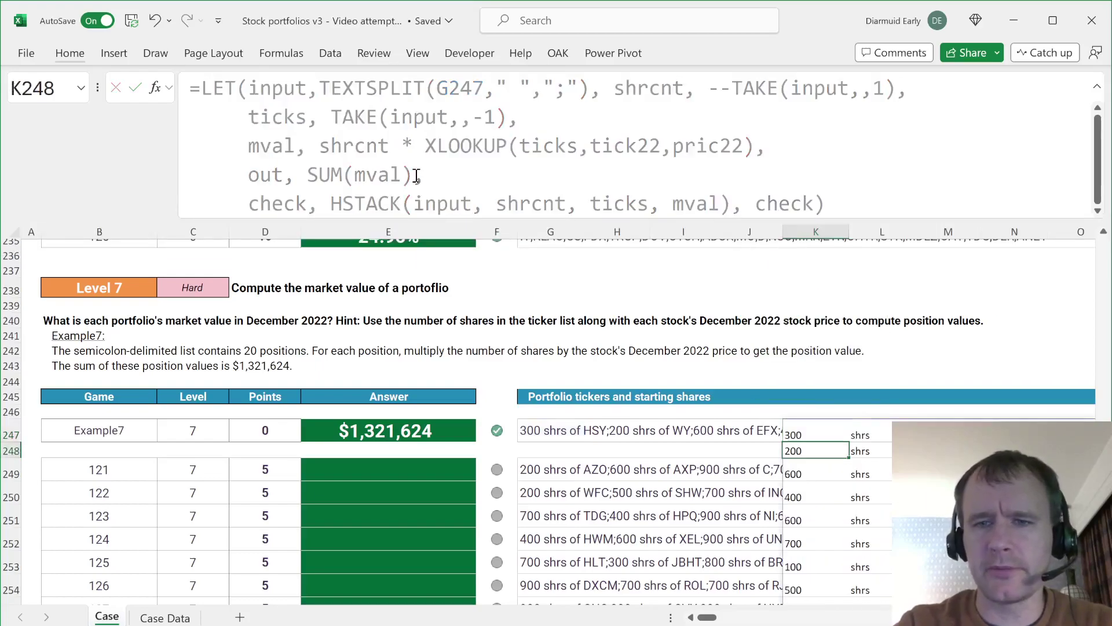
# Step: Examine the spilled check columns K to Q, comparing the split input with the share counts, tickers and market values
pyautogui.press('Right')
pyautogui.press('Right')
pyautogui.press('Right')
pyautogui.press('Right')
pyautogui.press('Right')
pyautogui.press('Right')
pyautogui.press('Right')
pyautogui.press('Right')
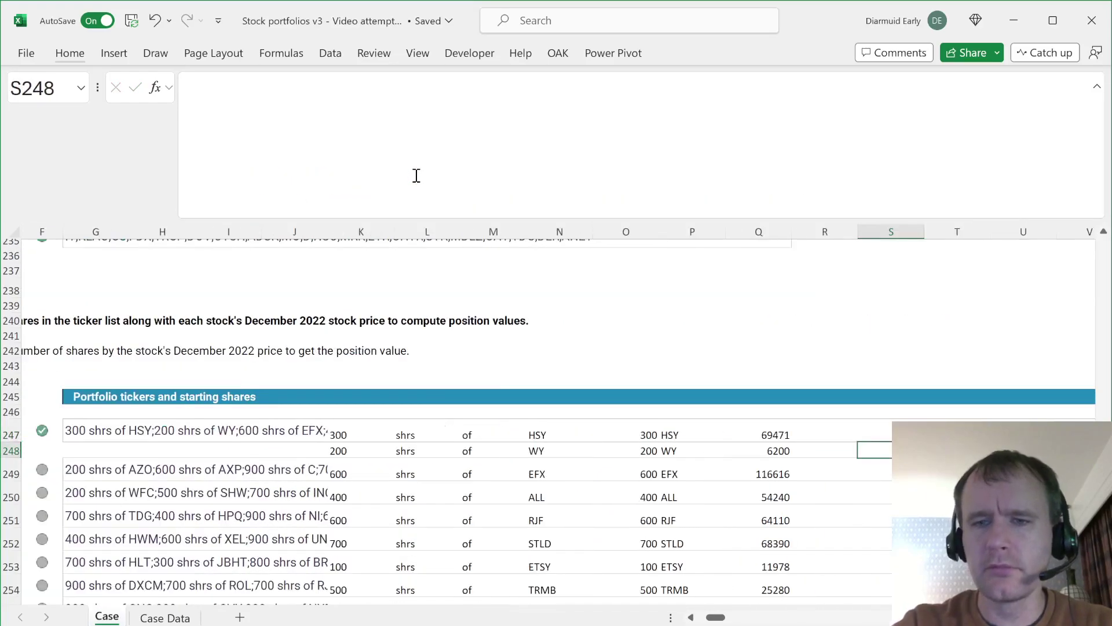
pyautogui.click(342, 432)
pyautogui.hotkey('shift', 'Right')
pyautogui.hotkey('shift', 'Right')
pyautogui.hotkey('shift', 'Right')
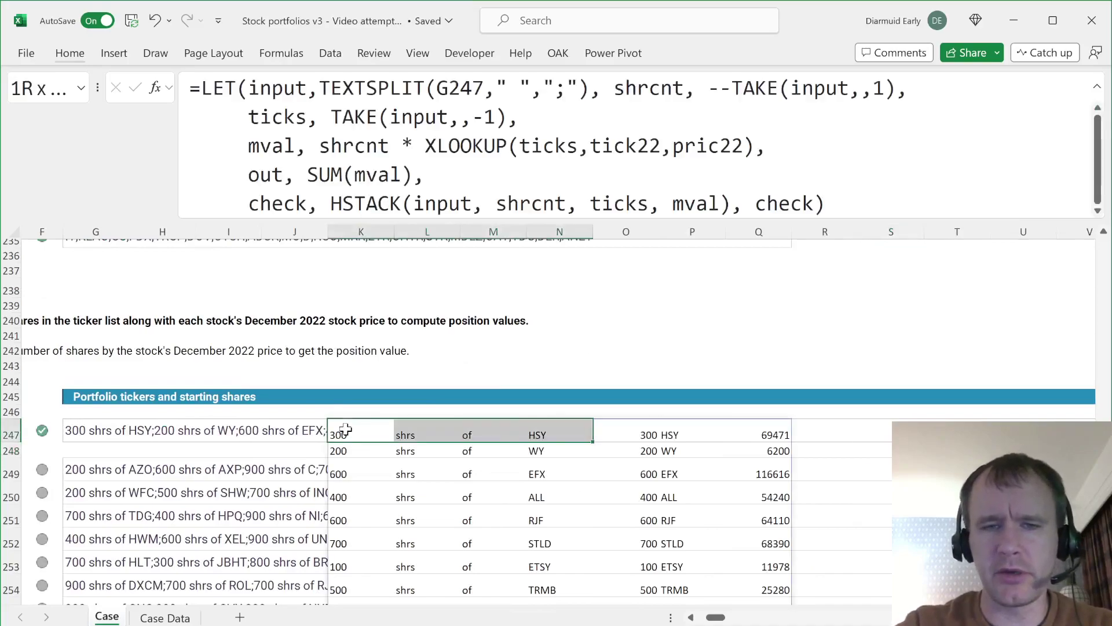
pyautogui.hotkey('ctrl', 'shift', 'Down')
pyautogui.press('Right')
pyautogui.press('Right')
pyautogui.press('Right')
pyautogui.press('Right')
pyautogui.press('Right')
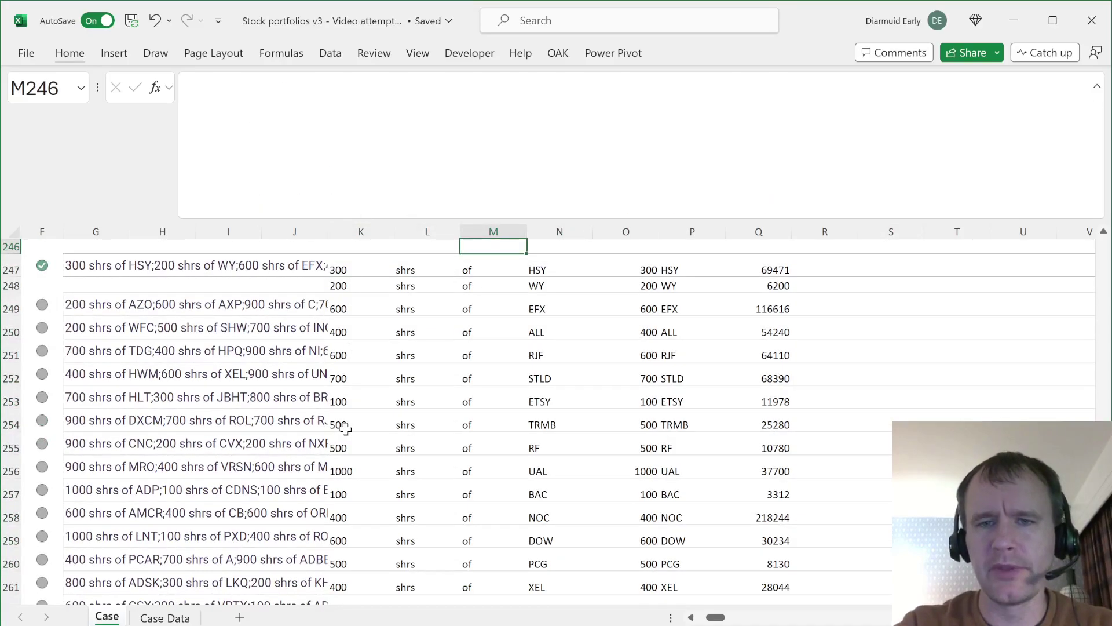
pyautogui.press('Left')
pyautogui.hotkey('ctrl', 'shift', 'Down')
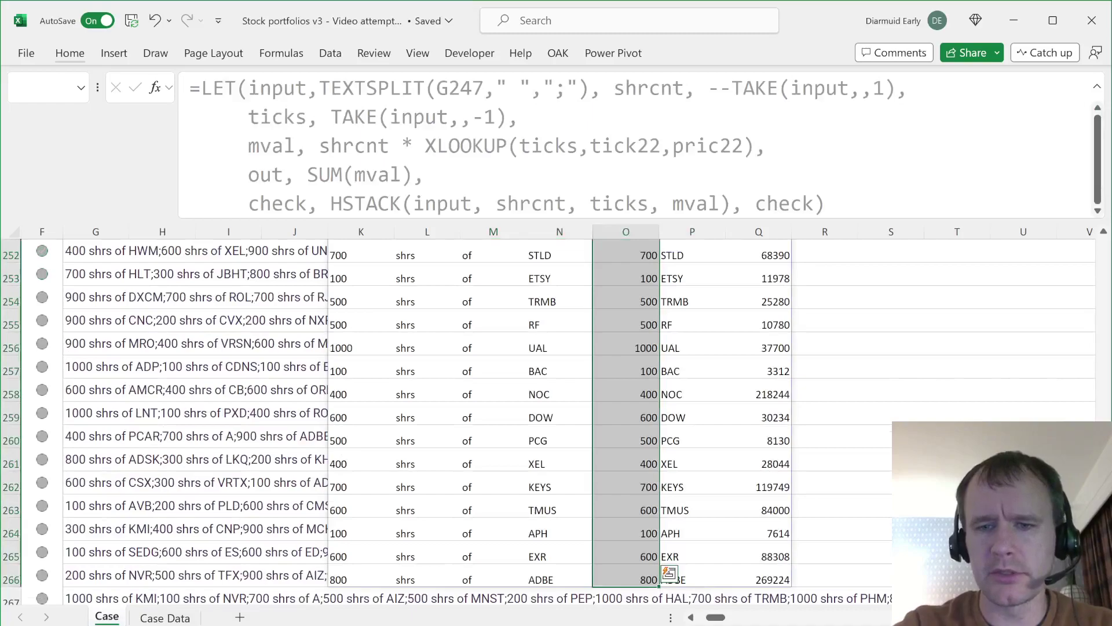
pyautogui.press('Right')
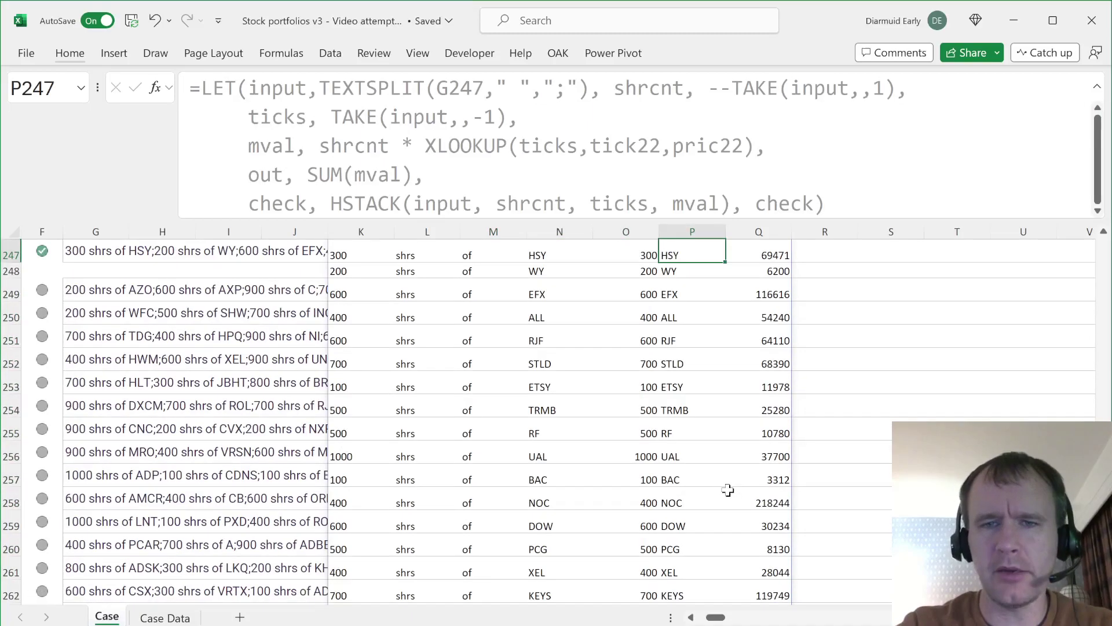
pyautogui.press('Up')
pyautogui.press('Down')
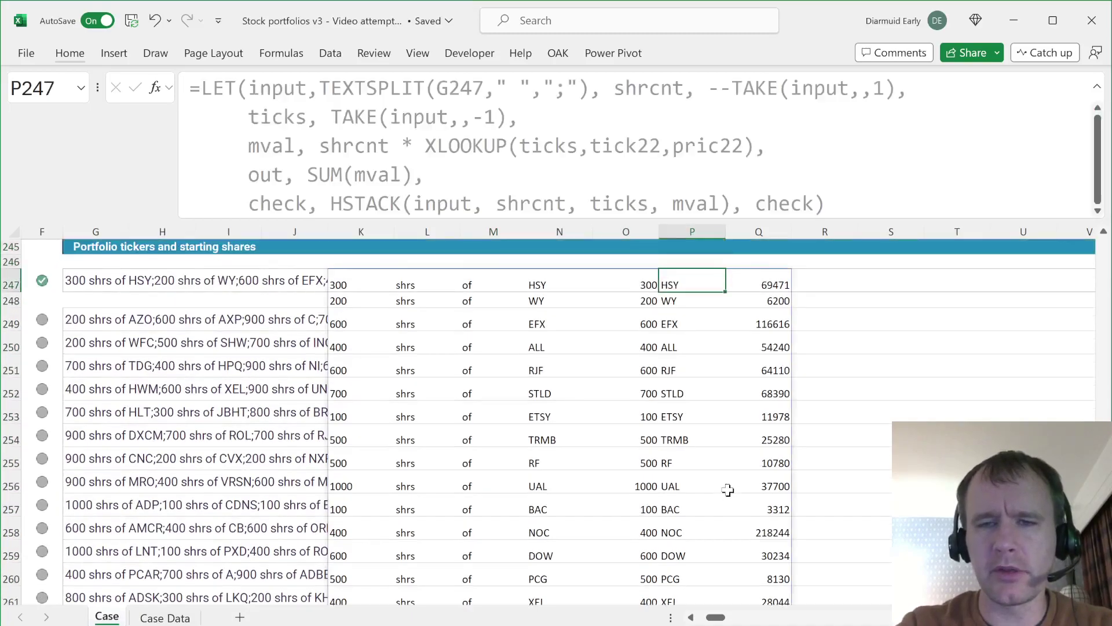
pyautogui.press('Right')
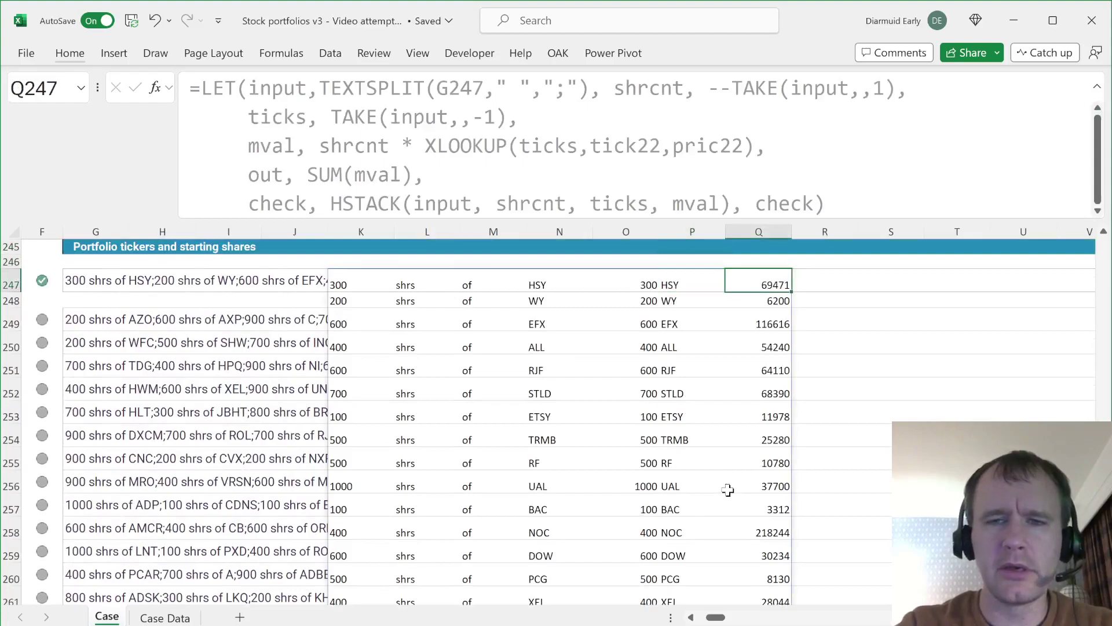
# Step: In R247, enter a check formula multiplying XLOOKUP(P247,tick22,pric22) by the share count in O247
pyautogui.press('Right')
pyautogui.write('=')
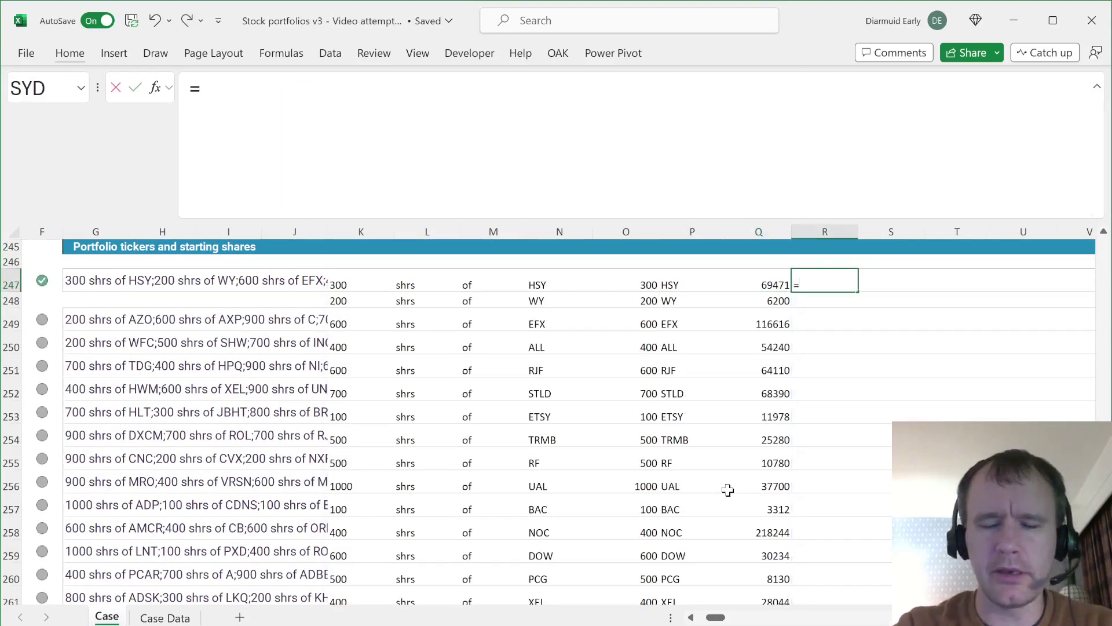
pyautogui.write('xl')
pyautogui.press('Tab')
pyautogui.press('Left')
pyautogui.press('Left')
pyautogui.write(',ti')
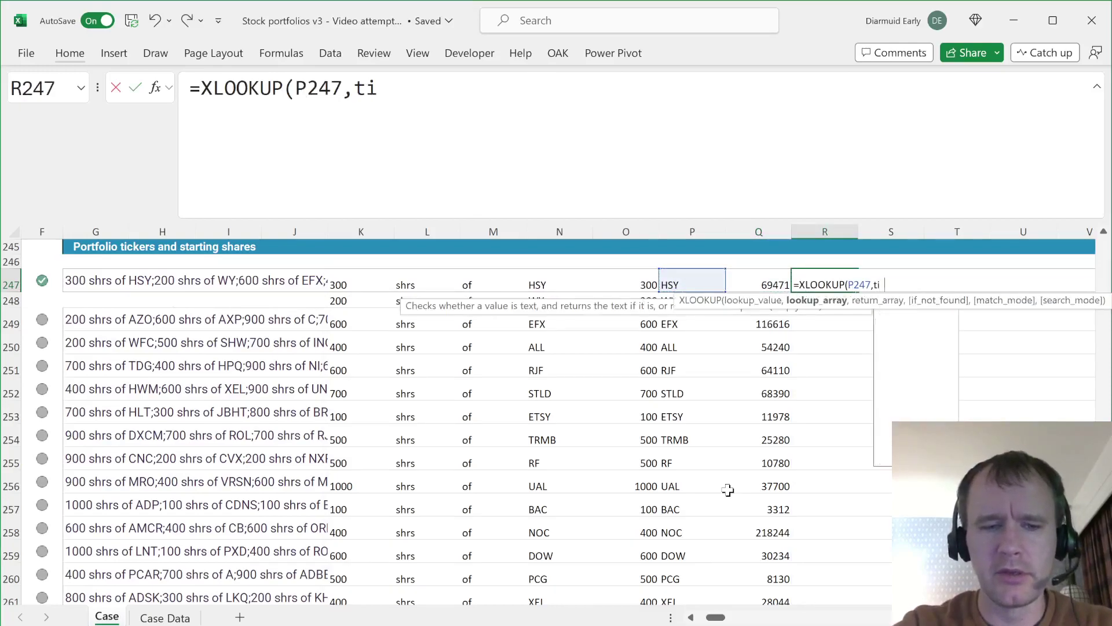
pyautogui.write('ck22,pric22)*')
pyautogui.press('Left')
pyautogui.press('Left')
pyautogui.press('Left')
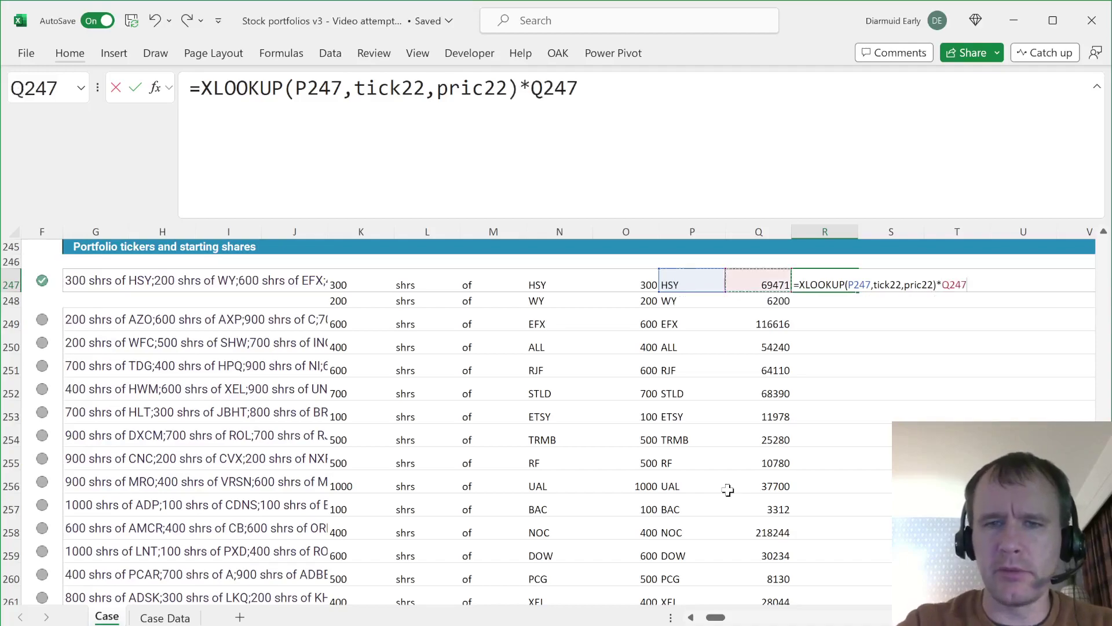
pyautogui.press('Return')
# Step: Fill the R247 check formula down to R266 and compare it with the market values in column Q
pyautogui.press('Up')
pyautogui.press('Left')
pyautogui.hotkey('ctrl', 'Down')
pyautogui.press('Right')
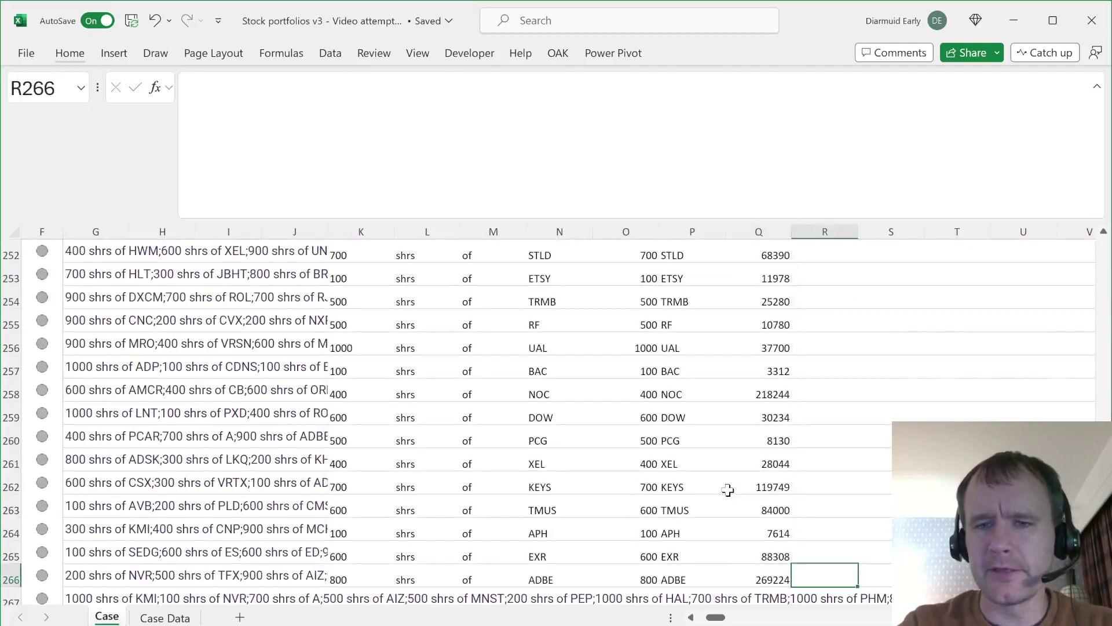
pyautogui.hotkey('ctrl', 'shift', 'Up')
pyautogui.hotkey('ctrl', 'd')
pyautogui.press('Up')
pyautogui.press('Up')
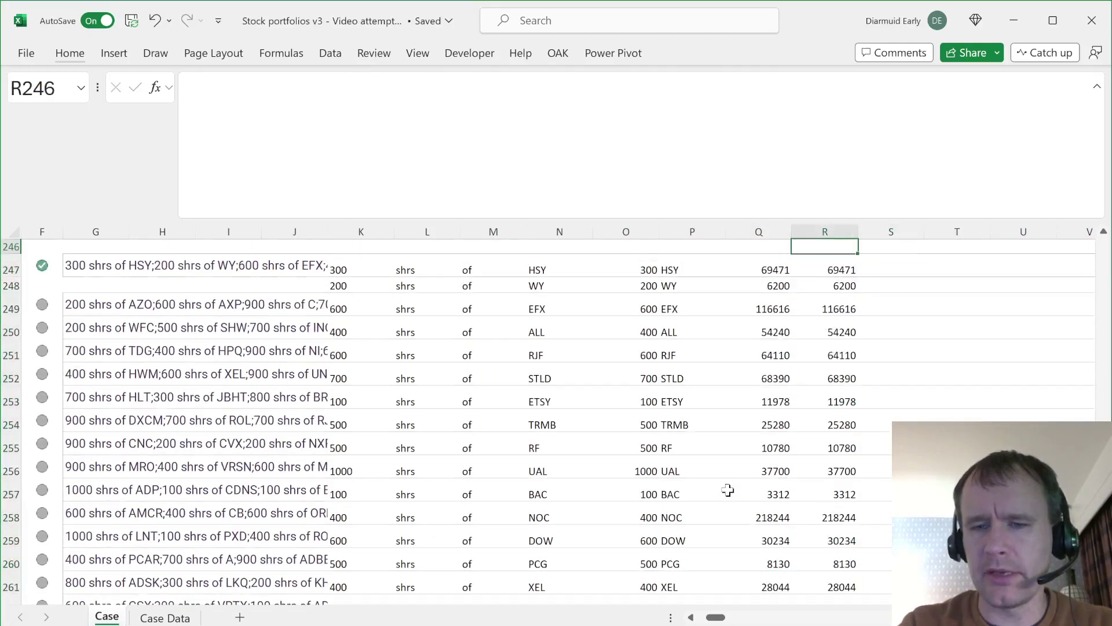
# Step: Clear the check formulas from column R beside the spilled results
pyautogui.press('Down')
pyautogui.press('Down')
pyautogui.hotkey('ctrl', 'shift', 'Down')
pyautogui.press('Delete')
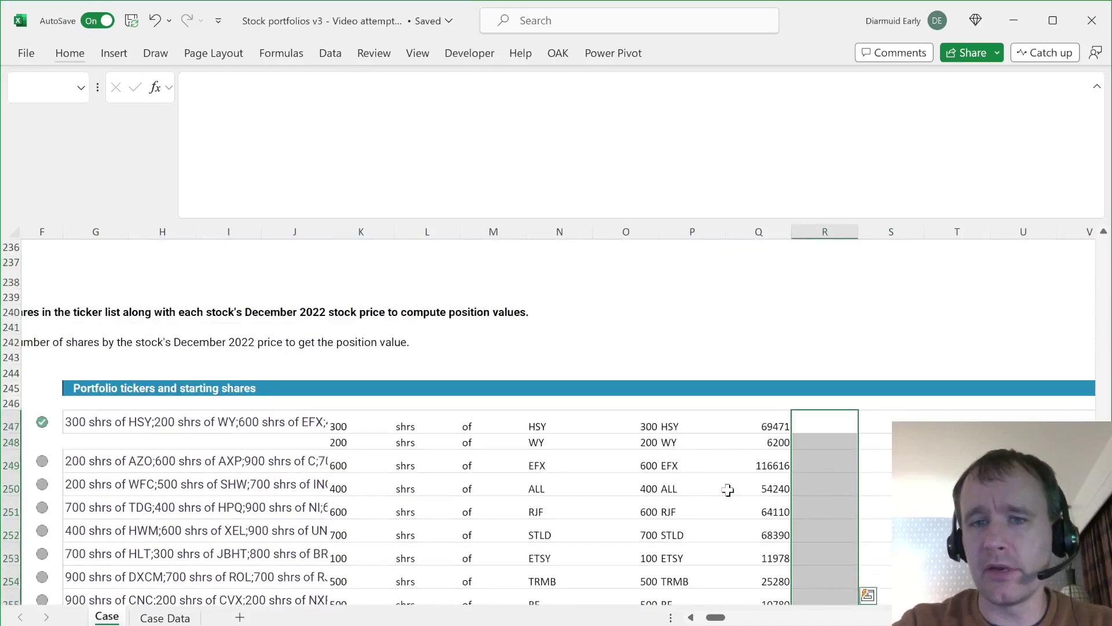
# Step: Change the final argument of K247's LET formula from check to out
pyautogui.press('Left')
pyautogui.hotkey('ctrl', 'Left')
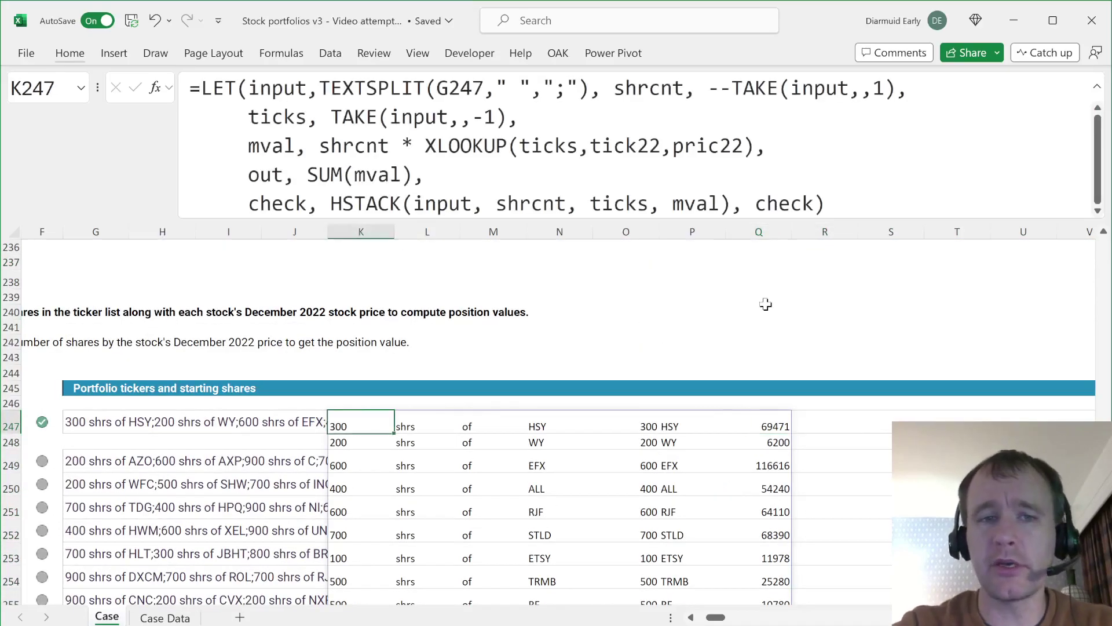
pyautogui.doubleClick(774, 203)
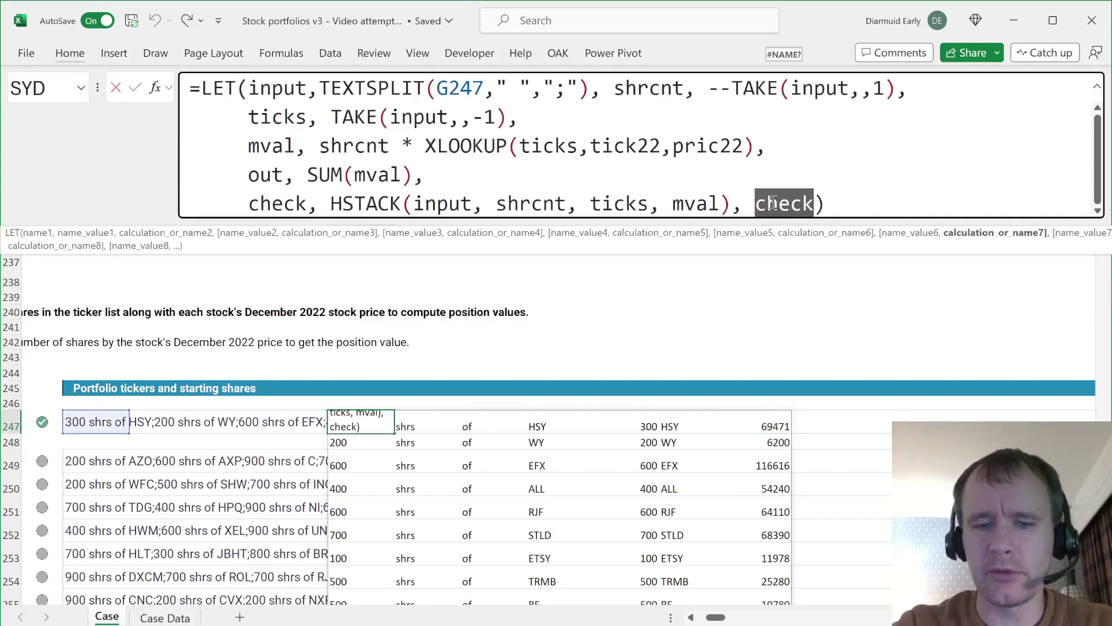
pyautogui.write('out')
pyautogui.press('Return')
pyautogui.press('Up')
# Step: Move the LET formula text from K247 into the Example7 answer cell E247, leaving K247 empty
pyautogui.moveTo(824, 202); pyautogui.dragTo(108, 58)
pyautogui.press('Delete')
pyautogui.press('Left')
pyautogui.press('Left')
pyautogui.press('Left')
pyautogui.press('Left')
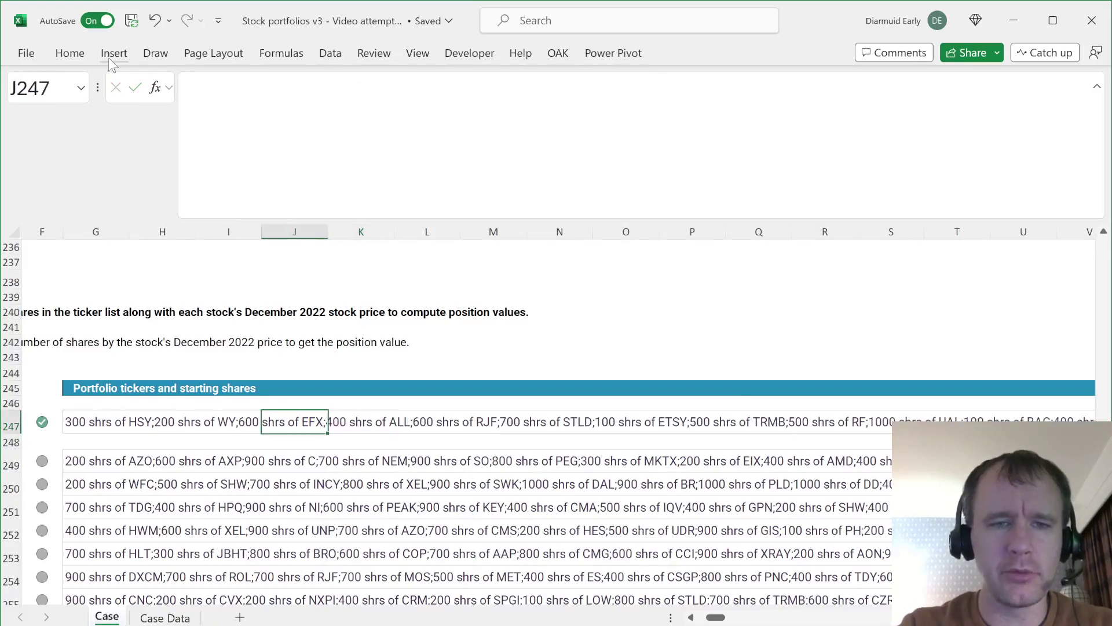
pyautogui.press('Home')
pyautogui.press('Right')
pyautogui.press('Right')
pyautogui.press('Right')
pyautogui.press('Right')
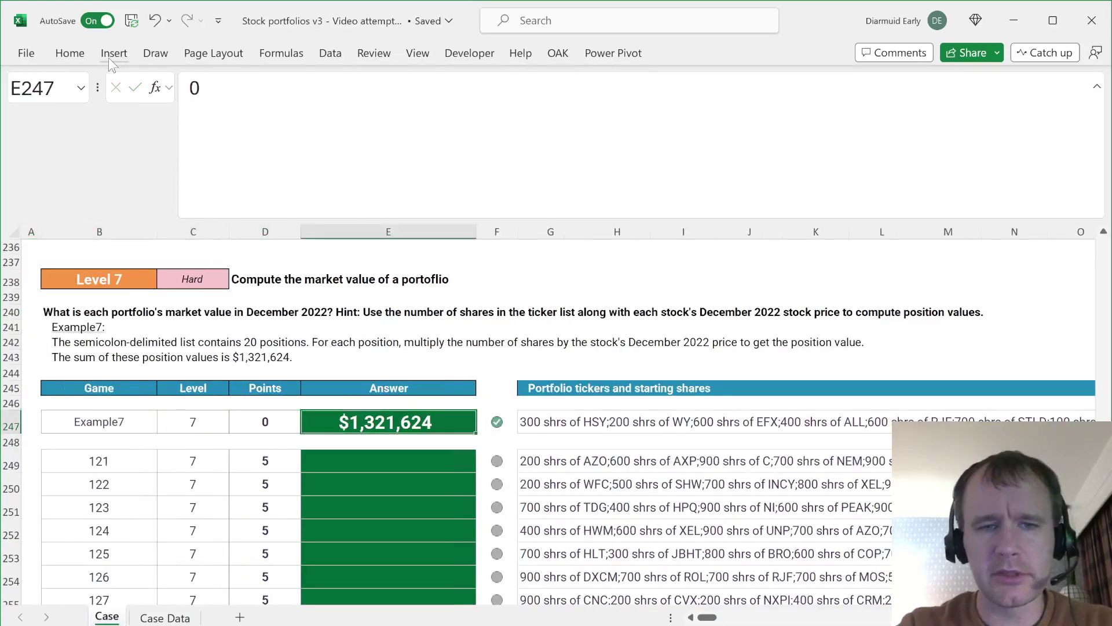
pyautogui.press('F2')
pyautogui.press('Return')
# Step: Copy the E247 formula to E249 and fill it down through E268 to answer games 121 to 140
pyautogui.press('Up')
pyautogui.hotkey('ctrl', 'c')
pyautogui.press('Down')
pyautogui.press('Down')
pyautogui.hotkey('ctrl', 'v')
pyautogui.hotkey('ctrl', 'Down')
pyautogui.hotkey('ctrl', 'shift', 'Up')
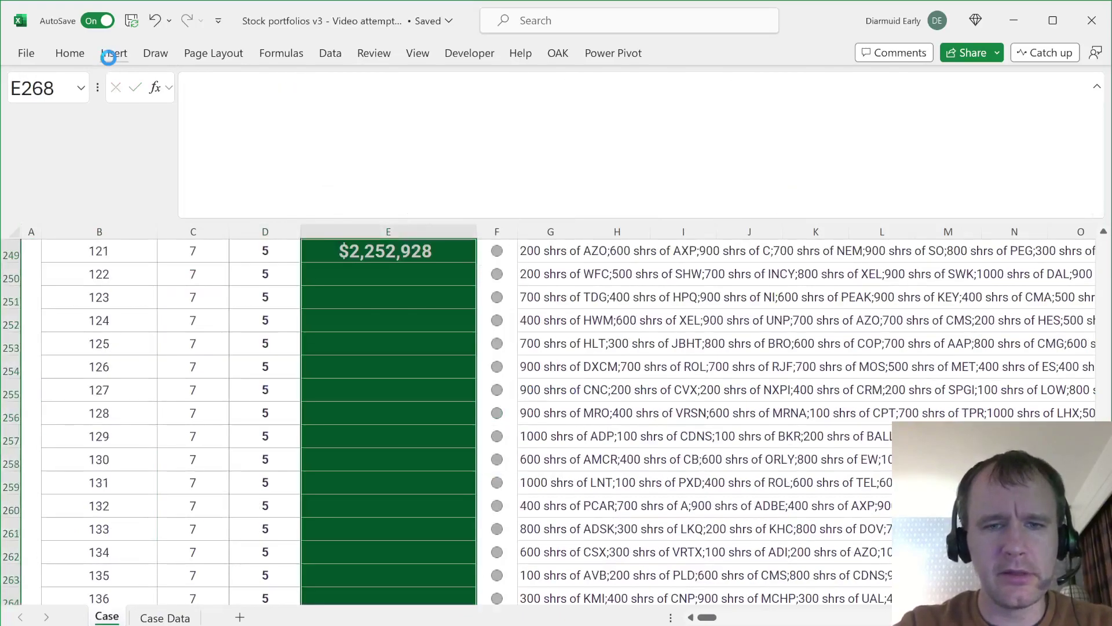
pyautogui.hotkey('ctrl', 'd')
pyautogui.press('Return')
pyautogui.press('Left')
pyautogui.press('Right')
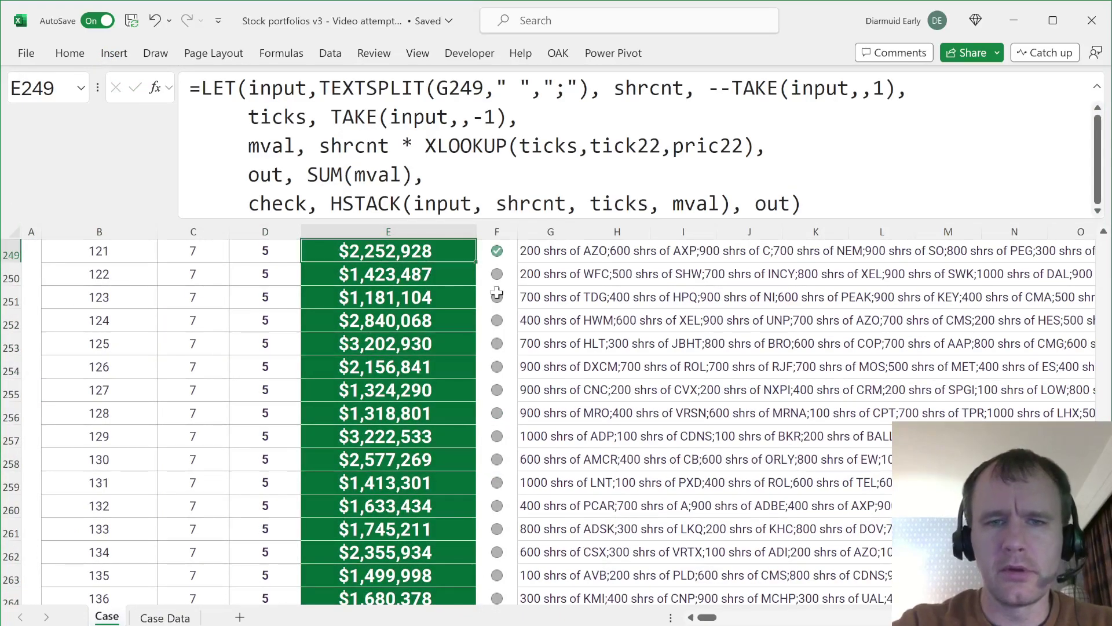
# Step: Check the Level 7 result marks, then read the Level 8 portfolio return task and its Example8 ticker list in G282
pyautogui.click(514, 267)
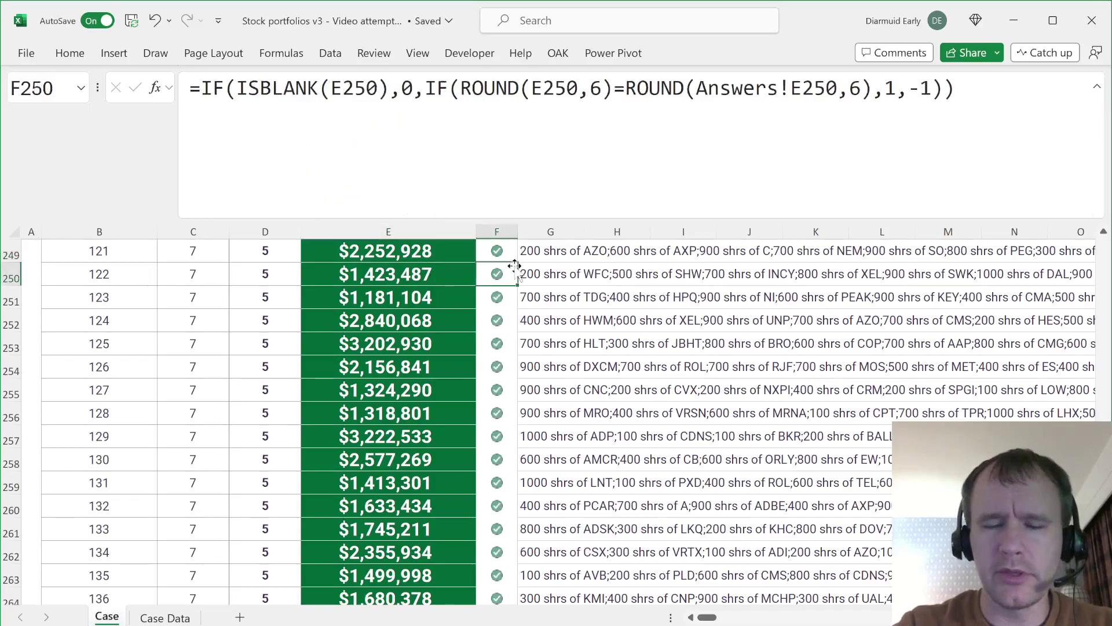
pyautogui.scroll(-6, 305, 435)
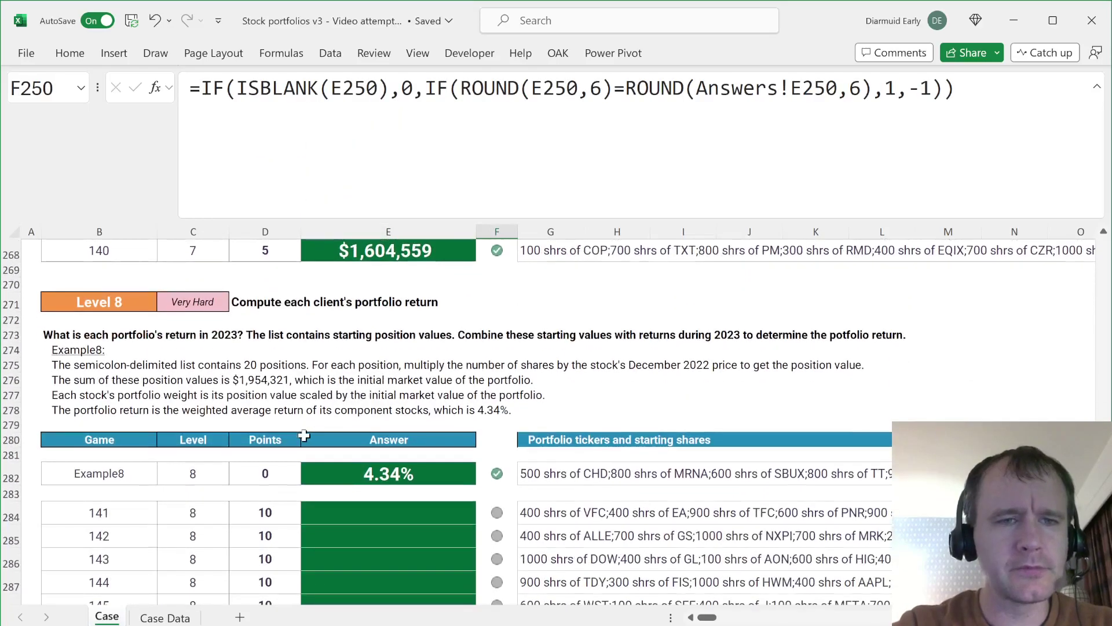
pyautogui.scroll(-1, 304, 435)
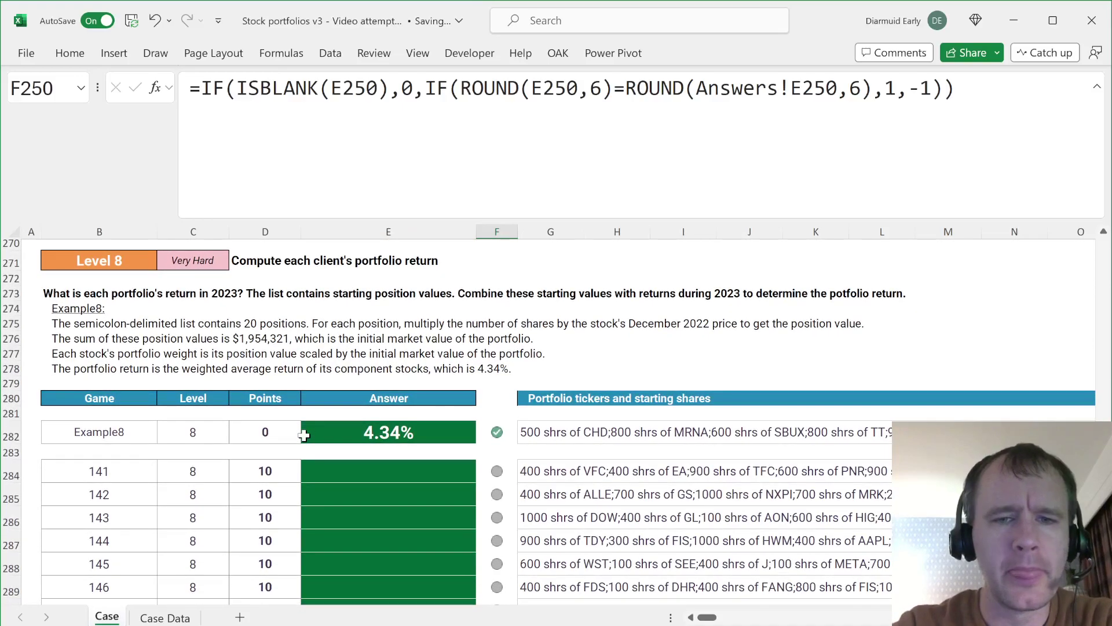
pyautogui.click(528, 431)
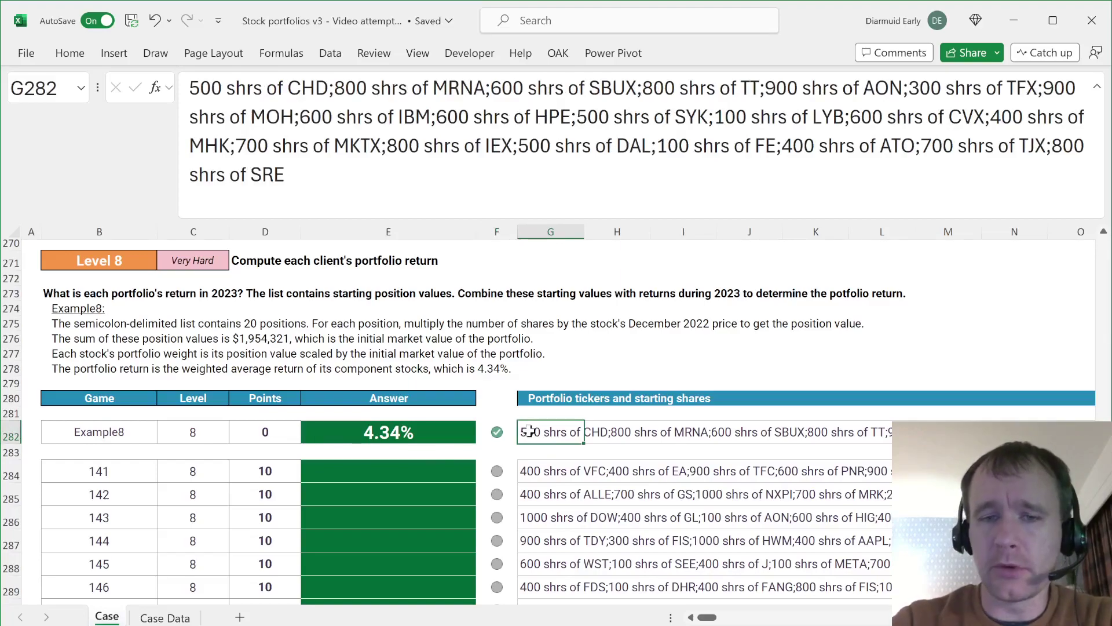
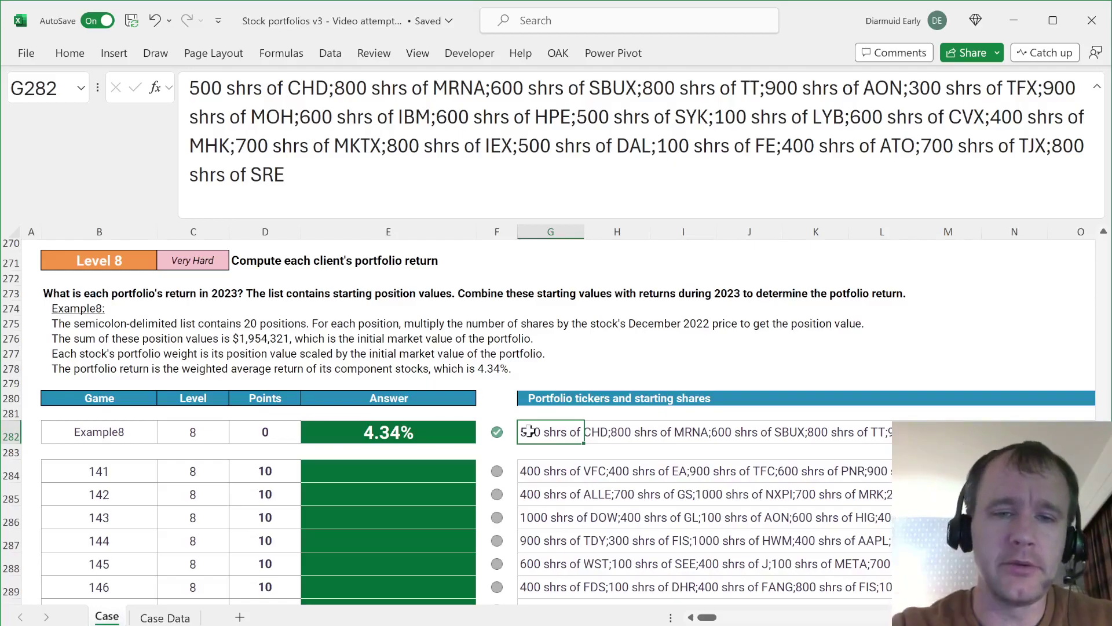
# Step: Copy the Level 7 LET formula from E268 into the game 141 answer cell E284
pyautogui.scroll(3, 528, 431)
pyautogui.click(428, 359)
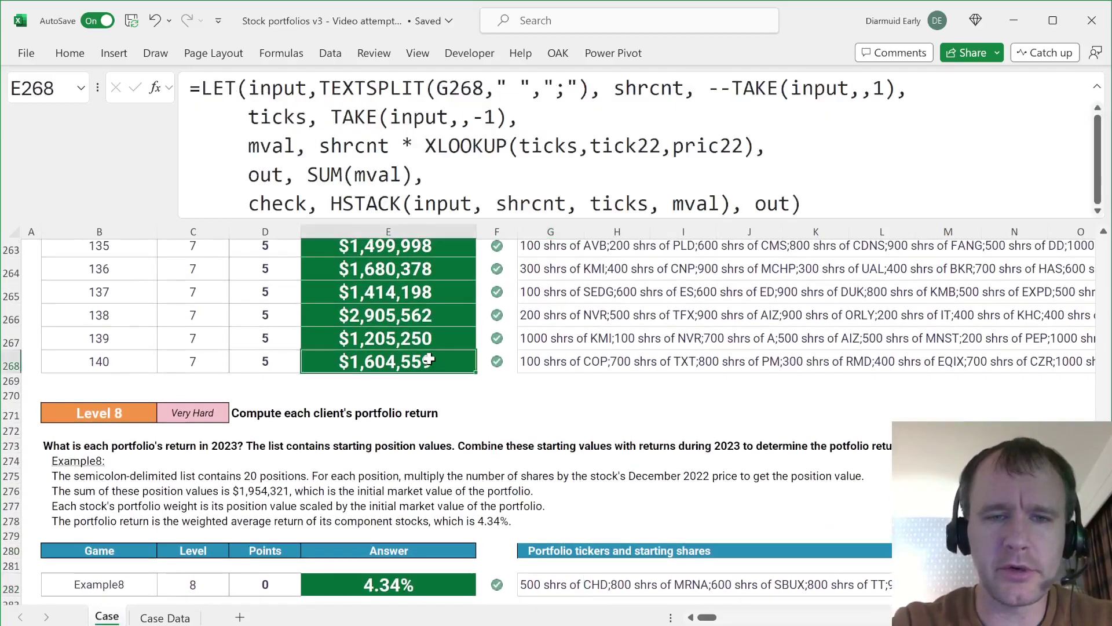
pyautogui.scroll(-2, 433, 443)
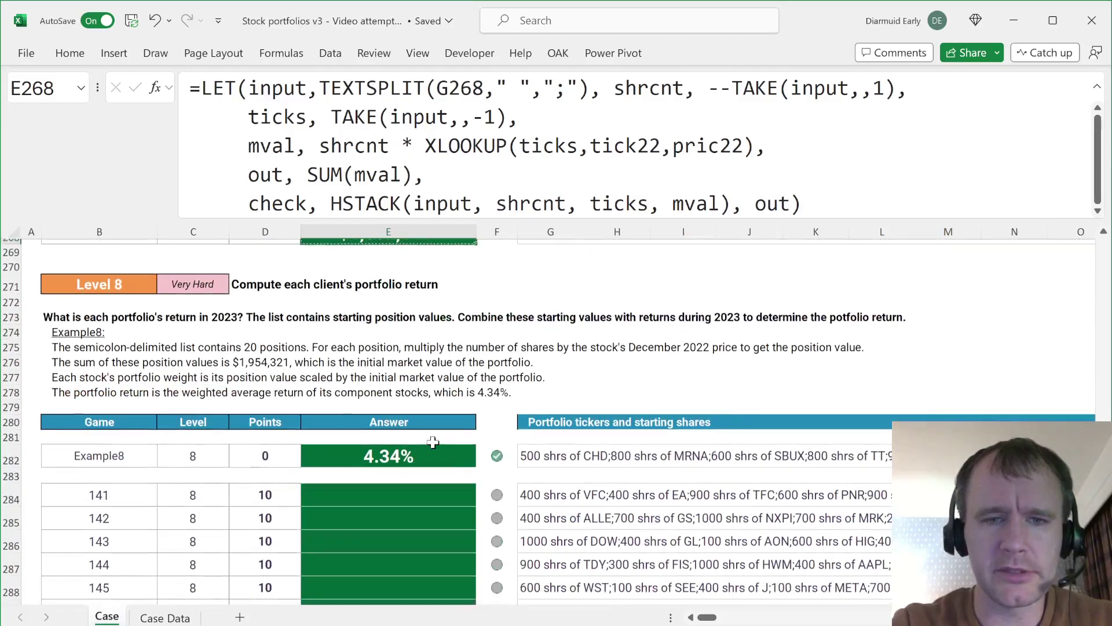
pyautogui.click(395, 488)
pyautogui.write('=LET(input,TEXTSPLIT(G284," ",";"), shrcnt, --TAKE(input,,1),     ticks, TAKE(input,,-1),     mval, shrcnt * XLOOKUP(ticks,tick22,pric22),     out, SUM(mval),     check, HSTACK(input, shrcnt, ticks, mval), out)')
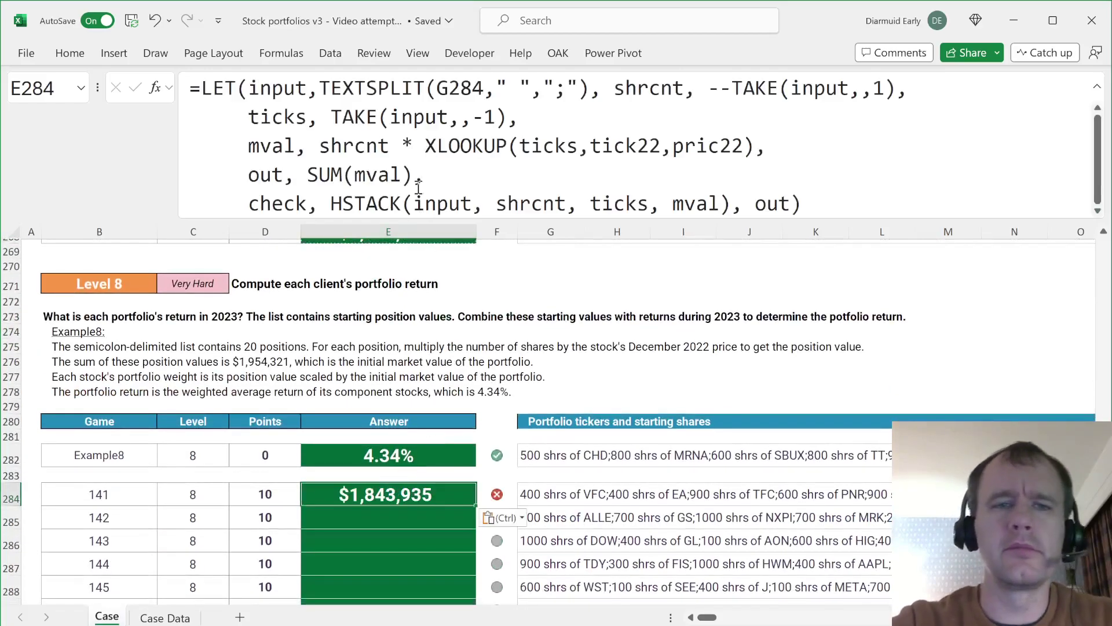
# Step: Enlarge the formula bar and rename the mval variable definition to mval22 in E284's LET formula
pyautogui.moveTo(385, 219); pyautogui.dragTo(386, 333)
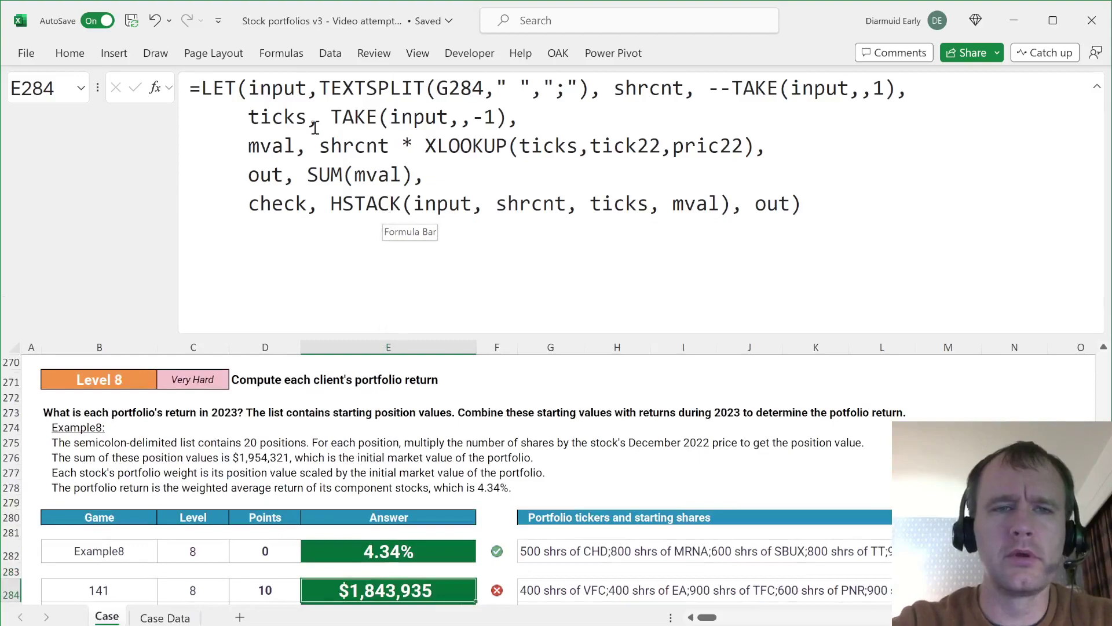
pyautogui.click(291, 146)
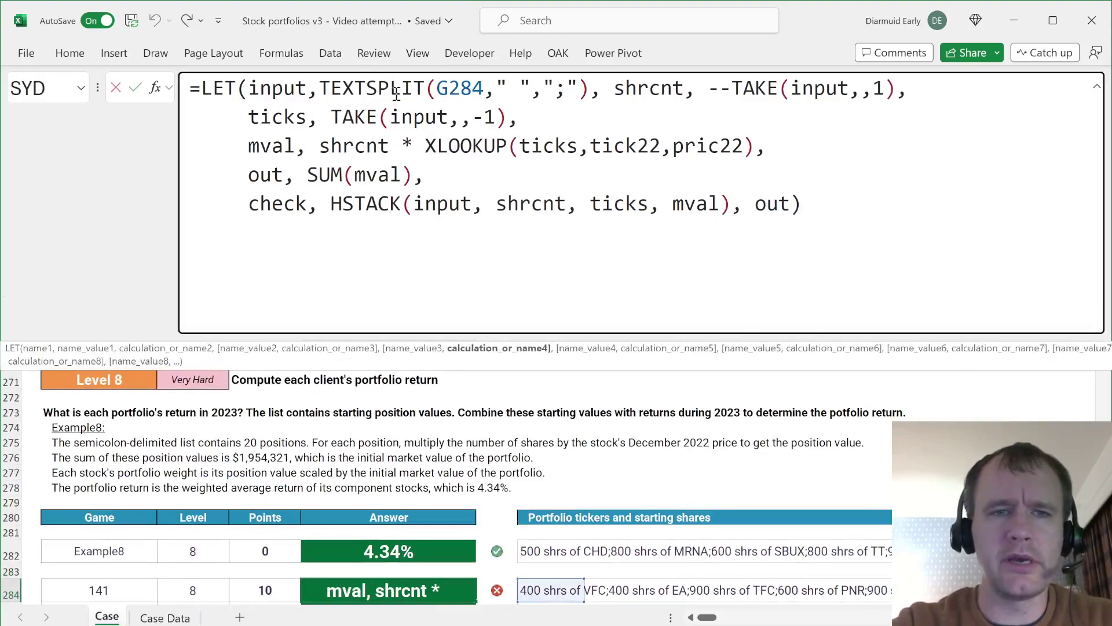
pyautogui.write('22')
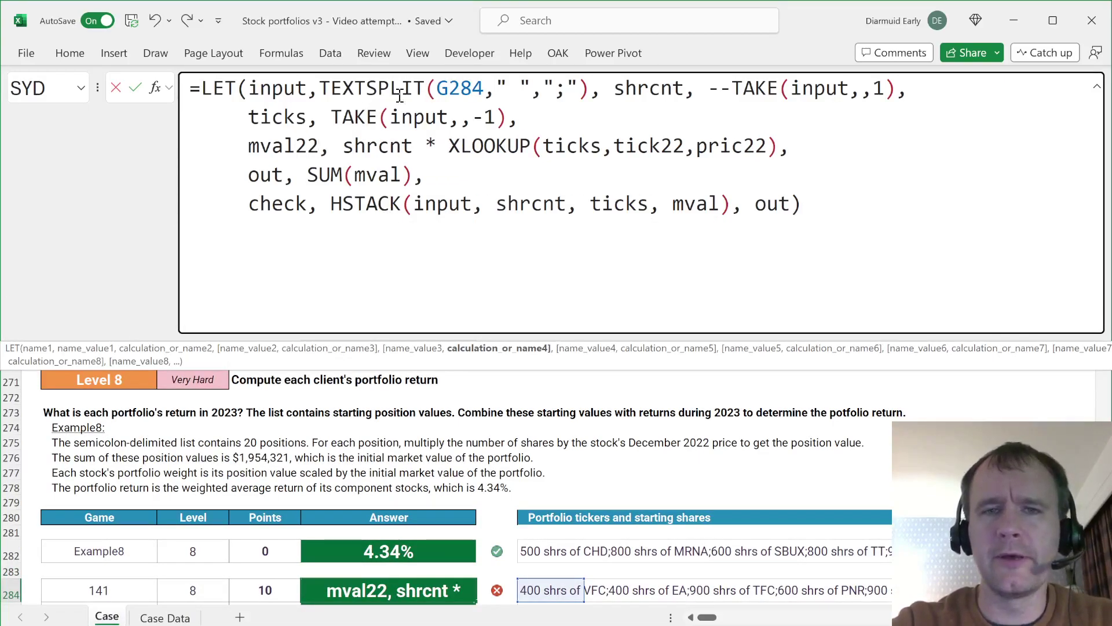
# Step: Duplicate the mval22 definition on its own line directly beneath the original in E284's formula
pyautogui.tripleClick(494, 149)
pyautogui.hotkey('ctrl', 'c')
pyautogui.press('End')
pyautogui.press('Delete')
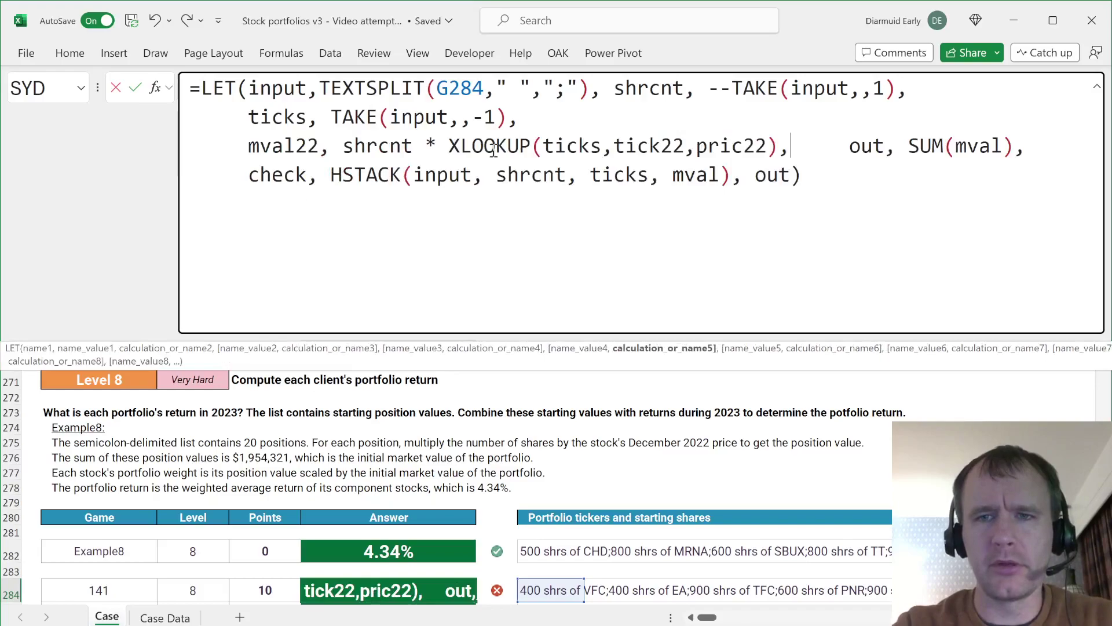
pyautogui.hotkey('alt', 'Return')
pyautogui.hotkey('ctrl', 'v')
pyautogui.hotkey('alt', 'Return')
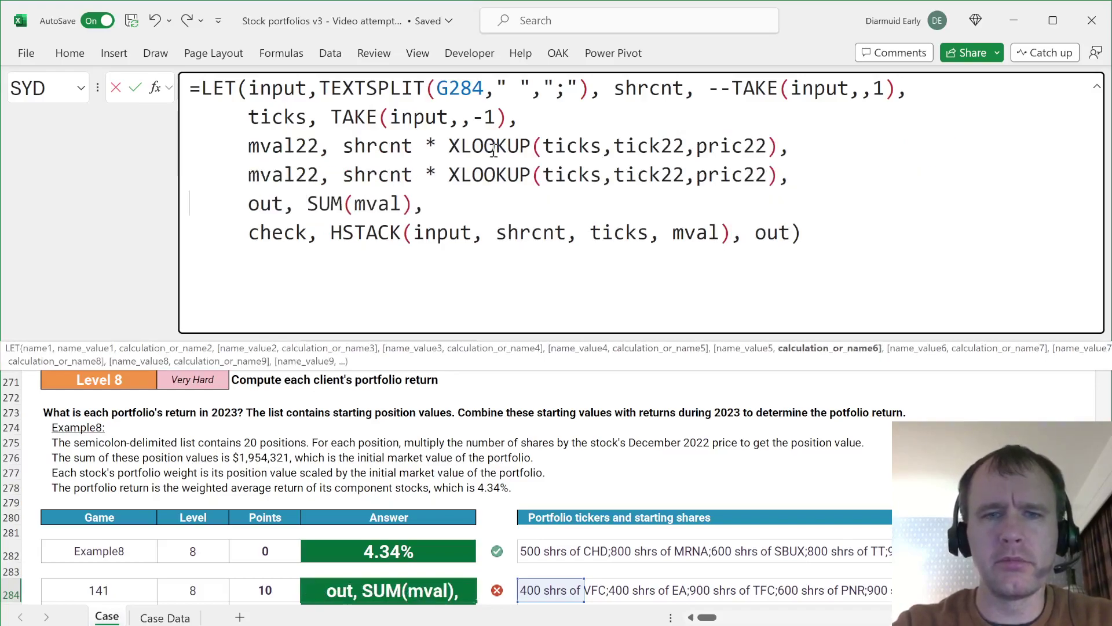
# Step: Change the duplicated definition to mval23, looking up ticks in tick23 and returning pric23
pyautogui.click(321, 178)
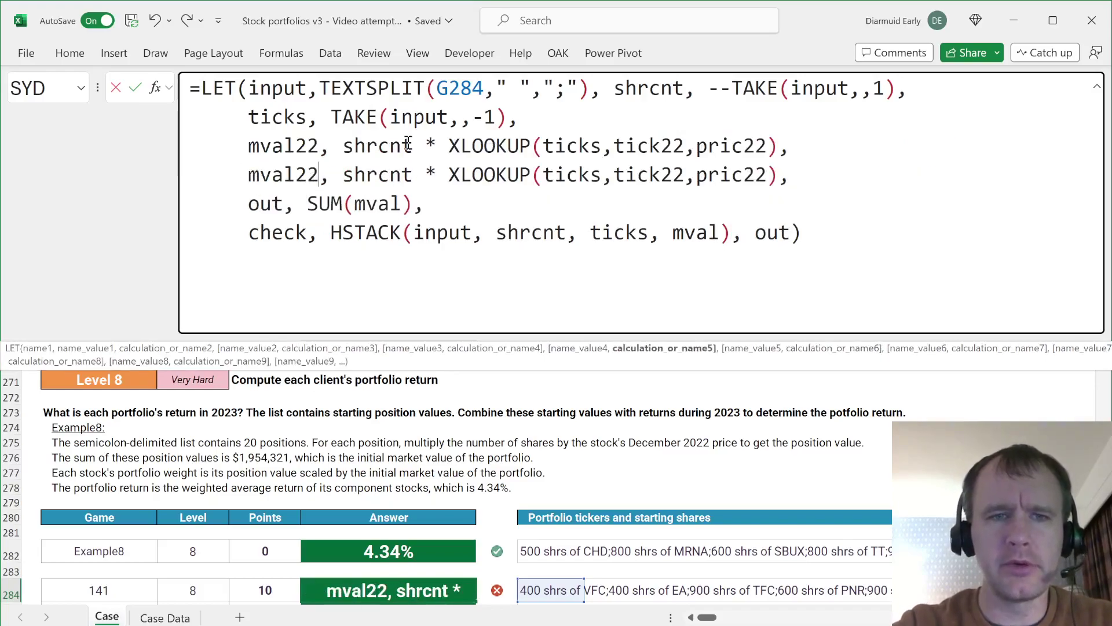
pyautogui.click(676, 174)
pyautogui.press('BackSpace')
pyautogui.write('3')
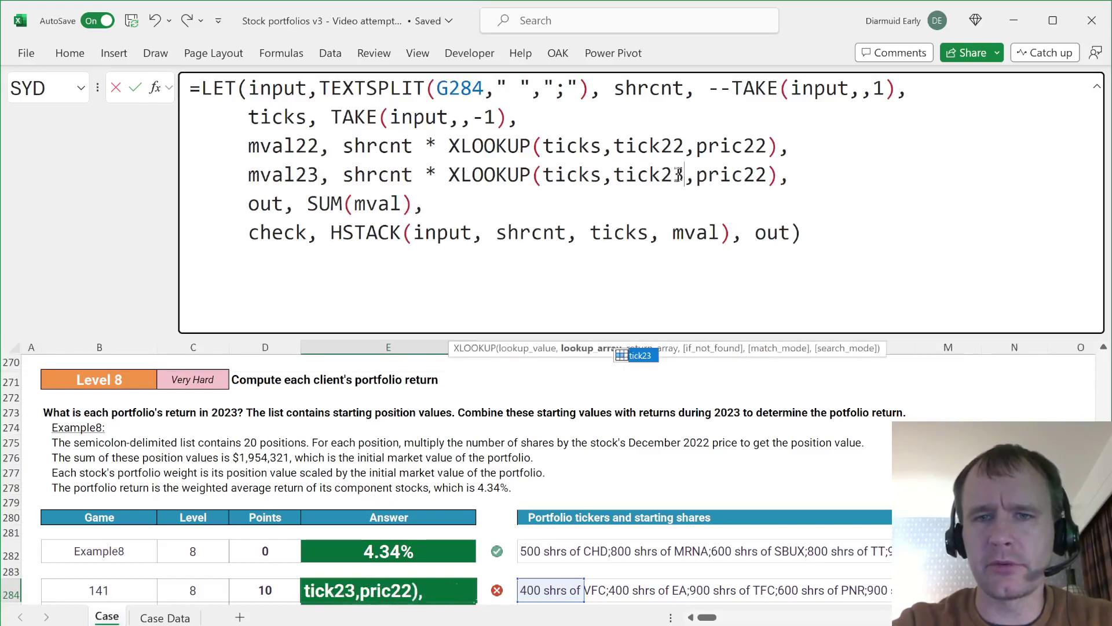
pyautogui.click(765, 174)
pyautogui.press('BackSpace')
pyautogui.write('3')
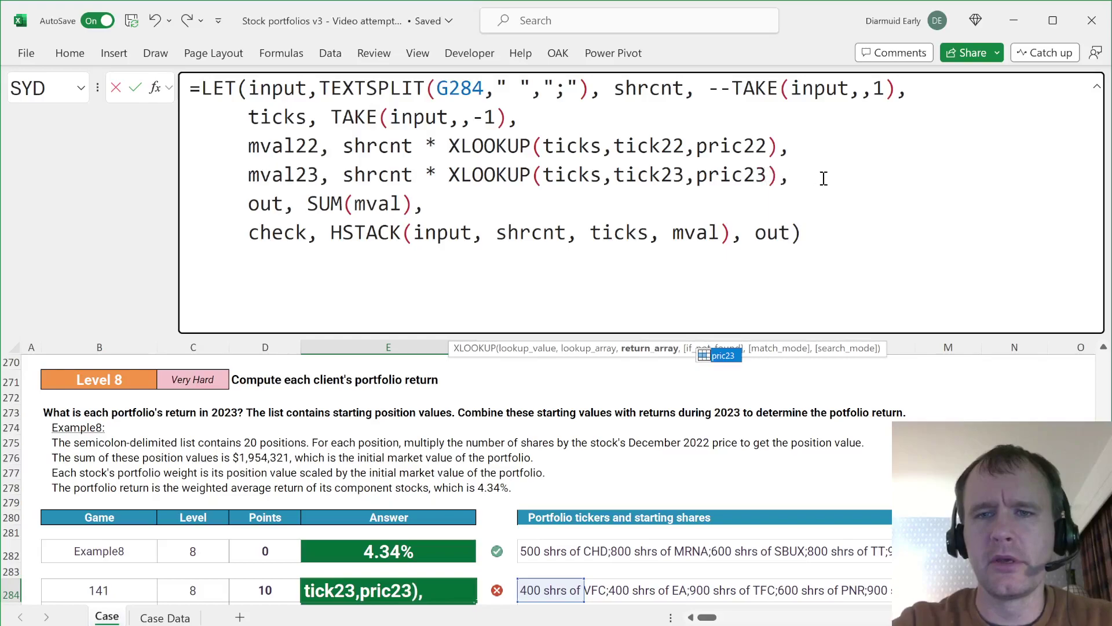
# Step: Add a new line below mval23 defining divpay as shrcnt multiplied by an XLOOKUP
pyautogui.click(824, 179)
pyautogui.hotkey('alt', 'Return')
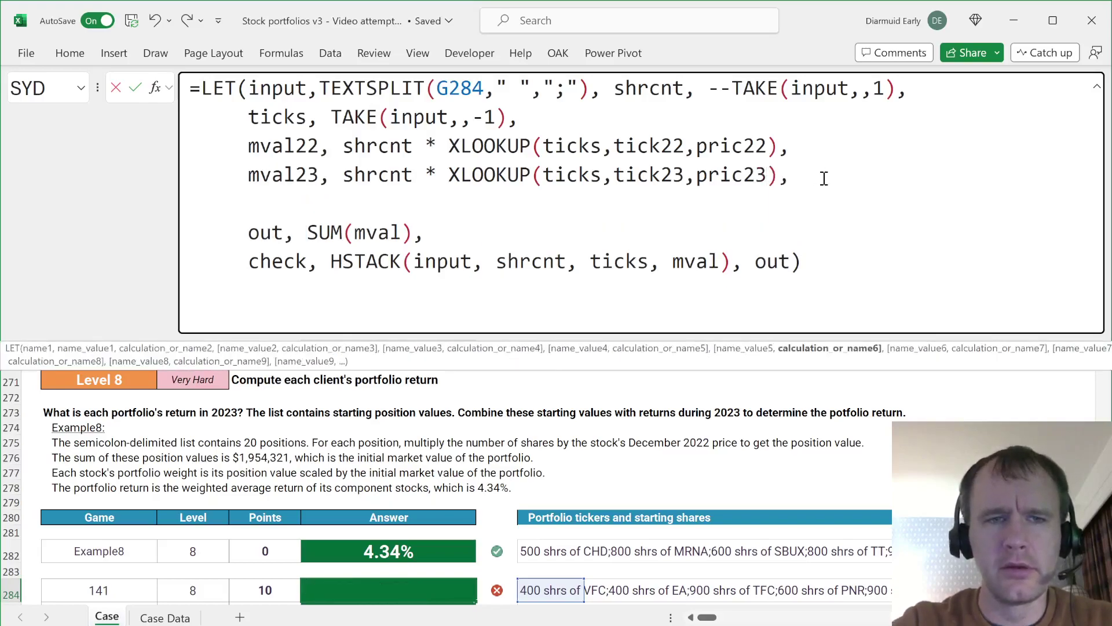
pyautogui.write('div')
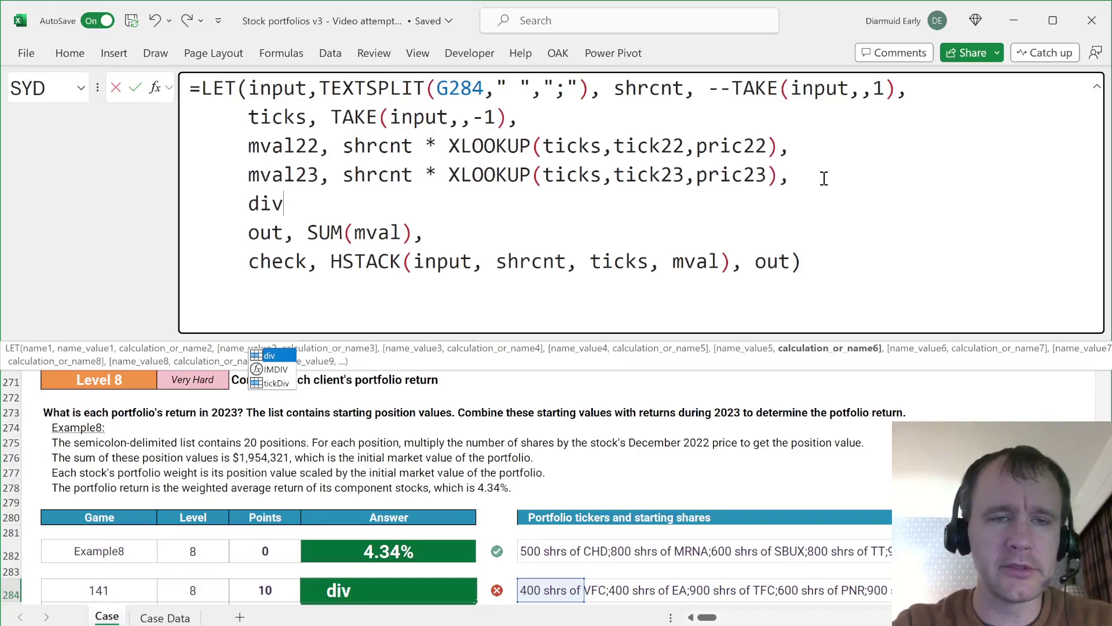
pyautogui.write('pay')
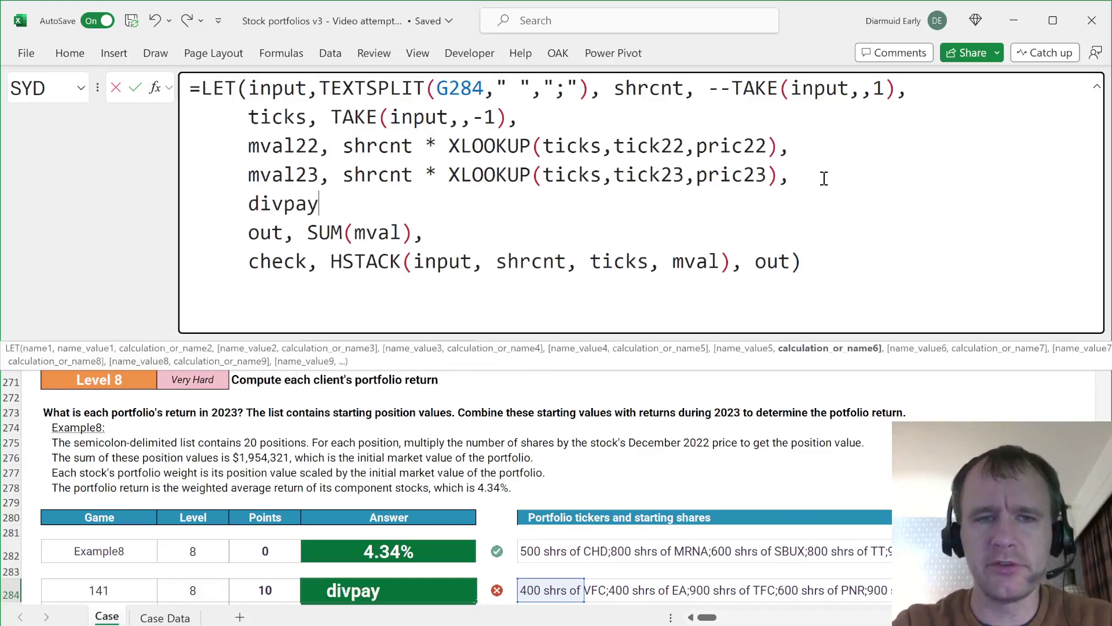
pyautogui.write(', shrc')
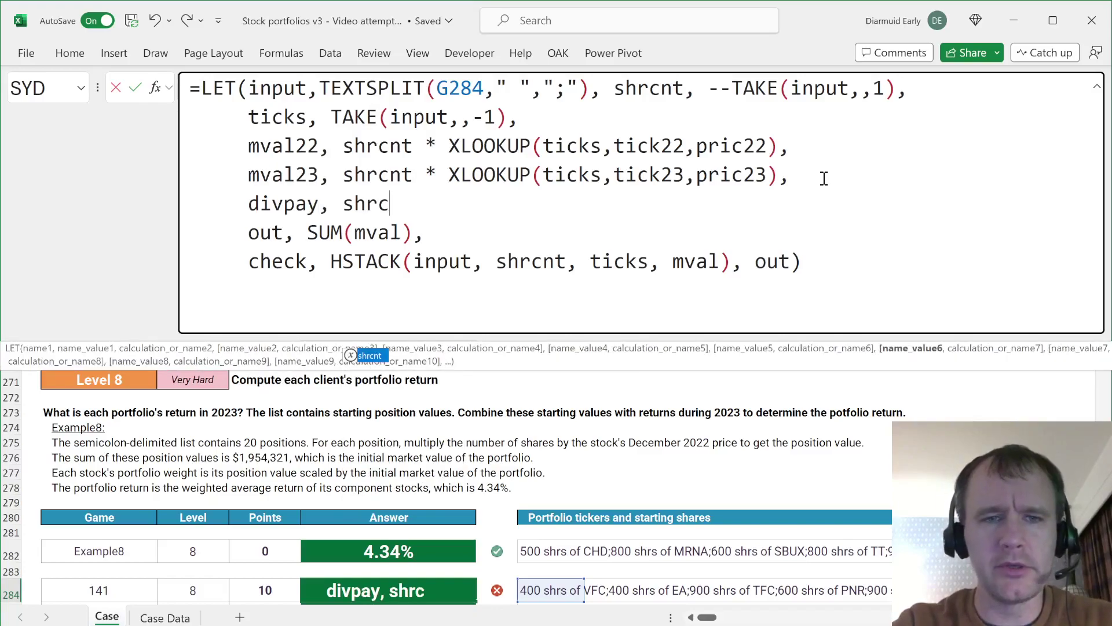
pyautogui.write('nt *')
pyautogui.hotkey('shift', 'space')
pyautogui.press('BackSpace')
pyautogui.press('BackSpace')
pyautogui.press('BackSpace')
pyautogui.press('BackSpace')
pyautogui.press('BackSpace')
pyautogui.press('BackSpace')
pyautogui.press('BackSpace')
pyautogui.write('xl')
pyautogui.press('Tab')
# Step: Complete the divpay XLOOKUP with ticks, tickDiv and div, using 0 when a ticker is not found
pyautogui.write('tick')
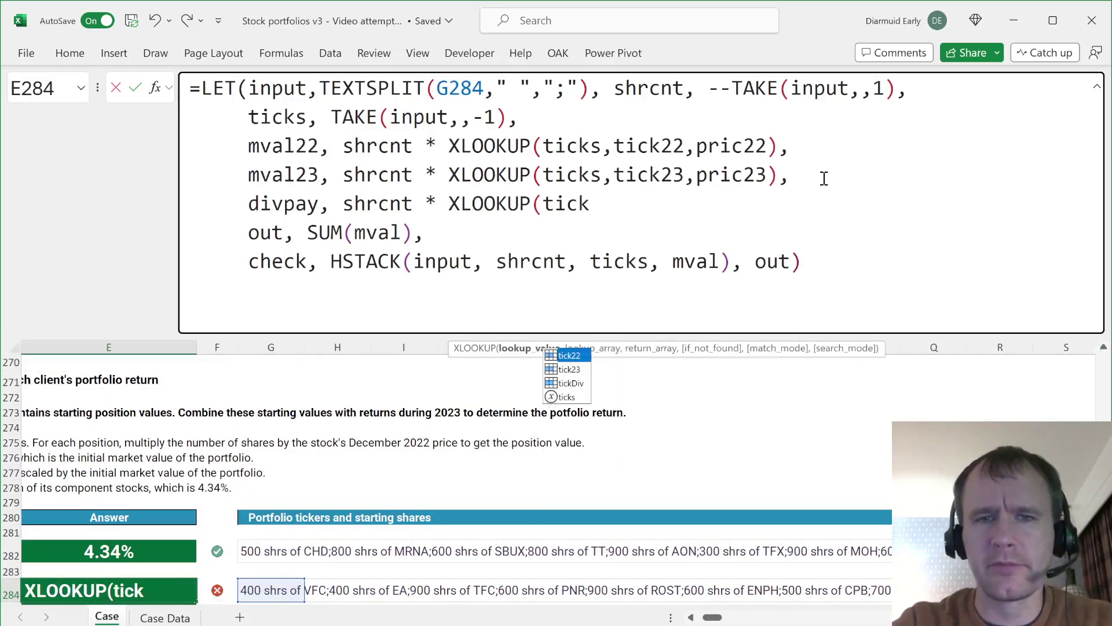
pyautogui.write('s,tick')
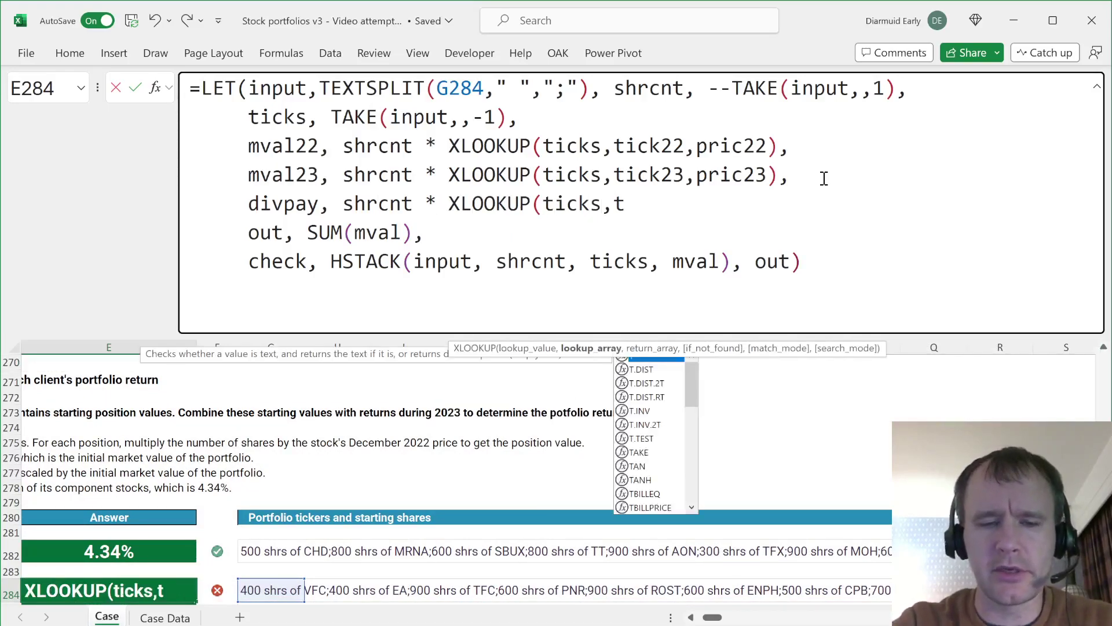
pyautogui.press('Down')
pyautogui.press('Down')
pyautogui.press('Tab')
pyautogui.write(',')
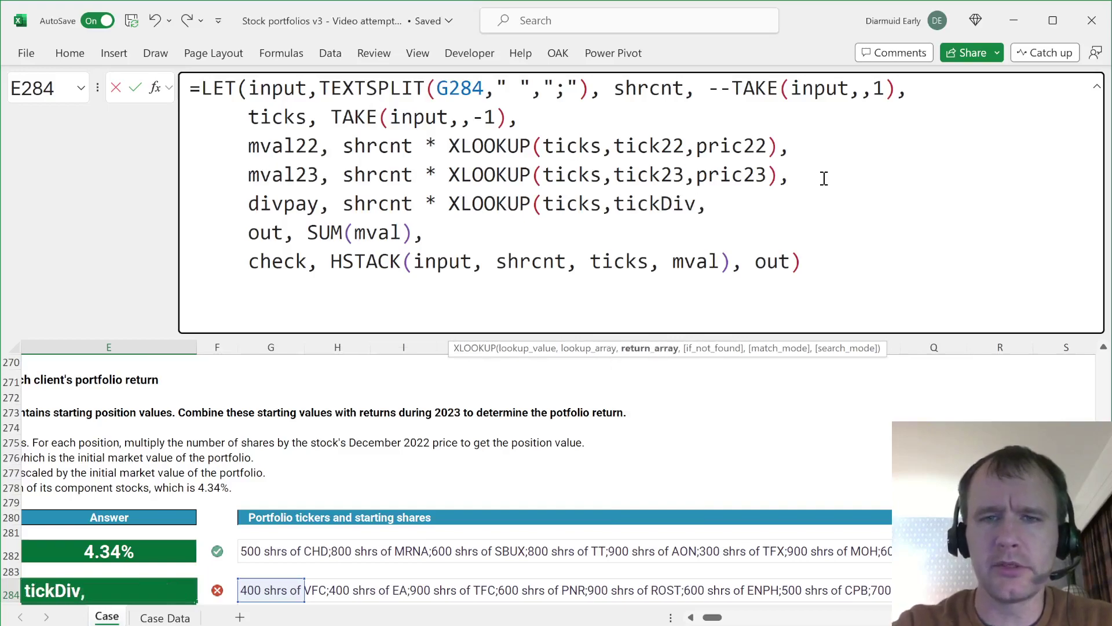
pyautogui.write('div')
pyautogui.write(',')
pyautogui.write('0')
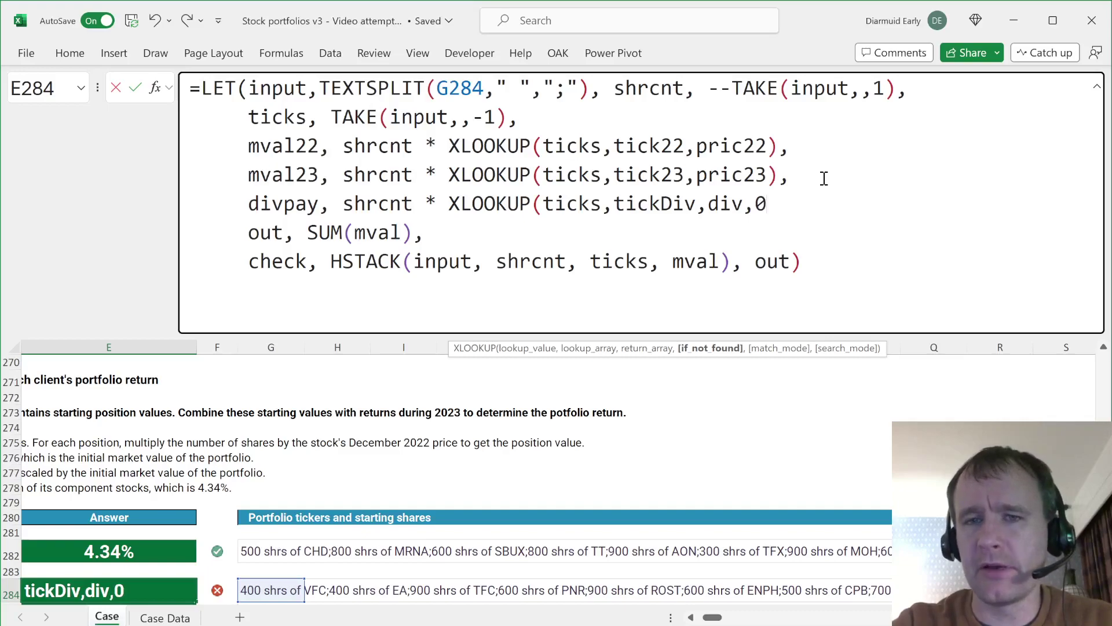
pyautogui.write('),')
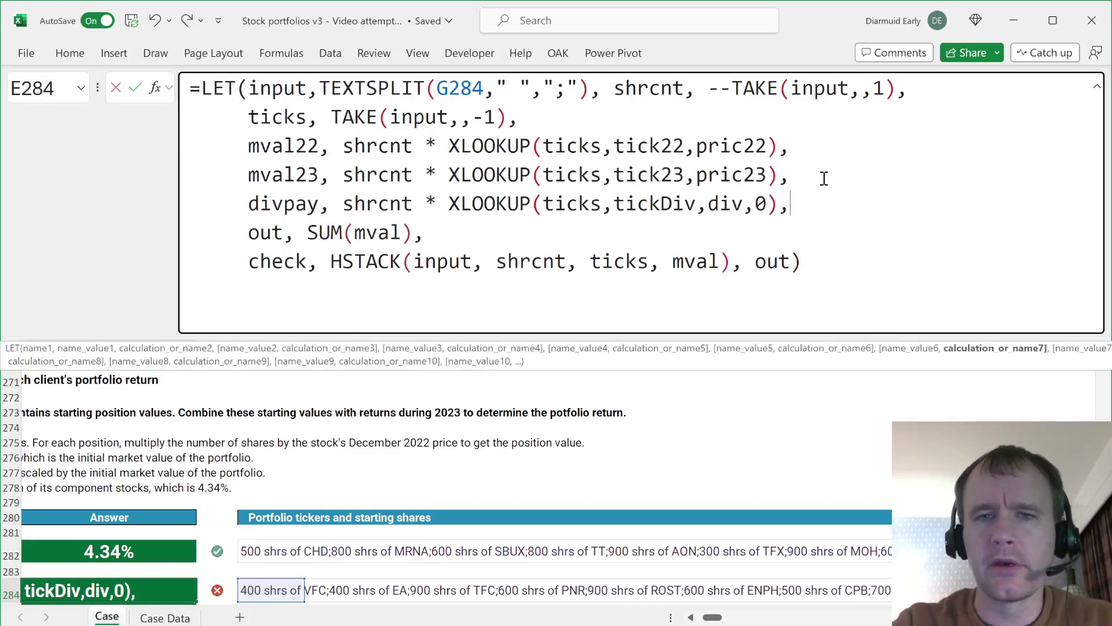
# Step: Replace SUM(mval) in the out definition with a new SUM whose first argument is mval23
pyautogui.click(251, 235)
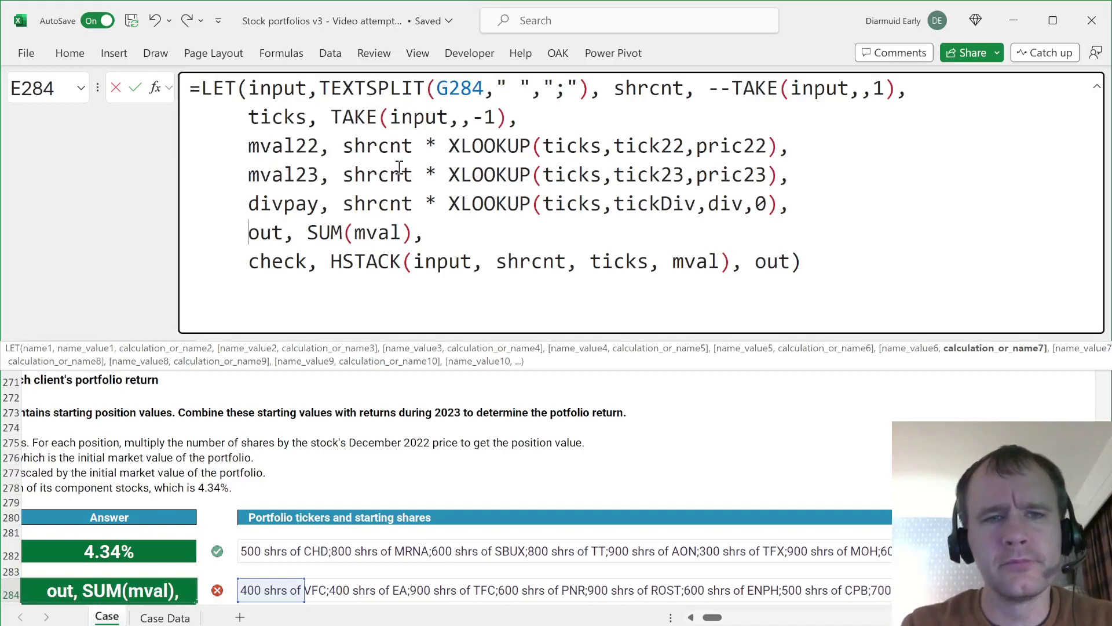
pyautogui.hotkey('ctrl', 'shift', 'Right')
pyautogui.hotkey('ctrl', 'shift', 'Right')
pyautogui.hotkey('ctrl', 'shift', 'Right')
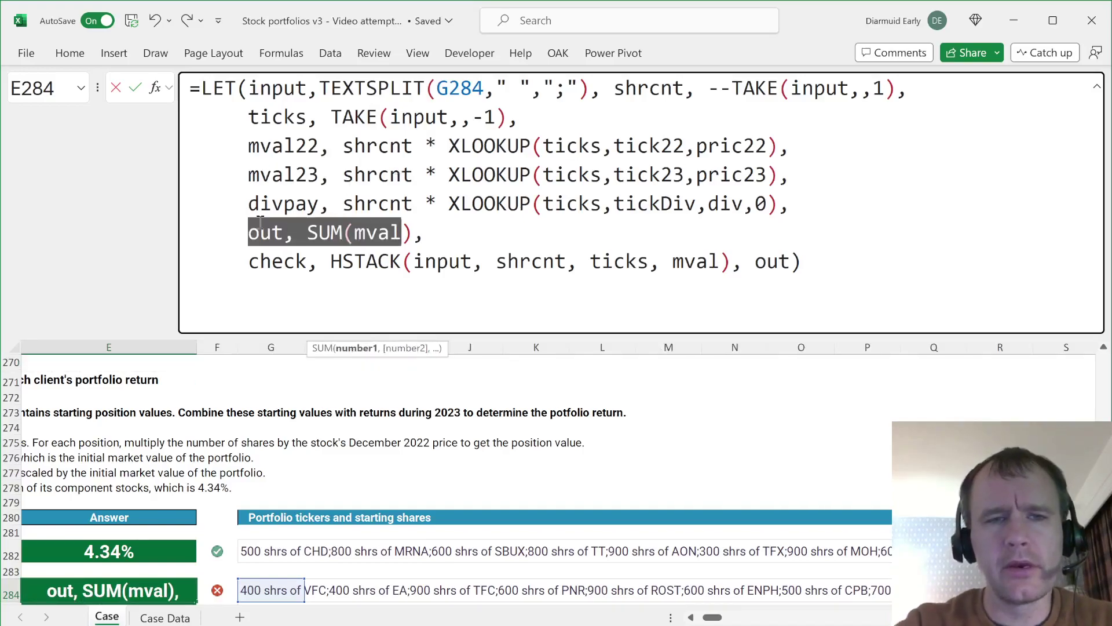
pyautogui.click(416, 233)
pyautogui.hotkey('ctrl', 'shift', 'Left')
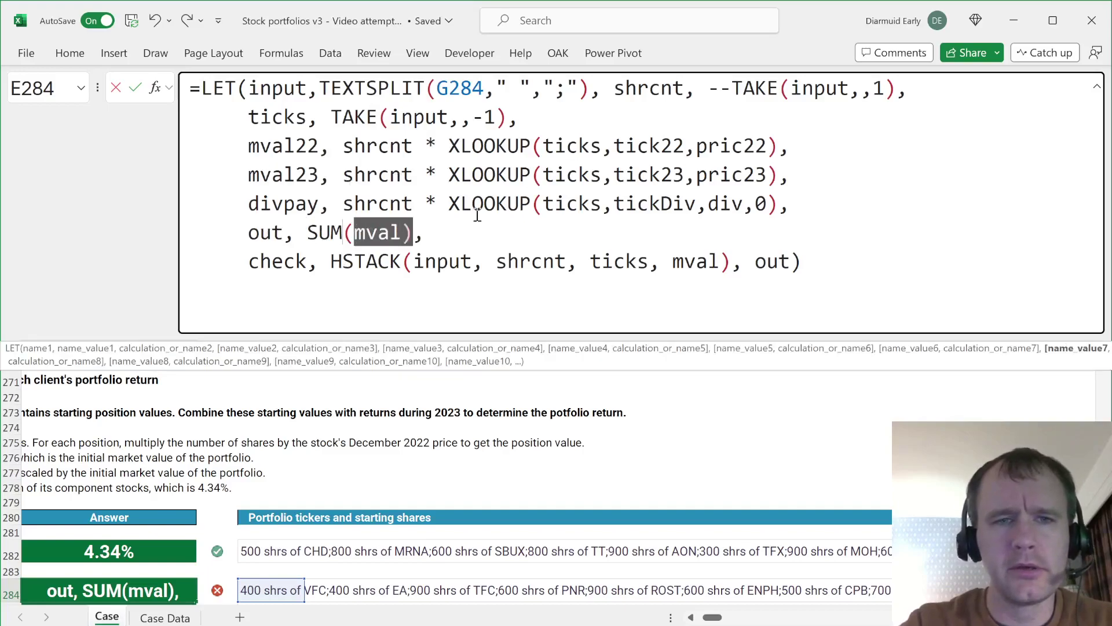
pyautogui.hotkey('ctrl', 'shift', 'Left')
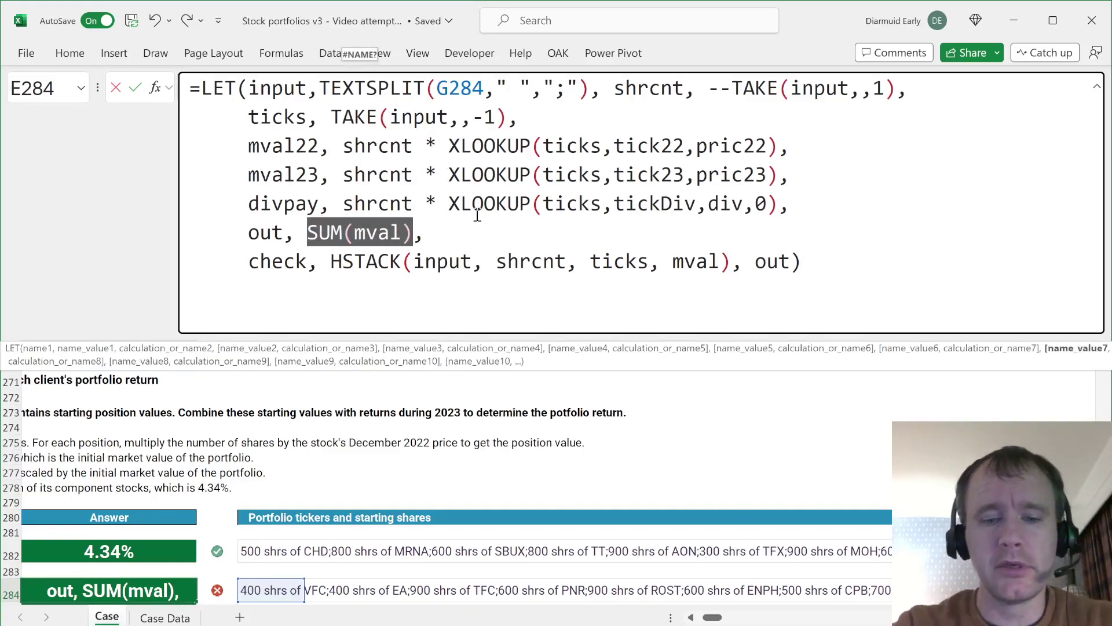
pyautogui.write('sum,')
pyautogui.press('Tab')
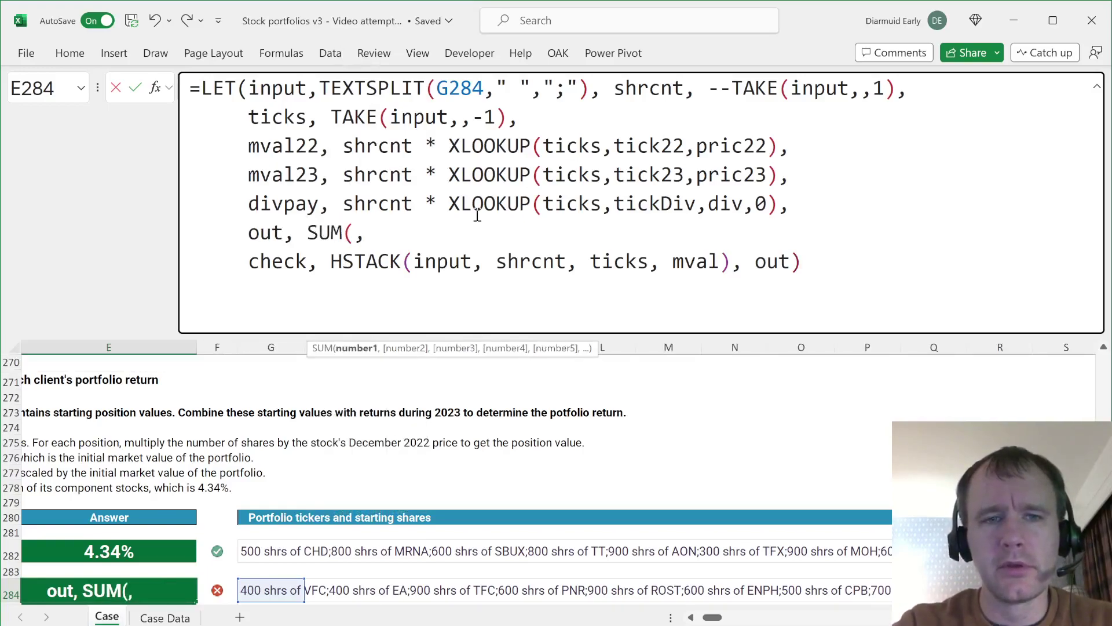
pyautogui.write('mva')
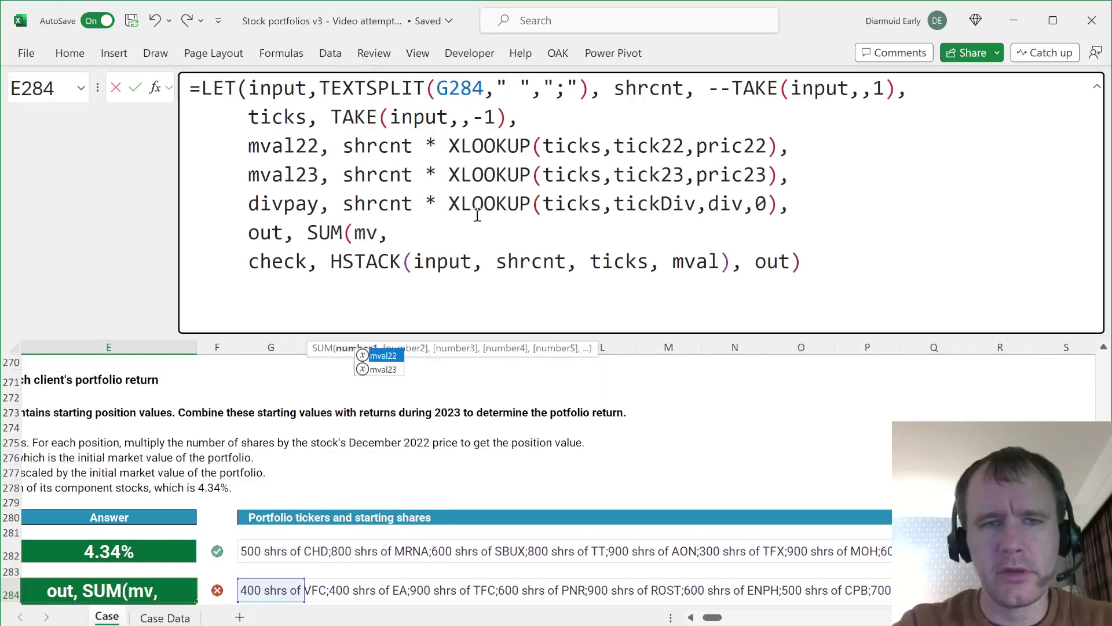
pyautogui.press('BackSpace')
pyautogui.press('BackSpace')
pyautogui.write('val')
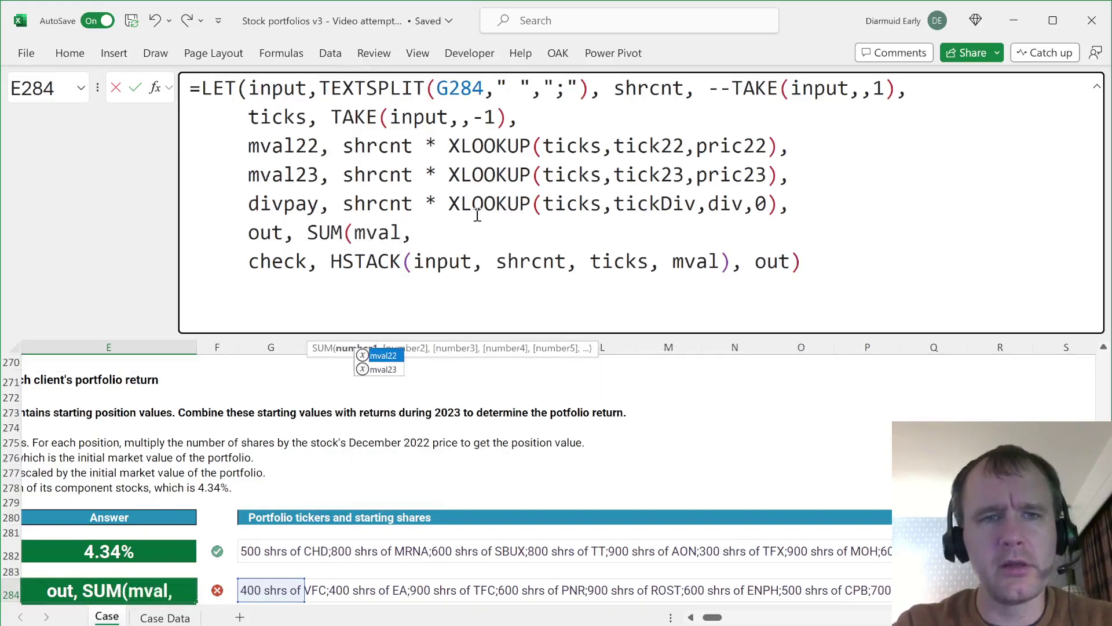
pyautogui.write('33')
pyautogui.press('BackSpace')
pyautogui.write('23')
pyautogui.press('BackSpace')
pyautogui.press('BackSpace')
pyautogui.press('BackSpace')
pyautogui.write('23,')
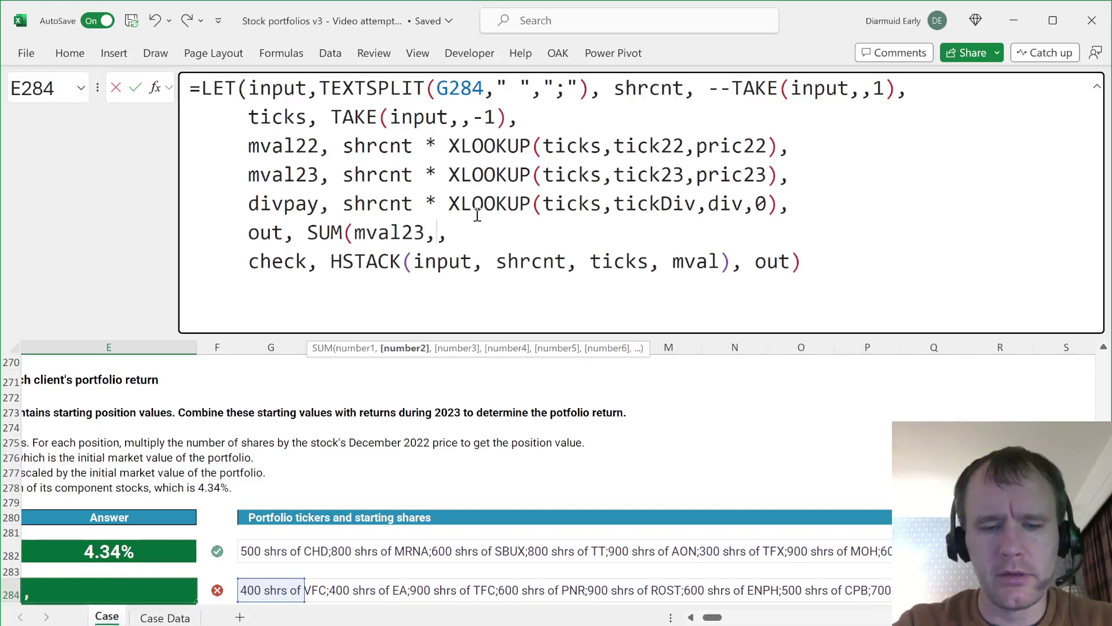
# Step: Add divpay and -mval22 as further arguments of the out SUM and close it
pyautogui.write('m')
pyautogui.press('BackSpace')
pyautogui.write('divp')
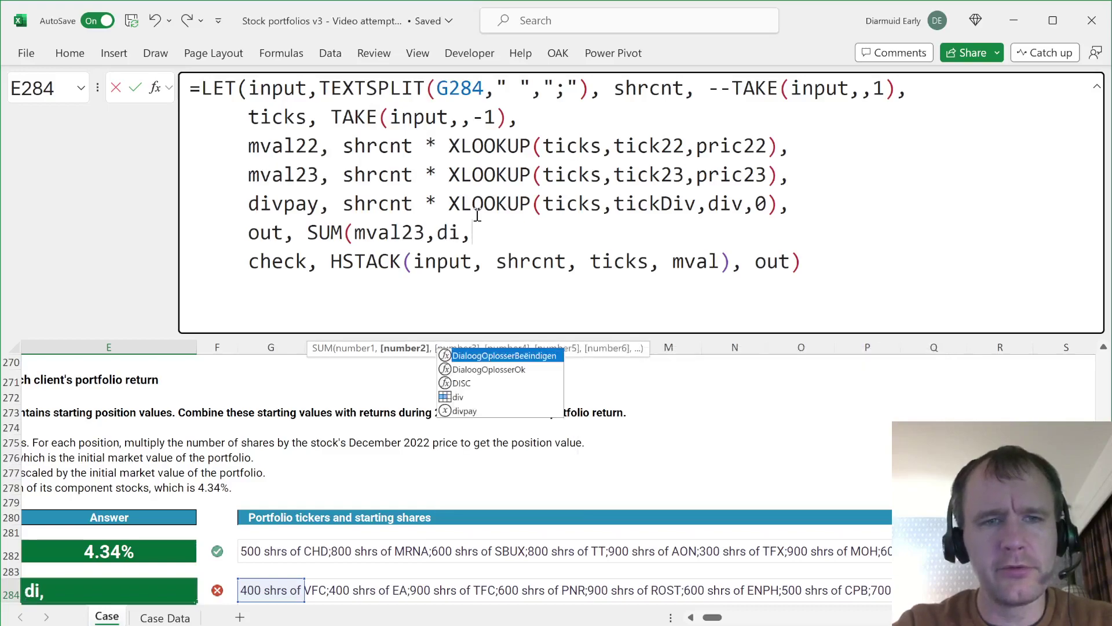
pyautogui.press('Tab')
pyautogui.write(',-mv,')
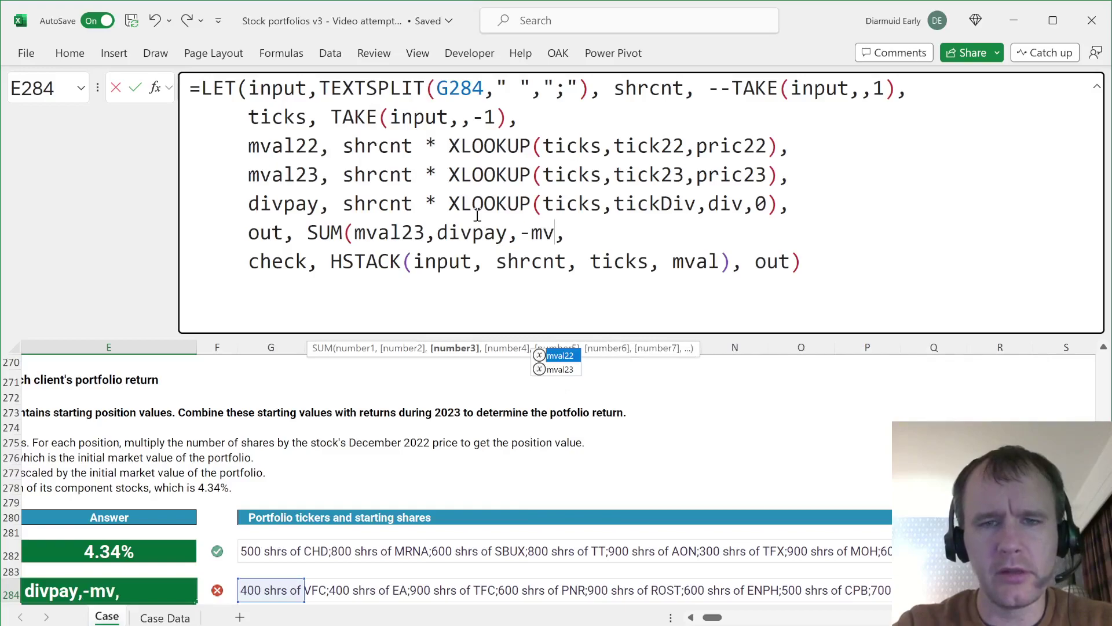
pyautogui.press('Tab')
pyautogui.write(')')
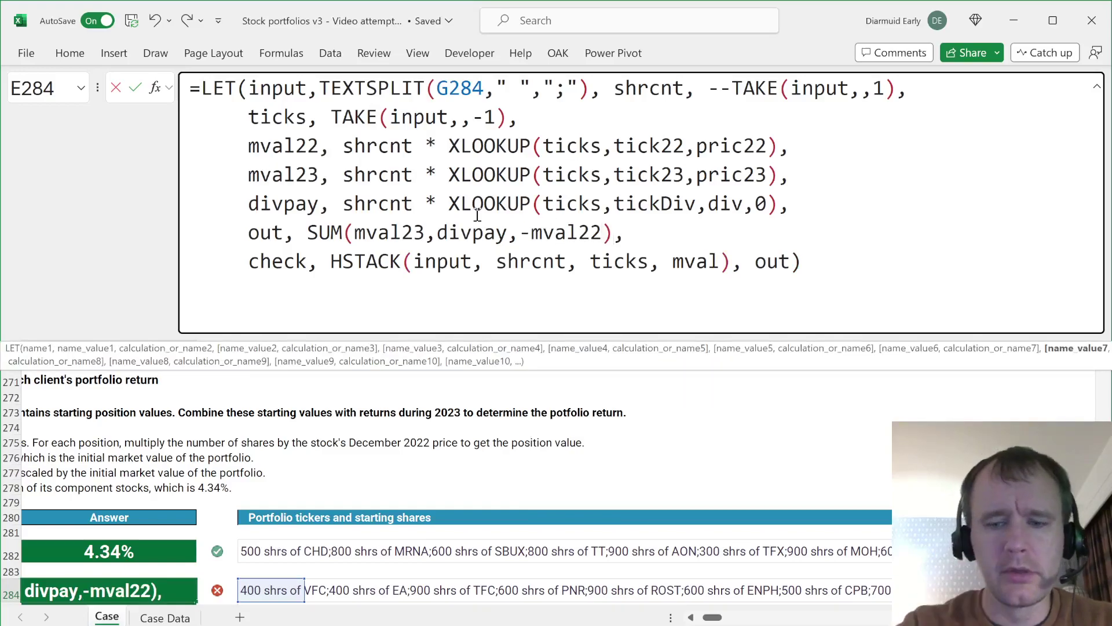
# Step: Divide the out calculation by SUM(mval22) to turn the portfolio gain into a return
pyautogui.write('/sum')
pyautogui.press('Tab')
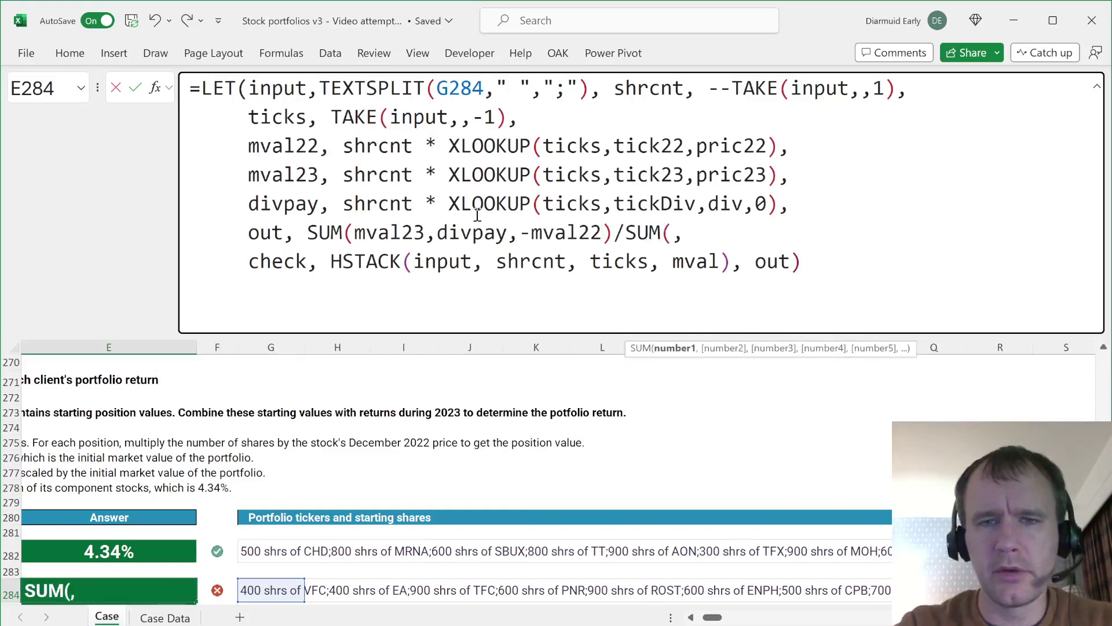
pyautogui.write('mv')
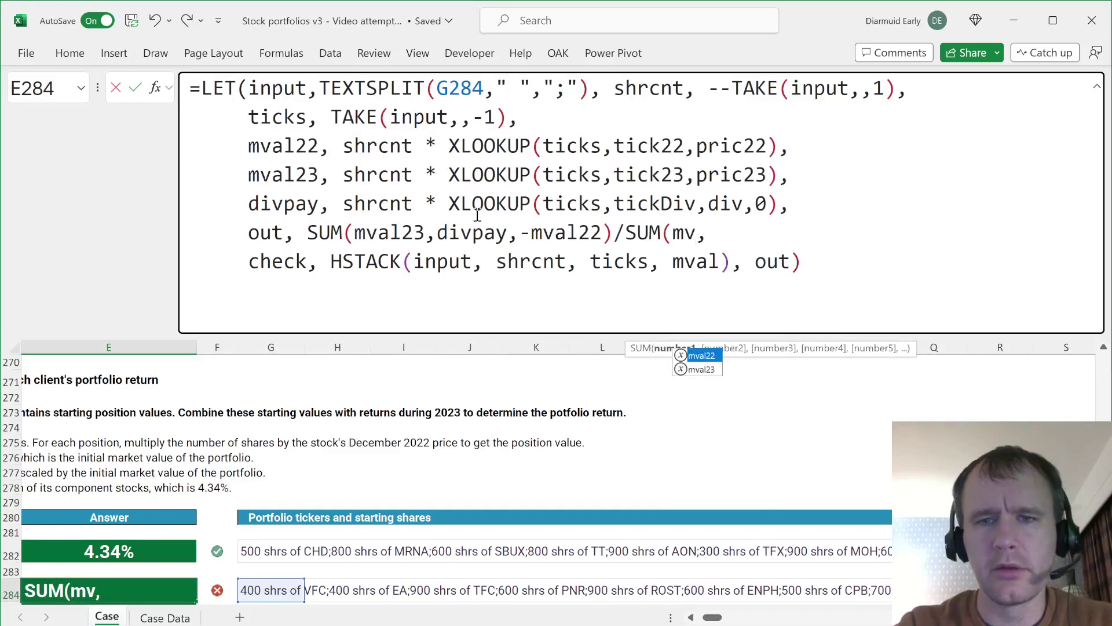
pyautogui.press('Tab')
pyautogui.write(')')
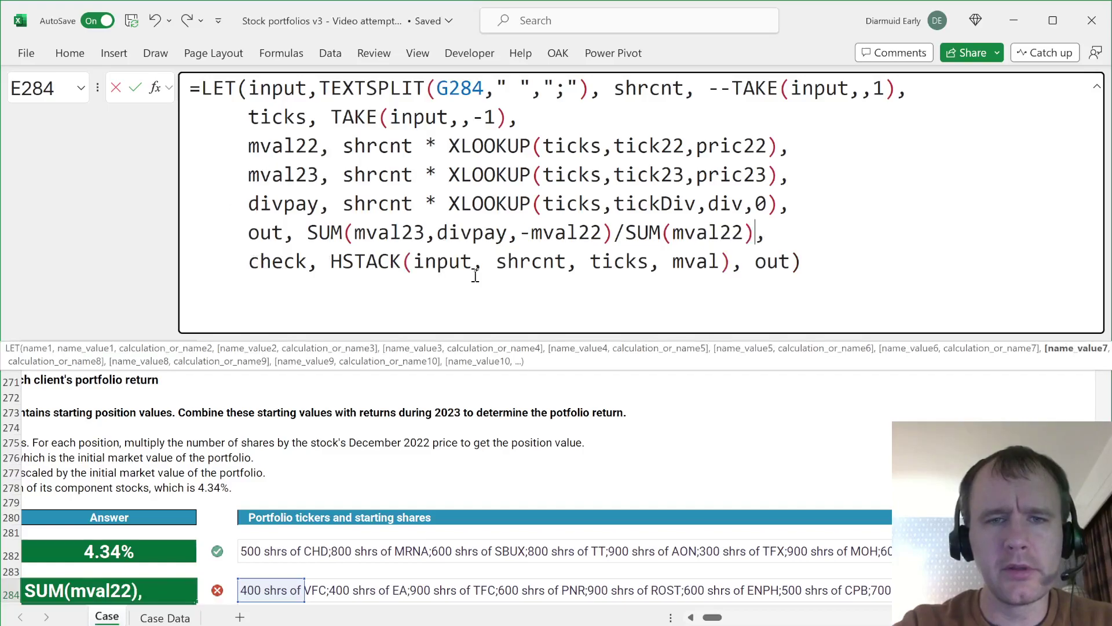
# Step: Update the HSTACK in the check definition to use mval22, mval23 and divpay in place of mval
pyautogui.doubleClick(528, 261)
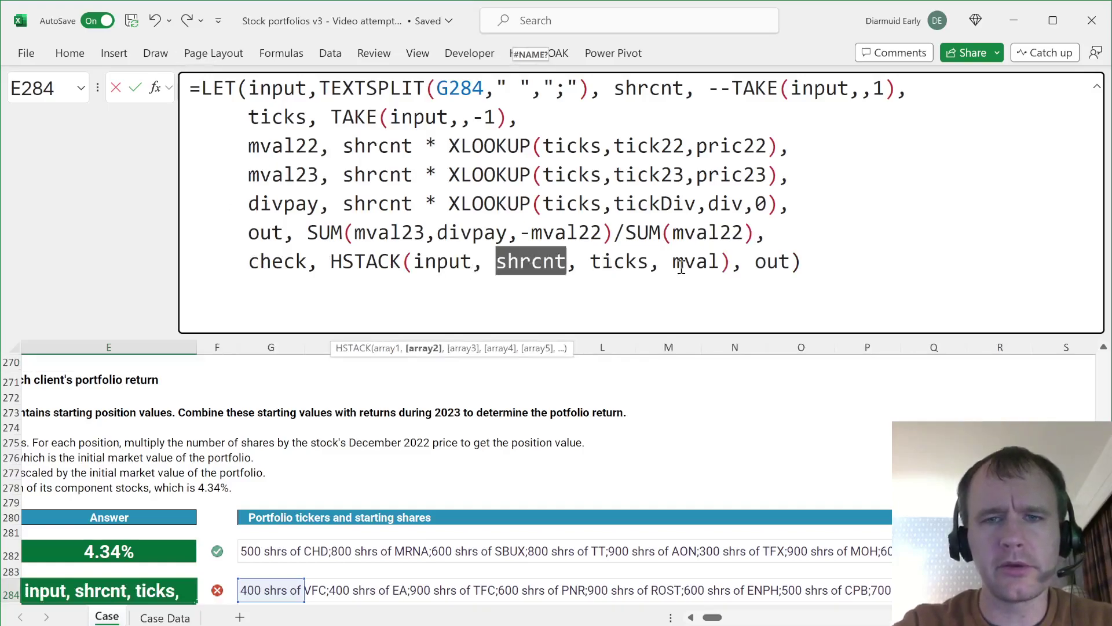
pyautogui.click(721, 262)
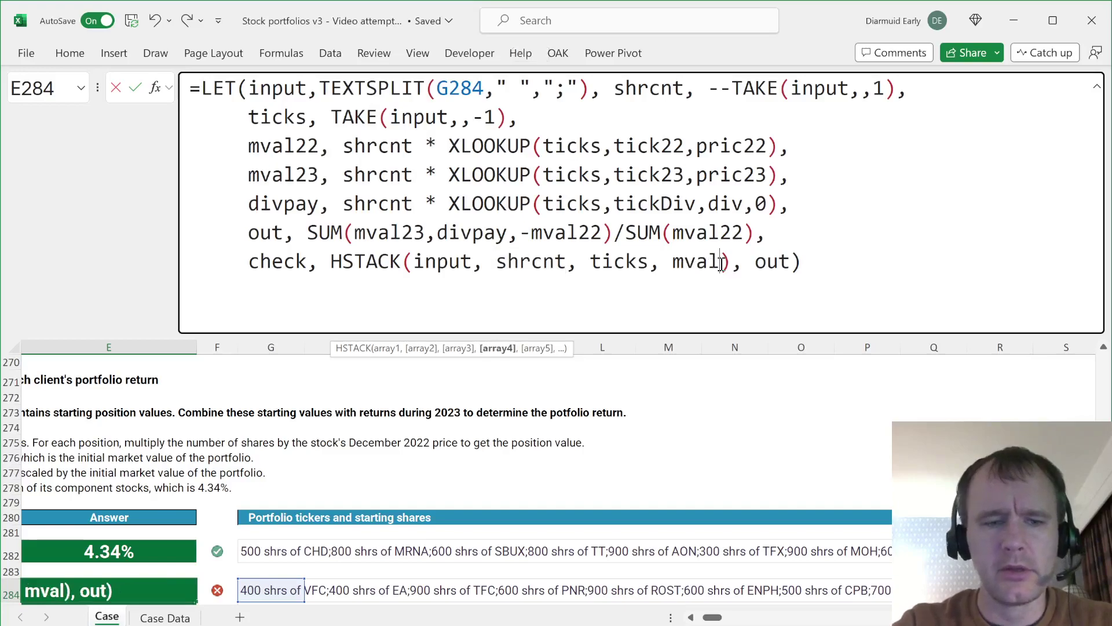
pyautogui.write('22')
pyautogui.write(', mval')
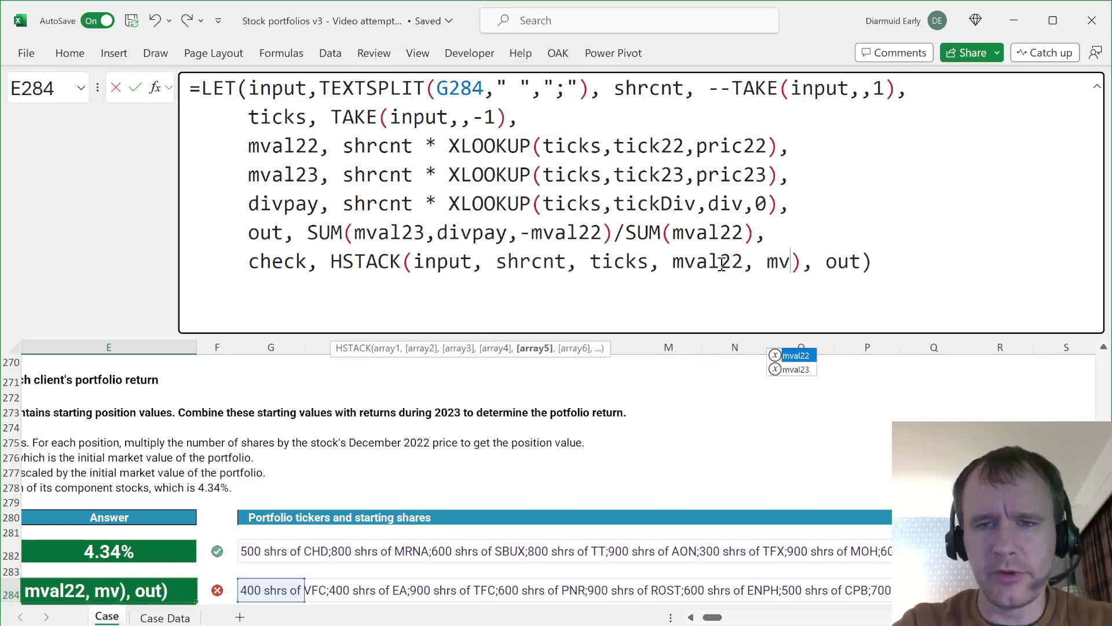
pyautogui.write('23, ')
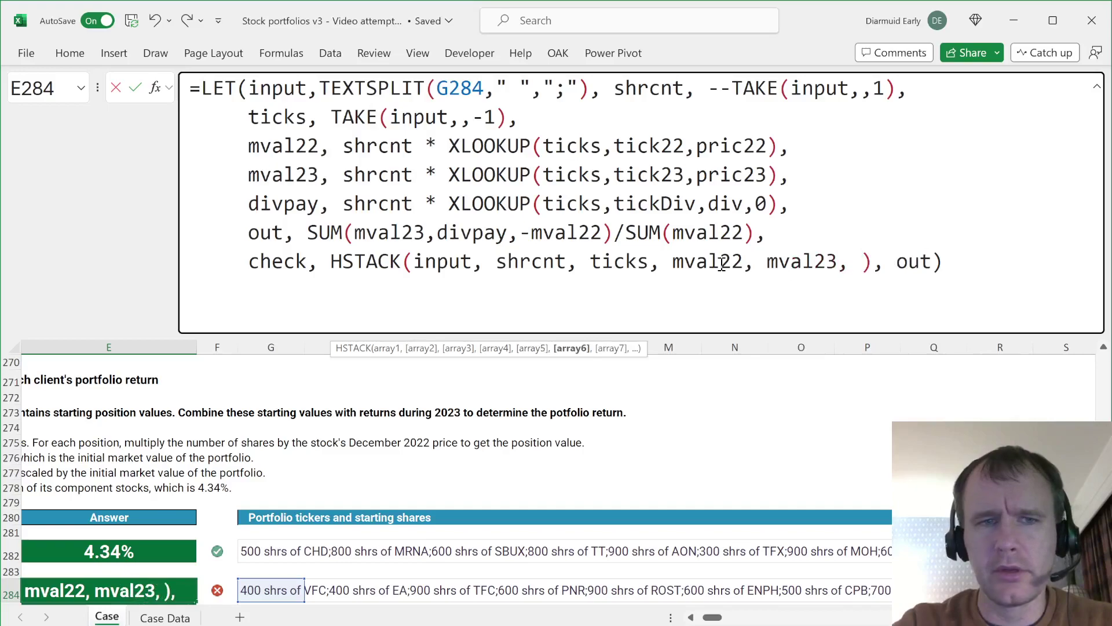
pyautogui.write('divpay')
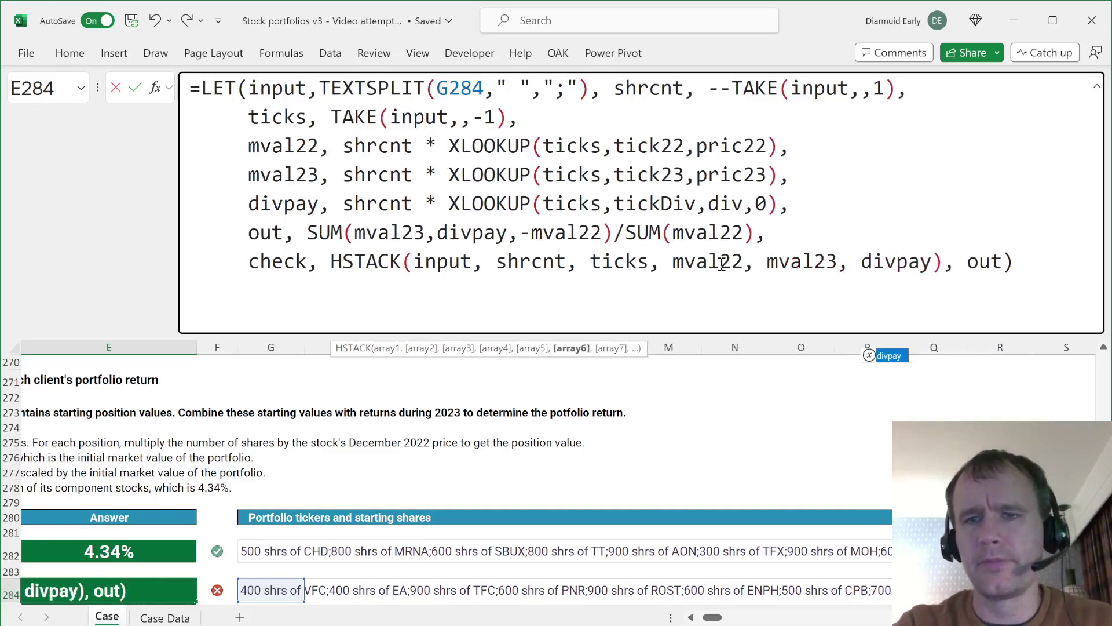
# Step: Re-enter out as the final result of the LET formula and commit the formula in E284
pyautogui.doubleClick(979, 258)
pyautogui.write('check')
pyautogui.press('BackSpace')
pyautogui.press('BackSpace')
pyautogui.press('BackSpace')
pyautogui.press('BackSpace')
pyautogui.press('BackSpace')
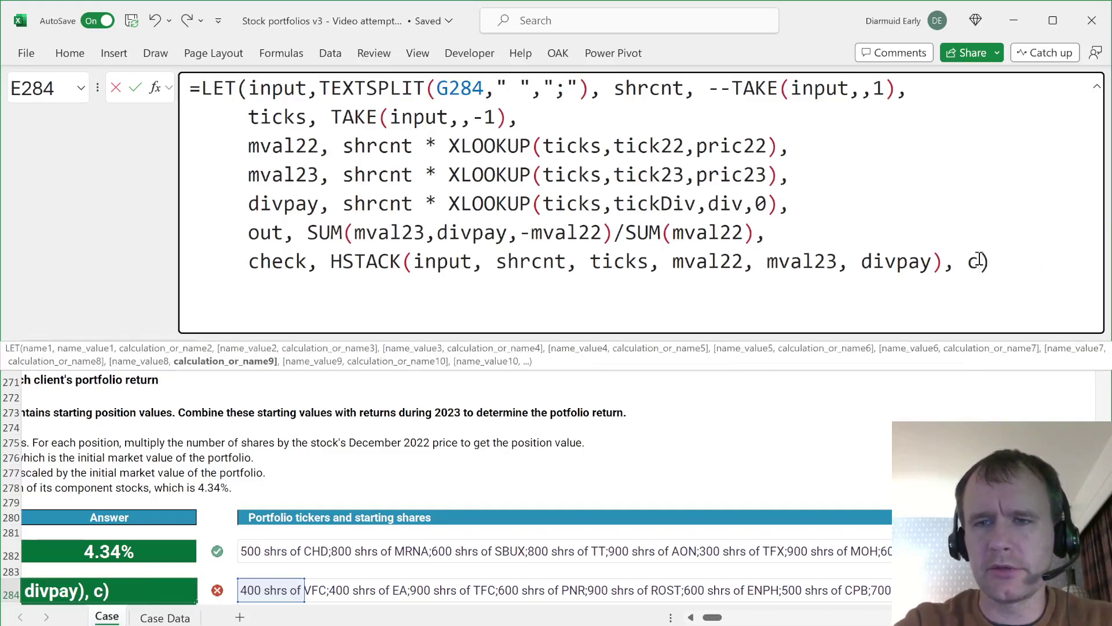
pyautogui.write('out')
pyautogui.press('Return')
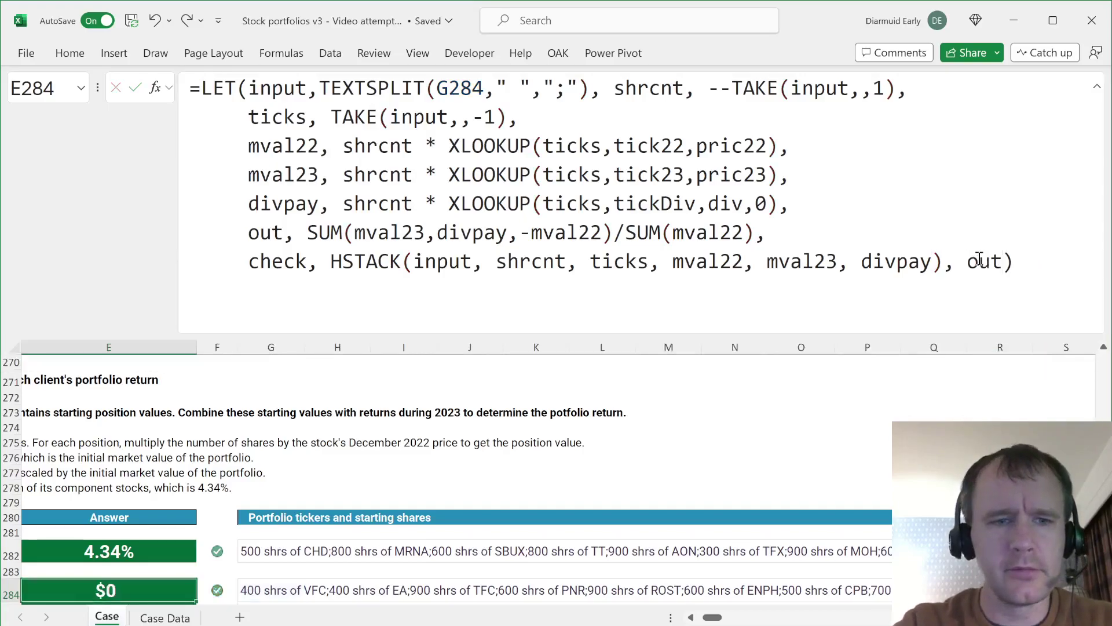
# Step: Copy only the percentage formatting from answer cell E282 to E284
pyautogui.press('Left')
pyautogui.press('Up')
pyautogui.press('Right')
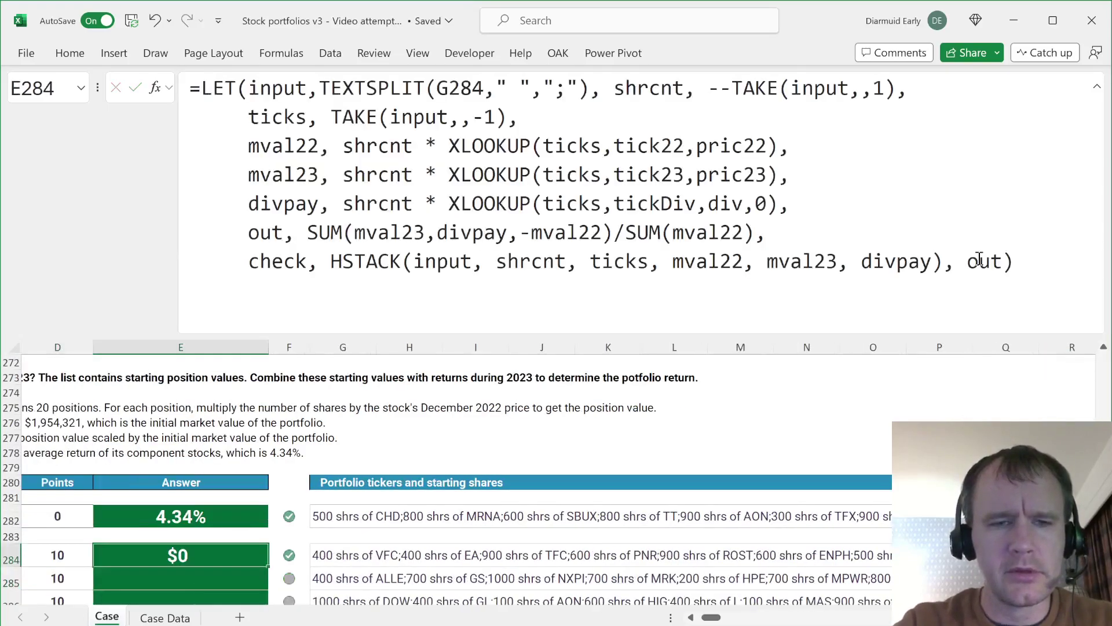
pyautogui.press('Up')
pyautogui.press('Up')
pyautogui.hotkey('ctrl', 'c')
pyautogui.press('Down')
pyautogui.press('Down')
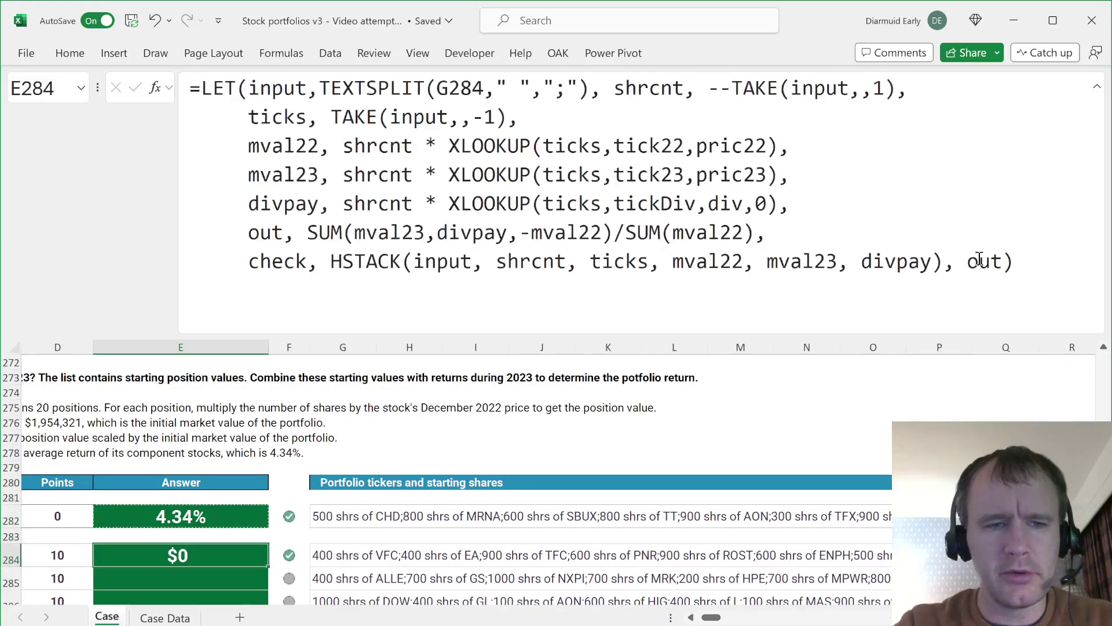
pyautogui.press('h')
pyautogui.press('v')
pyautogui.press('r')
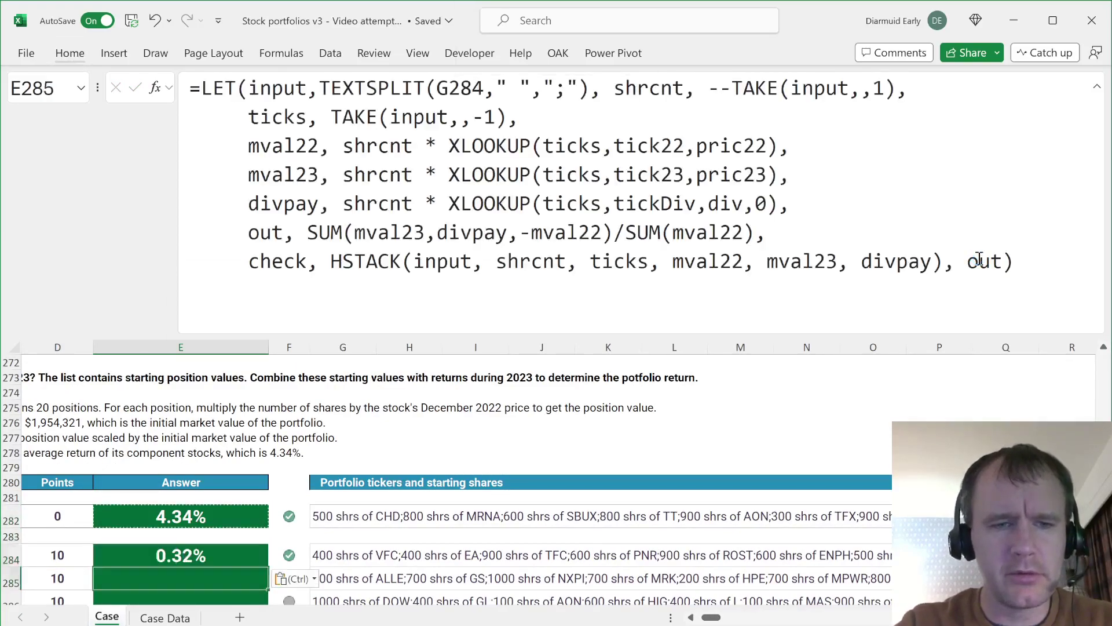
# Step: Fill the E284 return formula down through E303 for all Level 8 portfolios
pyautogui.press('Left')
pyautogui.hotkey('ctrl', 'Down')
pyautogui.press('Right')
pyautogui.hotkey('ctrl', 'shift', 'Up')
pyautogui.hotkey('ctrl', 'd')
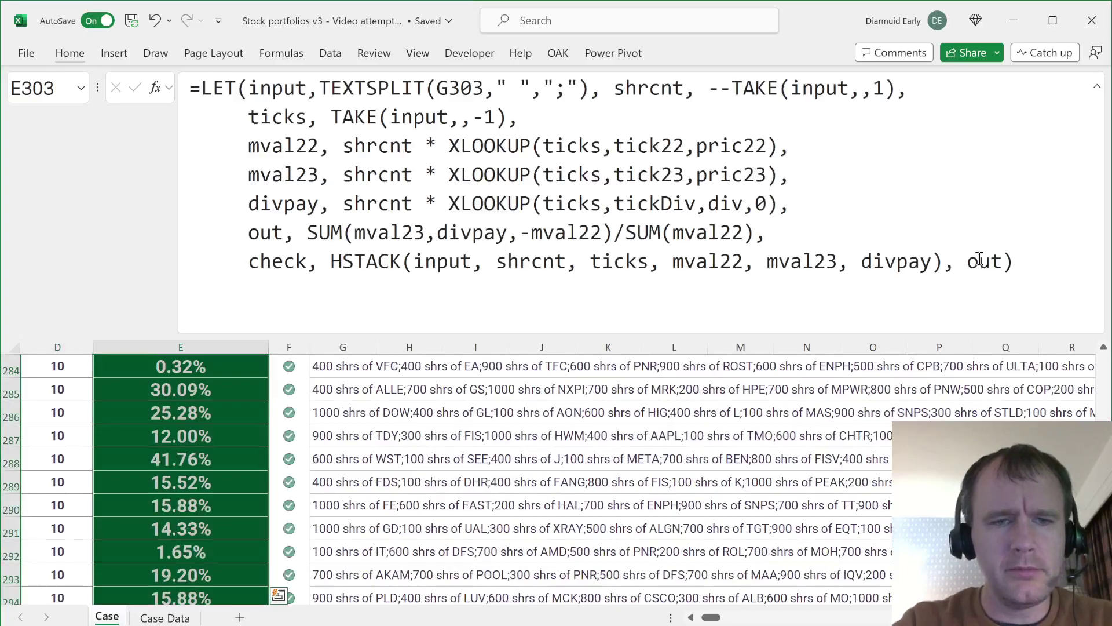
pyautogui.press('Return')
# Step: Repair the check formula in F300 so it compares E300 with Answers!E300, both rounded to 6 decimals
pyautogui.scroll(-3, 602, 510)
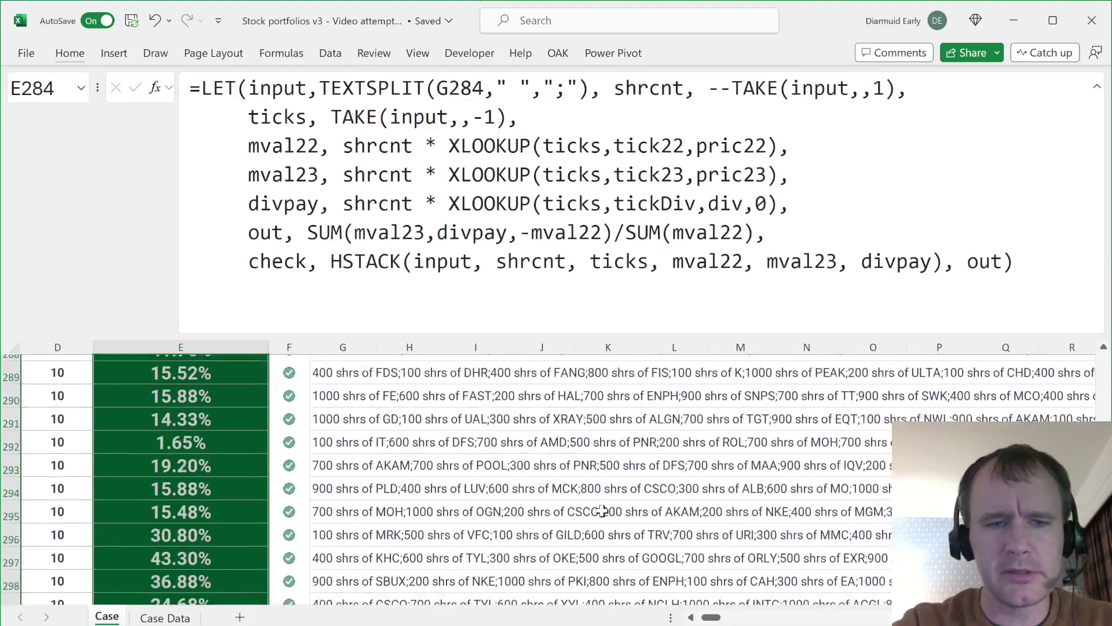
pyautogui.scroll(1, 602, 511)
pyautogui.scroll(-2, 601, 511)
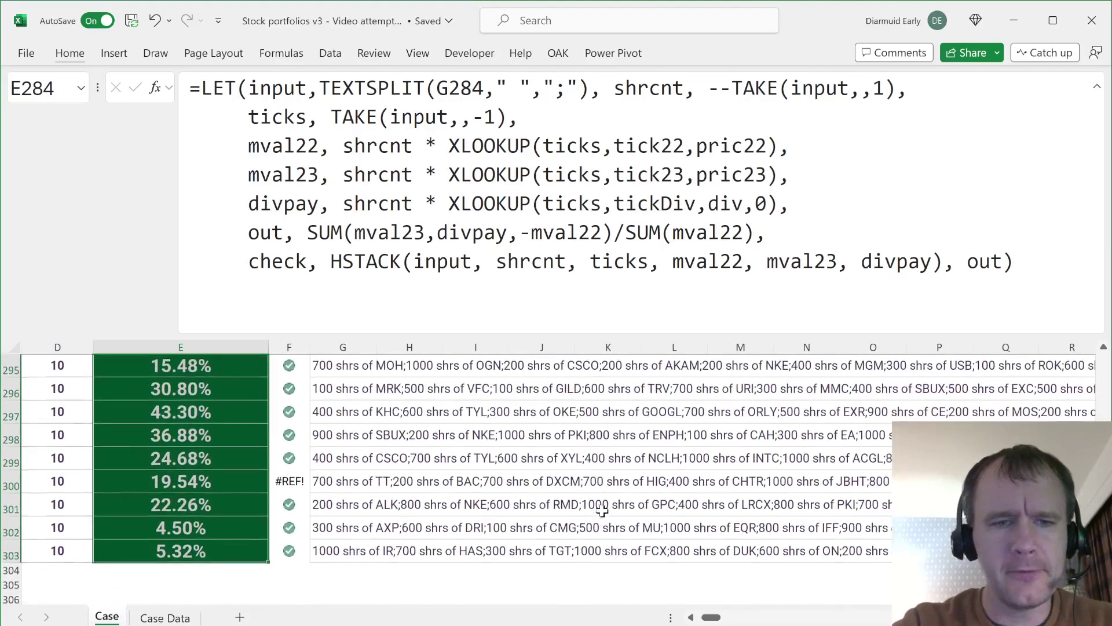
pyautogui.click(281, 483)
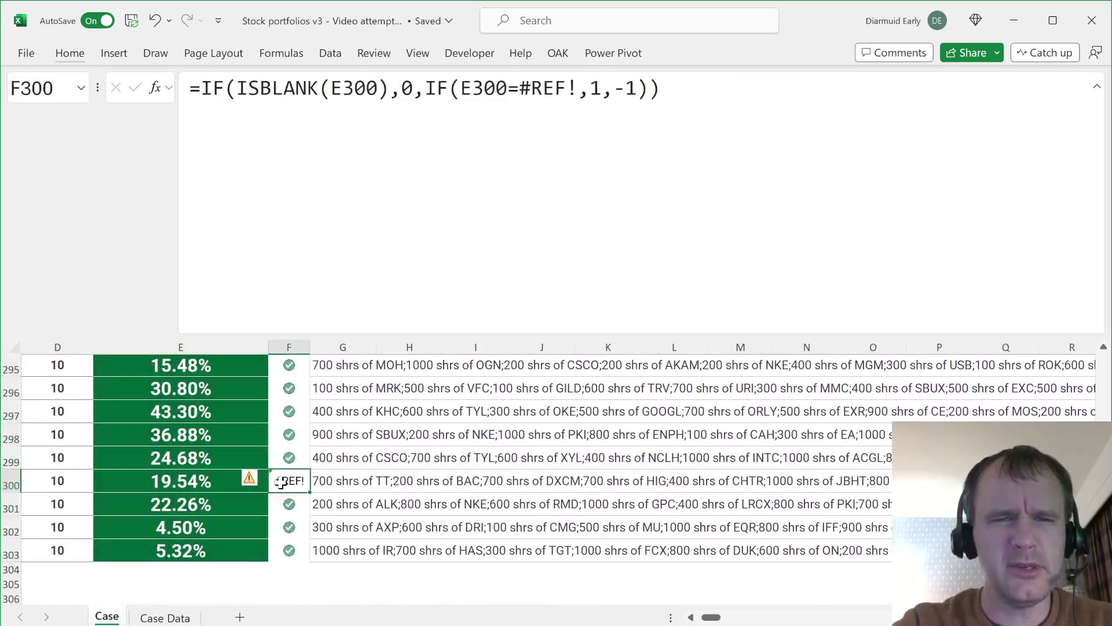
pyautogui.hotkey('ctrl', 'z')
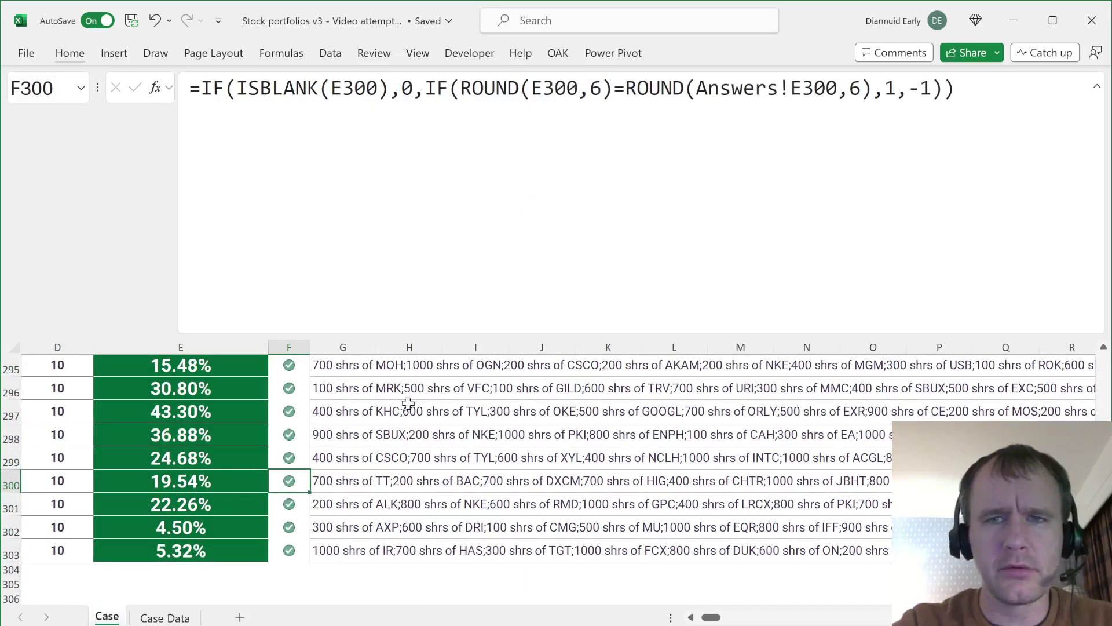
# Step: Go to the Bonus Questions section, shrink the formula bar and select the Bonus 1 answer cell E28
pyautogui.hotkey('ctrl', 'Home')
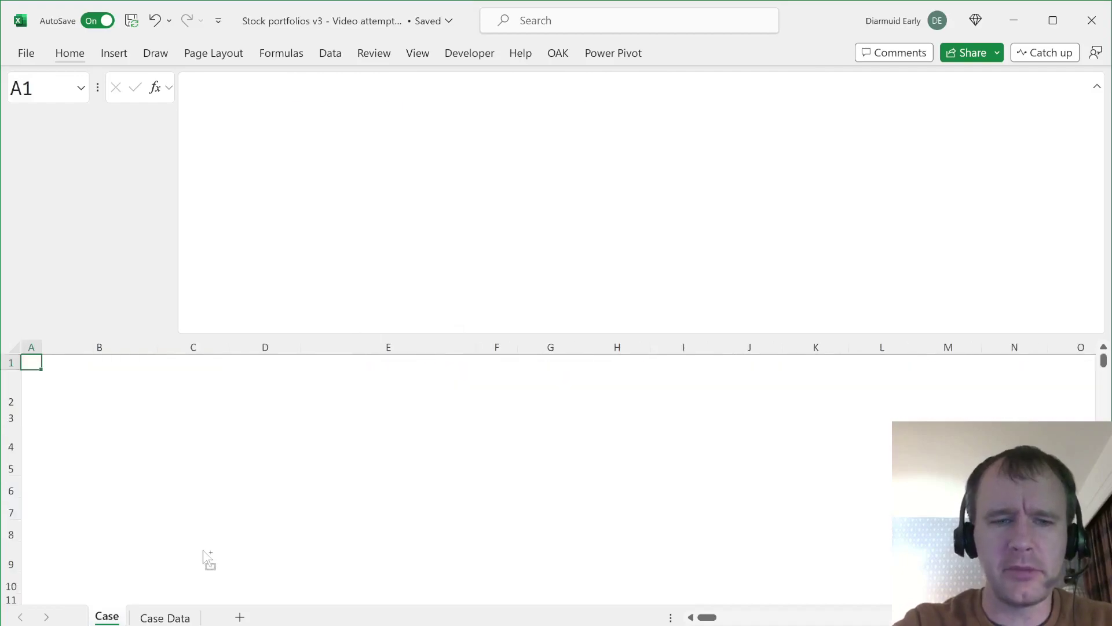
pyautogui.scroll(-4, 292, 470)
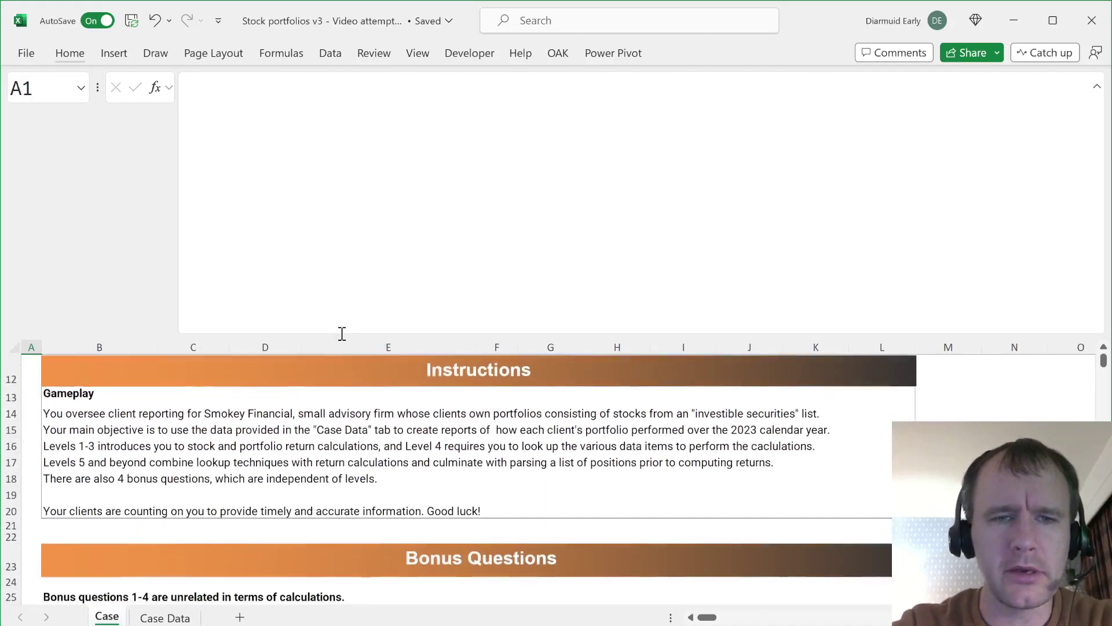
pyautogui.moveTo(342, 335); pyautogui.dragTo(270, 131)
pyautogui.scroll(-6, 289, 400)
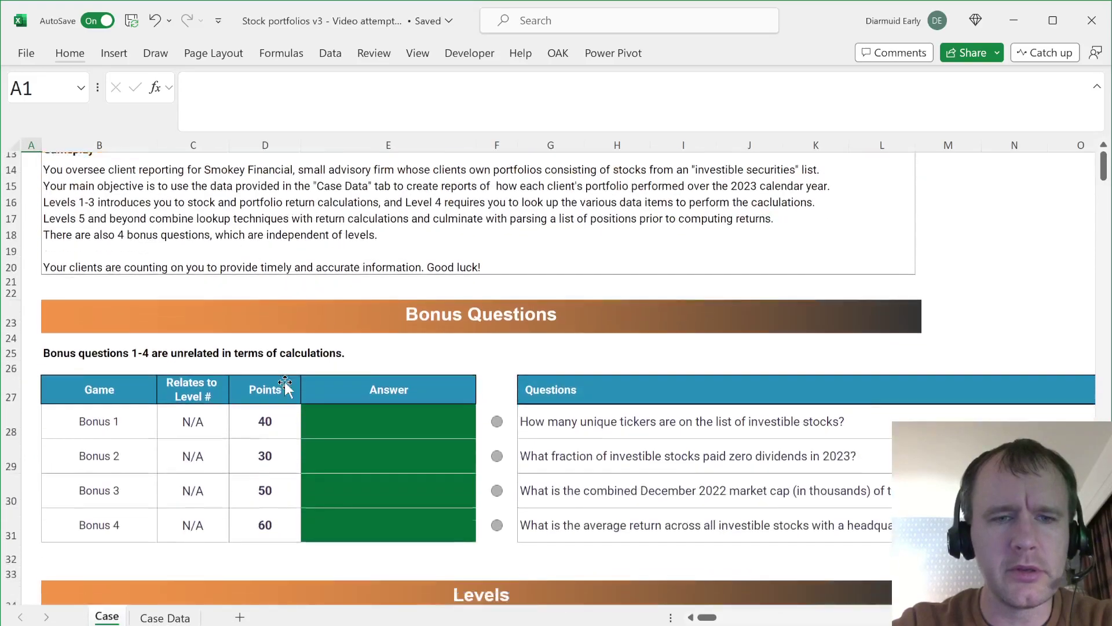
pyautogui.click(388, 335)
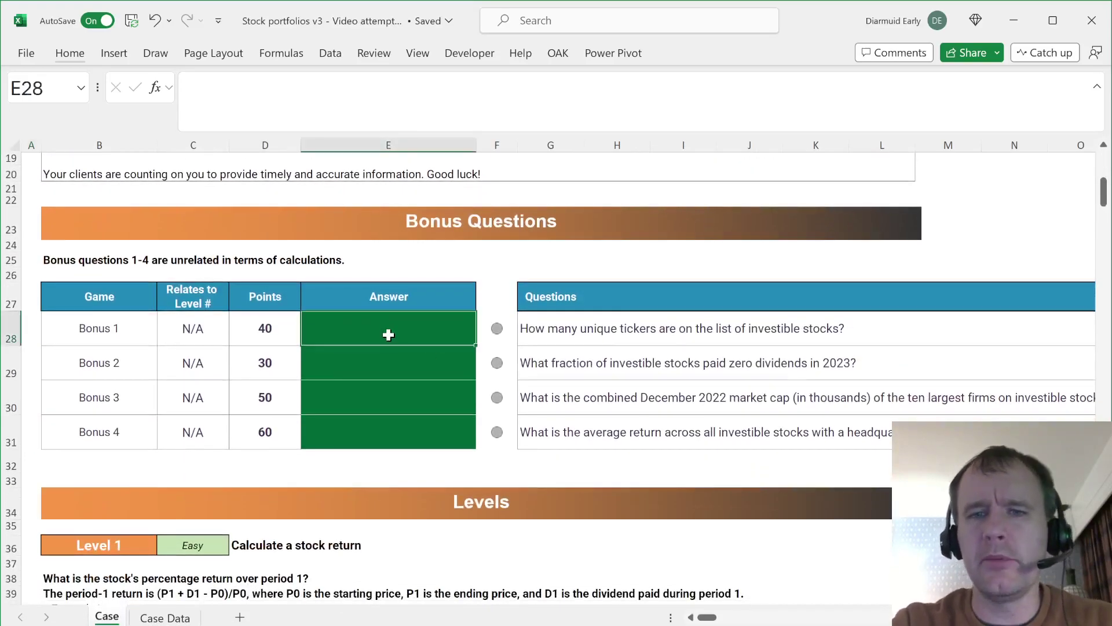
# Step: Examine the Investible Securities ticker list on the Case Data sheet for the Bonus 1 question
pyautogui.hotkey('ctrl', 'pagedown')
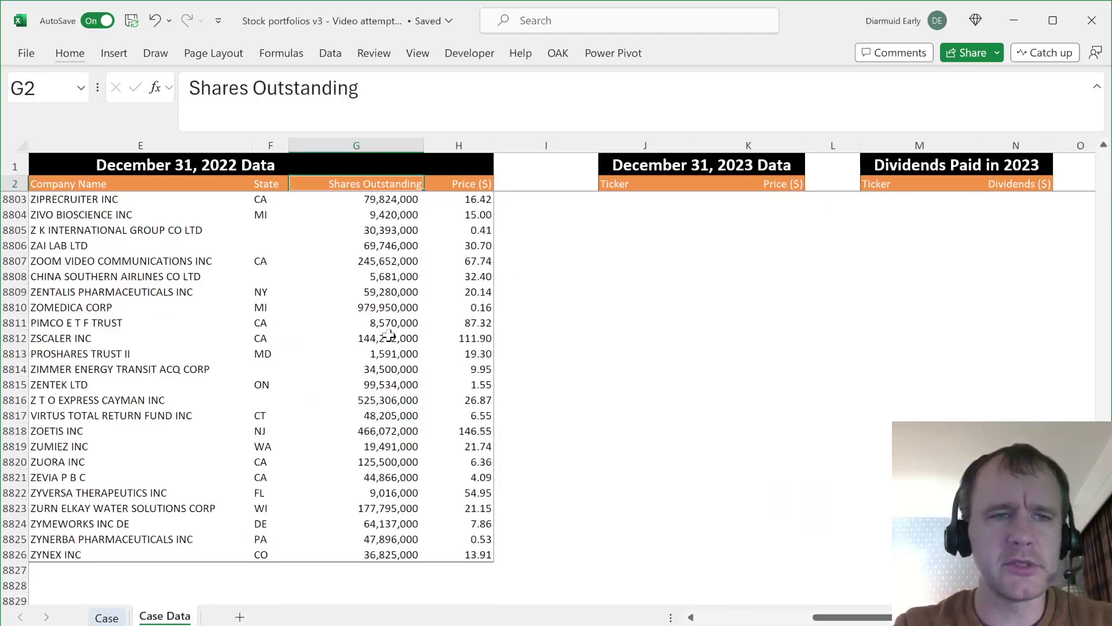
pyautogui.press('Left')
pyautogui.press('Left')
pyautogui.press('Up')
pyautogui.hotkey('ctrl', 'Home')
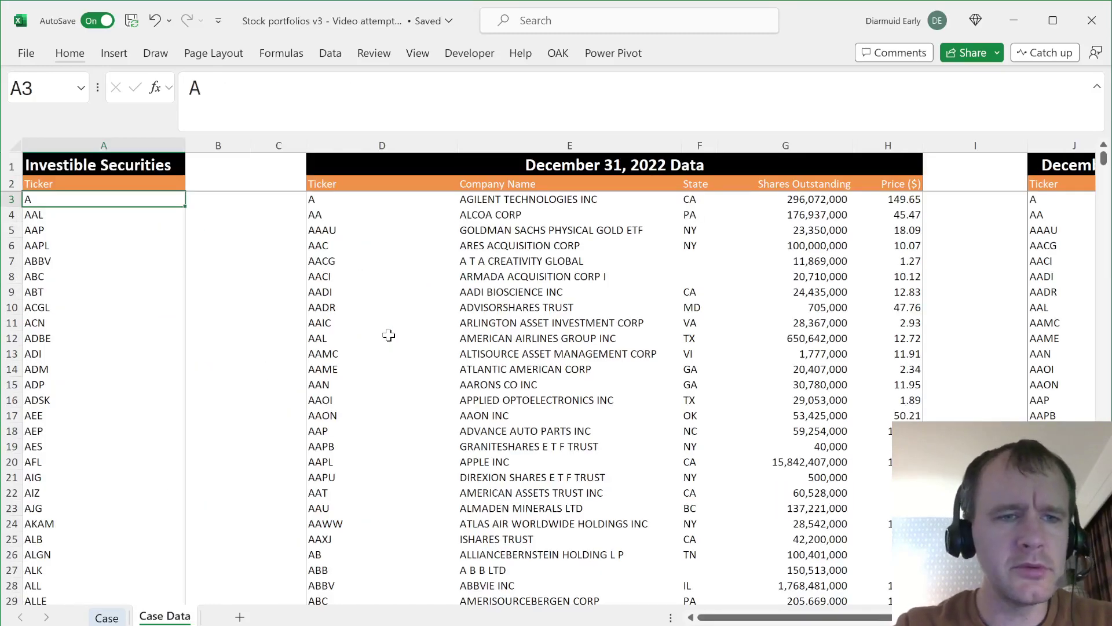
pyautogui.hotkey('ctrl', 'shift', 'Down')
pyautogui.hotkey('ctrl', 'shift', 'Up')
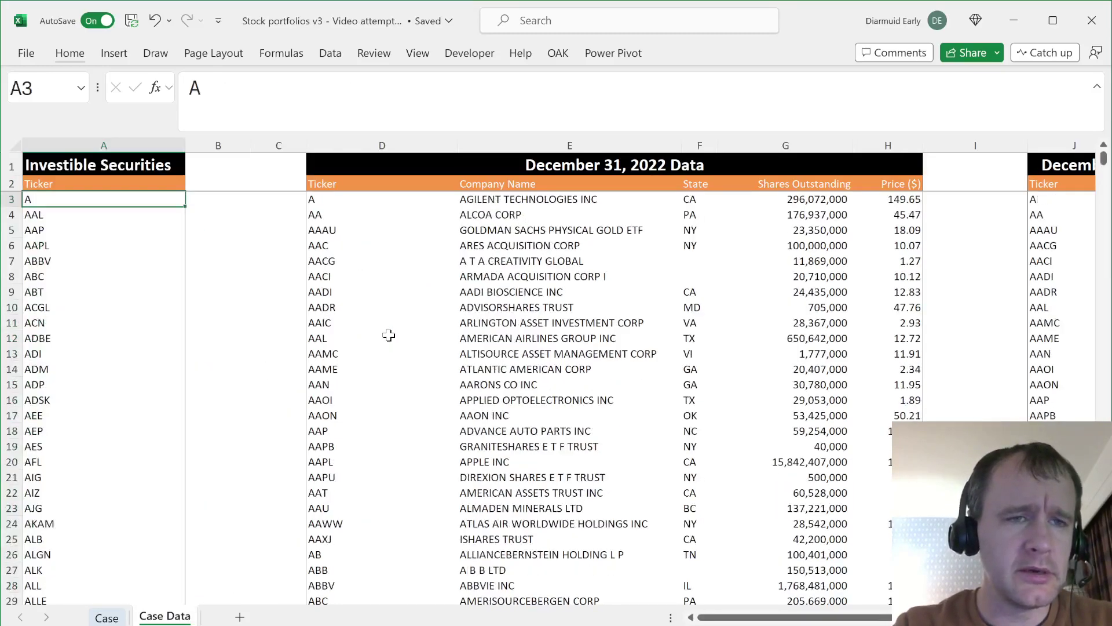
pyautogui.hotkey('ctrl', 'pageup')
pyautogui.hotkey('ctrl', 'pagedown')
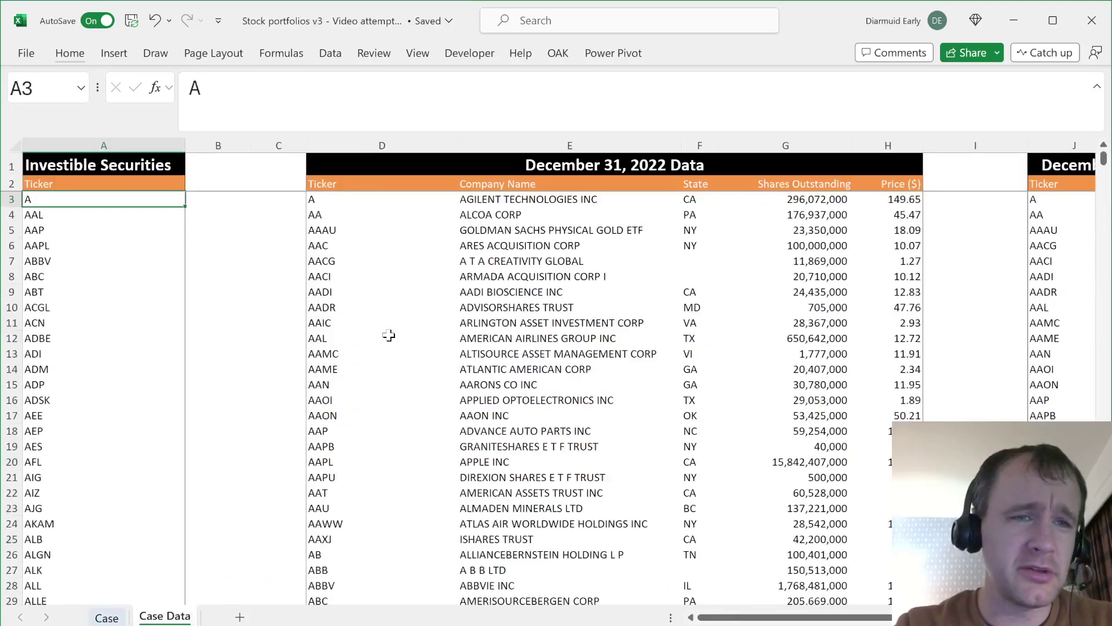
# Step: Enter =COUNTA('Case Data'!A3:A436) in E28 to count the investible tickers
pyautogui.hotkey('ctrl', 'pageup')
pyautogui.write('=coutn')
pyautogui.press('BackSpace')
pyautogui.press('BackSpace')
pyautogui.write('nt')
pyautogui.press('Down')
pyautogui.press('Tab')
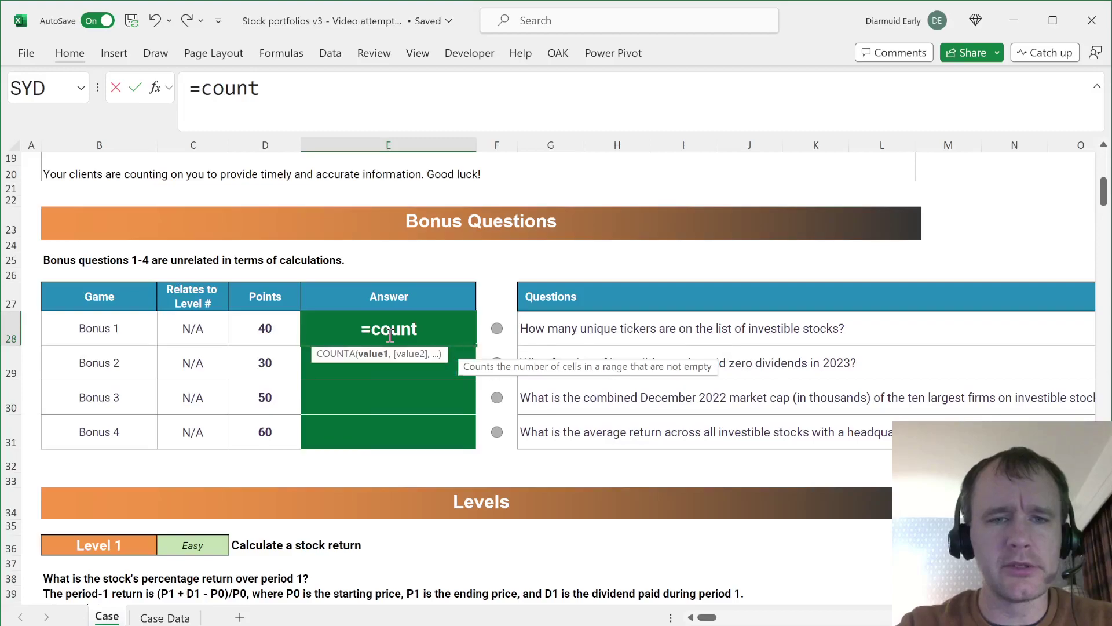
pyautogui.hotkey('ctrl', 'pagedown')
pyautogui.click(130, 200)
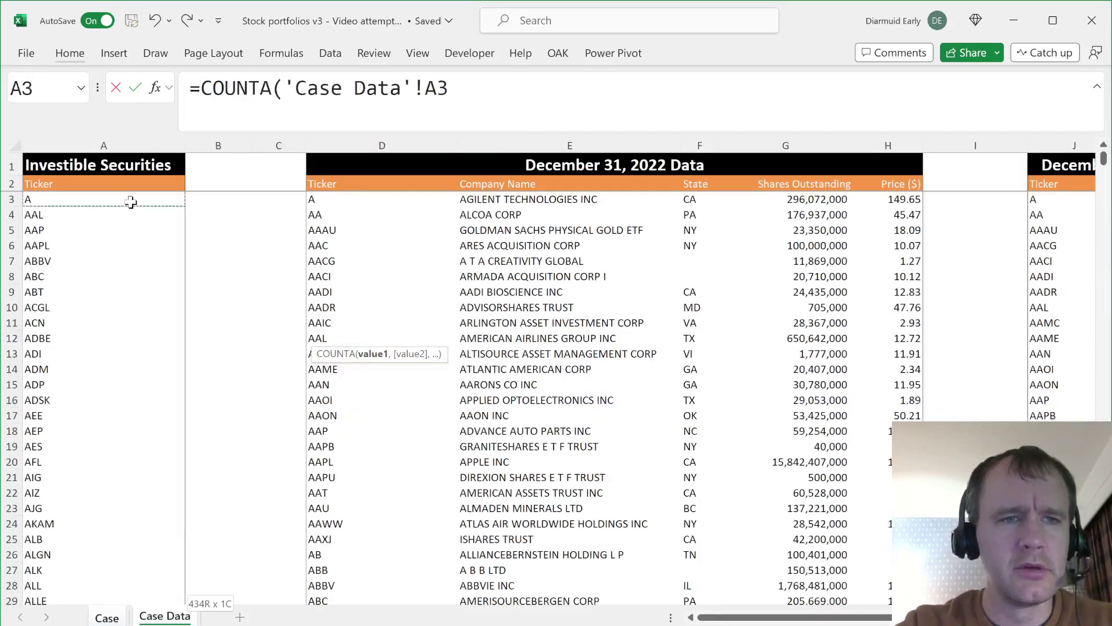
pyautogui.hotkey('ctrl', 'shift', 'Down')
pyautogui.write(')')
pyautogui.press('Return')
# Step: Replace COUNTA with ROWS in the E28 formula
pyautogui.press('Up')
pyautogui.doubleClick(226, 88)
pyautogui.write('rows')
pyautogui.press('Return')
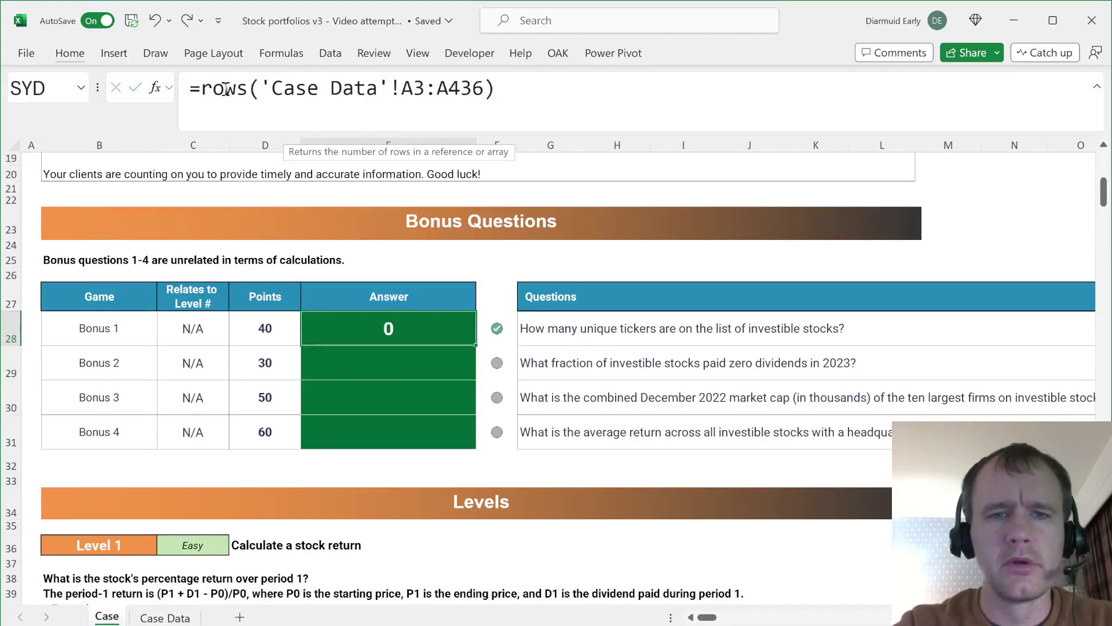
# Step: Change the E28 formula to =COUNTIF('Case Data'!A3:A436,"*")
pyautogui.press('Up')
pyautogui.doubleClick(226, 88)
pyautogui.write('countif')
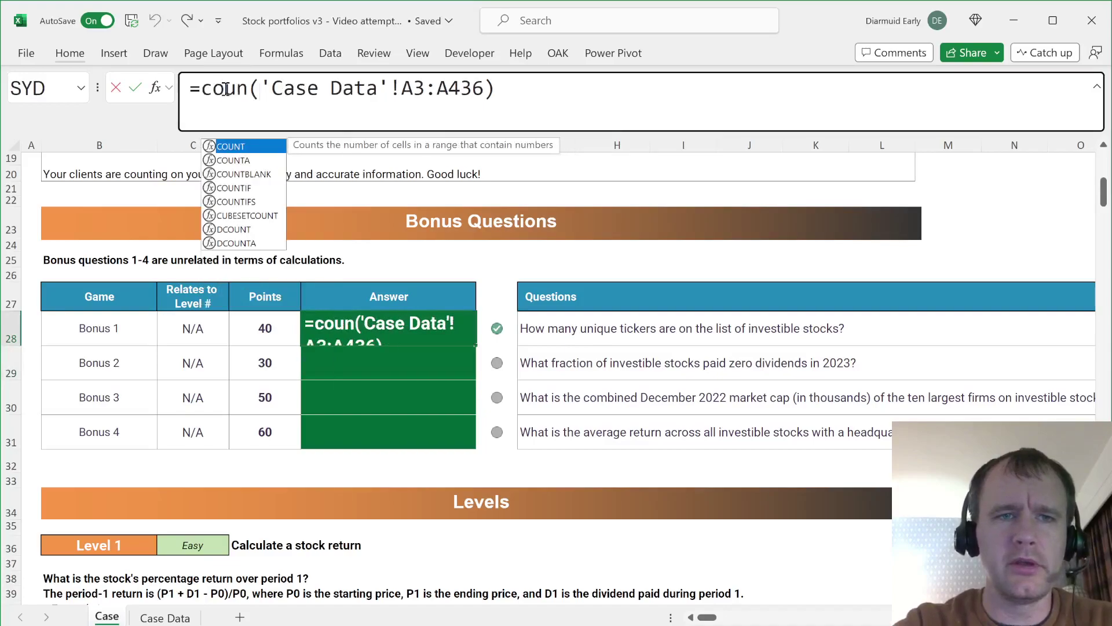
pyautogui.press('End')
pyautogui.press('Left')
pyautogui.write(',"*"')
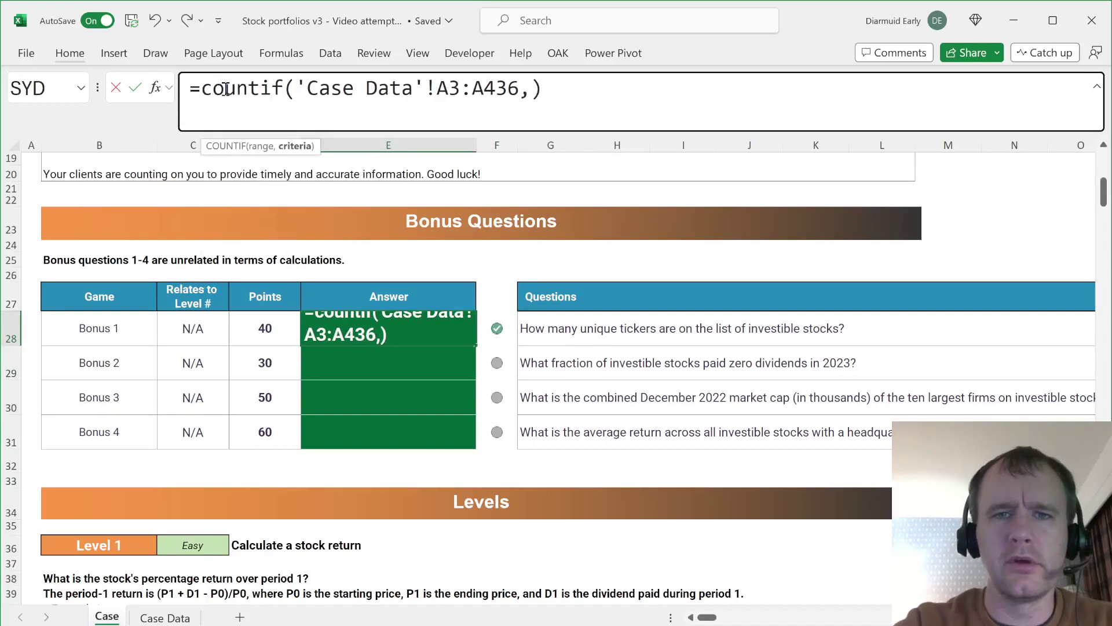
pyautogui.press('Return')
pyautogui.press('Up')
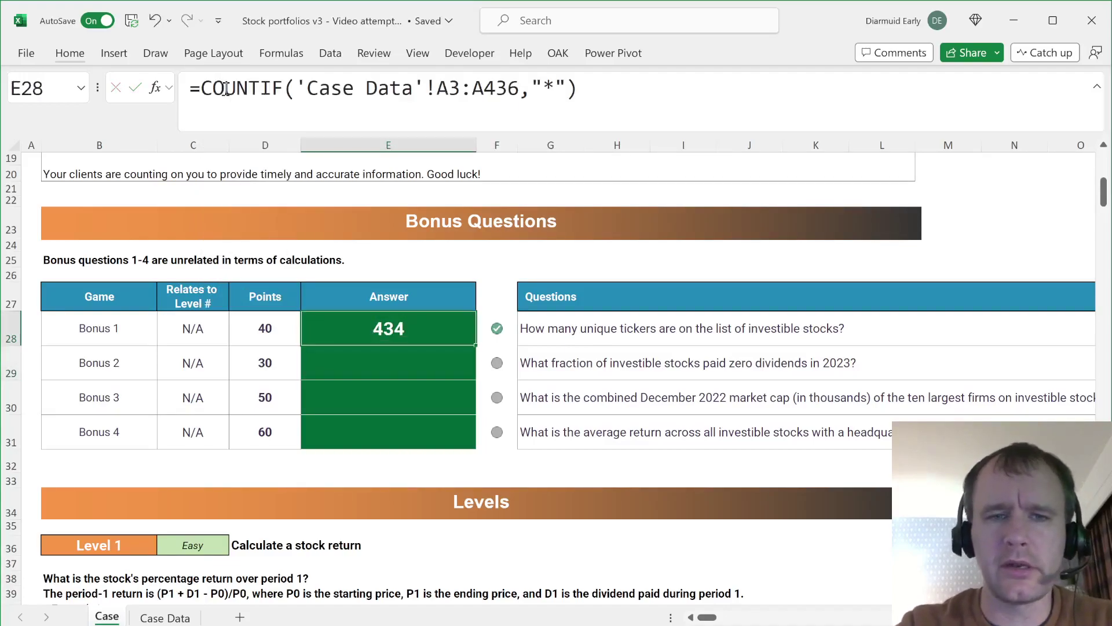
# Step: Select the whole investible ticker list, A3:A436 on Case Data, to check its entries, and return to the Bonus 1 answer
pyautogui.hotkey('ctrl', 'pagedown')
pyautogui.click(126, 260)
pyautogui.hotkey('ctrl', 'Up')
pyautogui.press('Down')
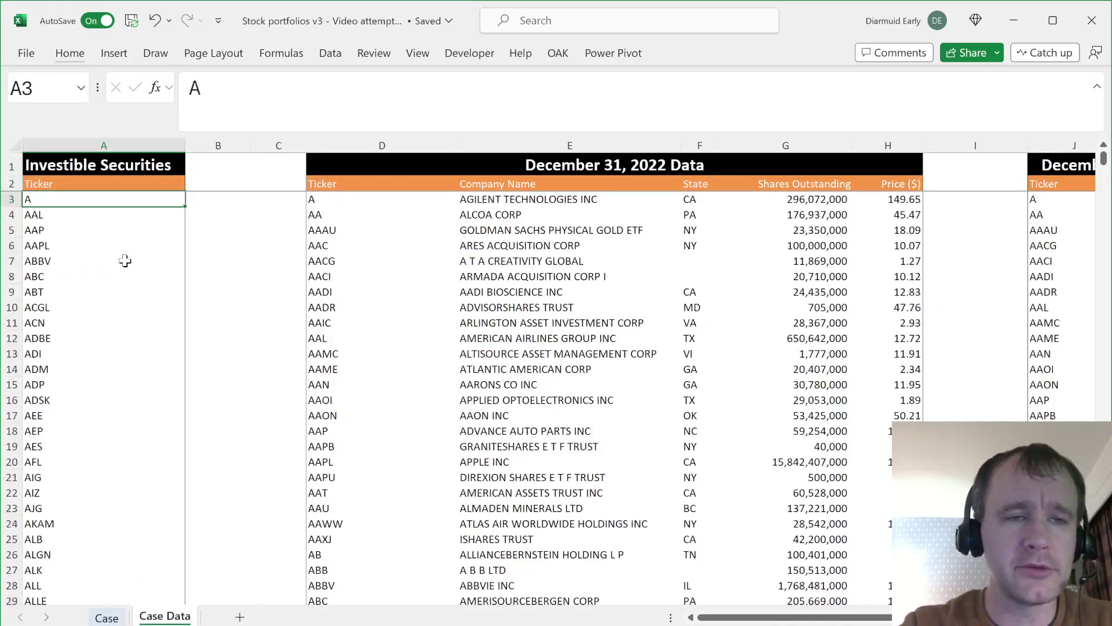
pyautogui.hotkey('ctrl', 'shift', 'Down')
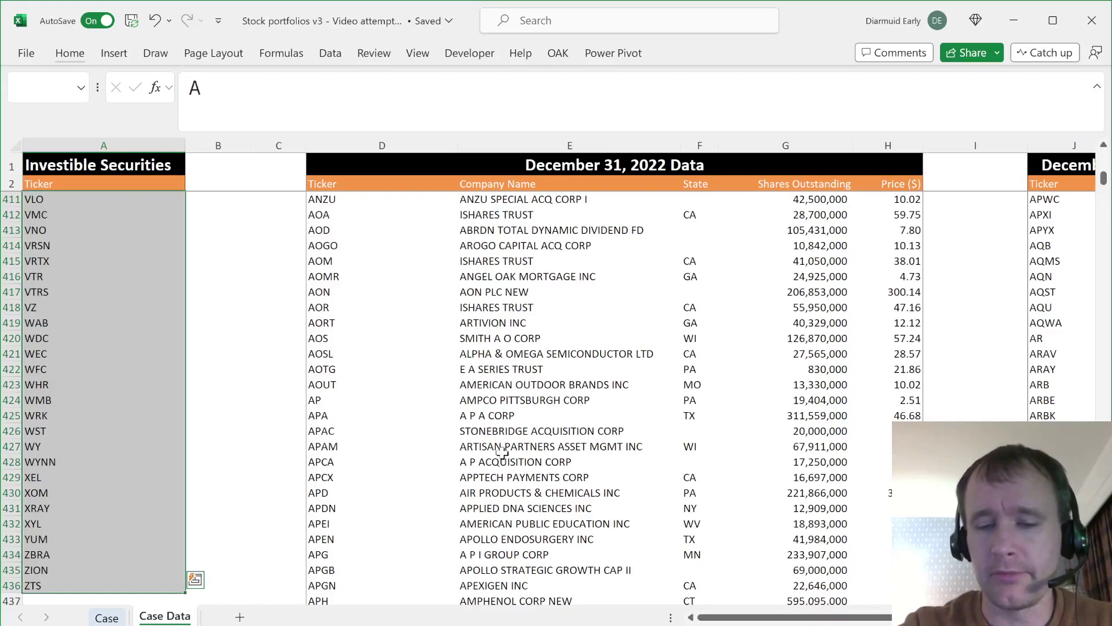
pyautogui.press('Return')
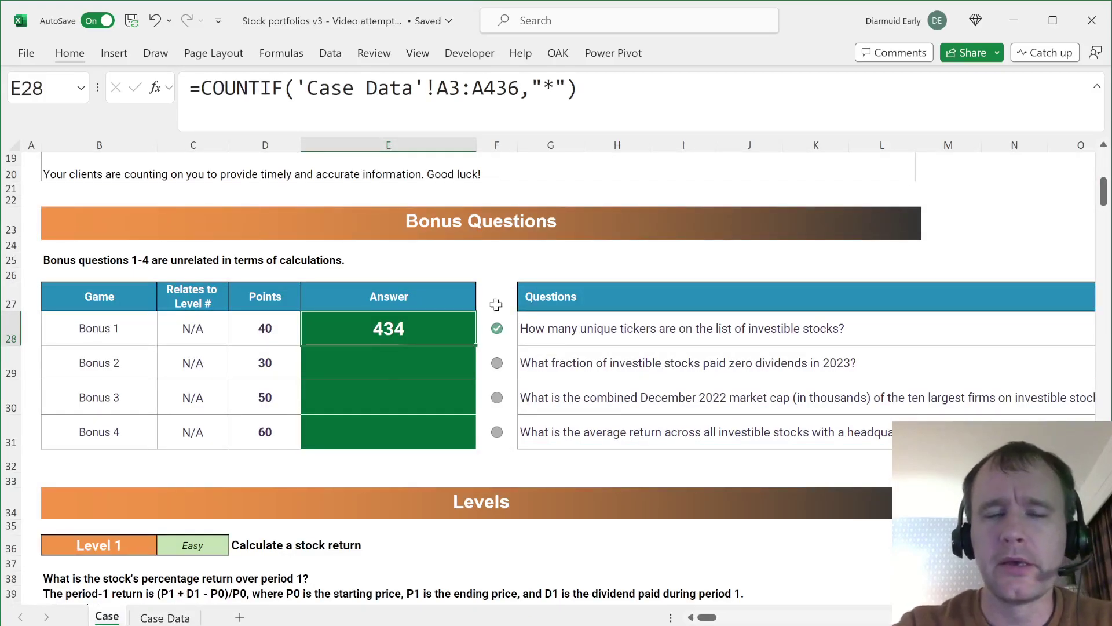
# Step: Change the E28 formula to =ROWS(UNIQUE('Case Data'!A3:A436)) to count the unique investible tickers
pyautogui.moveTo(201, 89); pyautogui.dragTo(296, 87)
pyautogui.write('rows(unique(')
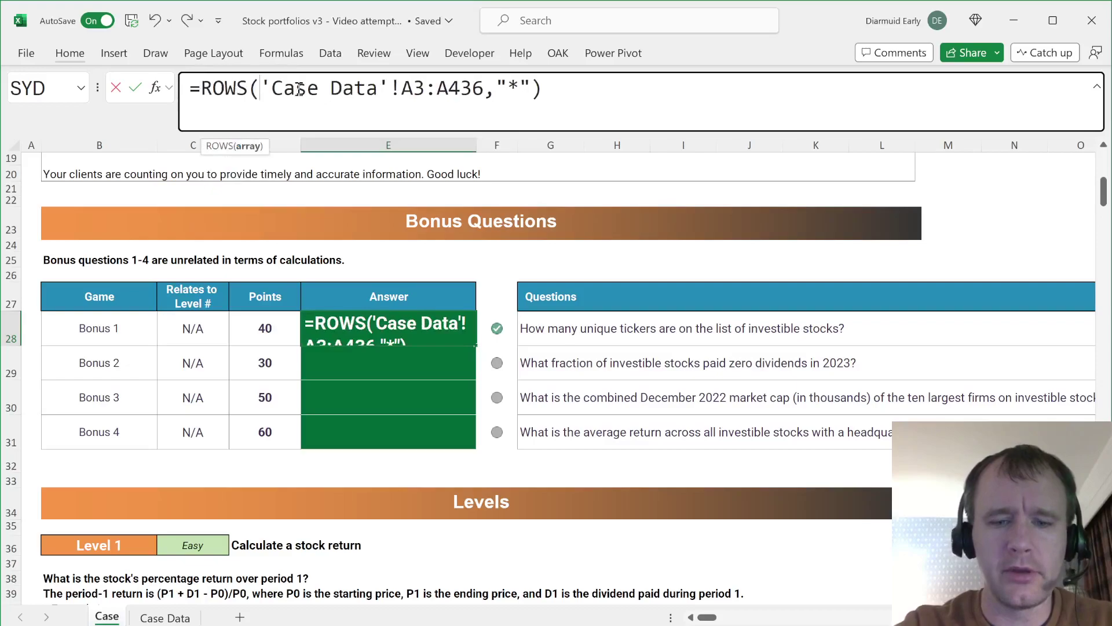
pyautogui.press('End')
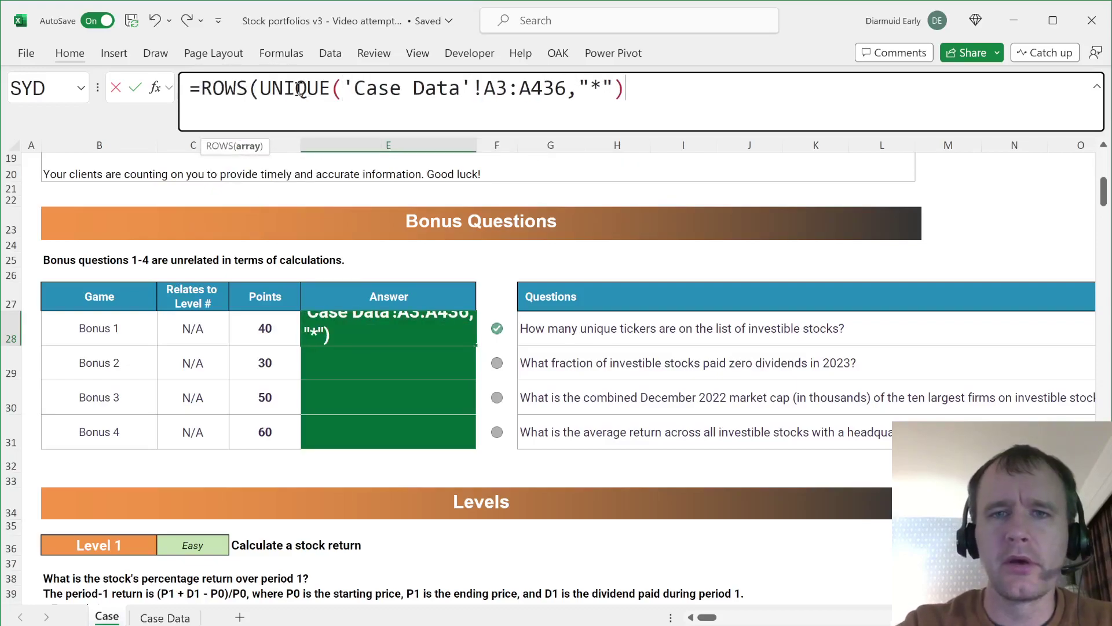
pyautogui.press('BackSpace')
pyautogui.press('BackSpace')
pyautogui.press('BackSpace')
pyautogui.press('BackSpace')
pyautogui.press('BackSpace')
pyautogui.write('))')
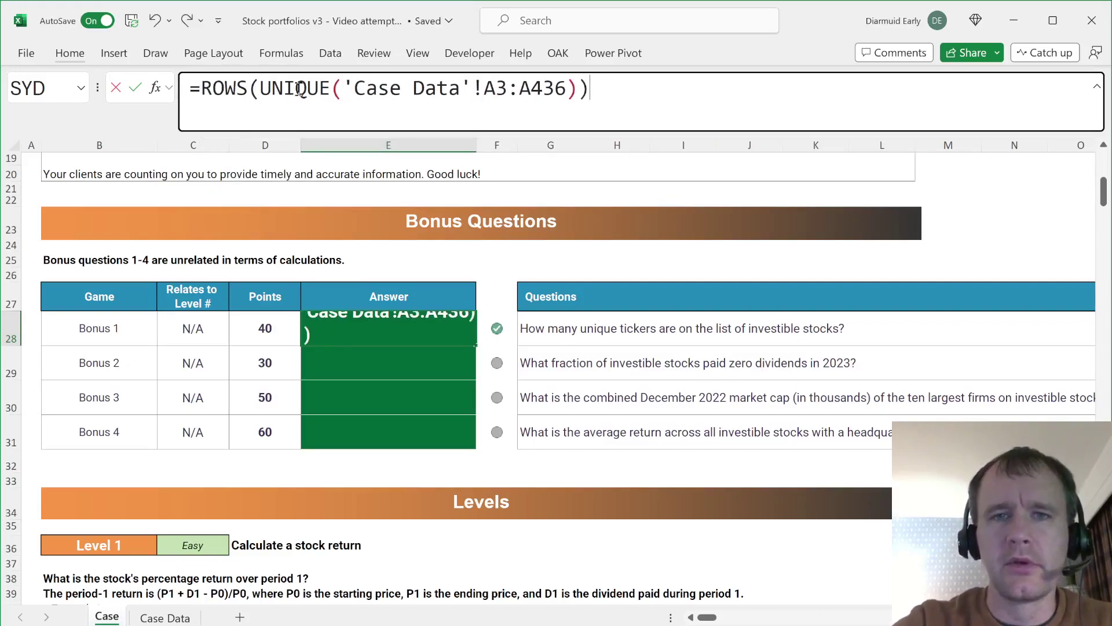
pyautogui.press('Return')
pyautogui.press('Up')
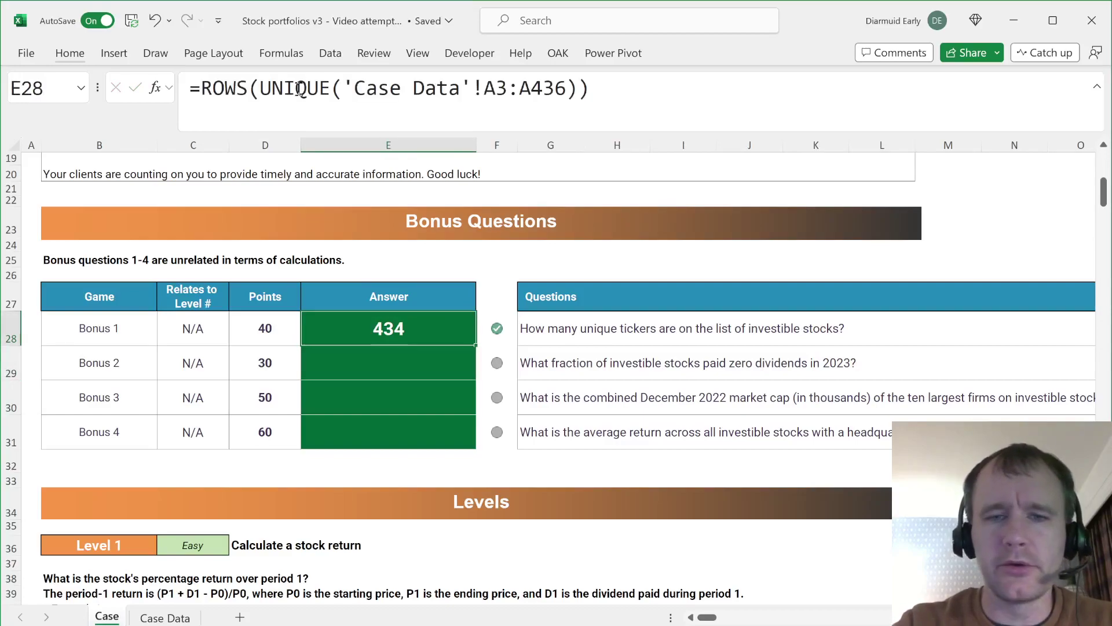
pyautogui.press('Down')
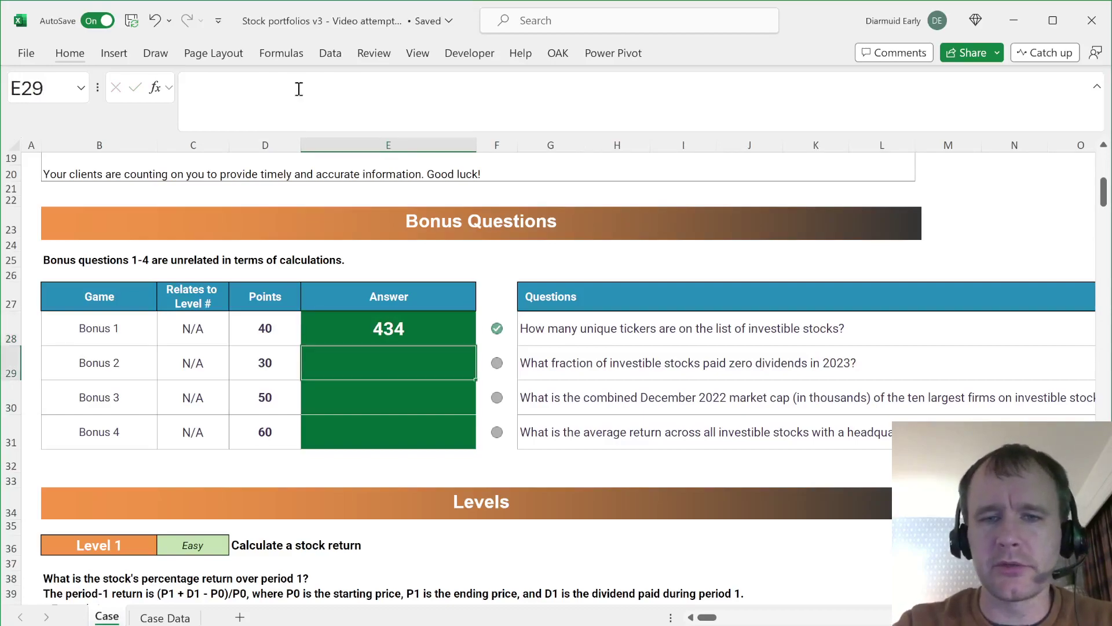
# Step: Give the investible ticker range A3:A436 on Case Data the name inv and return to the Bonus 2 answer
pyautogui.click(548, 357)
pyautogui.press('Left')
pyautogui.press('Left')
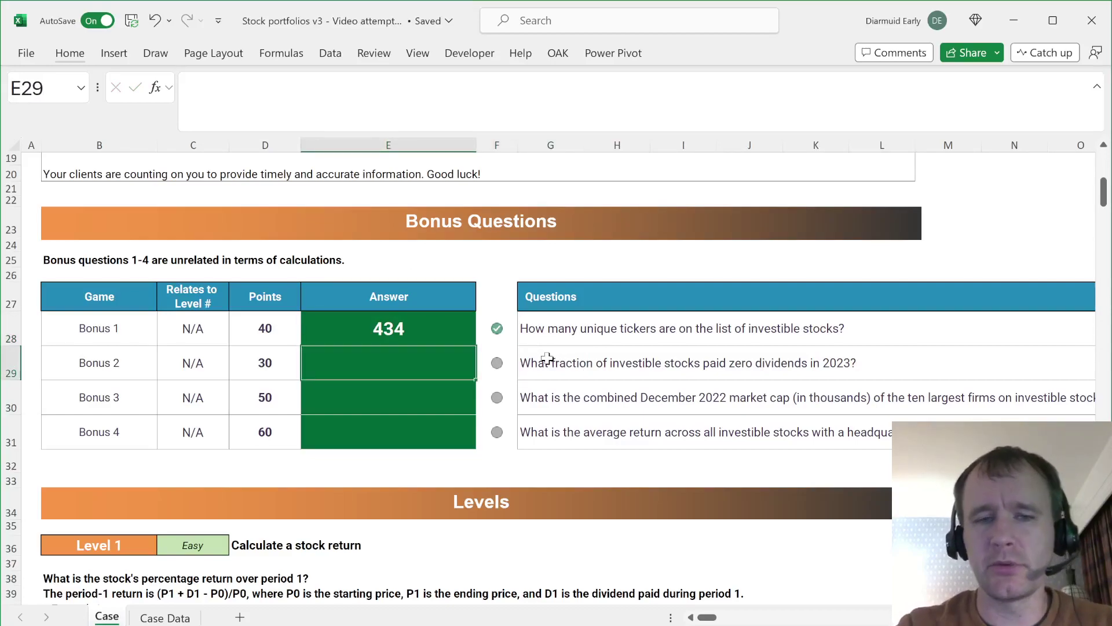
pyautogui.click(414, 325)
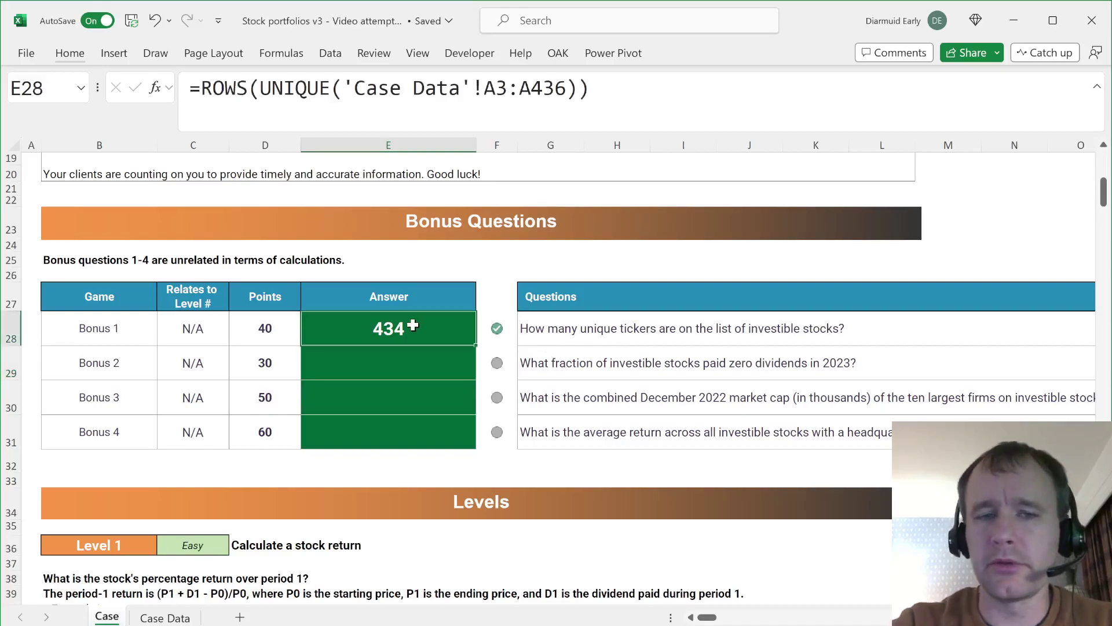
pyautogui.click(411, 366)
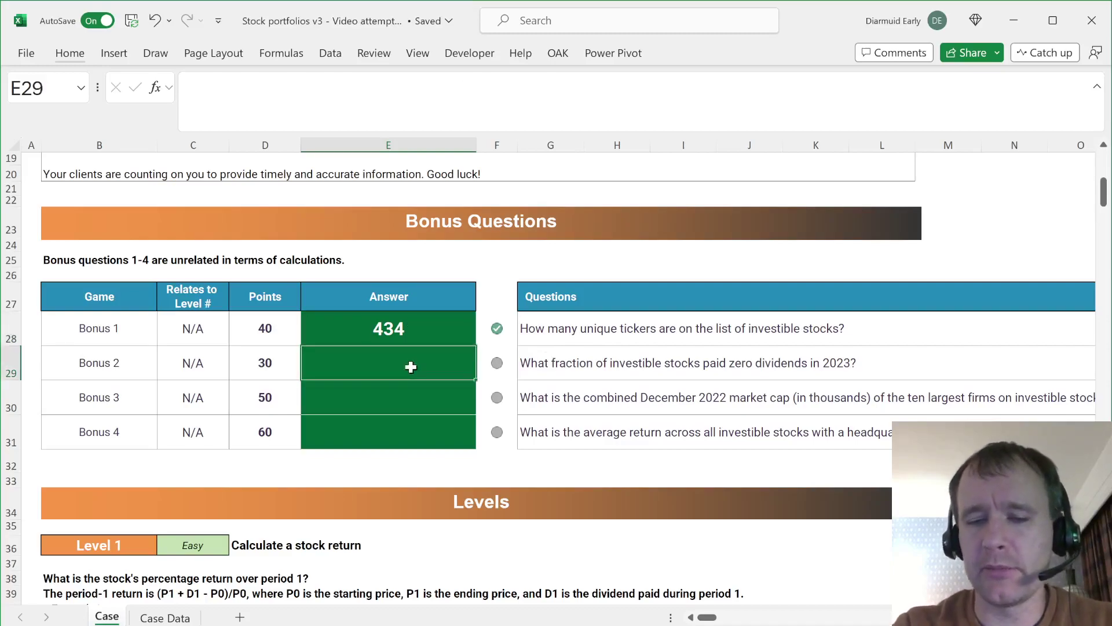
pyautogui.hotkey('ctrl', 'pagedown')
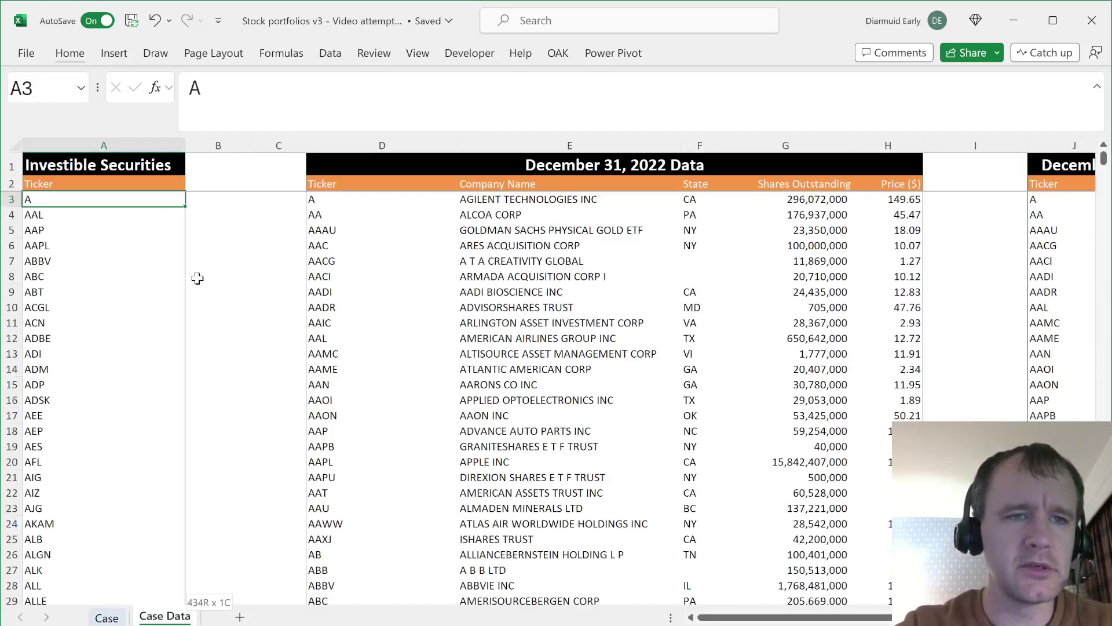
pyautogui.hotkey('ctrl', 'shift', 'Down')
pyautogui.click(44, 88)
pyautogui.write('inv')
pyautogui.press('Escape')
pyautogui.hotkey('ctrl', 'pageup')
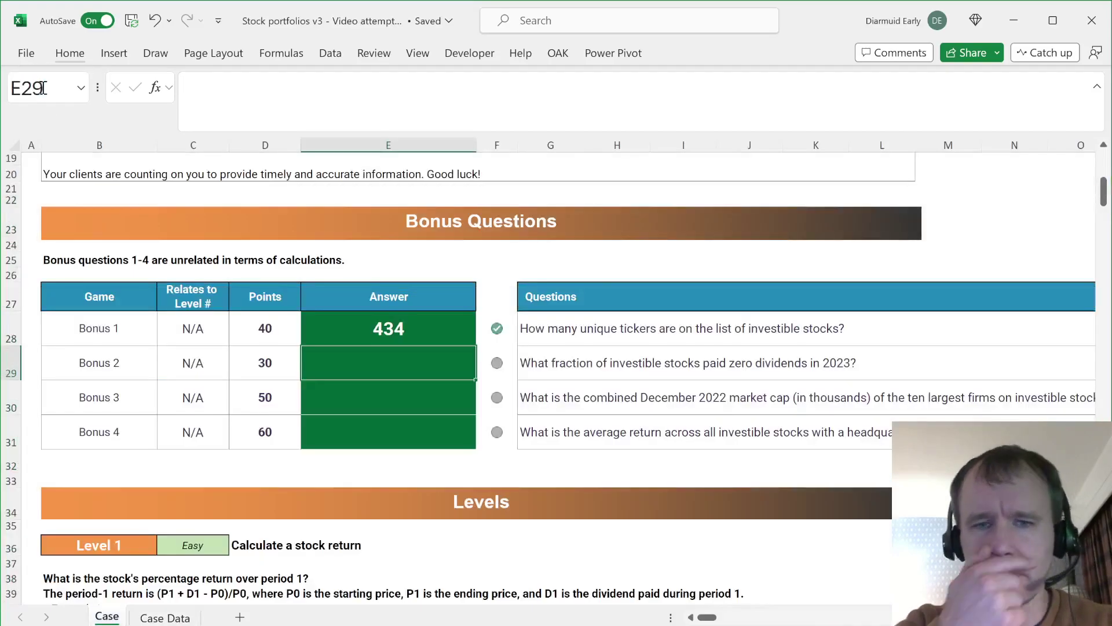
# Step: Write =XLOOKUP(inv,tickDiv,div,0) in E29 to fetch each investible stock's dividend, with 0 for missing tickers
pyautogui.write('=')
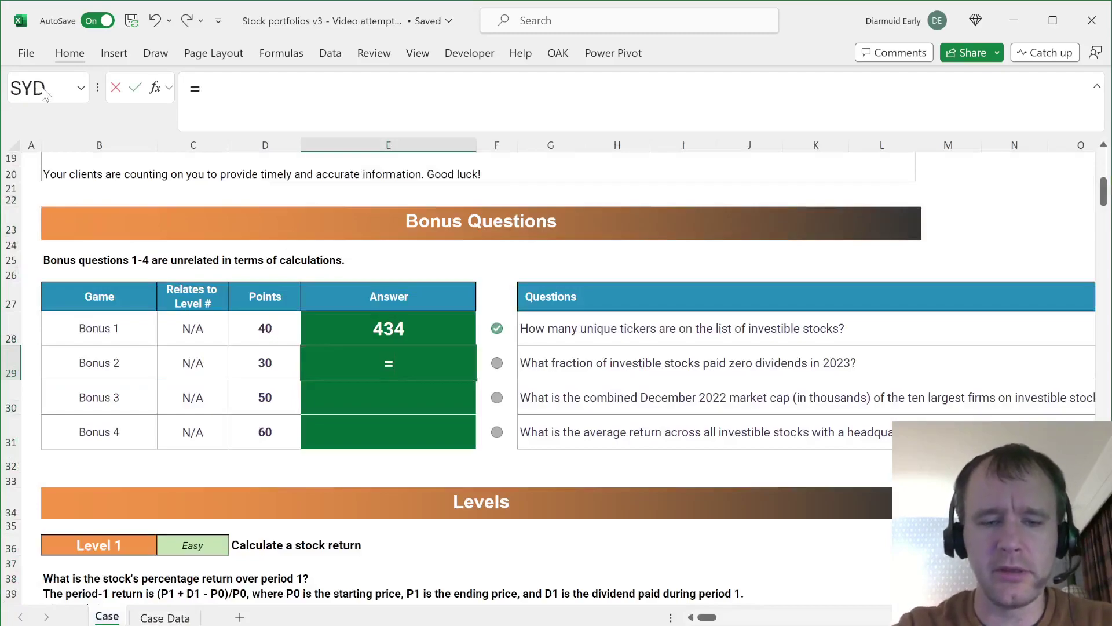
pyautogui.write('xl')
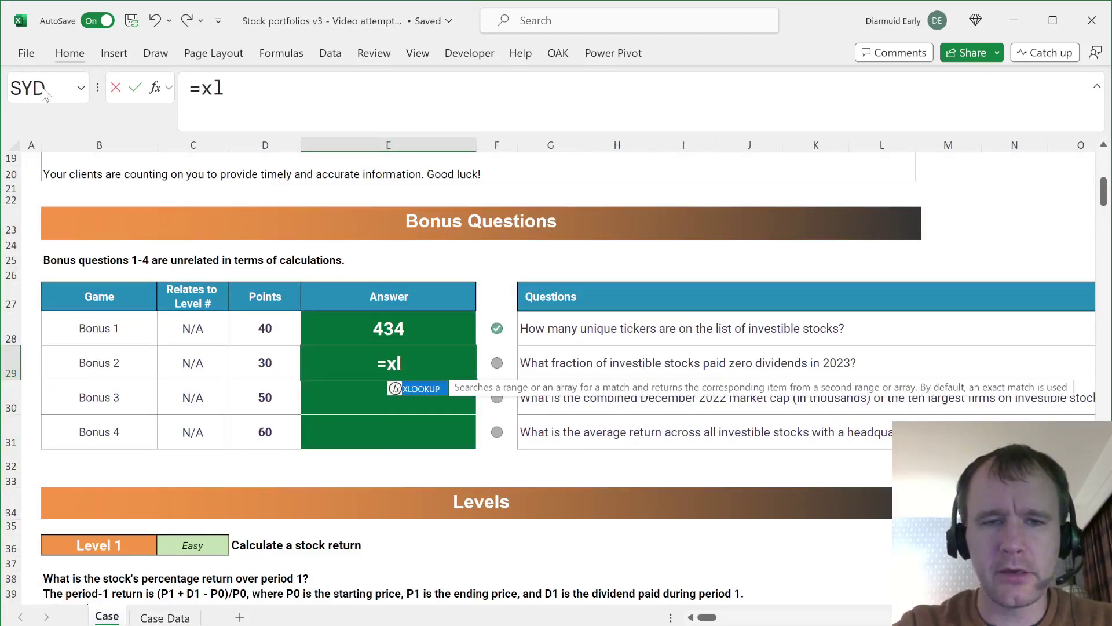
pyautogui.press('Tab')
pyautogui.write('inv,')
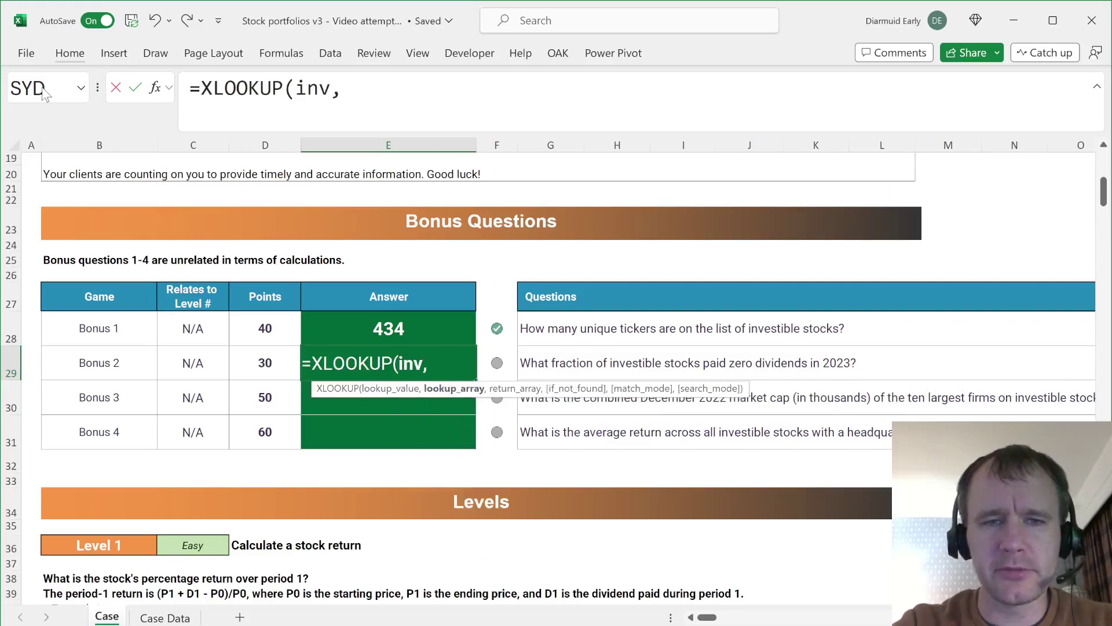
pyautogui.write('tic')
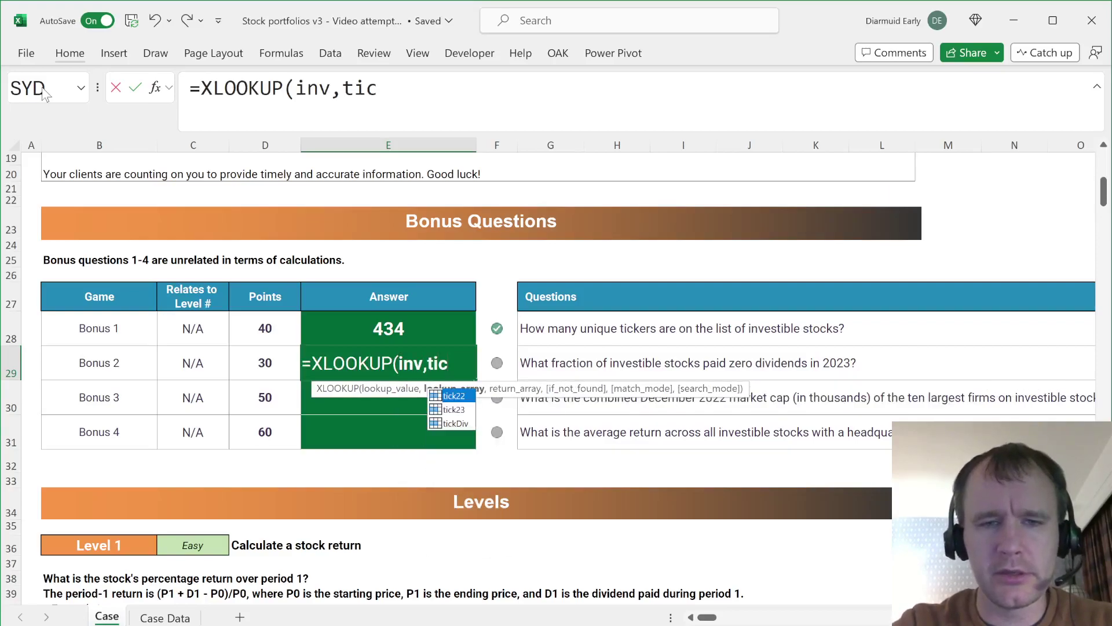
pyautogui.press('Tab')
pyautogui.write(',div)')
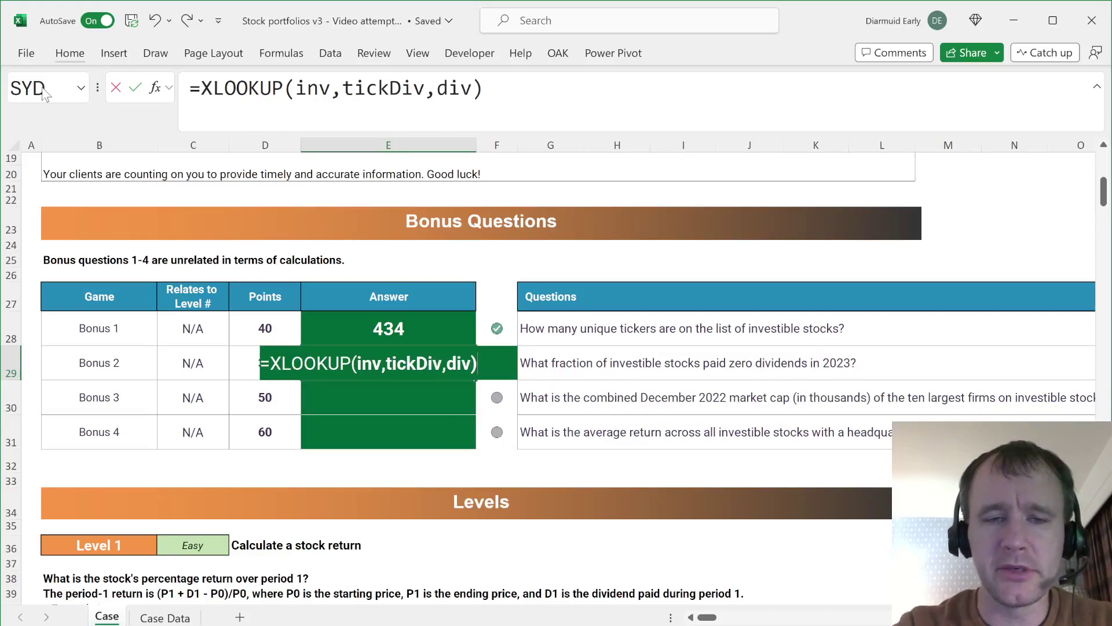
pyautogui.press('BackSpace')
pyautogui.write(',0)')
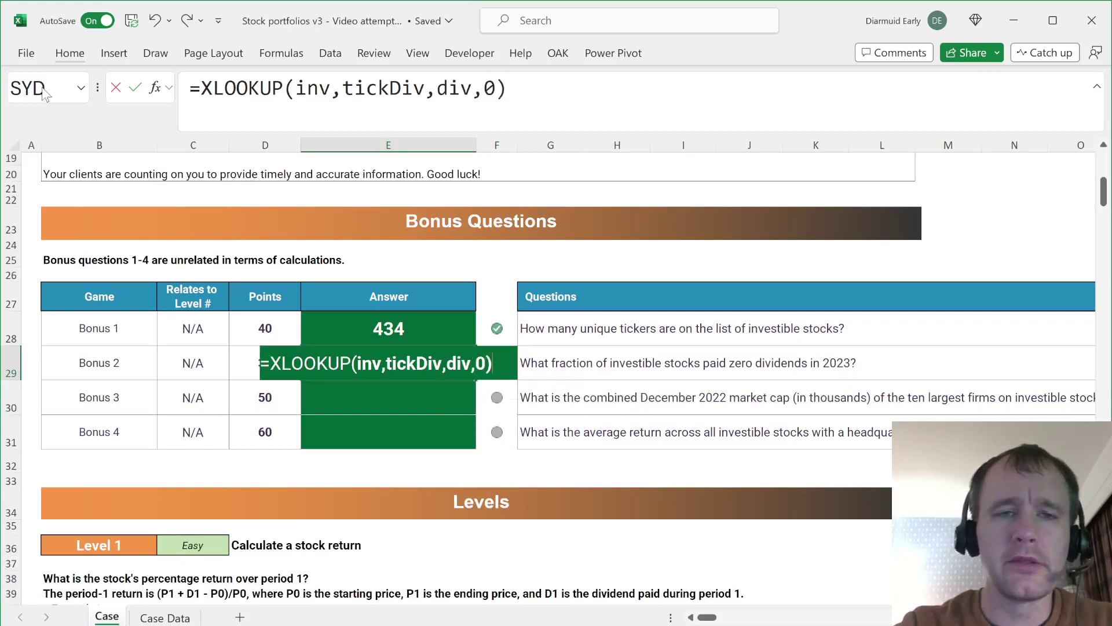
# Step: Extend the E29 formula to test the dividends against zero, as =(XLOOKUP(inv,tickDiv,div,0)=0)
pyautogui.moveTo(197, 88); pyautogui.dragTo(550, 88)
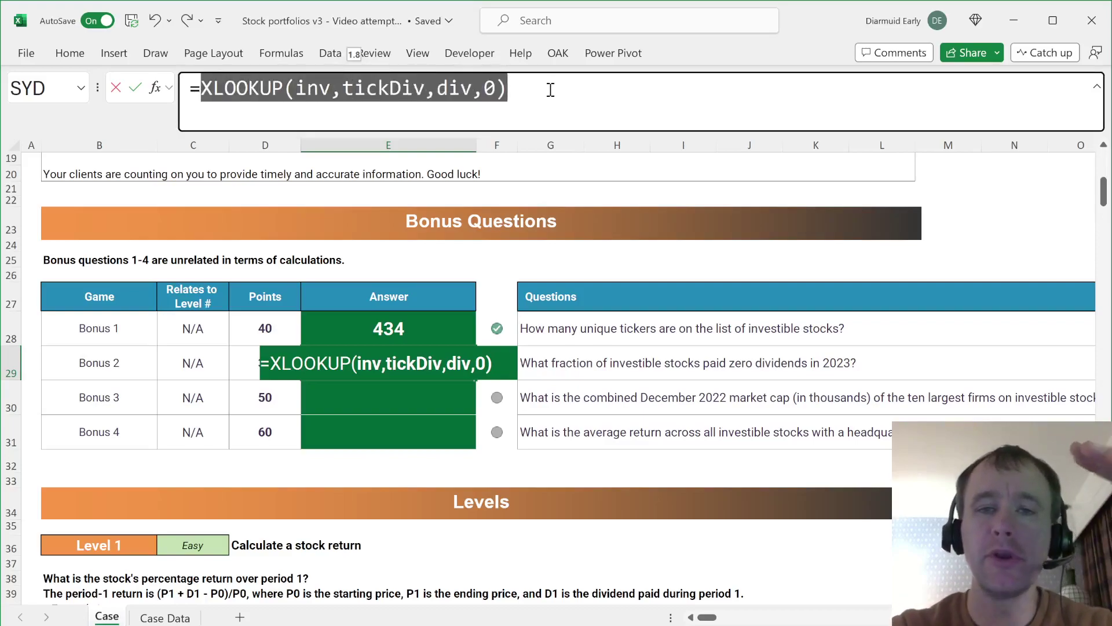
pyautogui.click(550, 90)
pyautogui.write('=0')
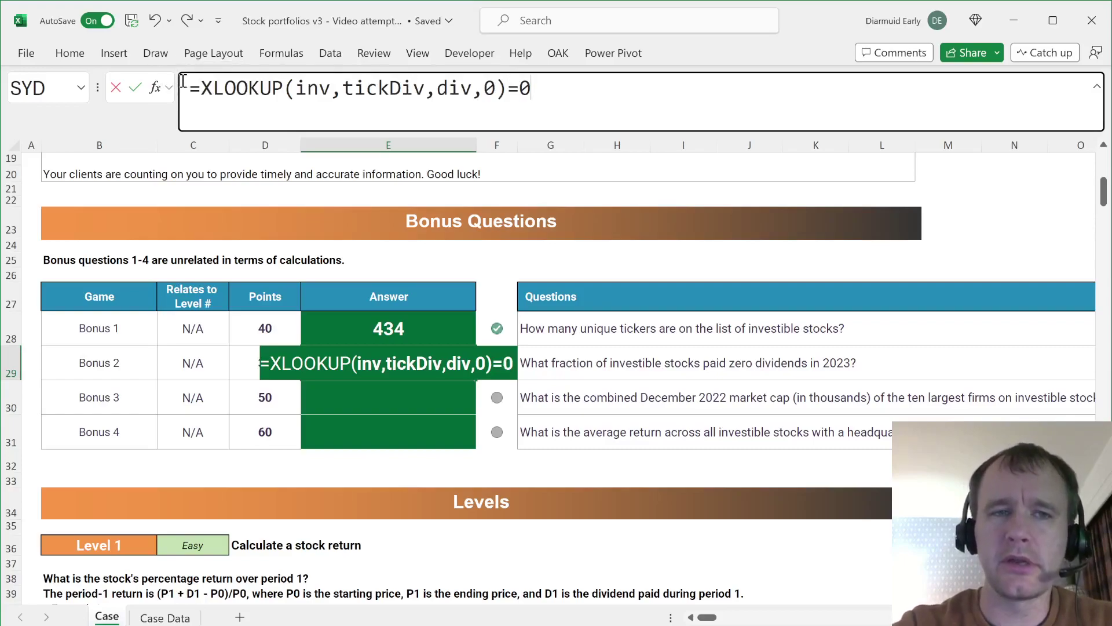
pyautogui.click(201, 86)
pyautogui.write('(')
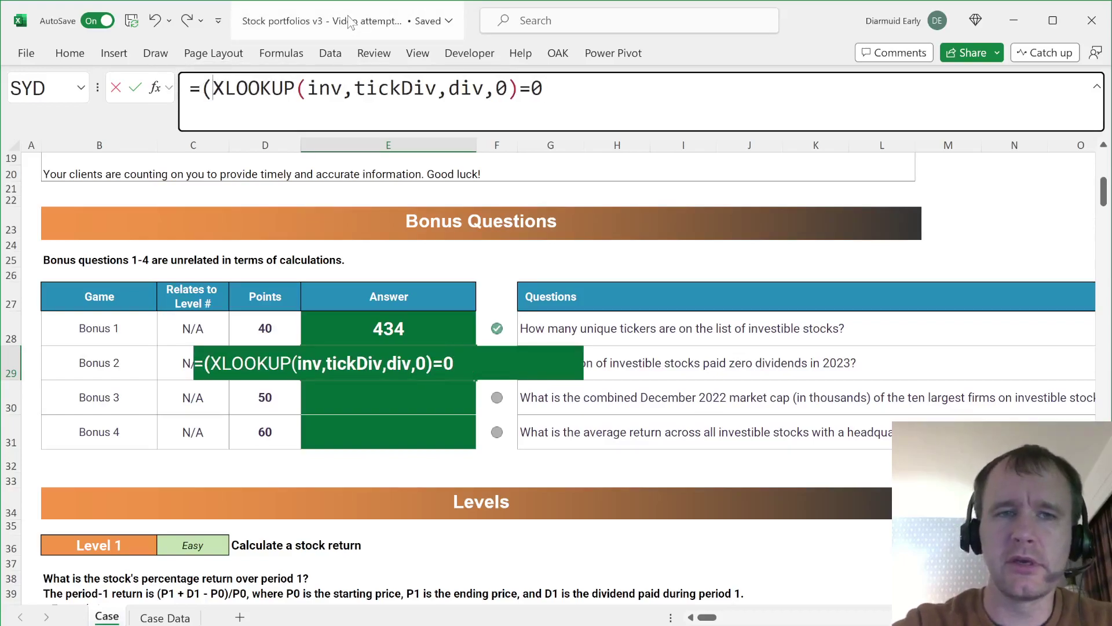
pyautogui.write(')')
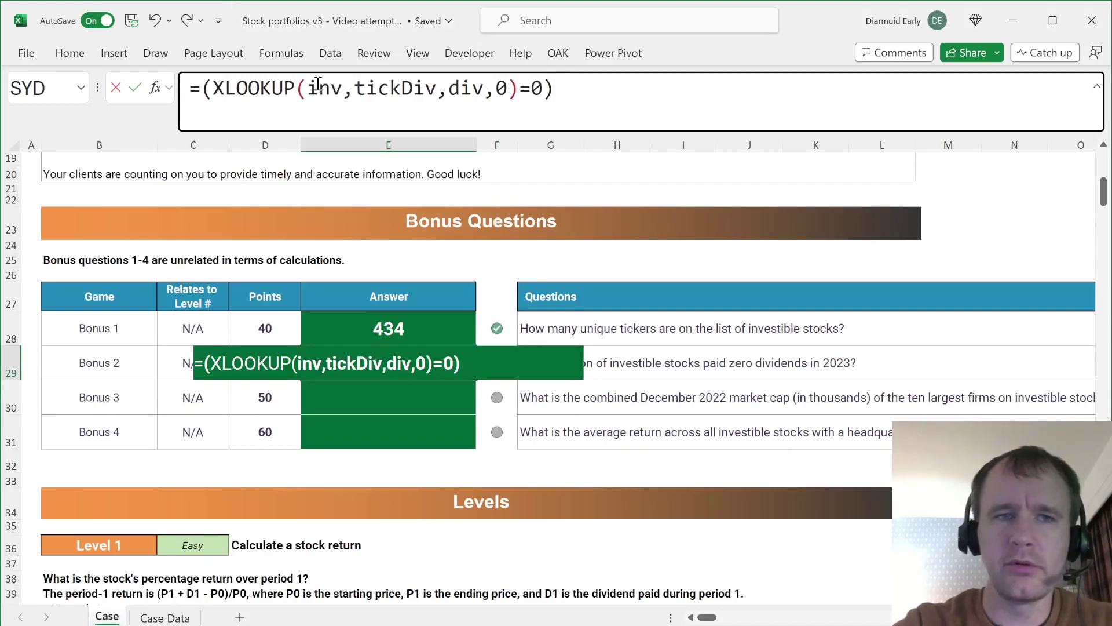
pyautogui.write('if')
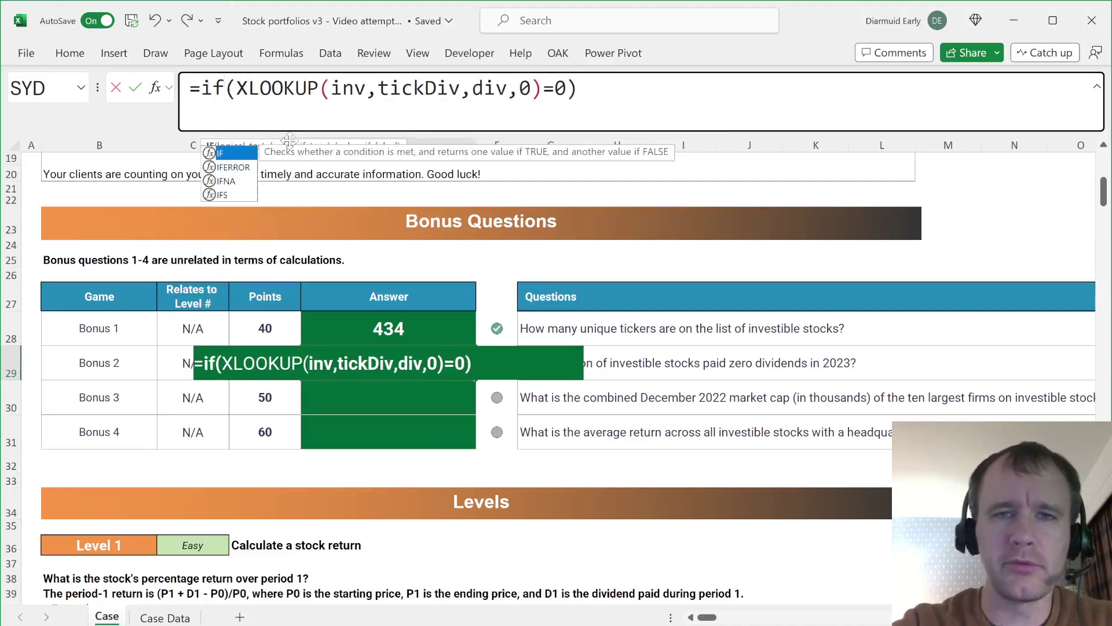
pyautogui.click(566, 99)
pyautogui.write(',1,0')
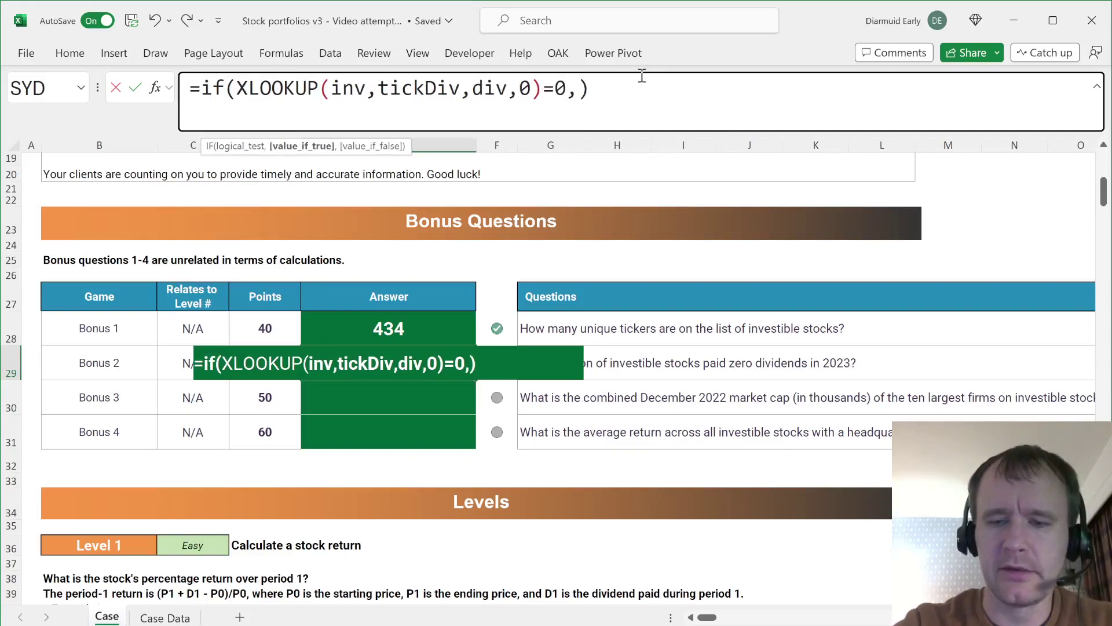
pyautogui.press('BackSpace')
pyautogui.press('BackSpace')
pyautogui.press('BackSpace')
pyautogui.press('BackSpace')
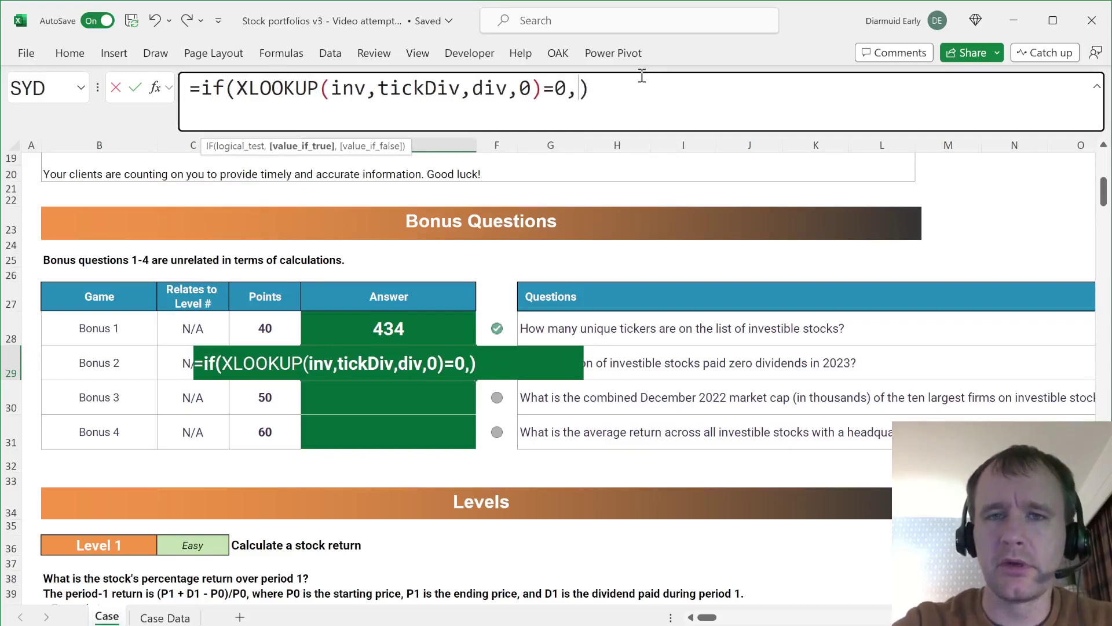
pyautogui.click(232, 90)
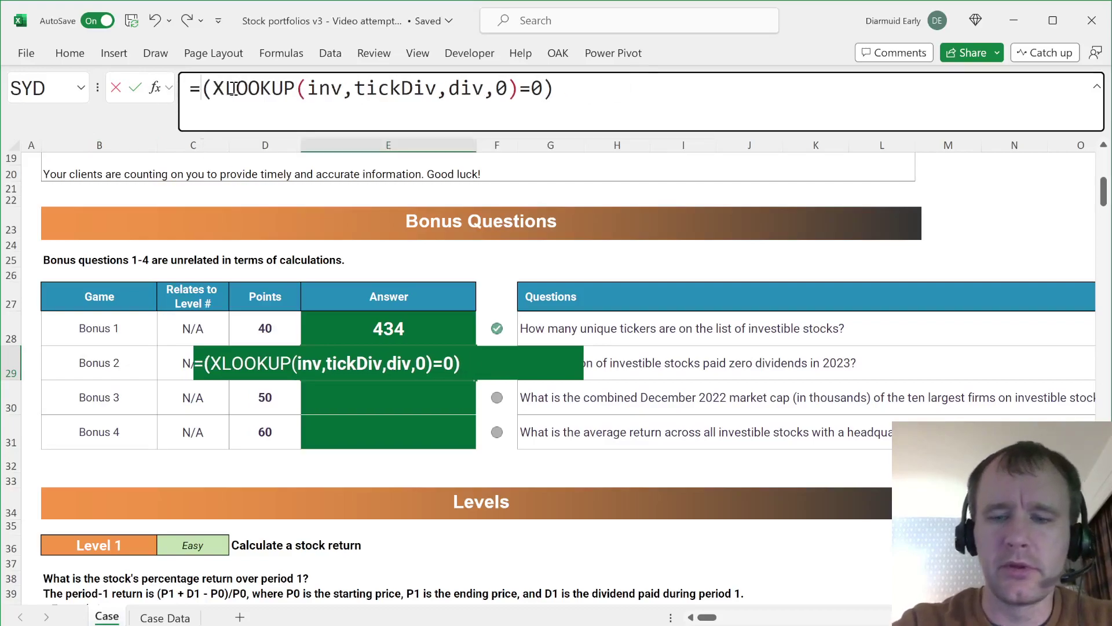
# Step: Multiply the bracketed zero-dividend test in the E29 formula by 1 to convert it to numbers
pyautogui.write('--')
pyautogui.press('BackSpace')
pyautogui.press('BackSpace')
pyautogui.write('1*')
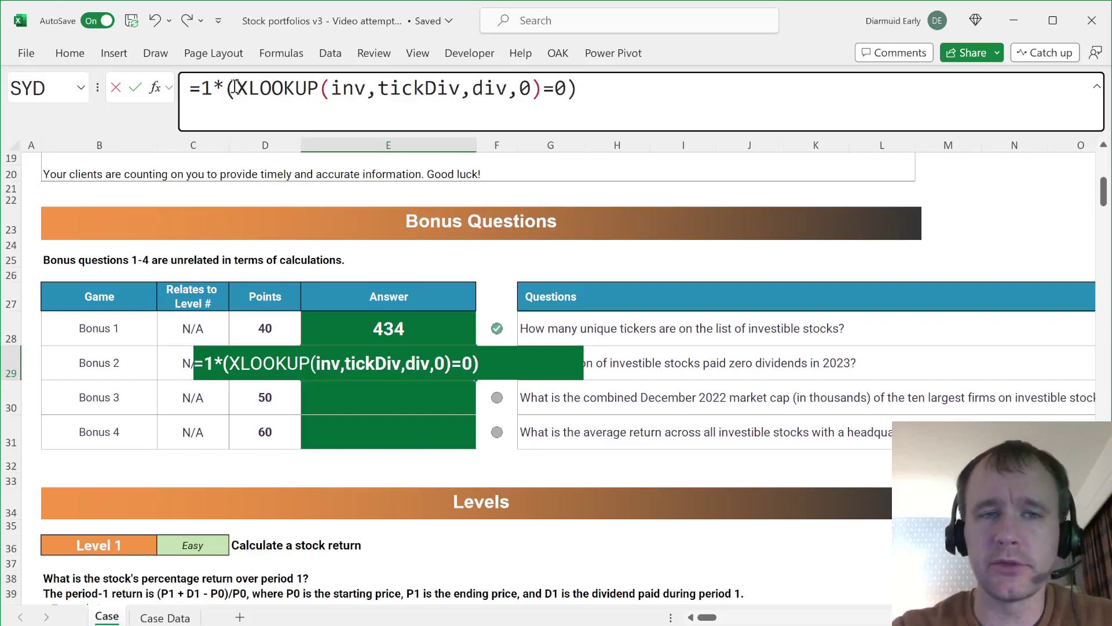
# Step: Wrap the E29 expression in SUM and divide it by E28, giving =SUM(1*(XLOOKUP(inv,tickDiv,div,0)=0))/E28
pyautogui.click(202, 88)
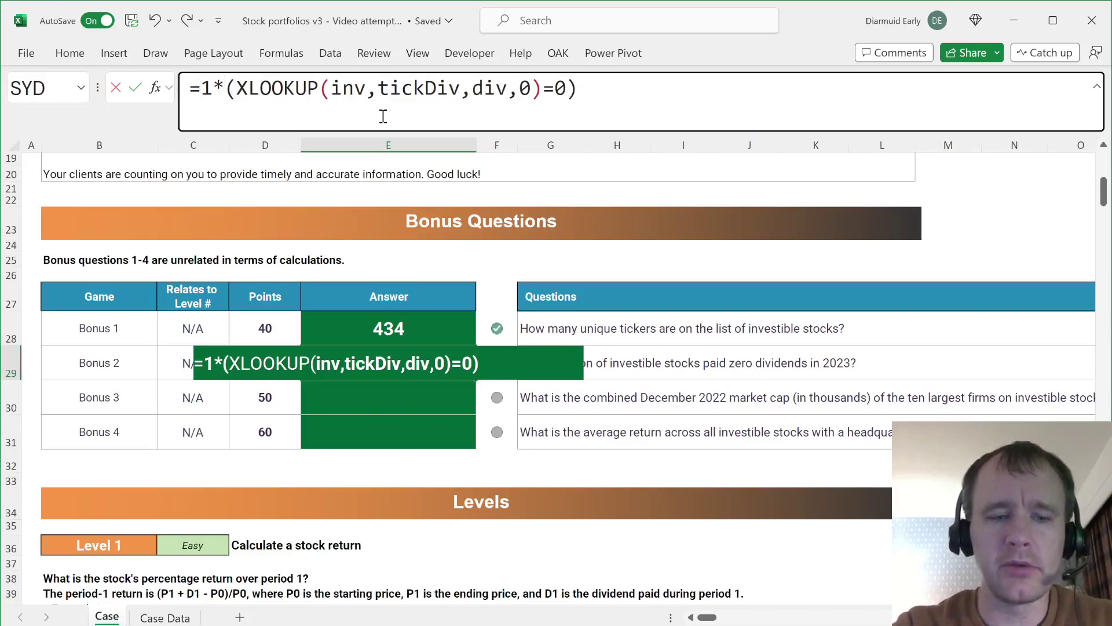
pyautogui.write('sum')
pyautogui.press('Tab')
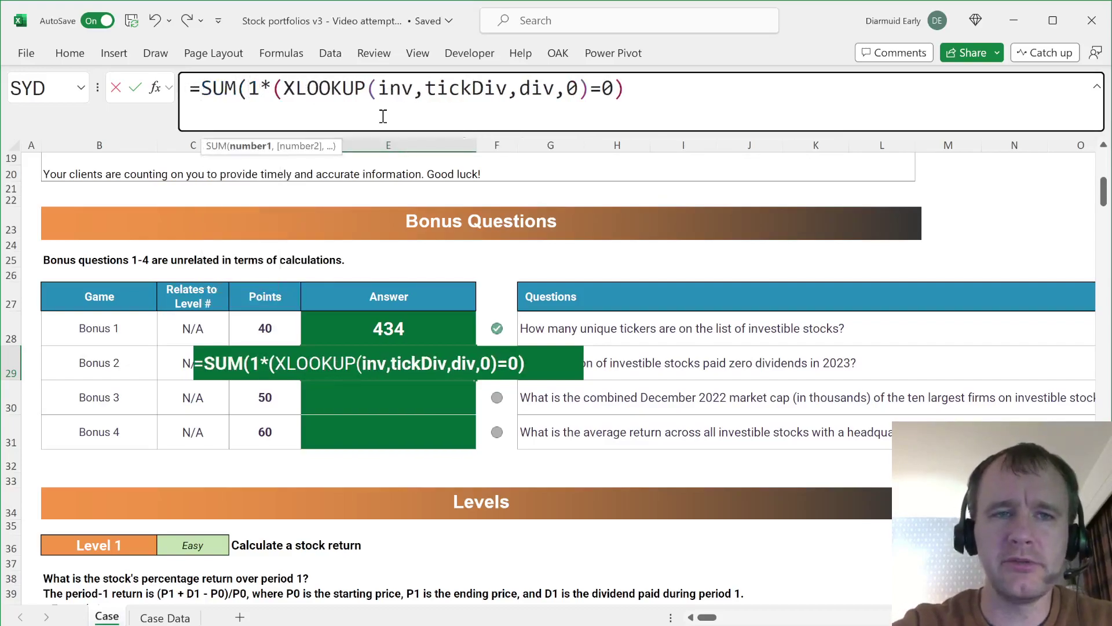
pyautogui.click(680, 88)
pyautogui.write(')/')
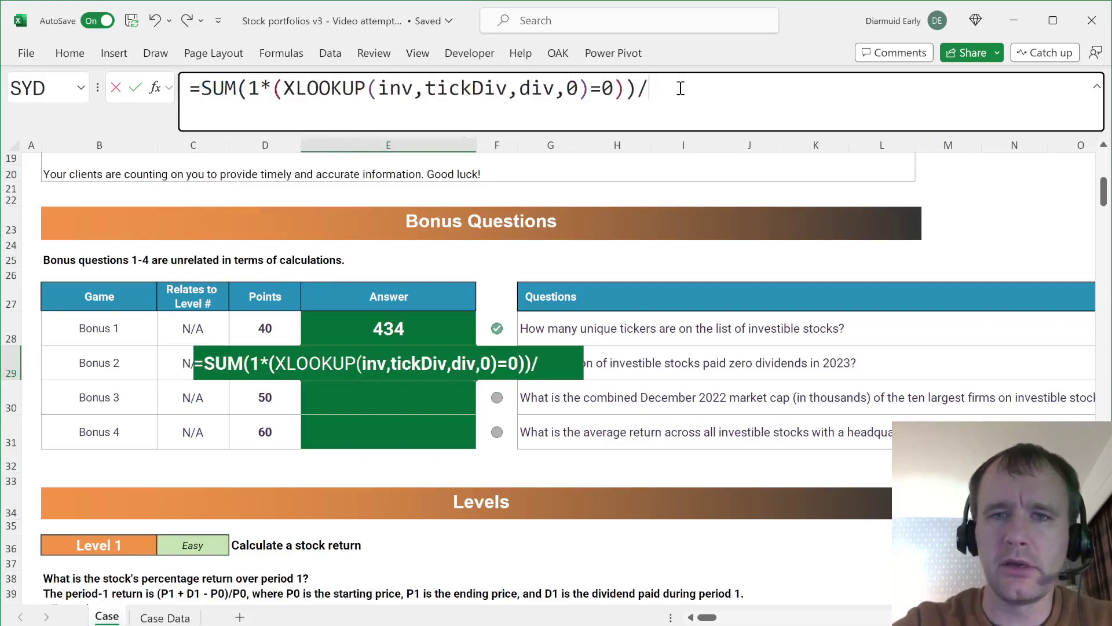
pyautogui.click(399, 328)
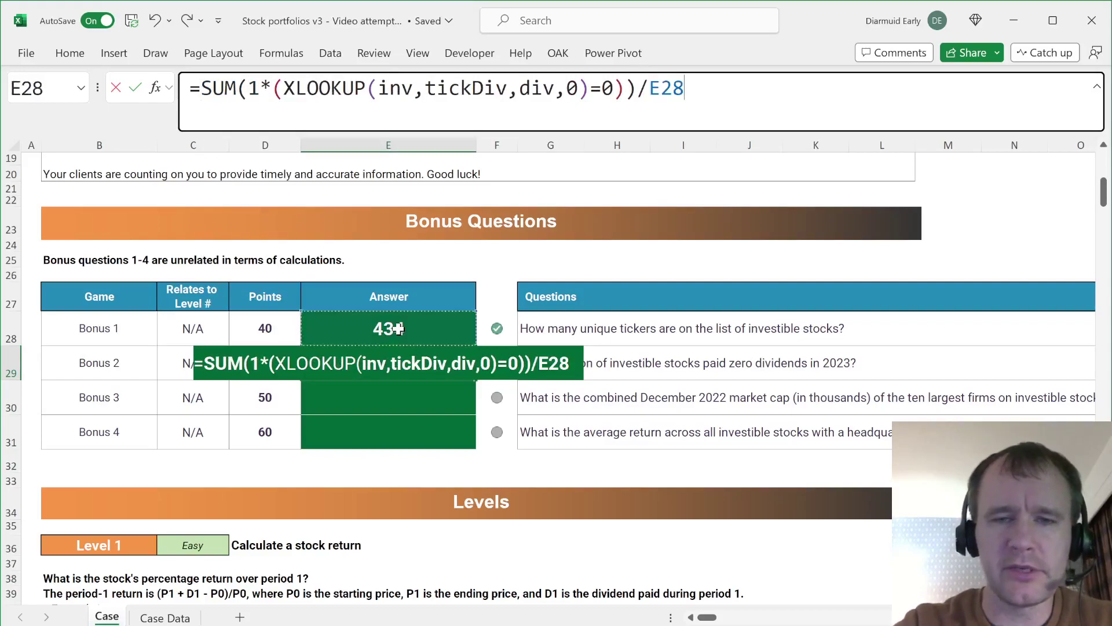
pyautogui.press('Return')
pyautogui.press('Up')
pyautogui.press('Down')
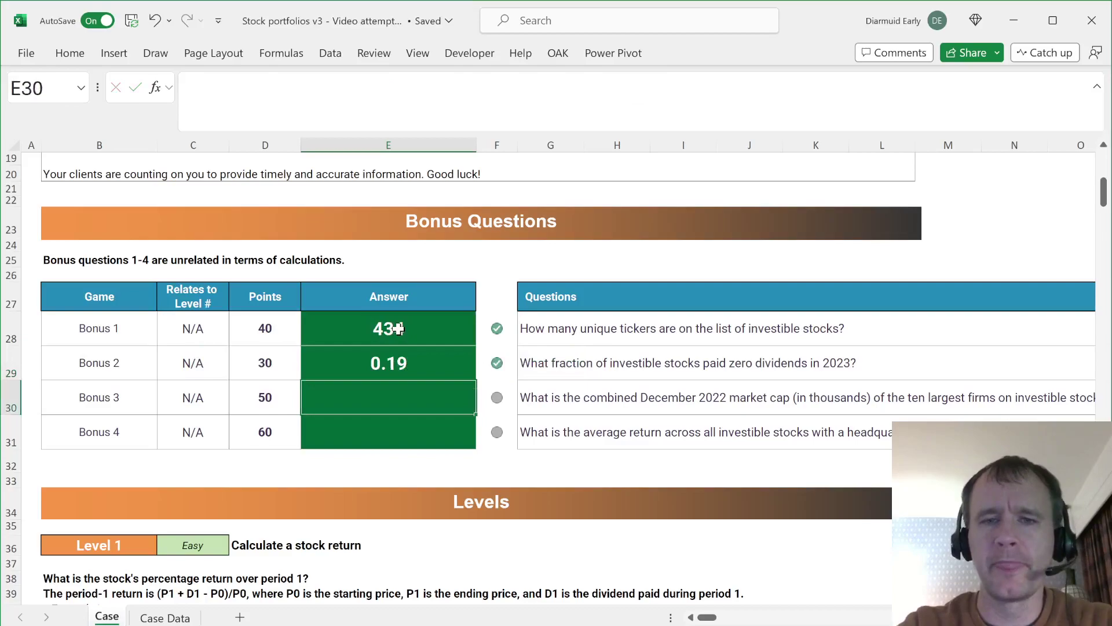
# Step: Read the full Bonus 3 question in row 30 and return to its answer cell E30
pyautogui.press('Right')
pyautogui.press('Right')
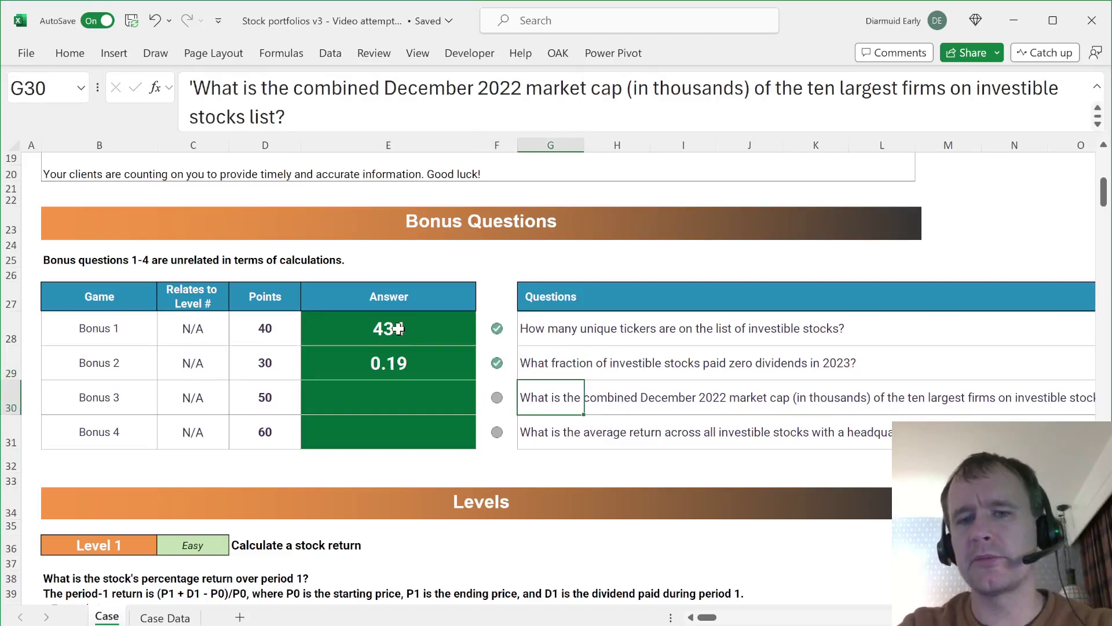
pyautogui.press('Right')
pyautogui.press('Right')
pyautogui.press('Right')
pyautogui.press('Right')
pyautogui.press('Right')
pyautogui.press('Right')
pyautogui.press('Right')
pyautogui.press('Right')
pyautogui.press('Right')
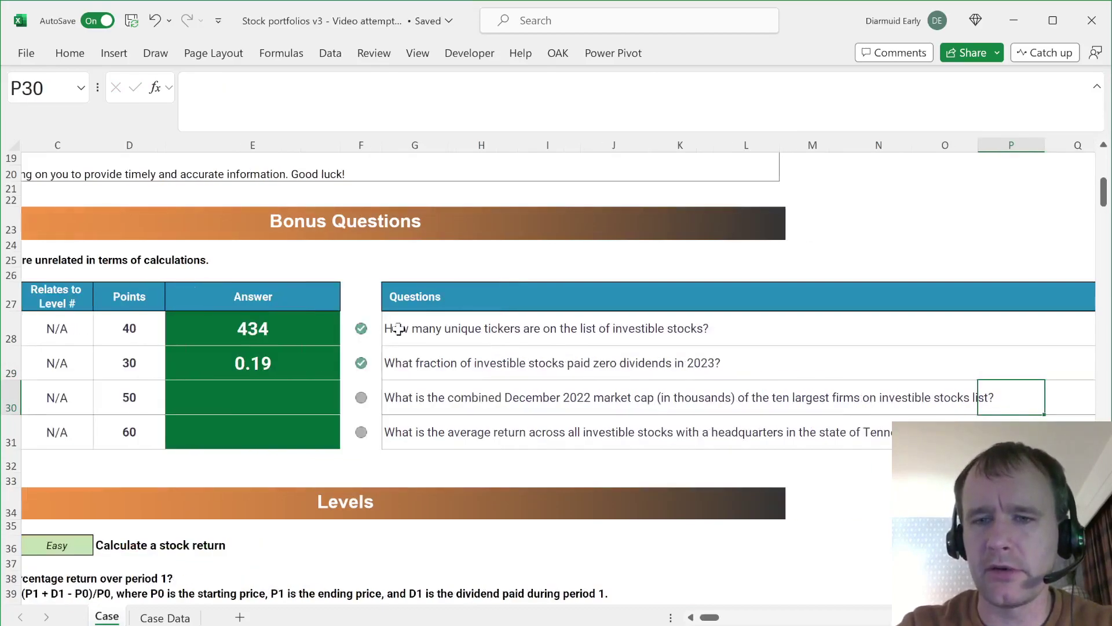
pyautogui.press('Right')
pyautogui.hotkey('ctrl', 'Left')
pyautogui.hotkey('ctrl', 'Left')
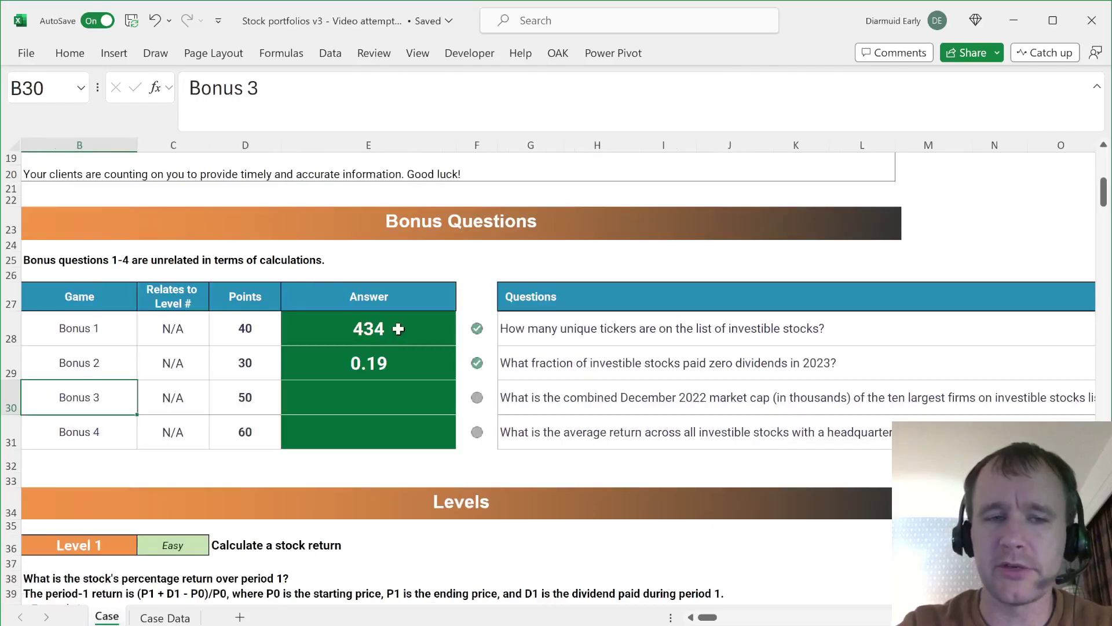
pyautogui.press('Left')
pyautogui.press('Right')
pyautogui.press('Right')
pyautogui.press('Right')
pyautogui.press('Right')
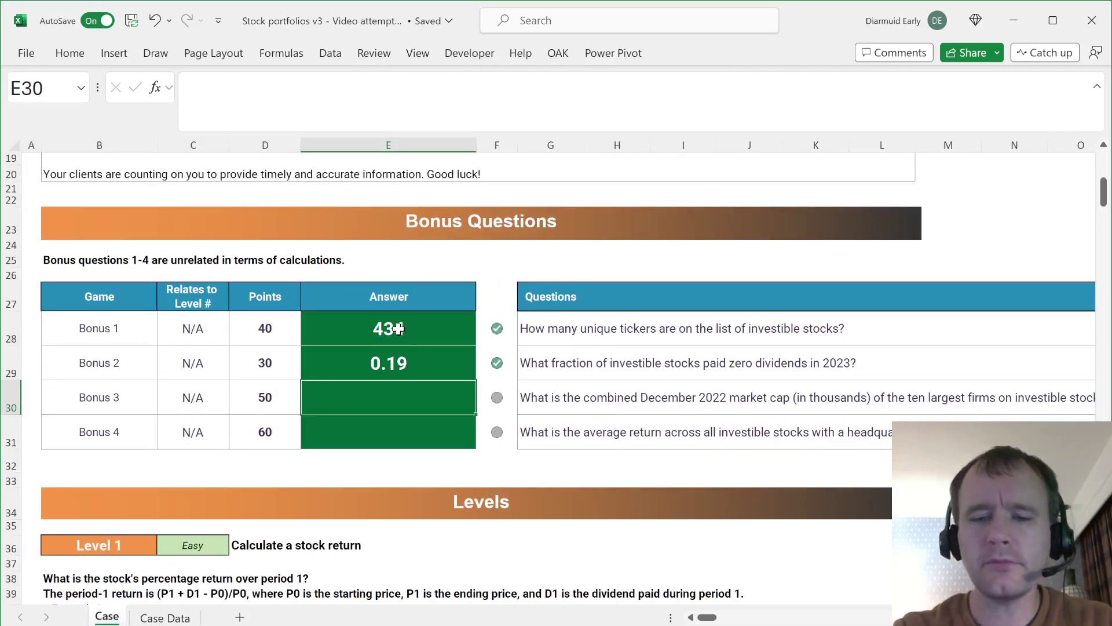
# Step: Start a LET formula in E30 with shrsOut as its first variable name
pyautogui.write('=')
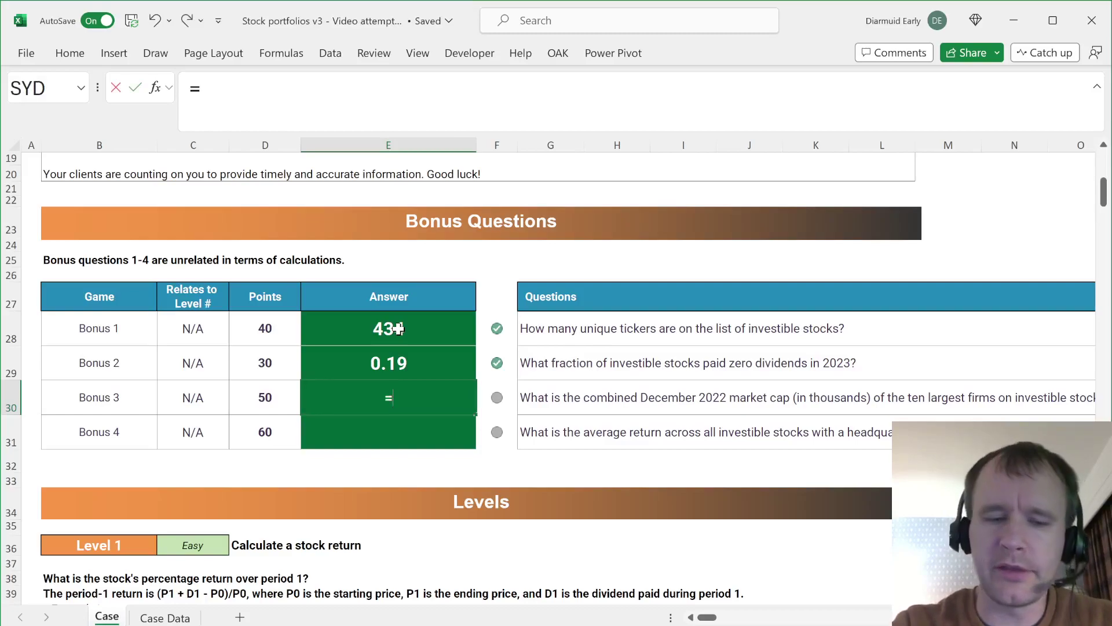
pyautogui.write('xl')
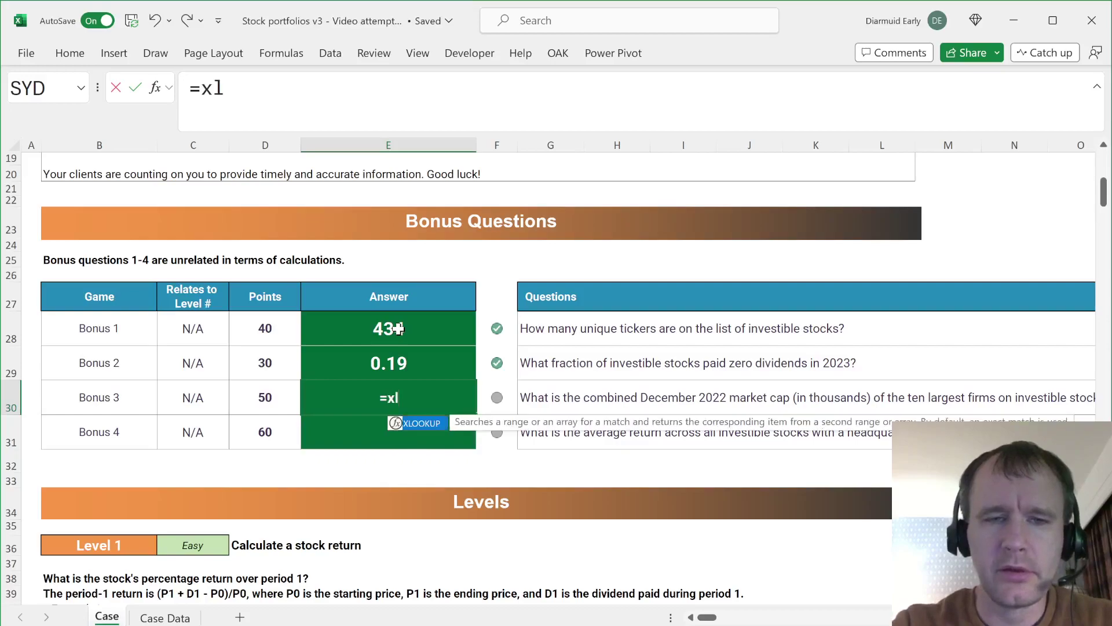
pyautogui.press('BackSpace')
pyautogui.press('BackSpace')
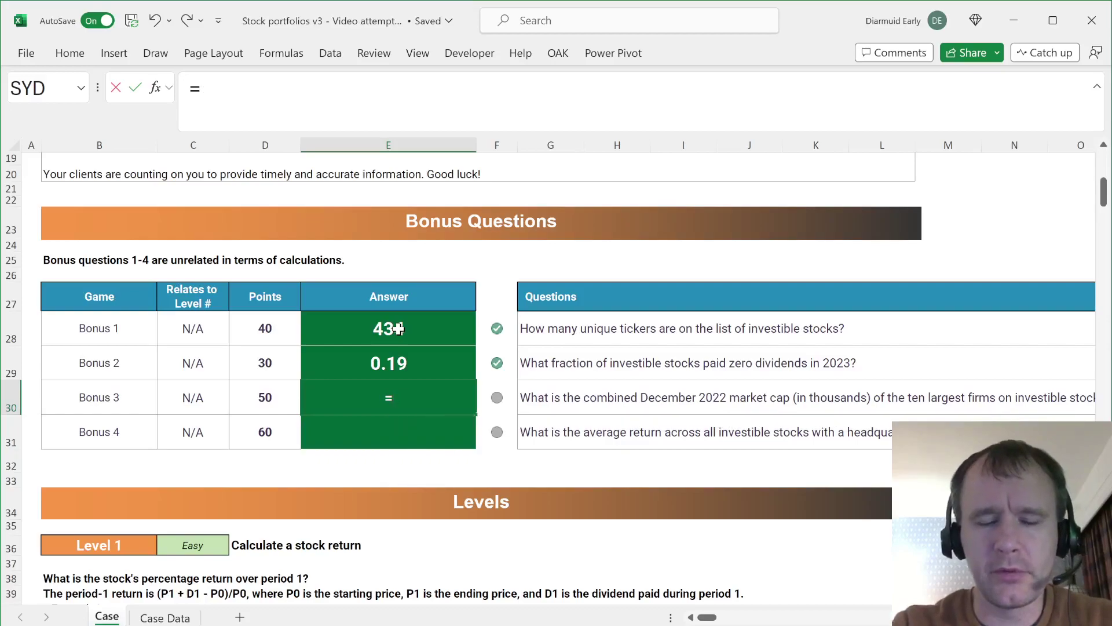
pyautogui.write('let')
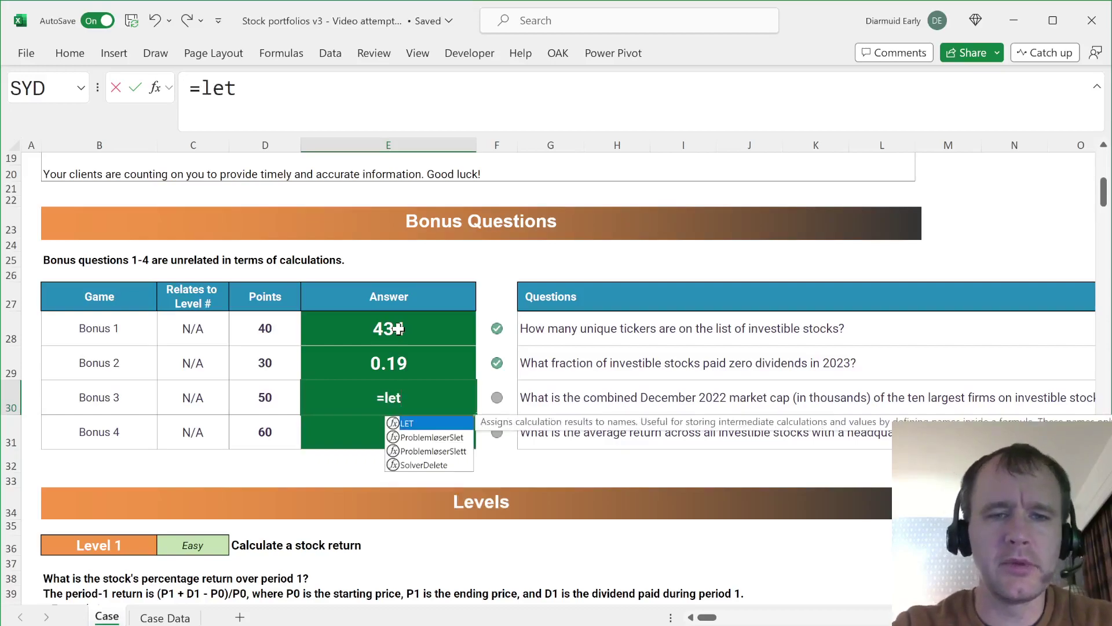
pyautogui.press('Tab')
pyautogui.write('shrsOut')
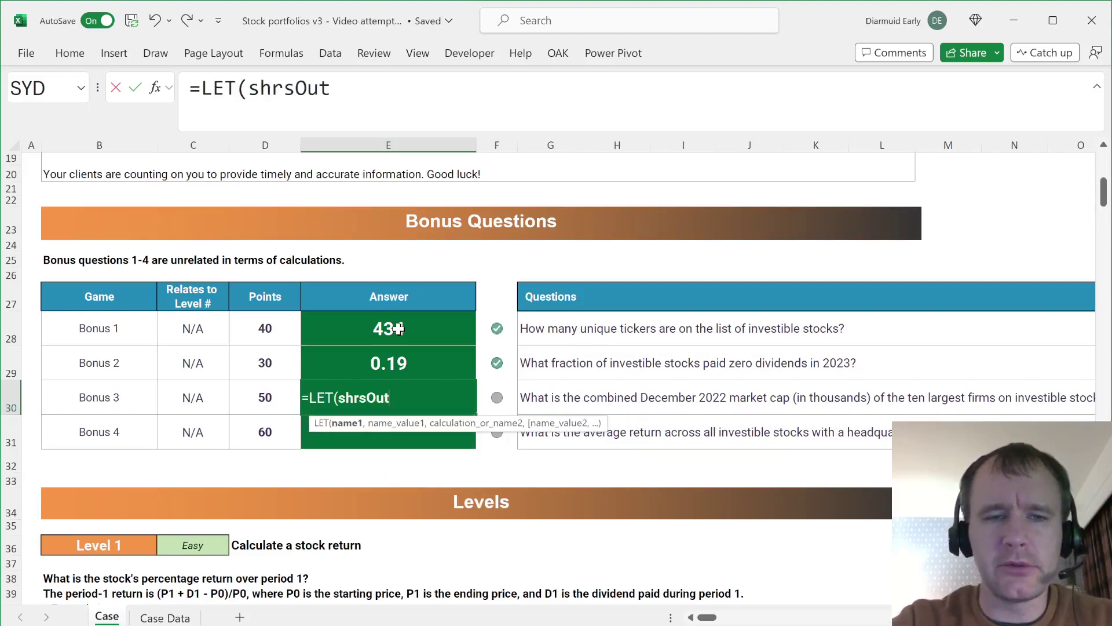
# Step: Give shrsOut an XLOOKUP value that looks up inv in tick22
pyautogui.write(', xl')
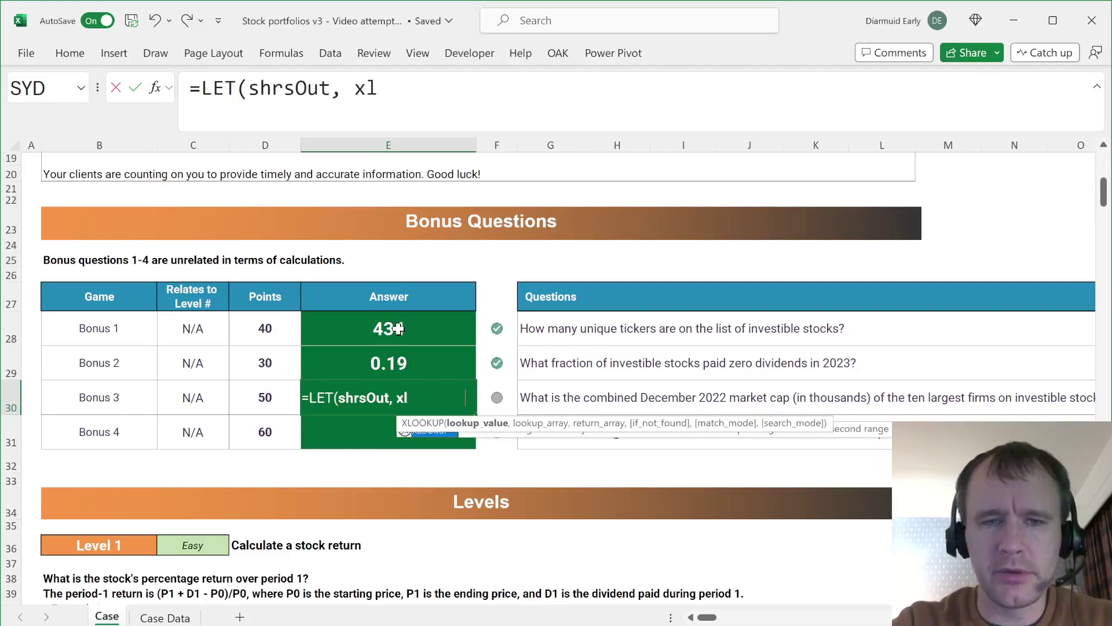
pyautogui.press('Tab')
pyautogui.write('inv')
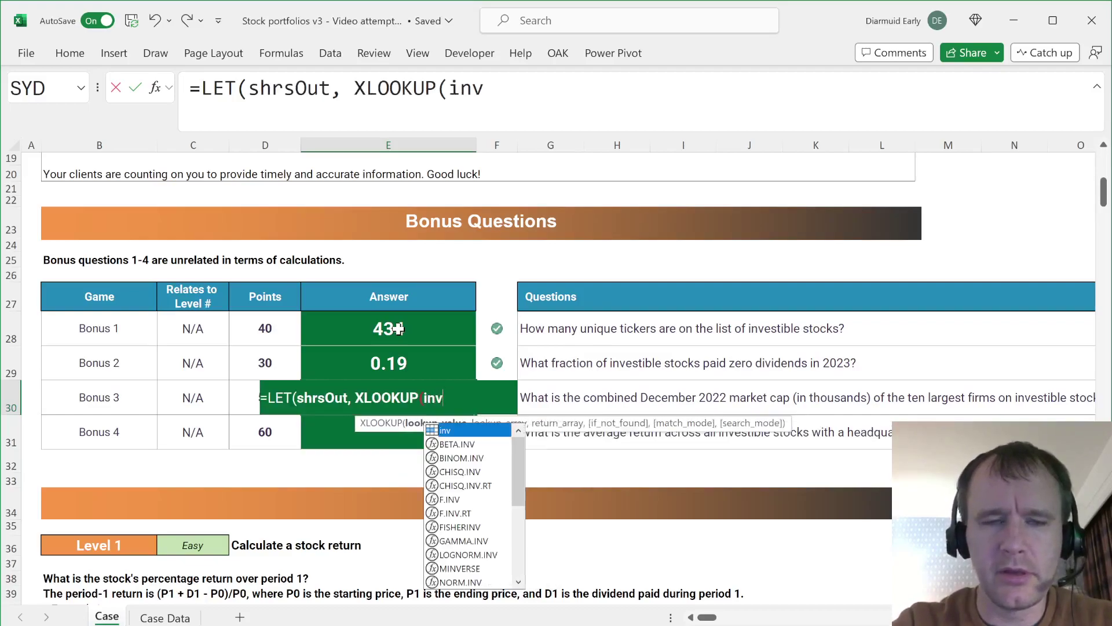
pyautogui.write(',')
pyautogui.write('tick')
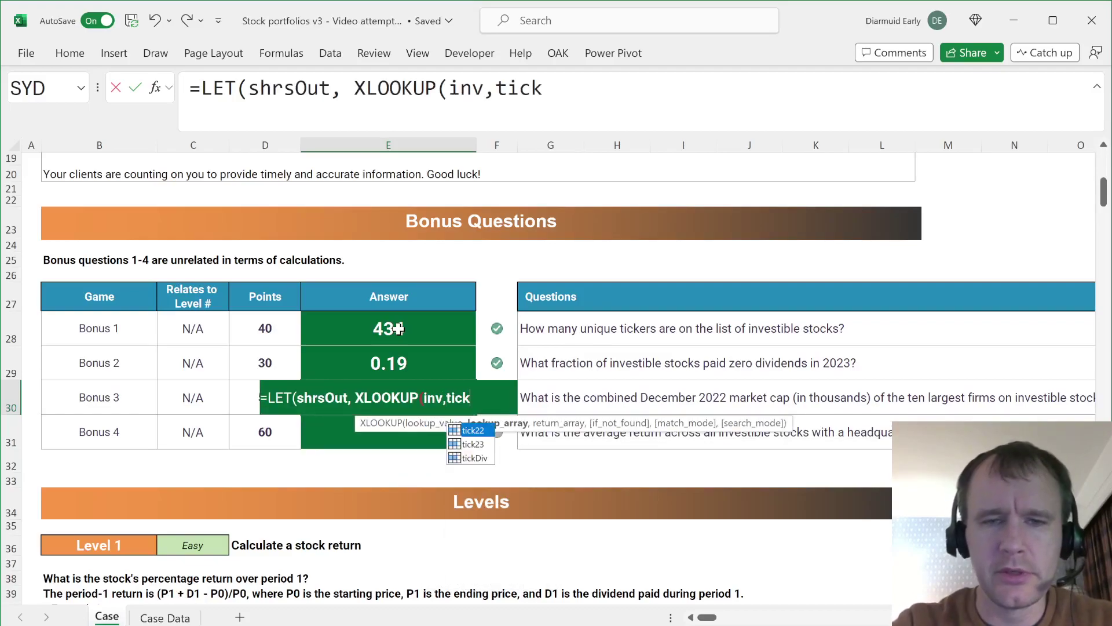
pyautogui.write('22,')
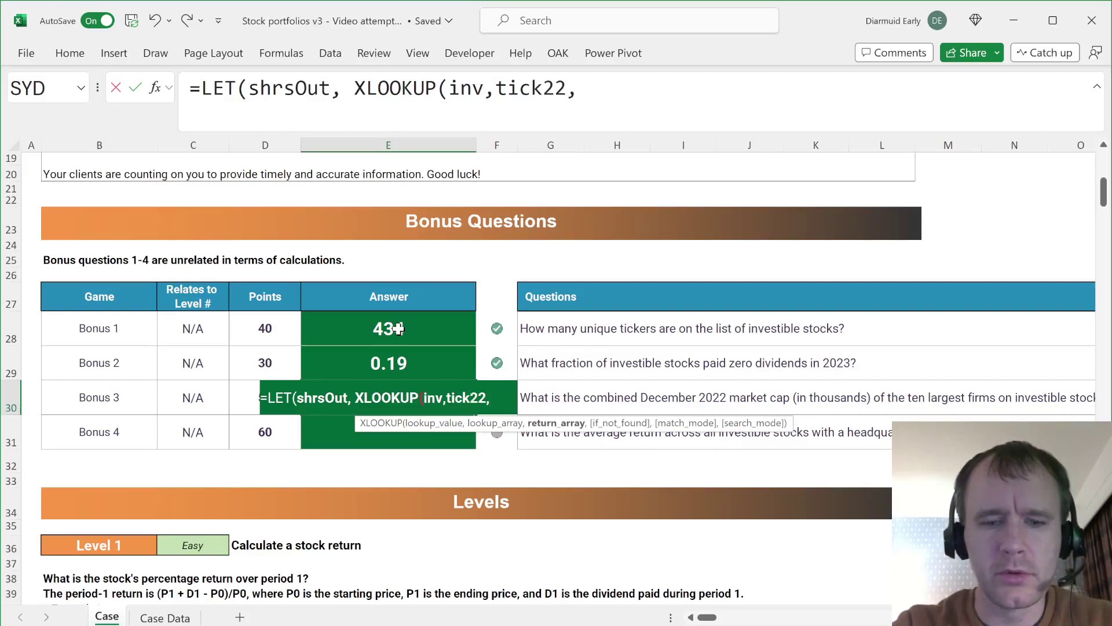
# Step: Use the December 2022 shares outstanding, 'Case Data'!$G$3:$G$8826, as the absolute return array of the shrsOut lookup and complete that line
pyautogui.write('sh')
pyautogui.press('BackSpace')
pyautogui.press('BackSpace')
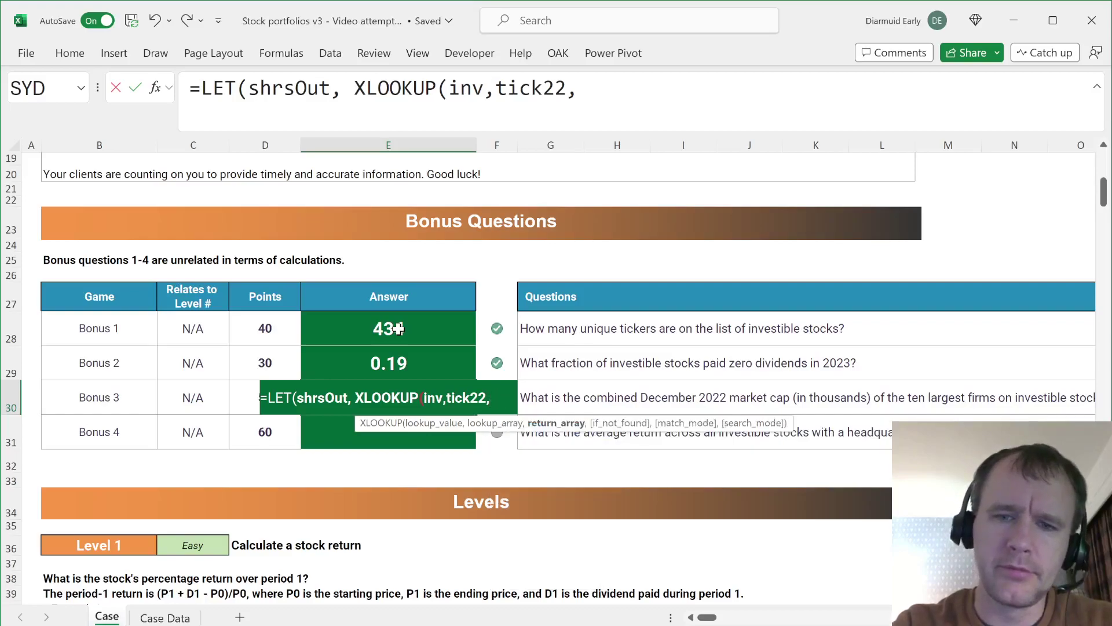
pyautogui.hotkey('ctrl', 'pagedown')
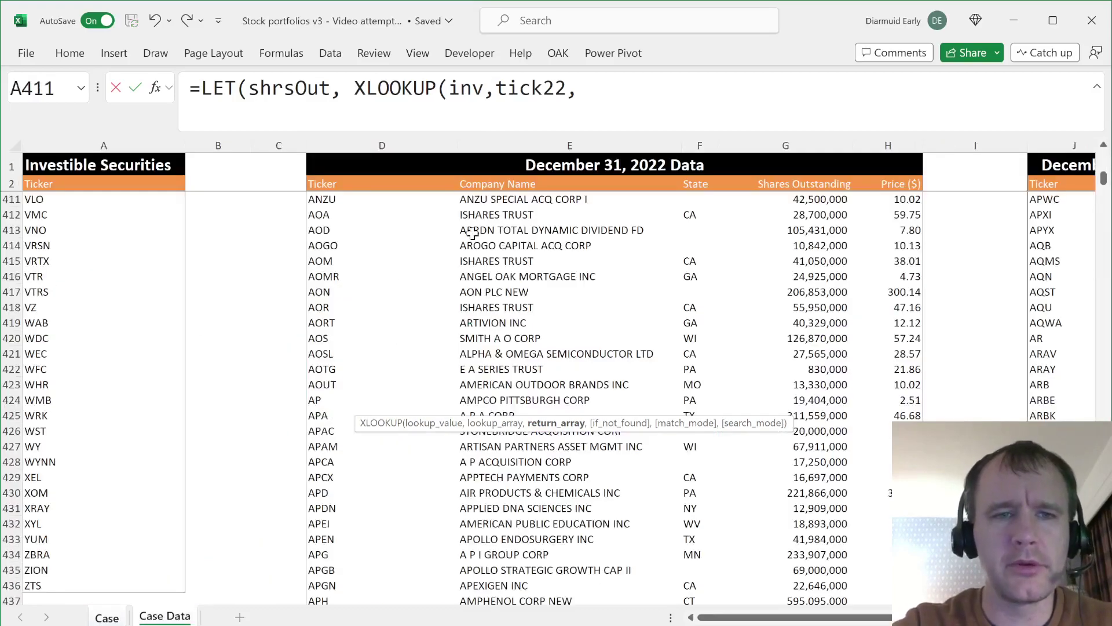
pyautogui.click(825, 174)
pyautogui.press('Down')
pyautogui.press('Down')
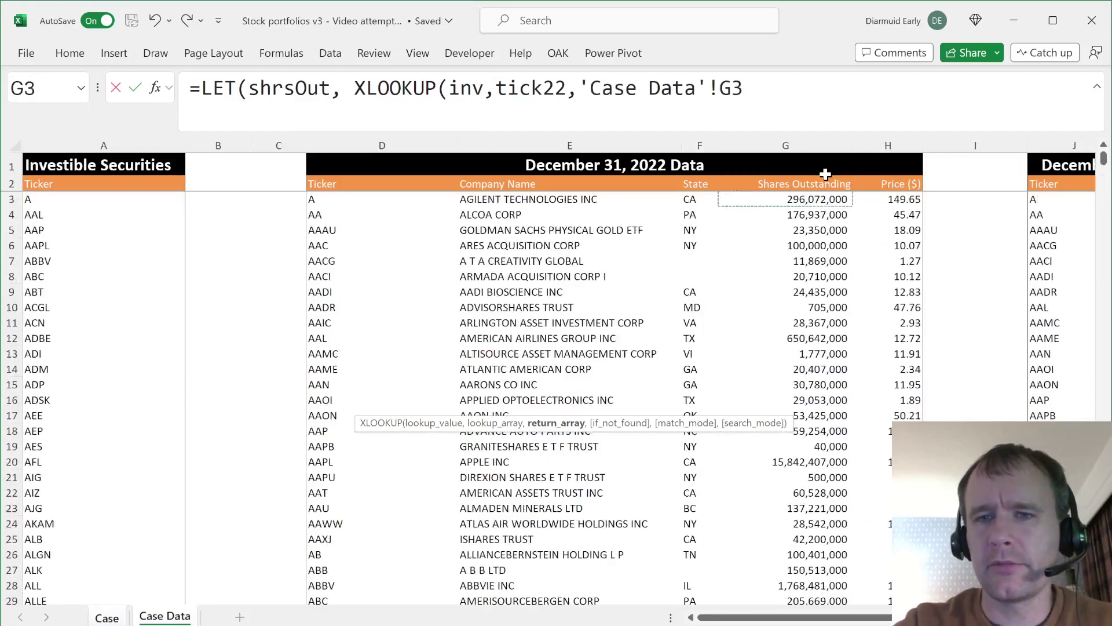
pyautogui.hotkey('ctrl', 'shift', 'Down')
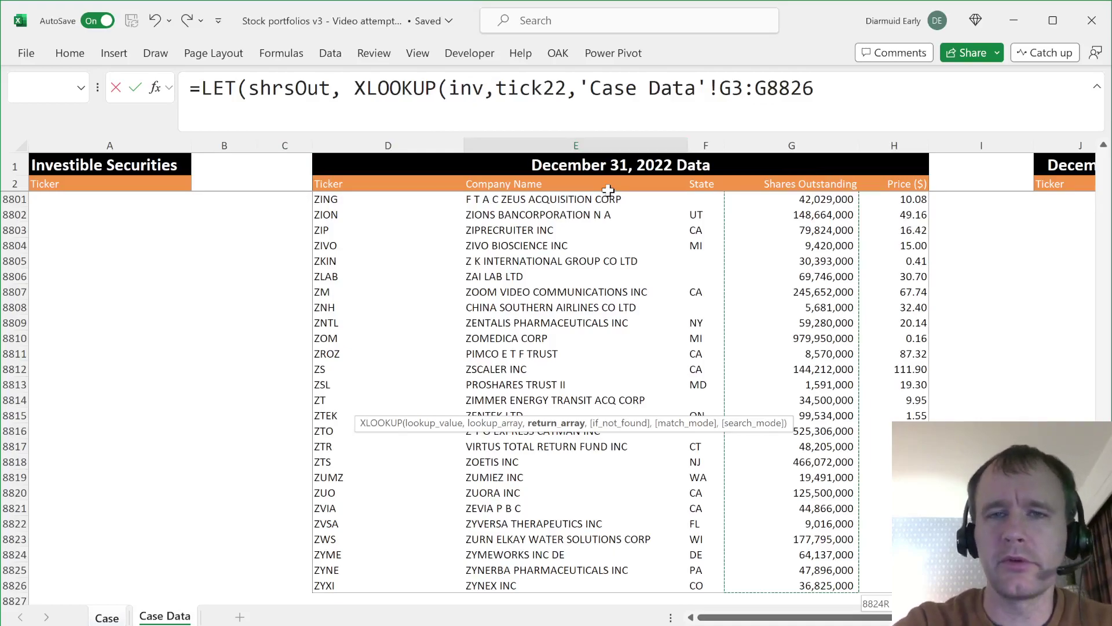
pyautogui.press('F4')
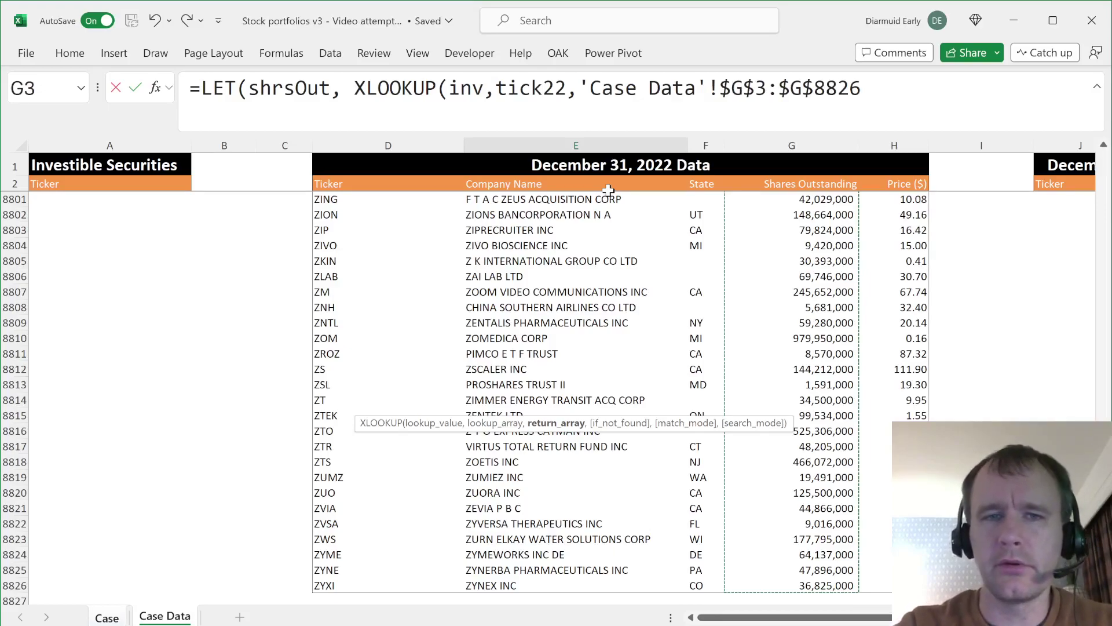
pyautogui.click(888, 99)
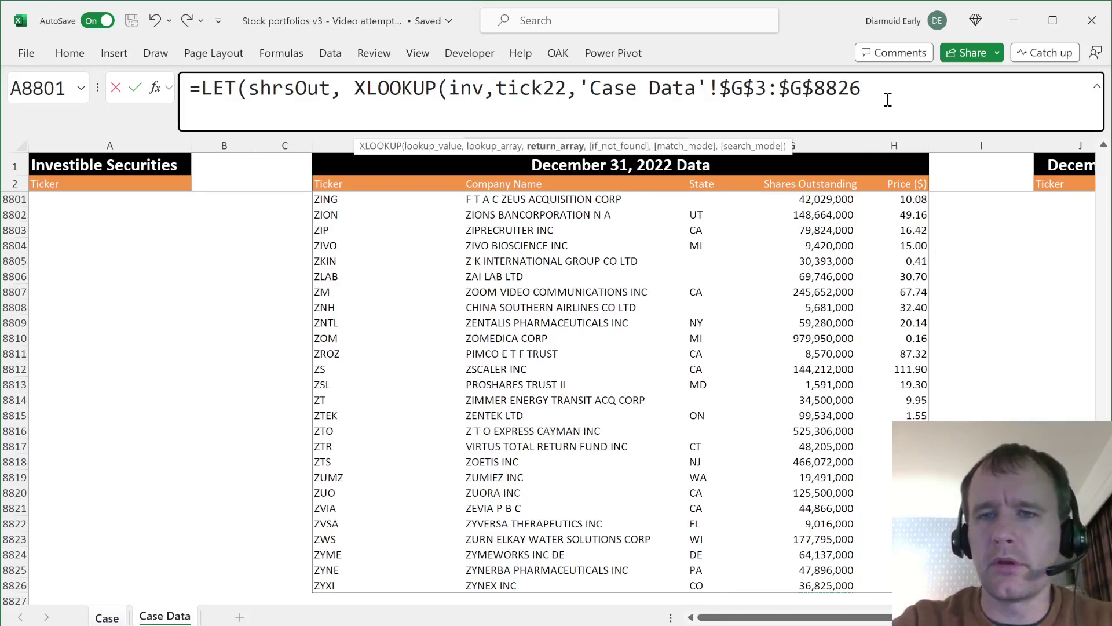
pyautogui.write(')')
pyautogui.write(',')
pyautogui.hotkey('alt', 'Return')
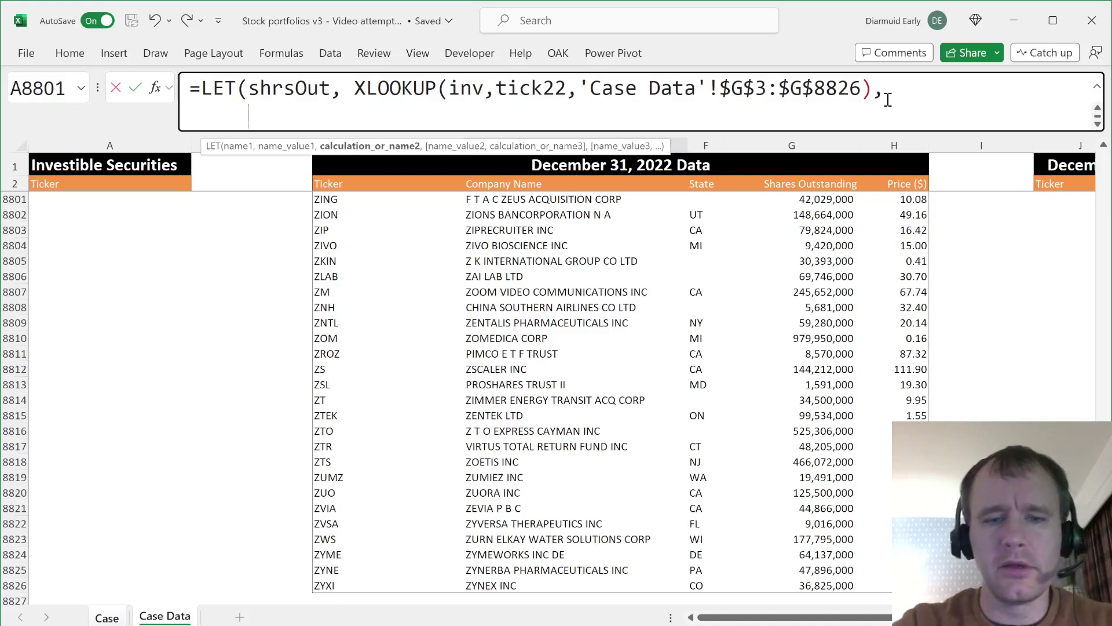
# Step: Add a second LET variable, shrPrc, defined as XLOOKUP(inv,tick22,pric22), on its own line
pyautogui.write('shrPrc')
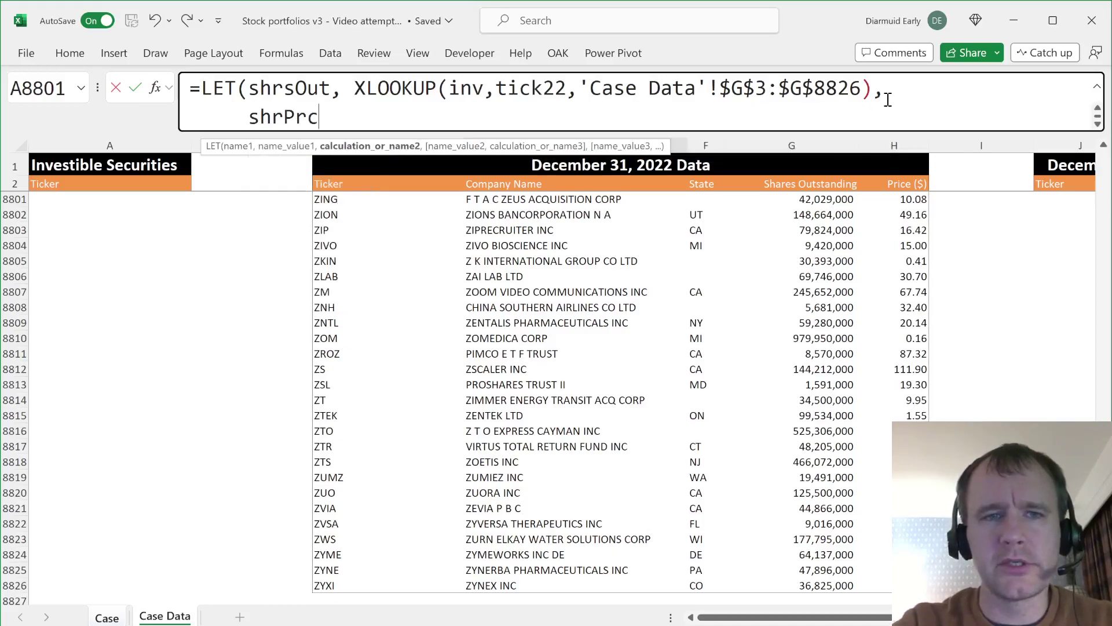
pyautogui.write(', xl')
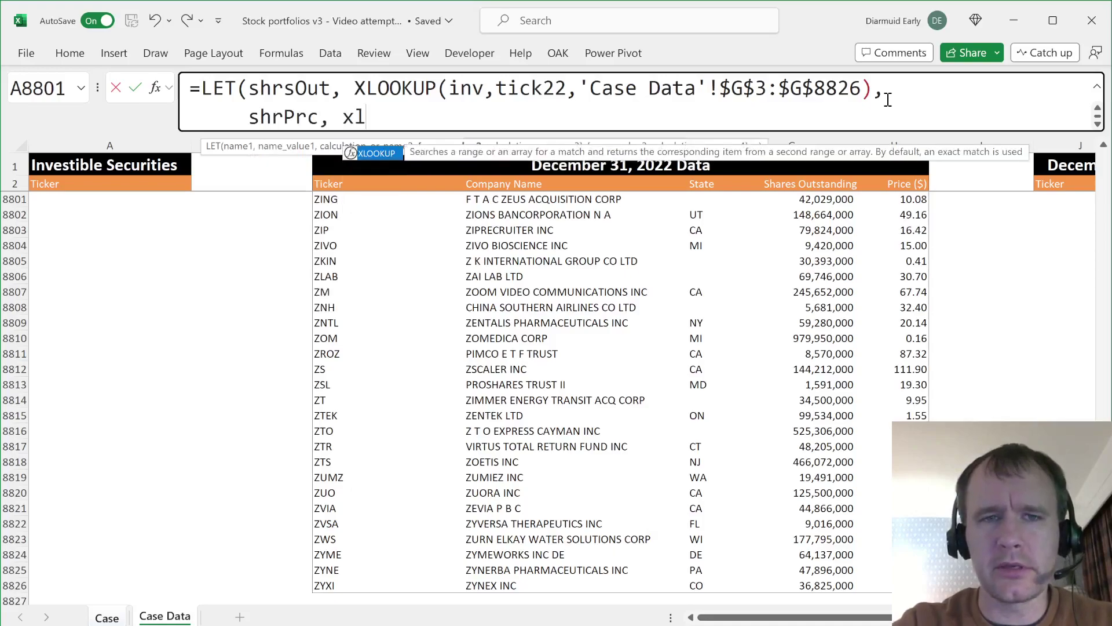
pyautogui.press('Tab')
pyautogui.write('inv,tick22,')
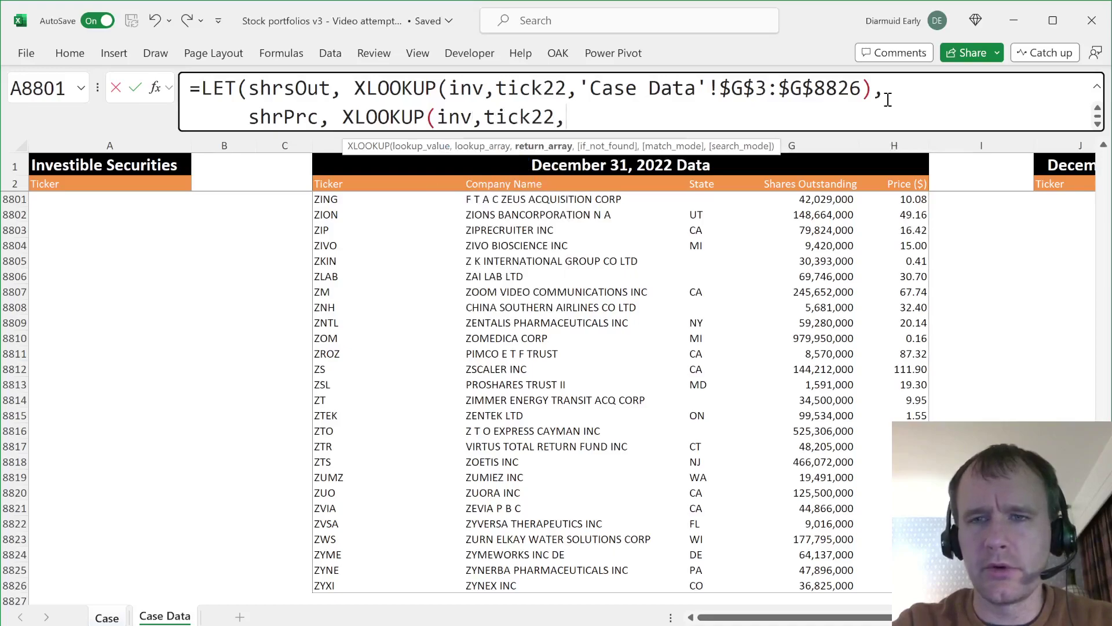
pyautogui.write('pric22)')
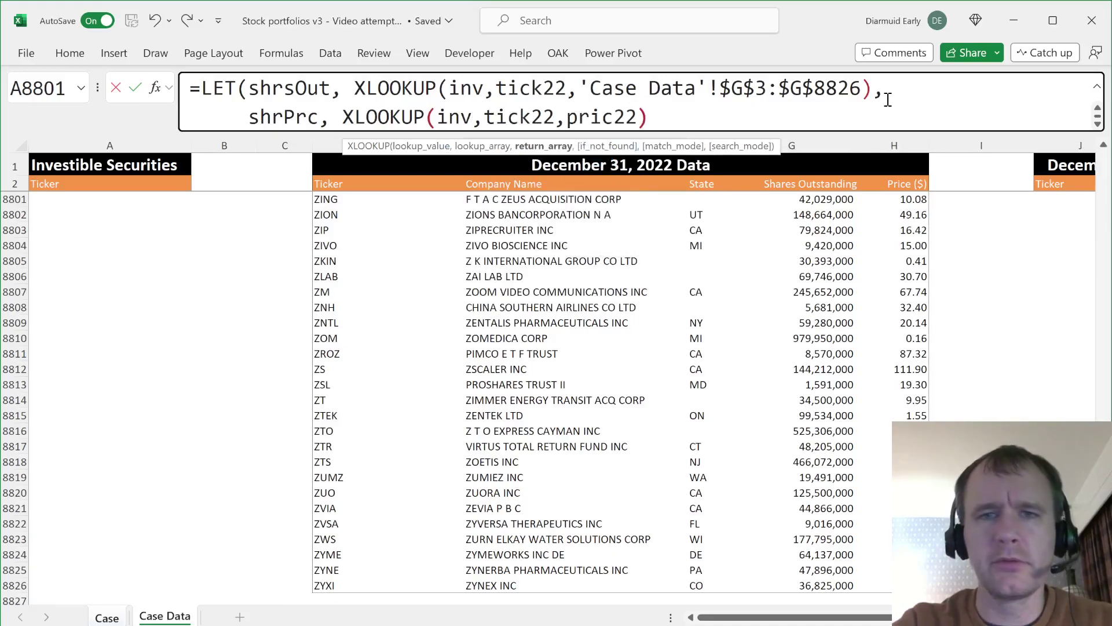
pyautogui.write(',')
pyautogui.hotkey('alt', 'Return')
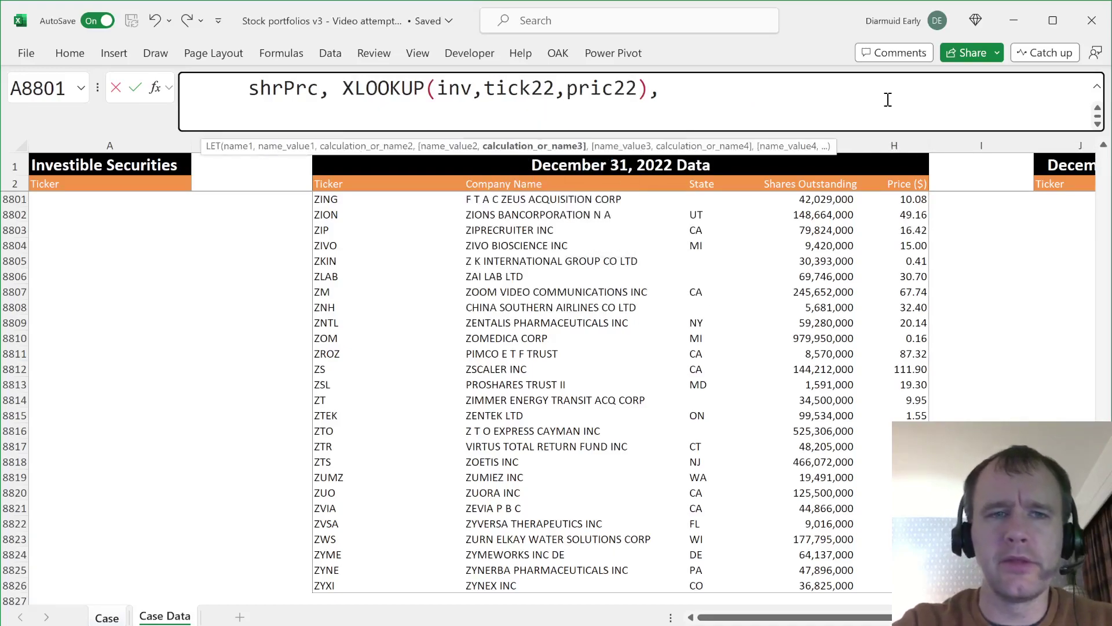
# Step: Begin a third LET variable named mcap, with shrPrc as the first factor of a multiplication
pyautogui.write('mcp')
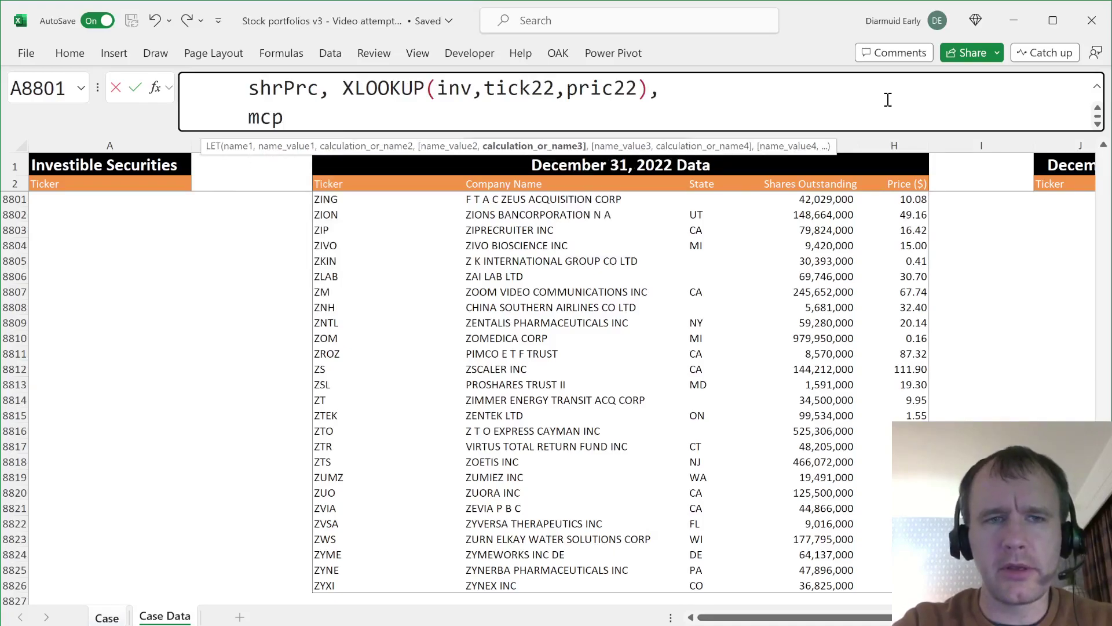
pyautogui.press('BackSpace')
pyautogui.write('ap, shr')
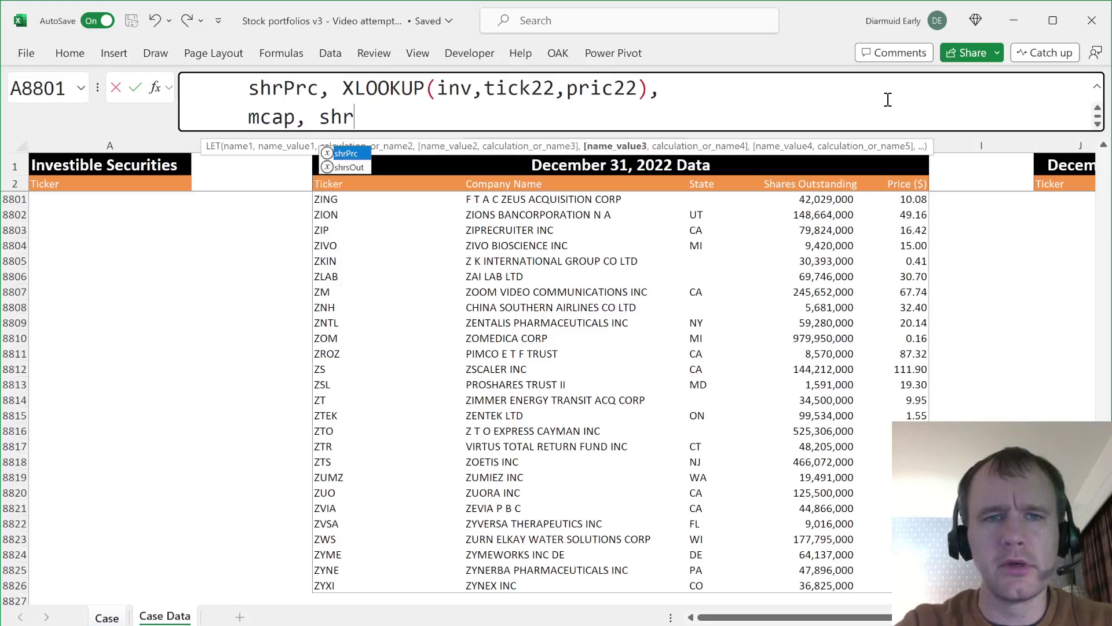
pyautogui.press('Tab')
pyautogui.write('*')
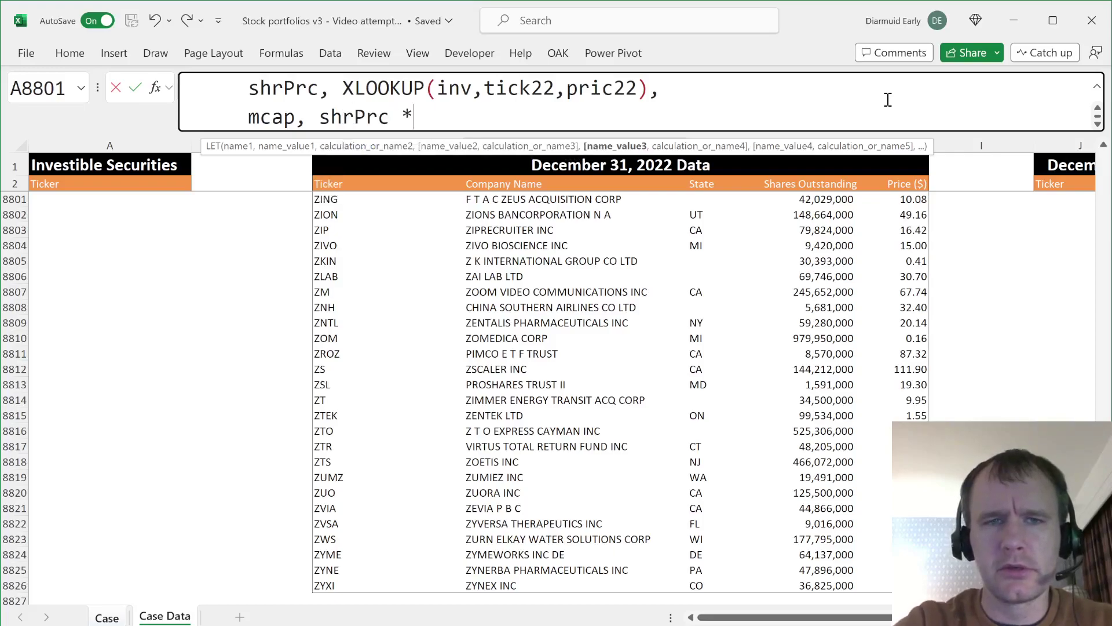
pyautogui.hotkey('shift', 'space')
pyautogui.press('BackSpace')
pyautogui.press('BackSpace')
pyautogui.press('BackSpace')
pyautogui.press('BackSpace')
pyautogui.press('BackSpace')
pyautogui.press('BackSpace')
pyautogui.press('BackSpace')
pyautogui.press('BackSpace')
pyautogui.press('BackSpace')
pyautogui.press('BackSpace')
pyautogui.press('BackSpace')
pyautogui.press('BackSpace')
pyautogui.press('BackSpace')
pyautogui.press('BackSpace')
pyautogui.press('BackSpace')
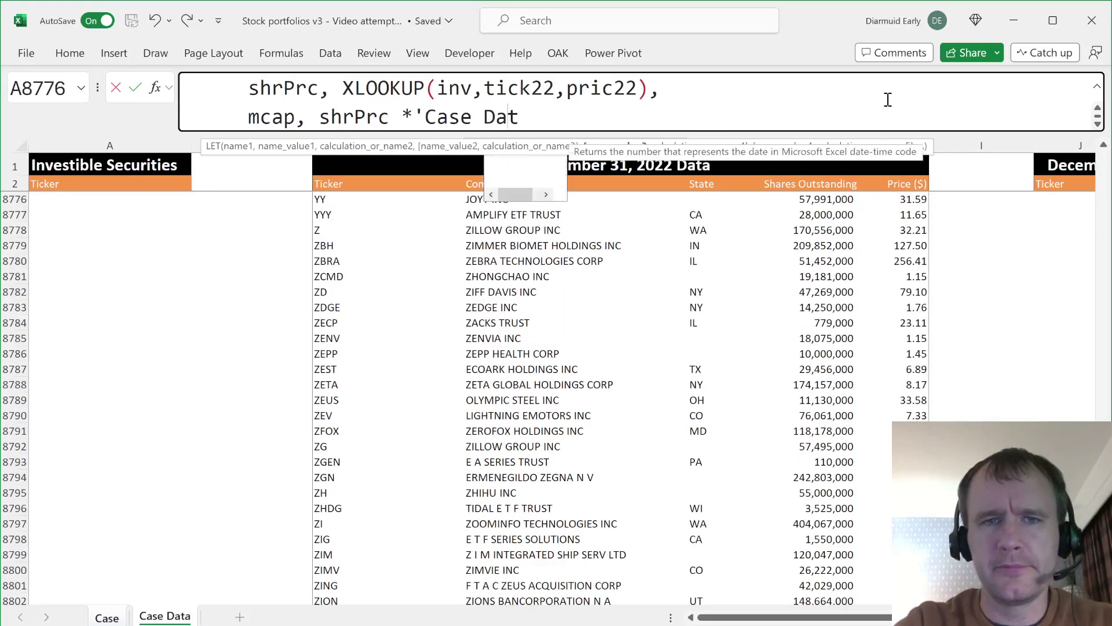
pyautogui.press('BackSpace')
# Step: Complete the mcap definition as shrPrc * shrsOut and start a new formula line
pyautogui.write('shrs')
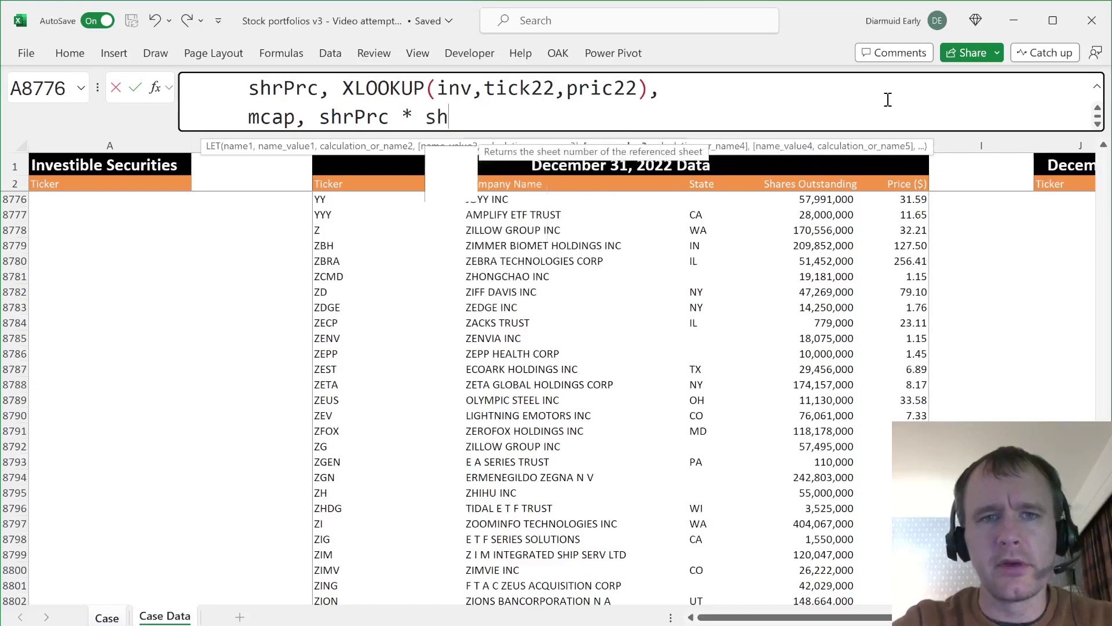
pyautogui.press('Tab')
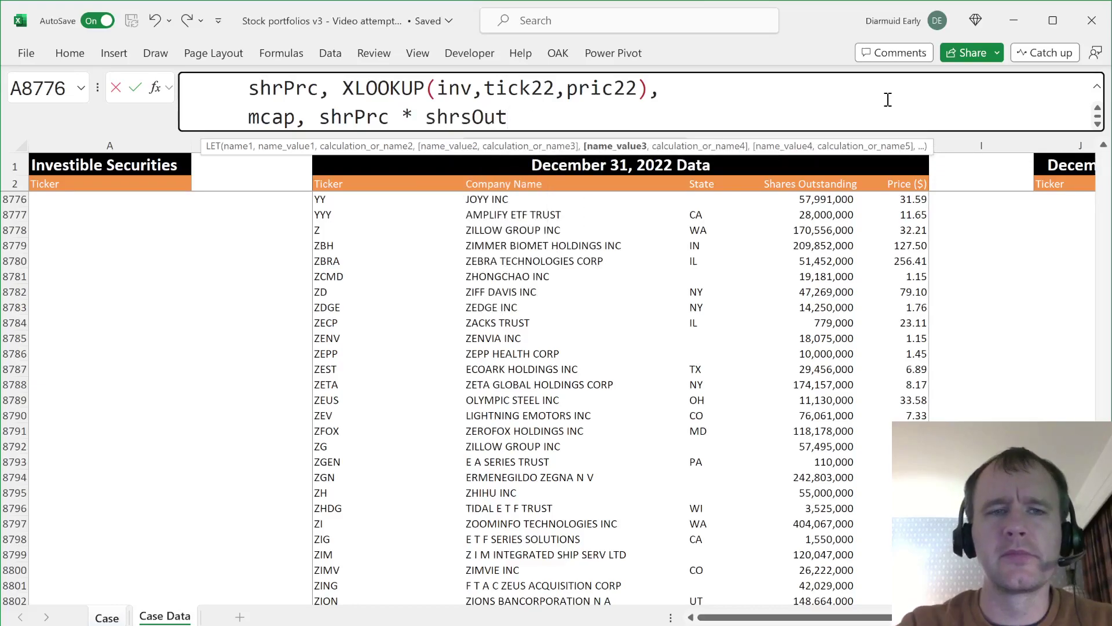
pyautogui.write(',')
pyautogui.hotkey('alt', 'Return')
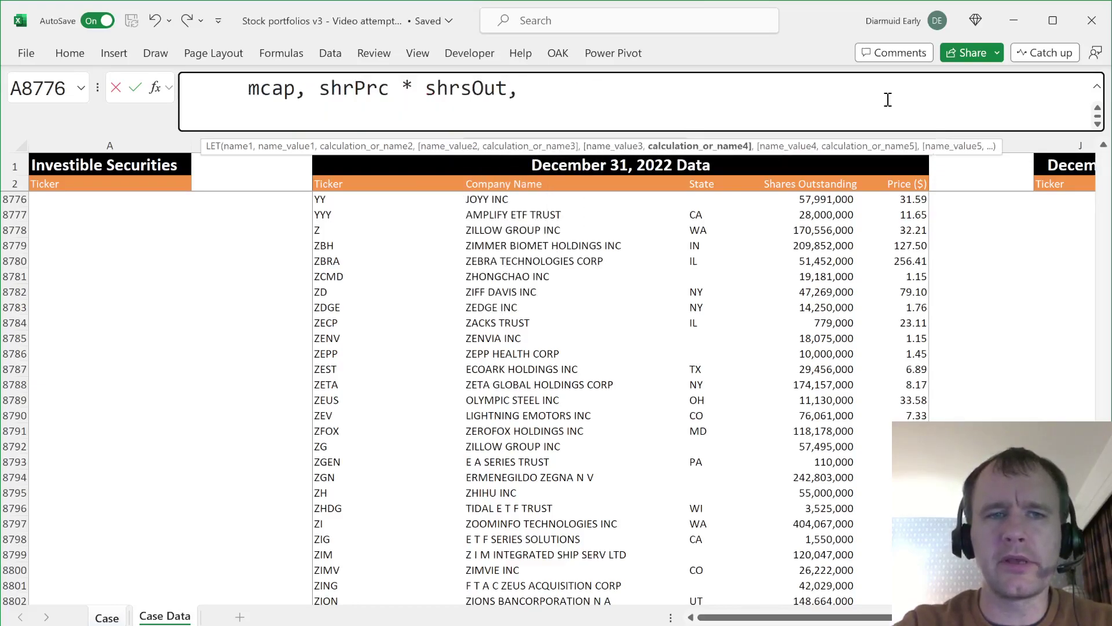
# Step: Enlarge the formula area, then finish and enter the LET formula with SUM(LARGE(mcap, SEQUENCE(10))) as its result
pyautogui.moveTo(660, 131); pyautogui.dragTo(676, 305)
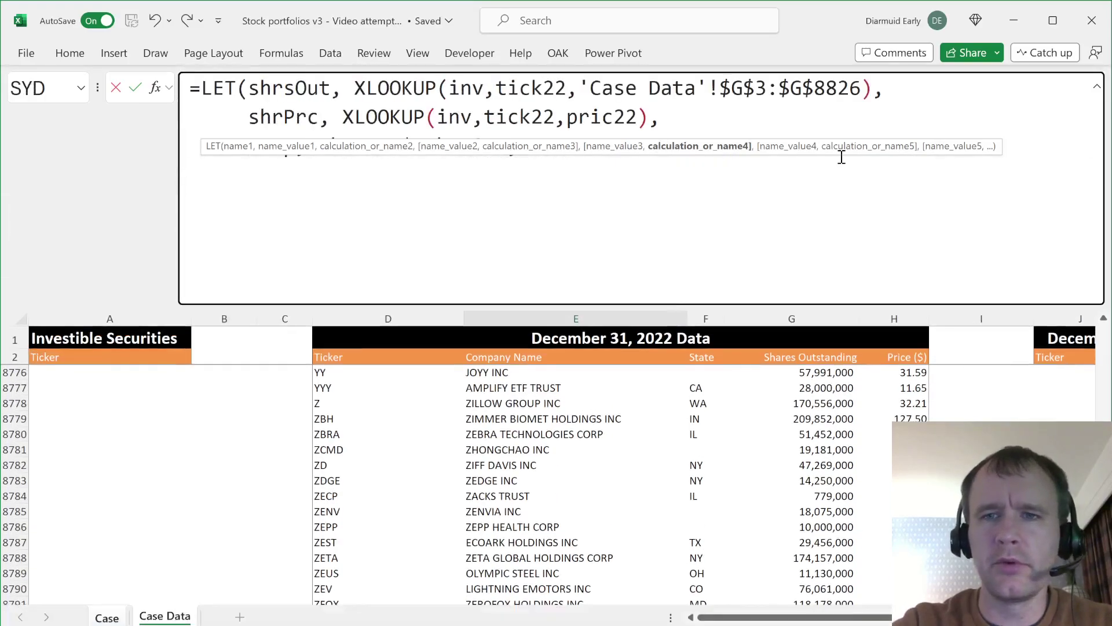
pyautogui.moveTo(828, 149); pyautogui.dragTo(797, 324)
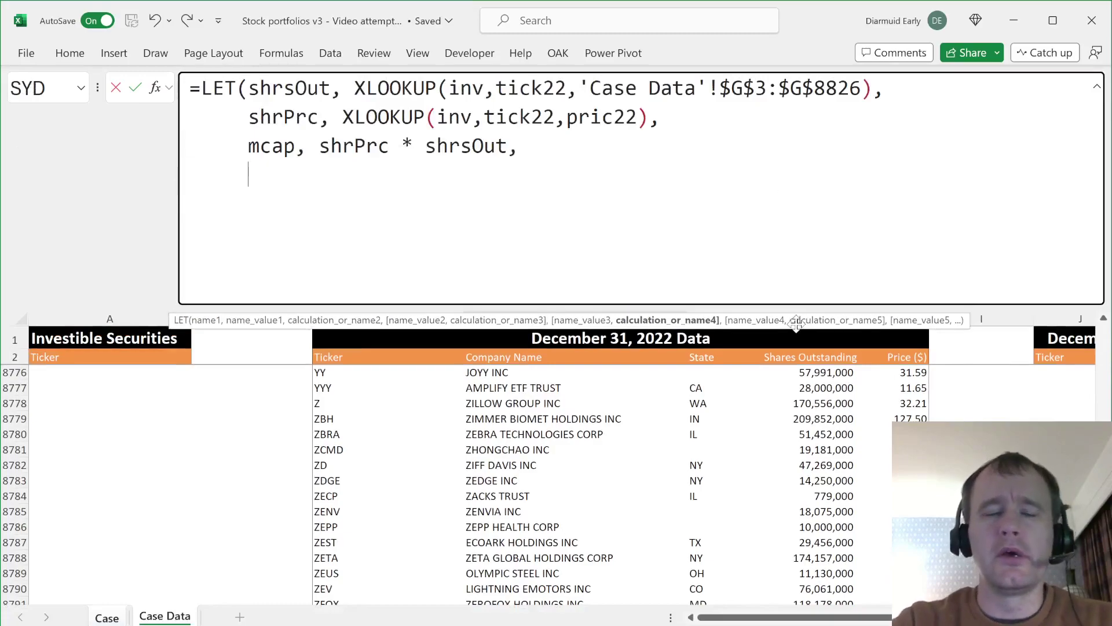
pyautogui.write('sum(lar')
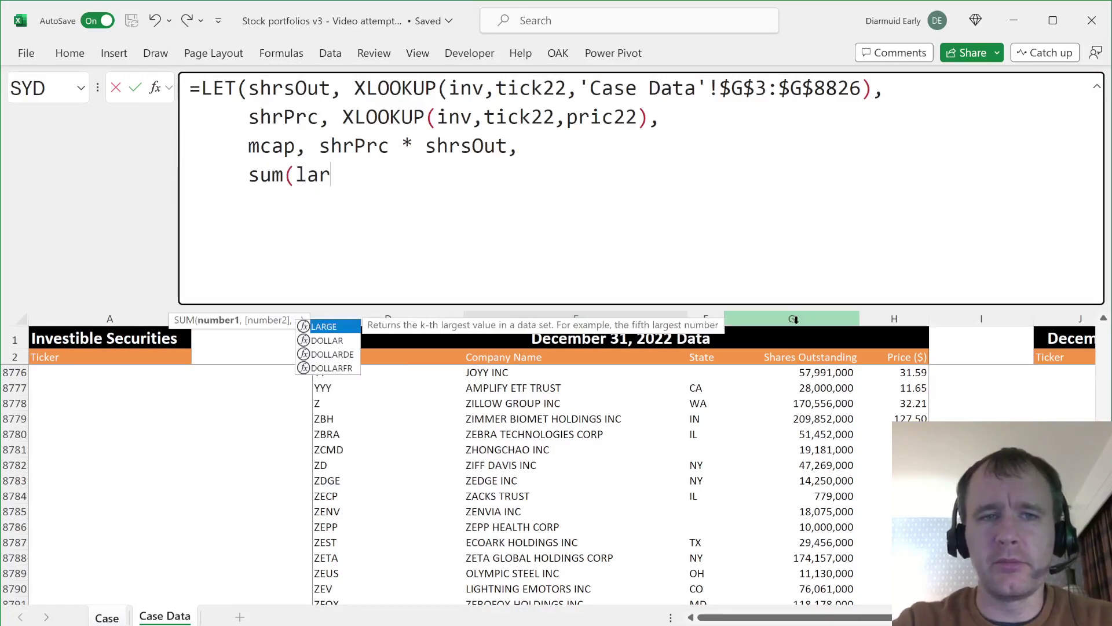
pyautogui.press('Tab')
pyautogui.write('mc')
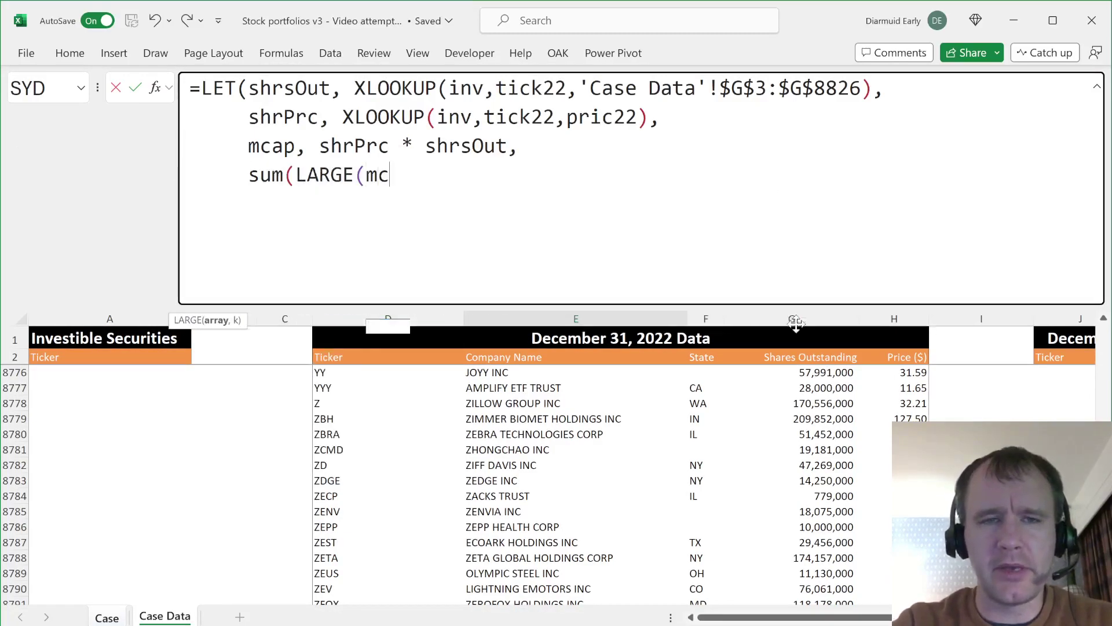
pyautogui.write('ap, {1,2,3')
pyautogui.press('BackSpace')
pyautogui.press('BackSpace')
pyautogui.press('BackSpace')
pyautogui.press('BackSpace')
pyautogui.press('BackSpace')
pyautogui.press('BackSpace')
pyautogui.press('BackSpace')
pyautogui.write('seq')
pyautogui.press('Tab')
pyautogui.write('10)')
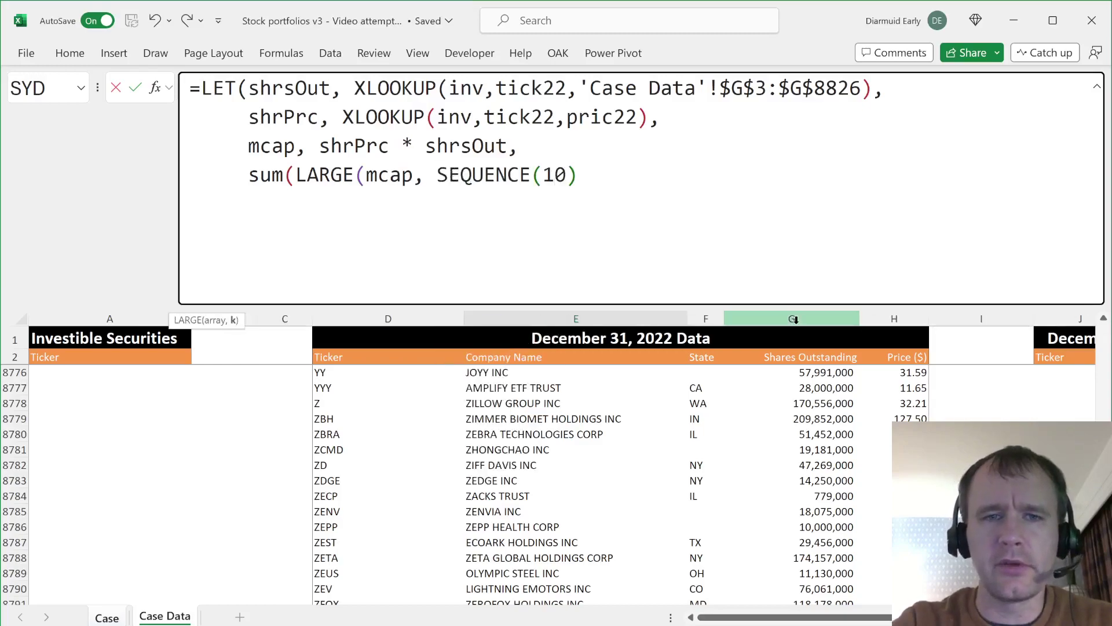
pyautogui.write('))')
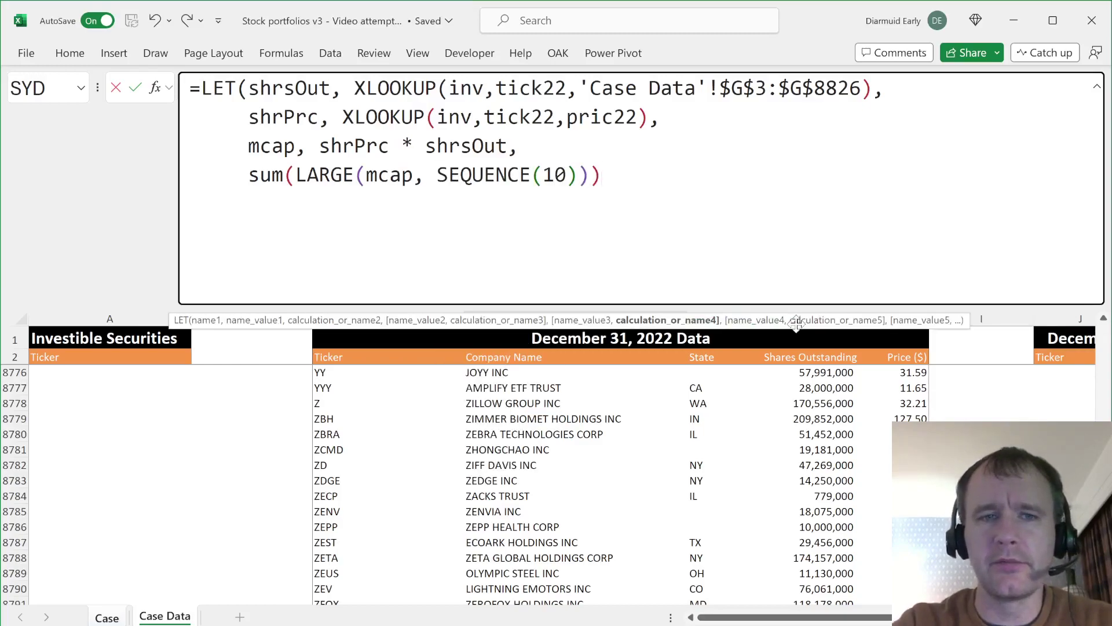
pyautogui.press('Return')
# Step: Go back to the Bonus 3 answer cell E30 and review its result and formula
pyautogui.press('Up')
pyautogui.press('Down')
pyautogui.press('Down')
pyautogui.press('Down')
pyautogui.press('Up')
pyautogui.press('Up')
pyautogui.press('Up')
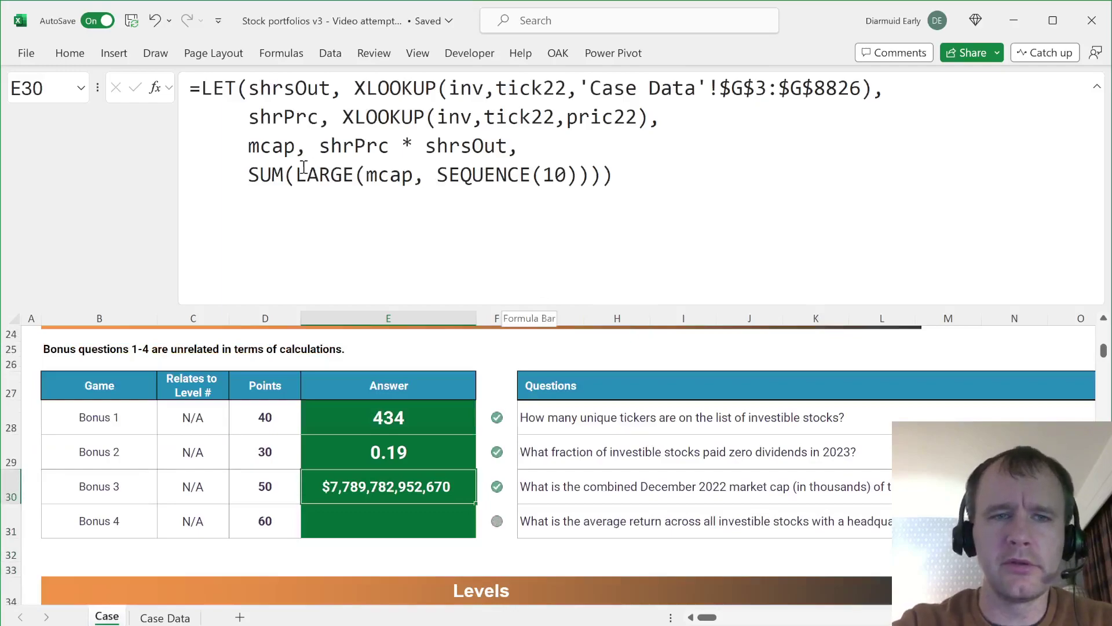
# Step: Name the SUM(LARGE(mcap, SEQUENCE(10))) result option1 inside the E30 LET formula and start a new formula line
pyautogui.click(250, 174)
pyautogui.write('opt')
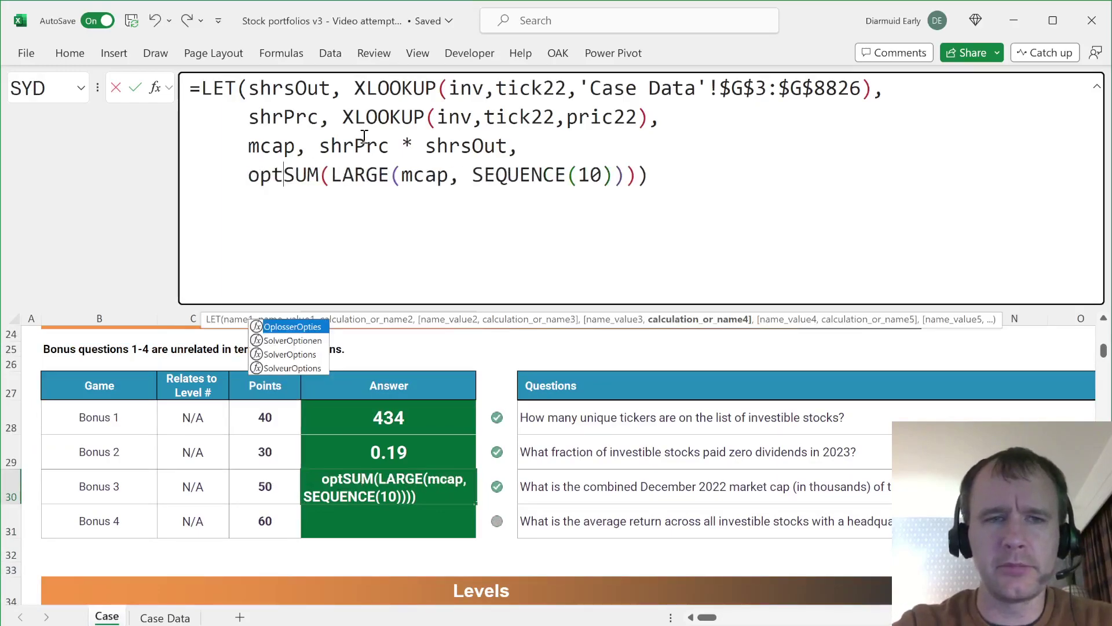
pyautogui.write('ion1,')
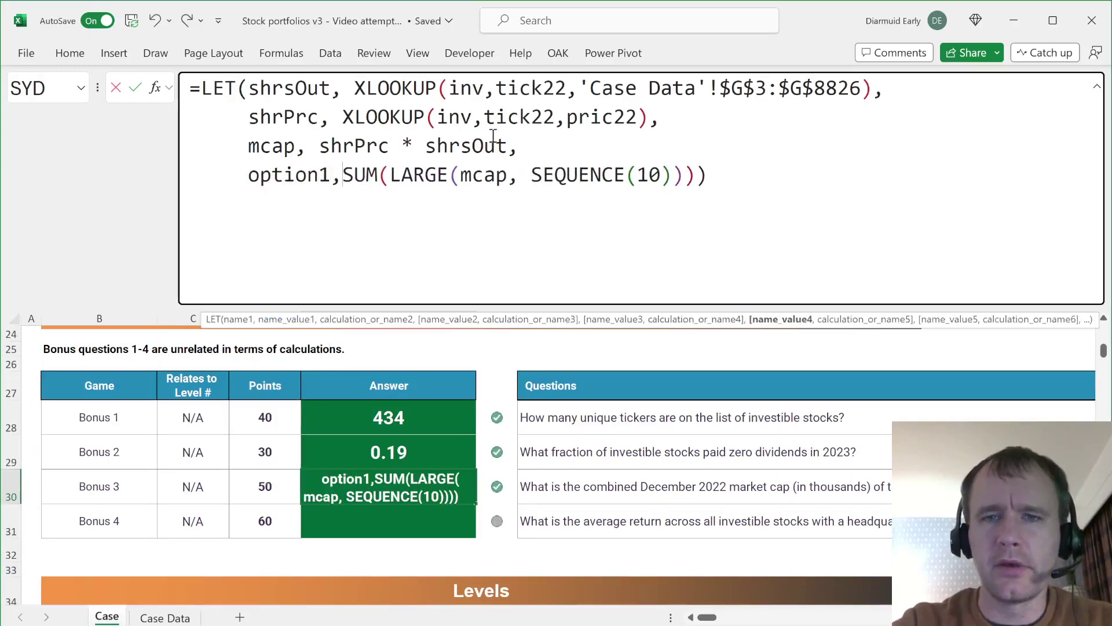
pyautogui.click(698, 178)
pyautogui.write(',')
pyautogui.hotkey('alt', 'Return')
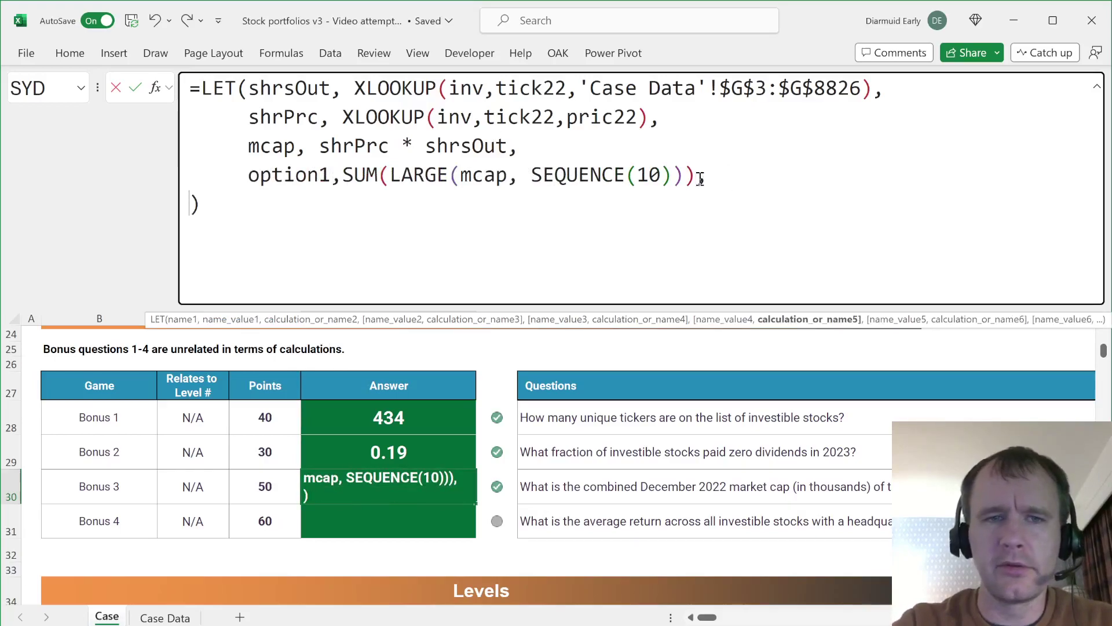
# Step: Add a LET variable named option2 that sorts mcap in descending order with SORT(mcap,,-1)
pyautogui.write('op')
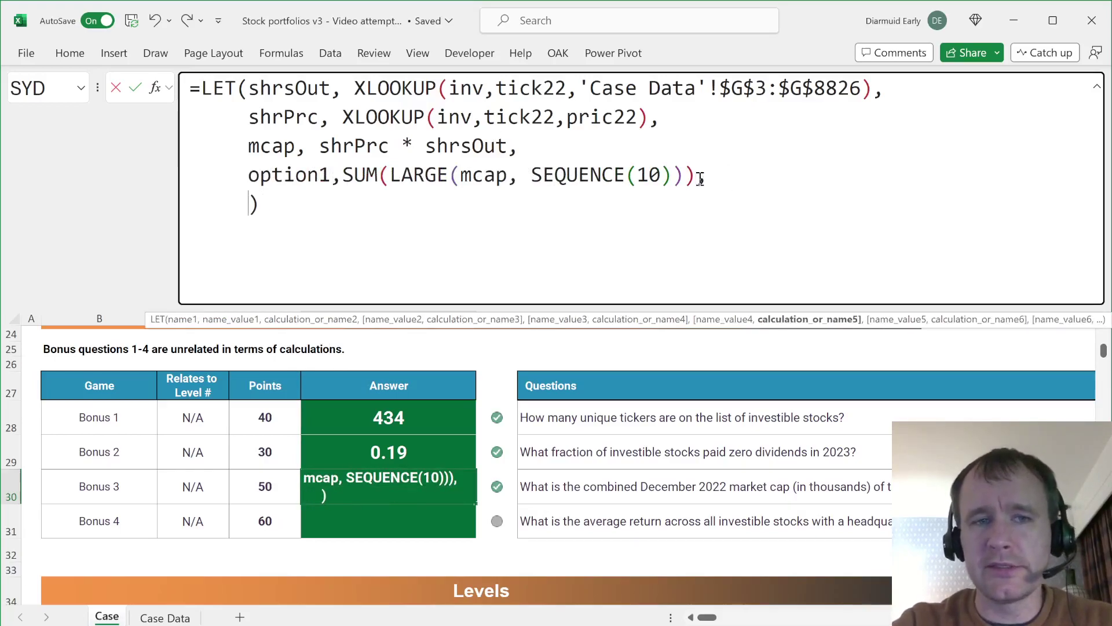
pyautogui.write('tions2')
pyautogui.press('BackSpace')
pyautogui.press('BackSpace')
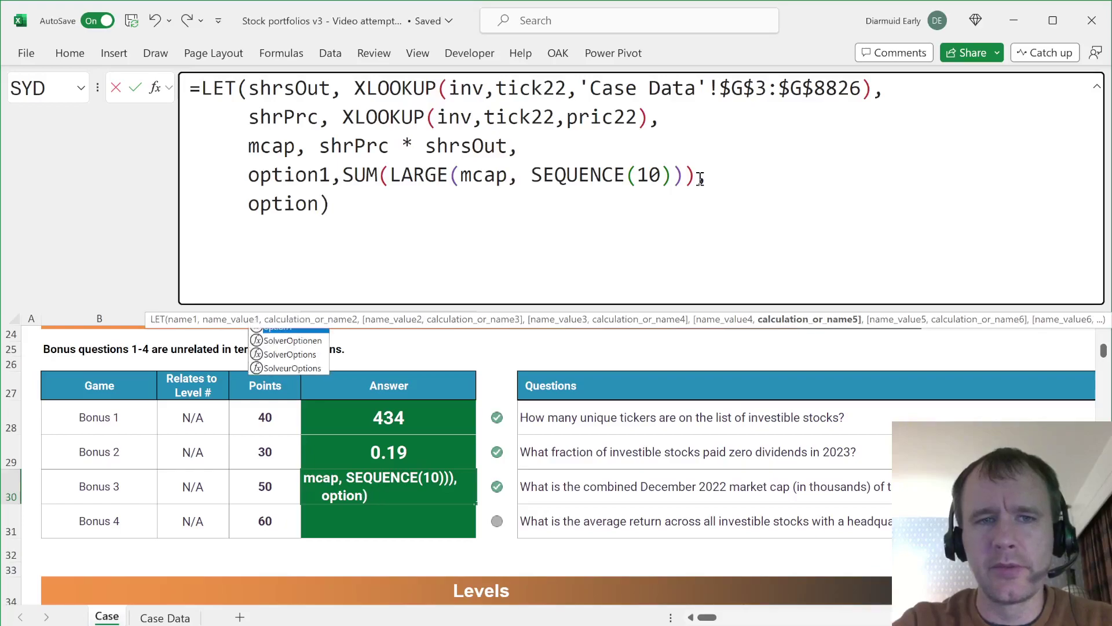
pyautogui.write('2, sort')
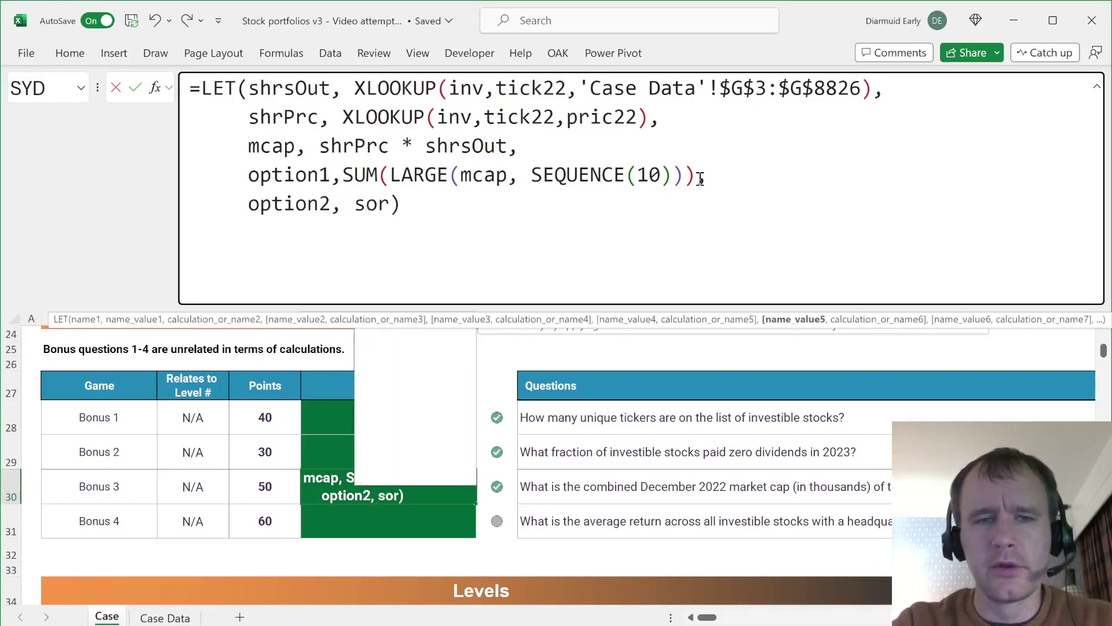
pyautogui.write('(mcap,')
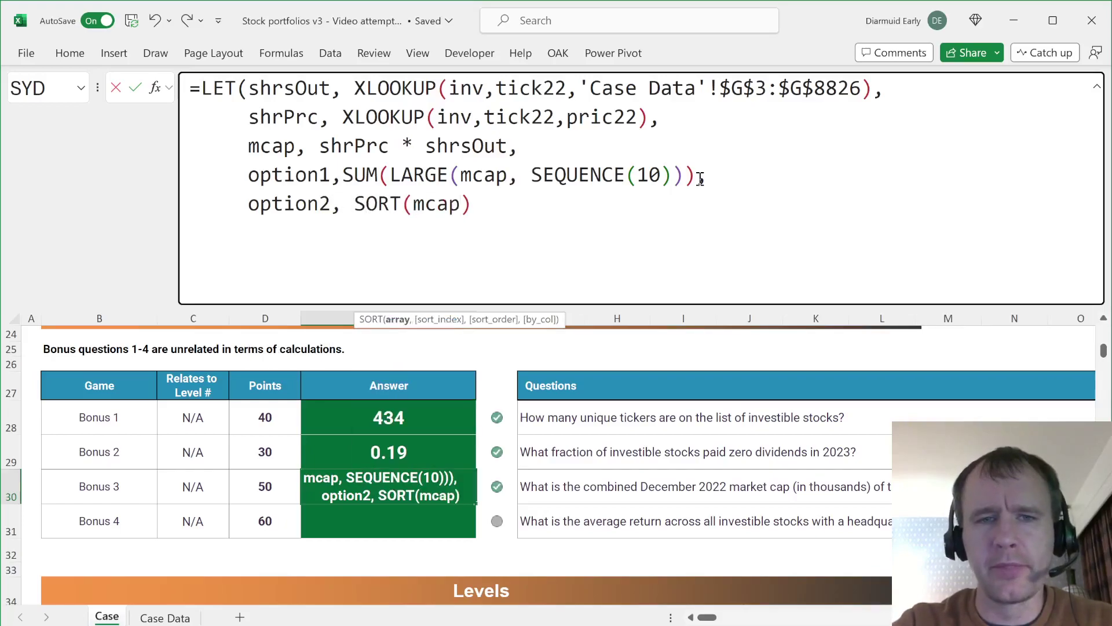
pyautogui.write(',')
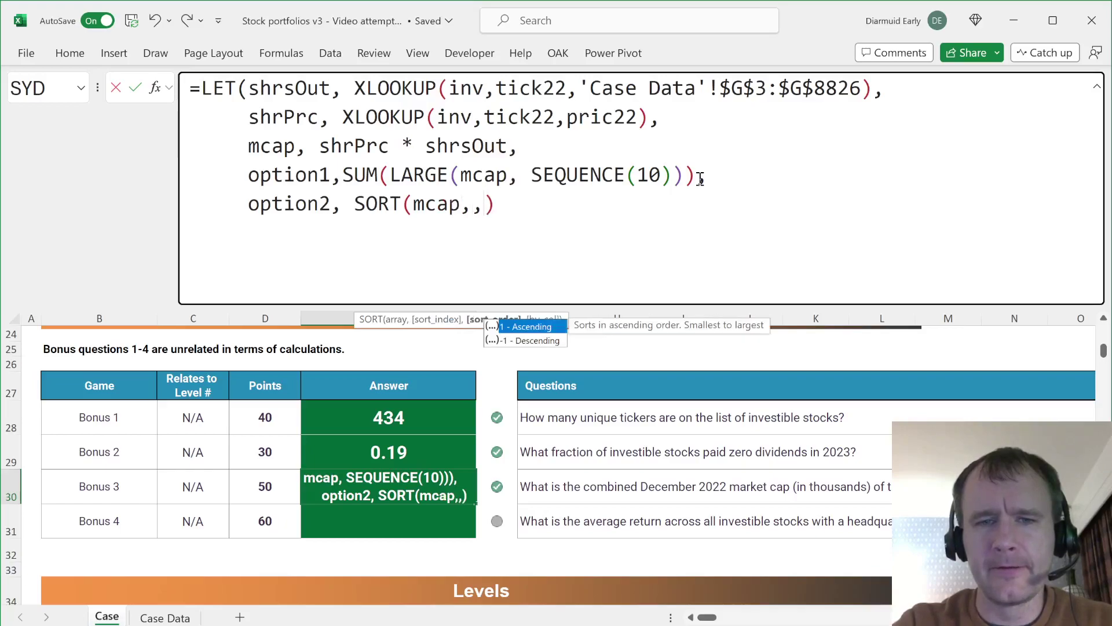
pyautogui.write('-1)')
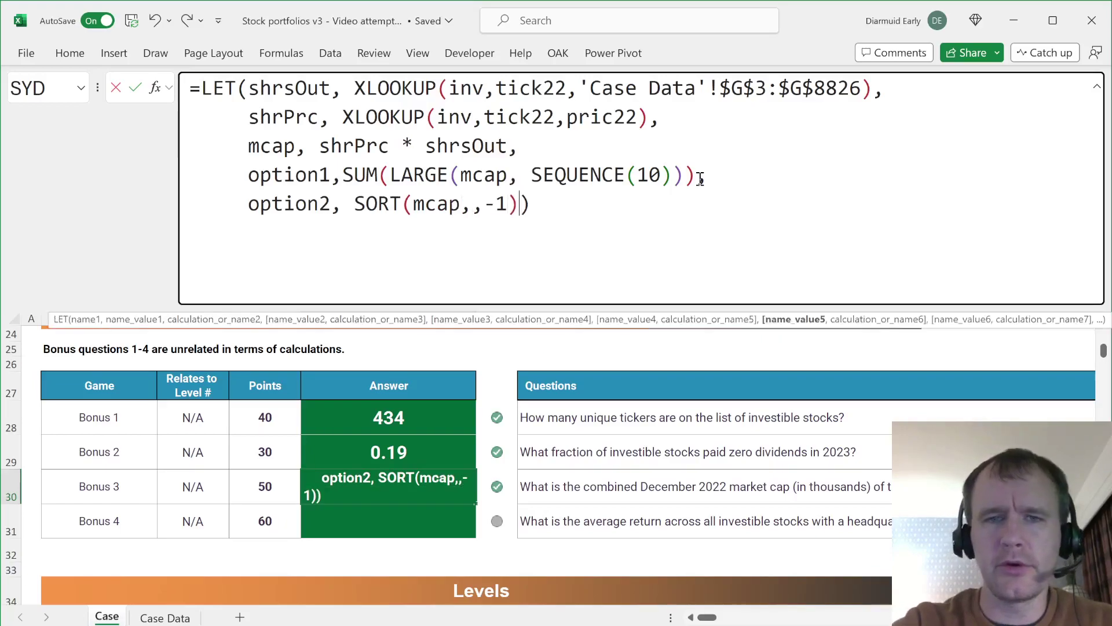
# Step: Wrap option2's SORT expression in TAKE so it keeps the first 10 rows
pyautogui.click(354, 204)
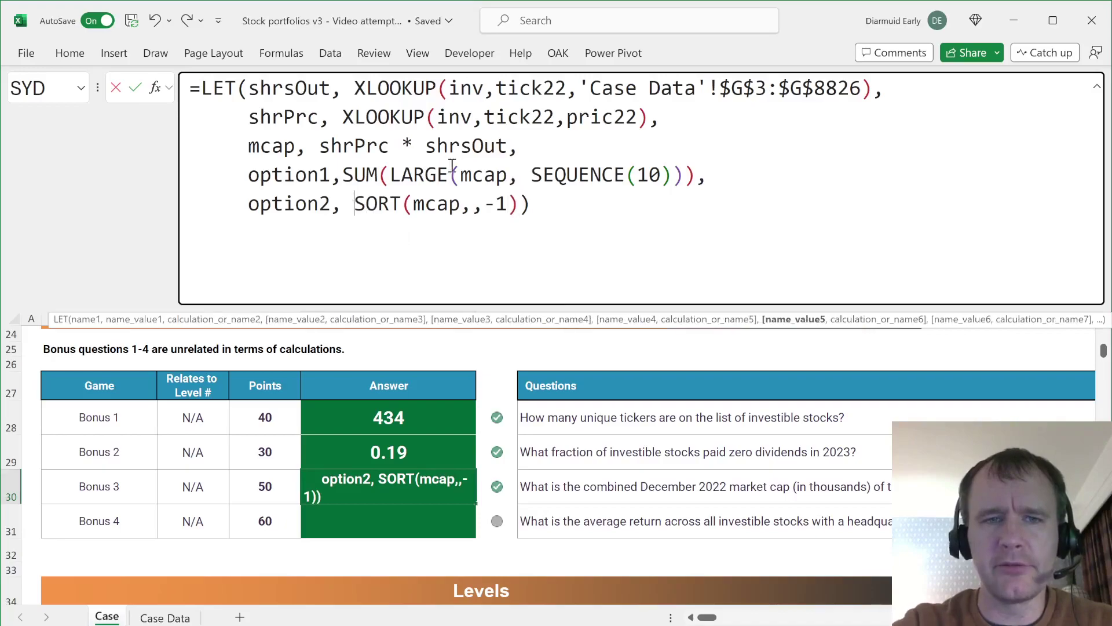
pyautogui.write('take')
pyautogui.press('Tab')
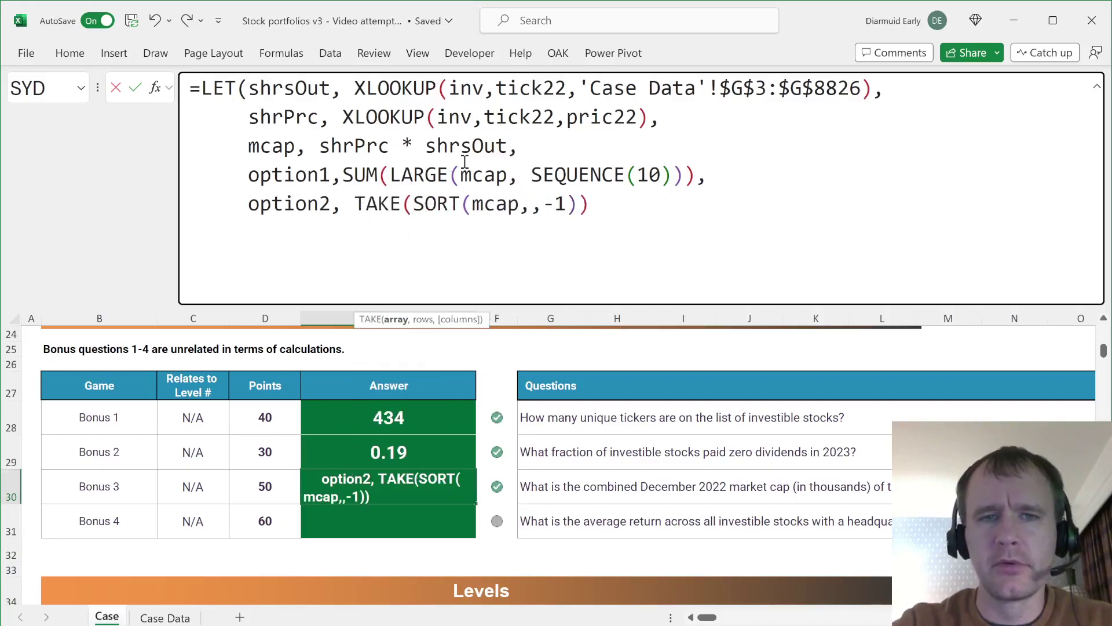
pyautogui.click(577, 196)
pyautogui.write(',10)')
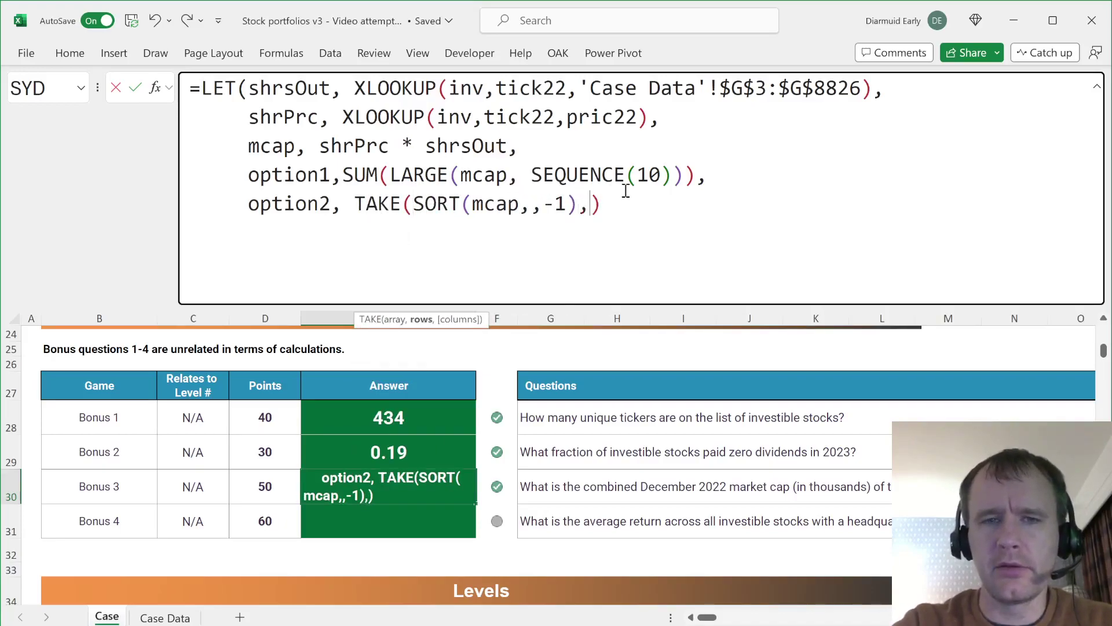
# Step: Enclose option2's TAKE expression in SUM and balance the closing parentheses
pyautogui.click(345, 203)
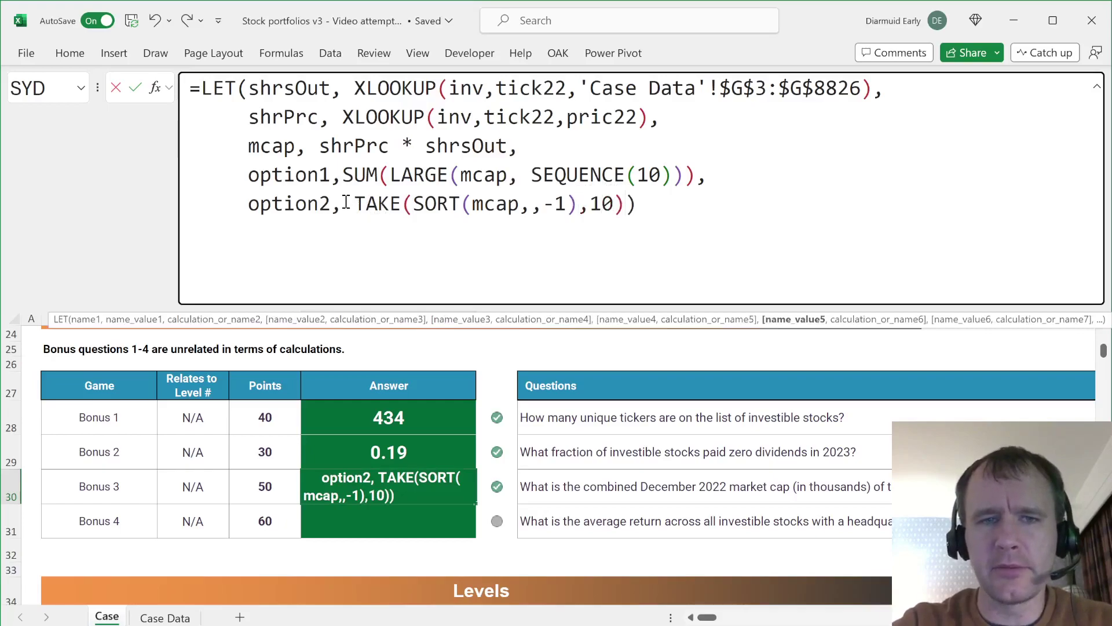
pyautogui.write('sum')
pyautogui.press('Tab')
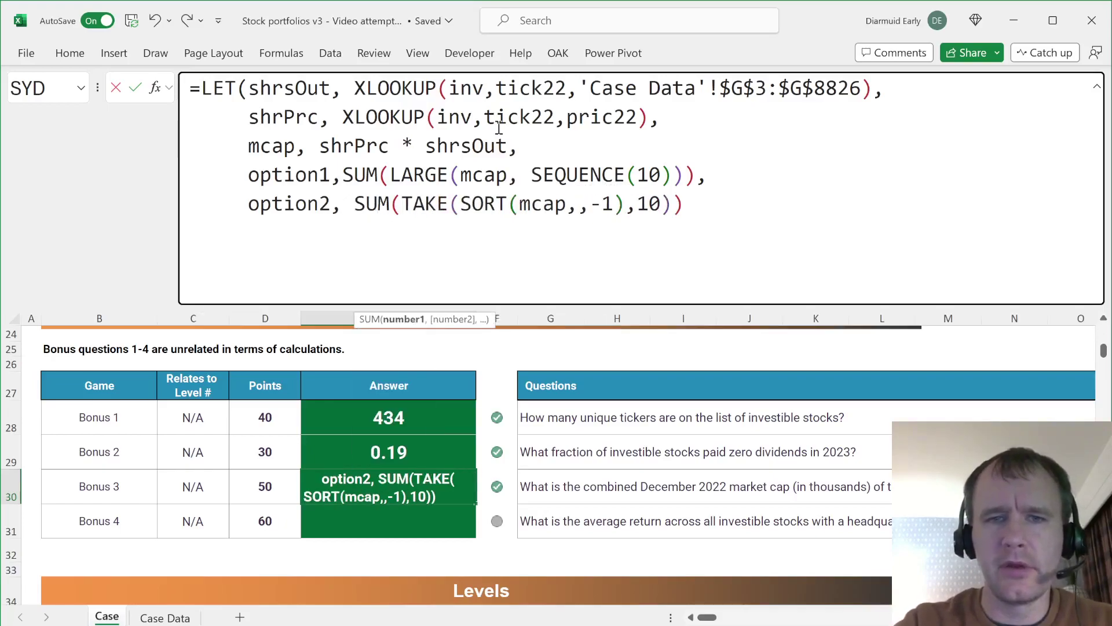
pyautogui.press('End')
pyautogui.write(')')
pyautogui.press('Left')
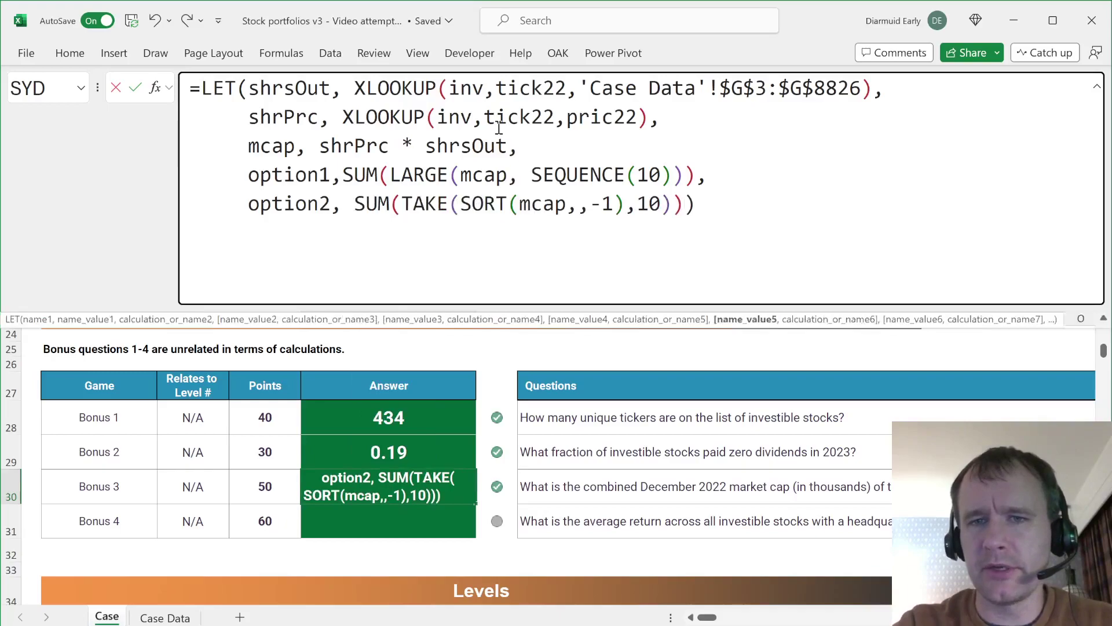
# Step: Return option2 as the final LET result on a new line and enter the Bonus 3 formula
pyautogui.write(',')
pyautogui.hotkey('alt', 'Return')
pyautogui.write('option')
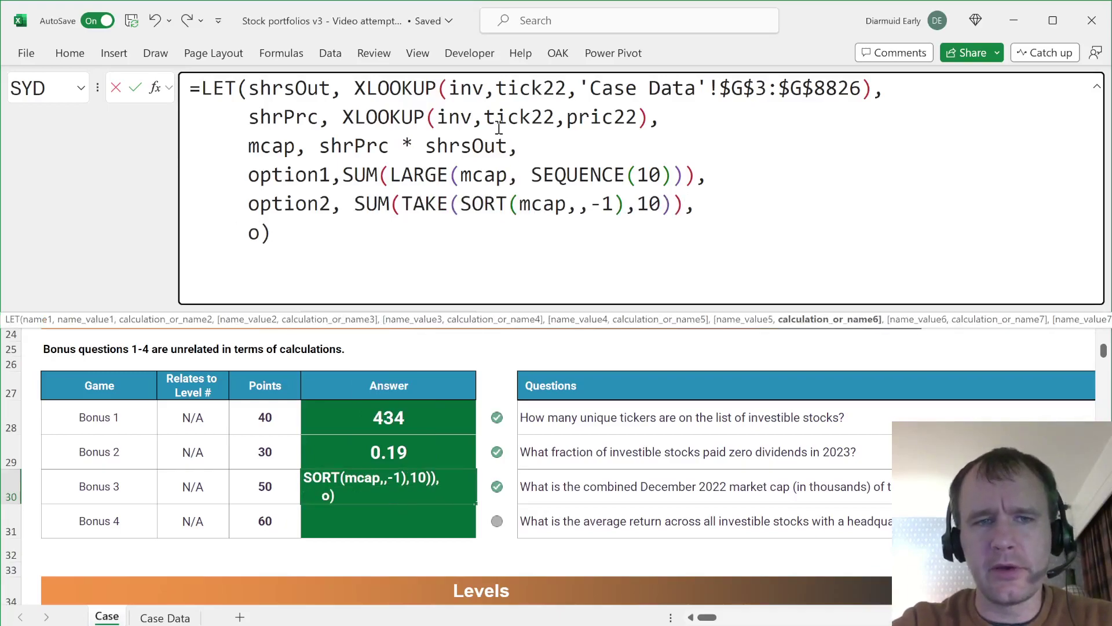
pyautogui.write('2')
pyautogui.press('Return')
# Step: Read the full Bonus 4 question in G31, then go back to its answer cell E31
pyautogui.press('Up')
pyautogui.press('Down')
pyautogui.press('Right')
pyautogui.press('Right')
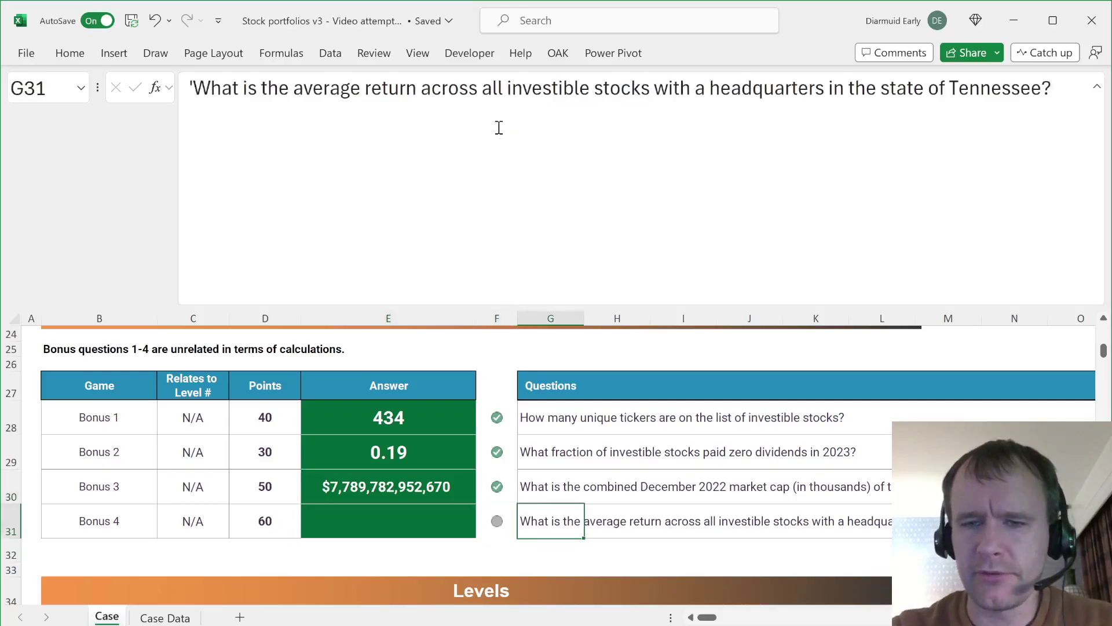
pyautogui.press('Left')
pyautogui.press('Left')
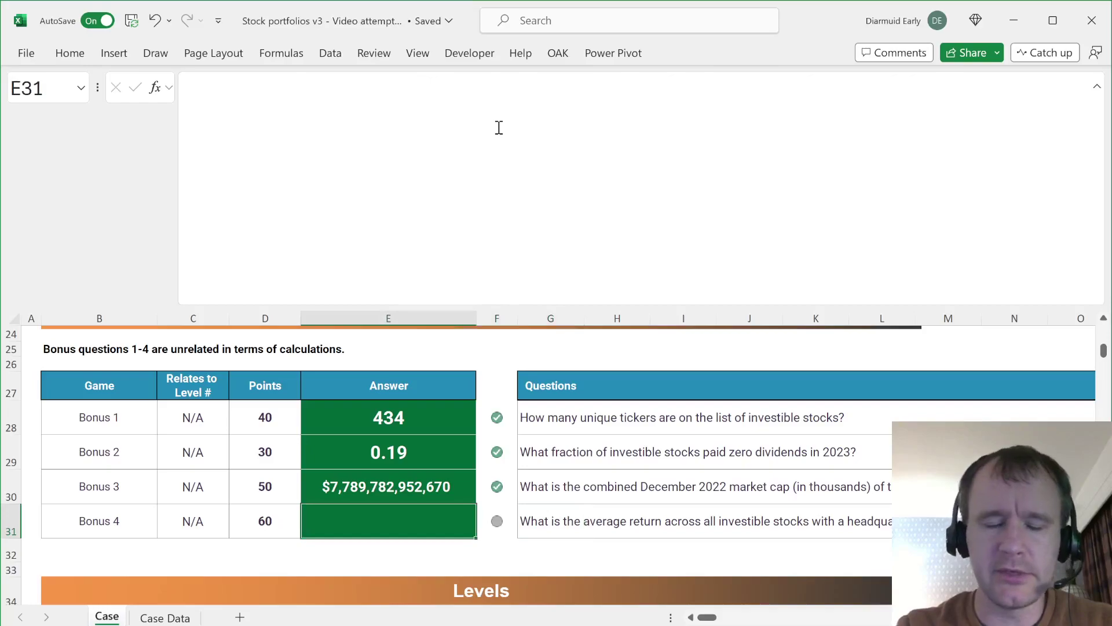
# Step: Find the Level 5 portfolio return formula in E184 and copy its full text, leaving the cell unedited
pyautogui.press('pagedown')
pyautogui.press('pagedown')
pyautogui.press('pagedown')
pyautogui.press('pagedown')
pyautogui.press('pagedown')
pyautogui.press('pagedown')
pyautogui.press('pagedown')
pyautogui.press('pagedown')
pyautogui.press('pagedown')
pyautogui.press('pagedown')
pyautogui.press('pagedown')
pyautogui.press('pagedown')
pyautogui.press('pagedown')
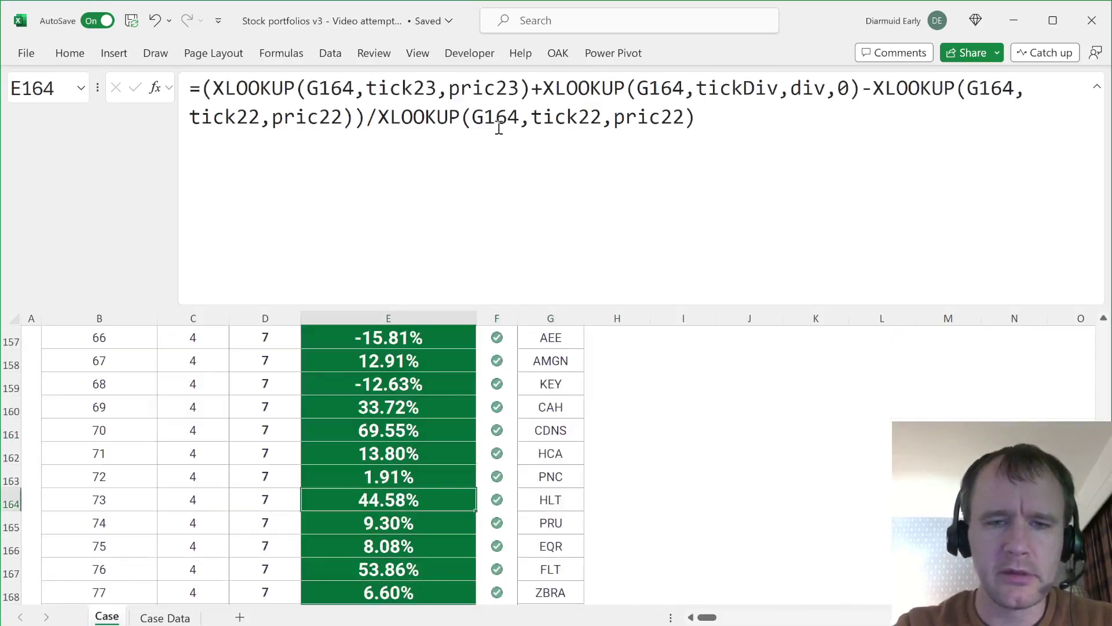
pyautogui.press('pageup')
pyautogui.press('Down')
pyautogui.press('Down')
pyautogui.press('Down')
pyautogui.press('Down')
pyautogui.press('Down')
pyautogui.press('Down')
pyautogui.press('Down')
pyautogui.press('Down')
pyautogui.press('Down')
pyautogui.press('Down')
pyautogui.press('Down')
pyautogui.press('Up')
pyautogui.press('Up')
pyautogui.press('Up')
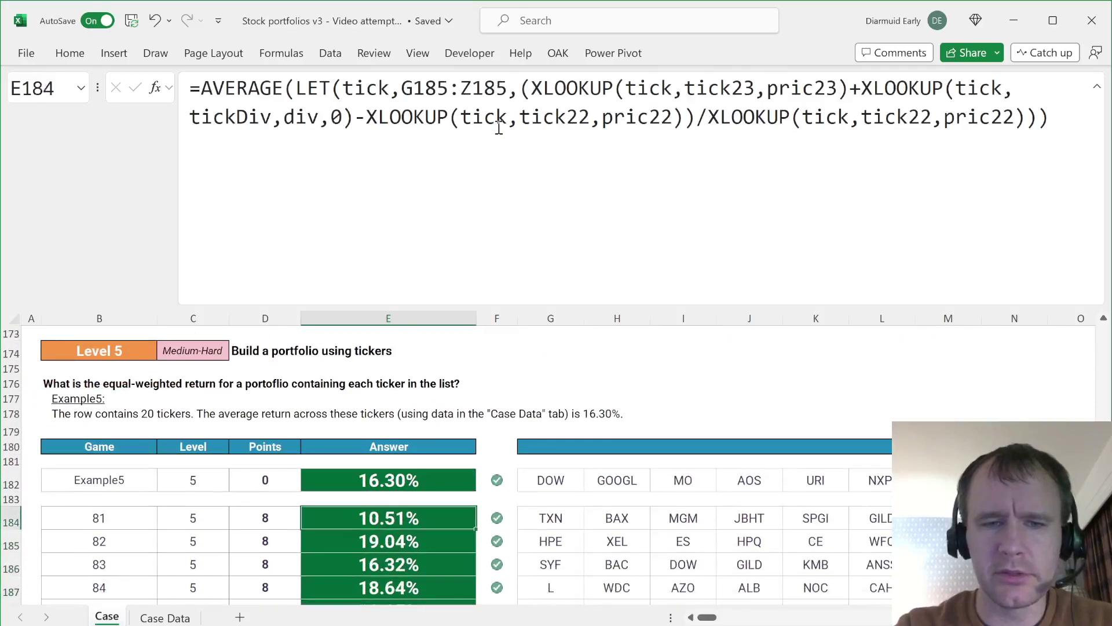
pyautogui.moveTo(191, 94); pyautogui.dragTo(1106, 293)
pyautogui.hotkey('ctrl', 'c')
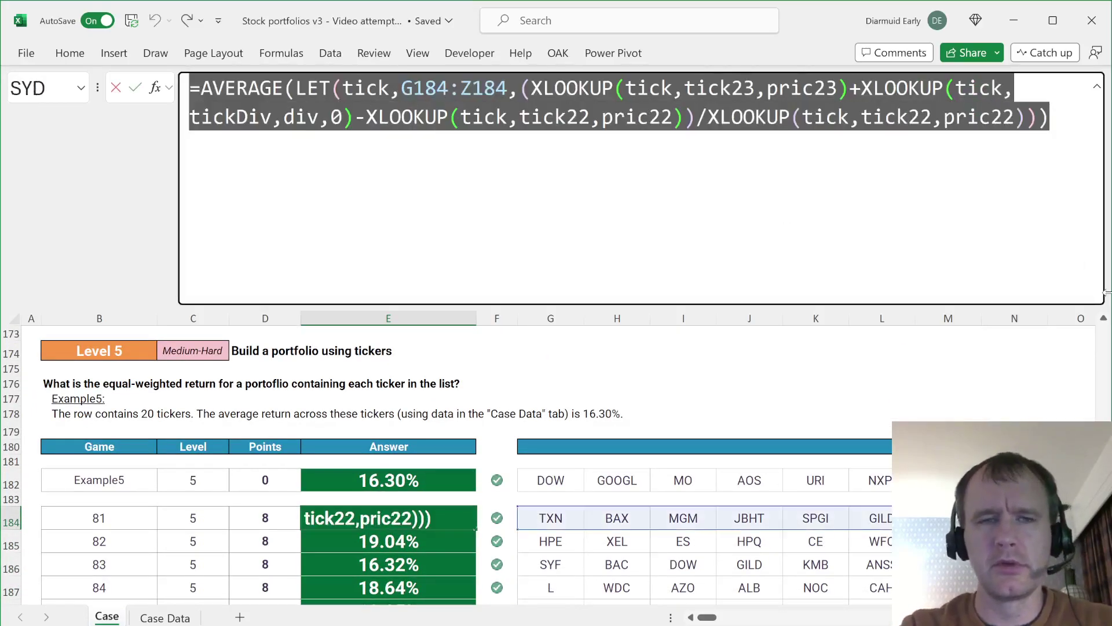
pyautogui.press('Escape')
# Step: Go back to the bonus questions and paste the copied AVERAGE(LET(...)) formula into the Bonus 4 answer cell E31
pyautogui.hotkey('ctrl', 'Home')
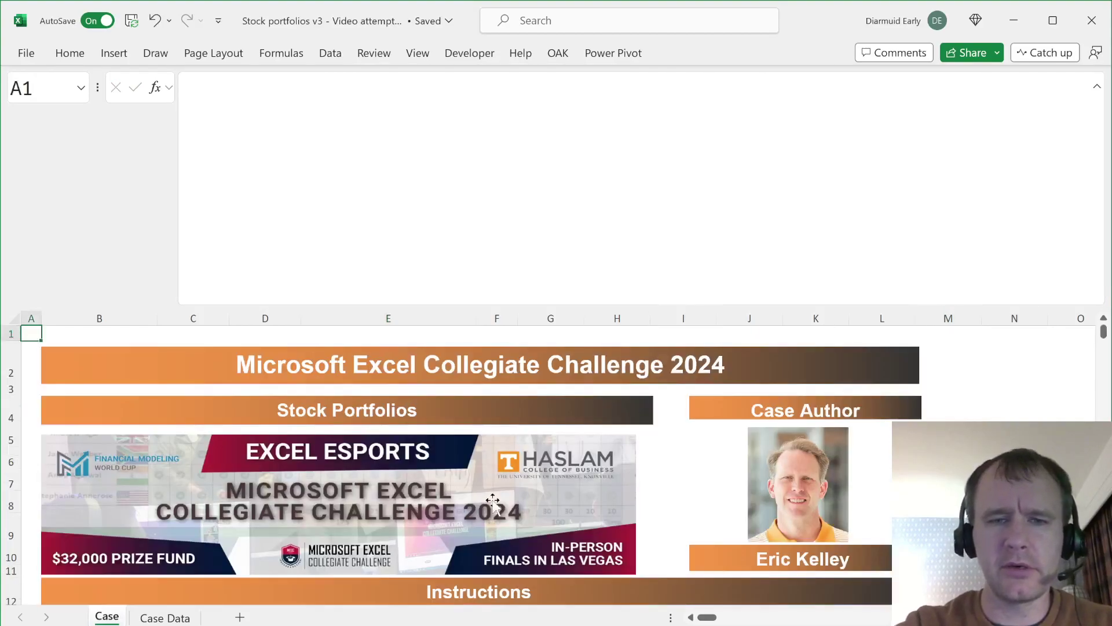
pyautogui.scroll(-10, 498, 499)
pyautogui.scroll(1, 458, 500)
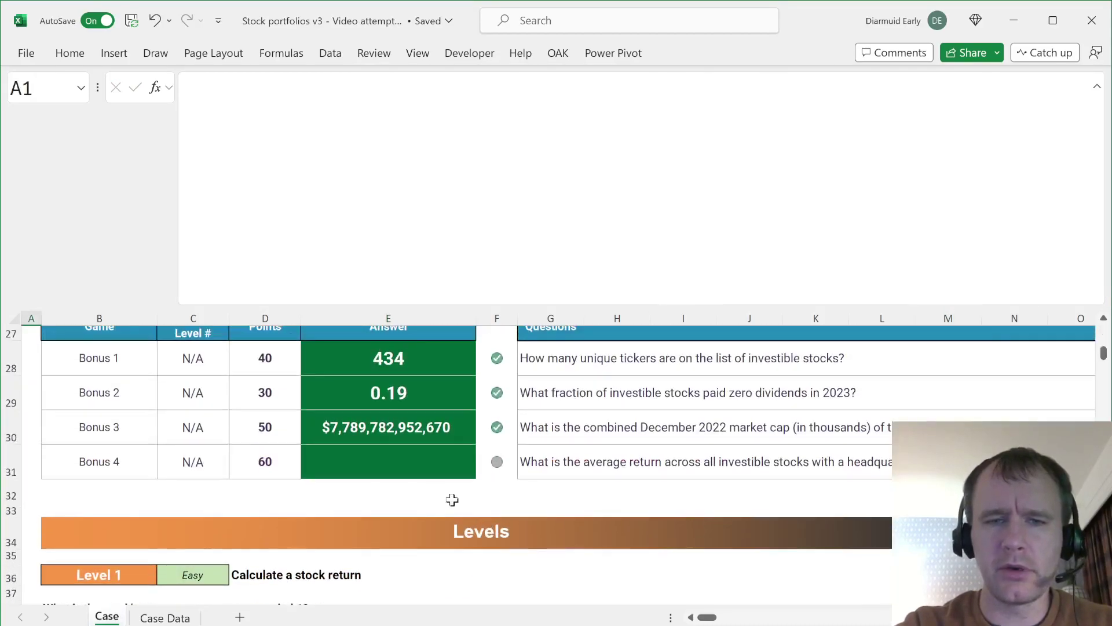
pyautogui.click(398, 467)
pyautogui.click(362, 172)
pyautogui.hotkey('ctrl', 'v')
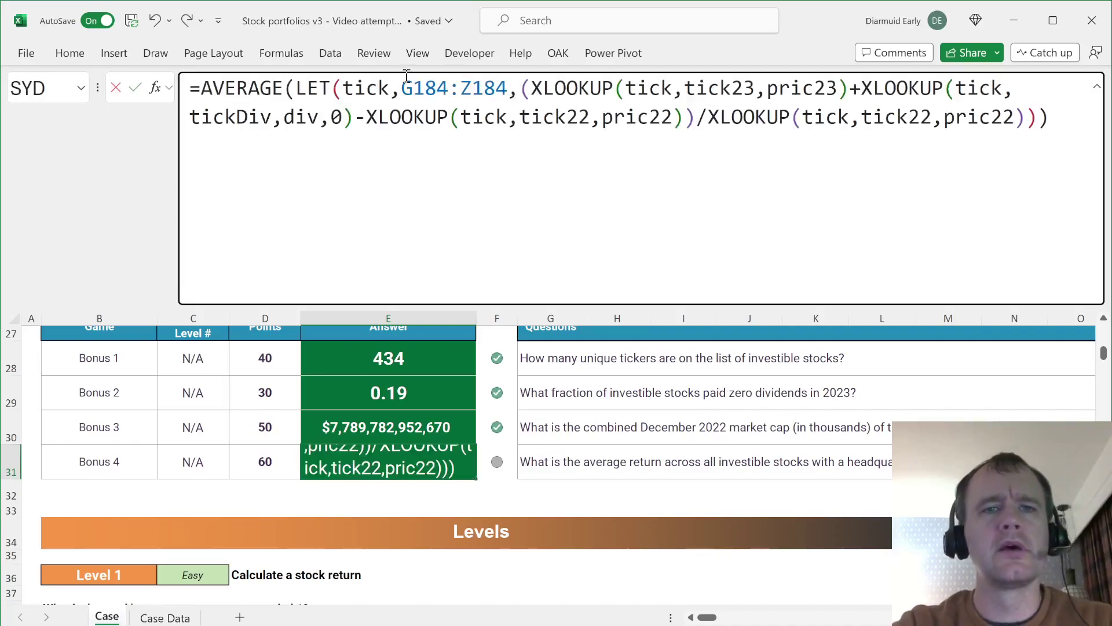
# Step: Replace the G184:Z184 reference of tick with the start of FILTER(inv, and break the formula line after it
pyautogui.moveTo(401, 88); pyautogui.dragTo(508, 90)
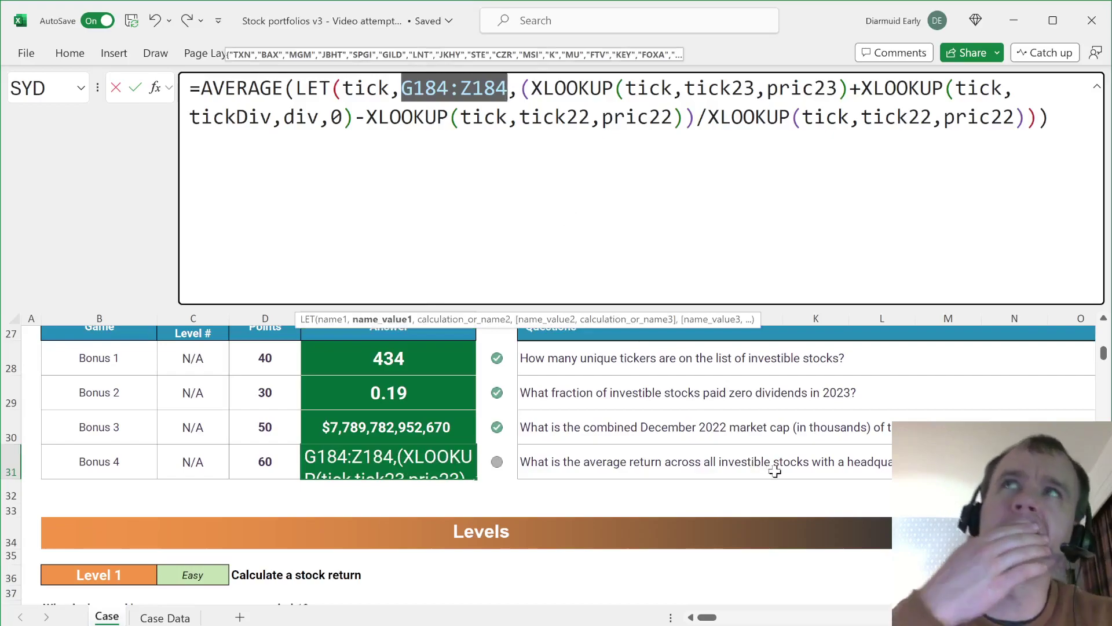
pyautogui.write('fil')
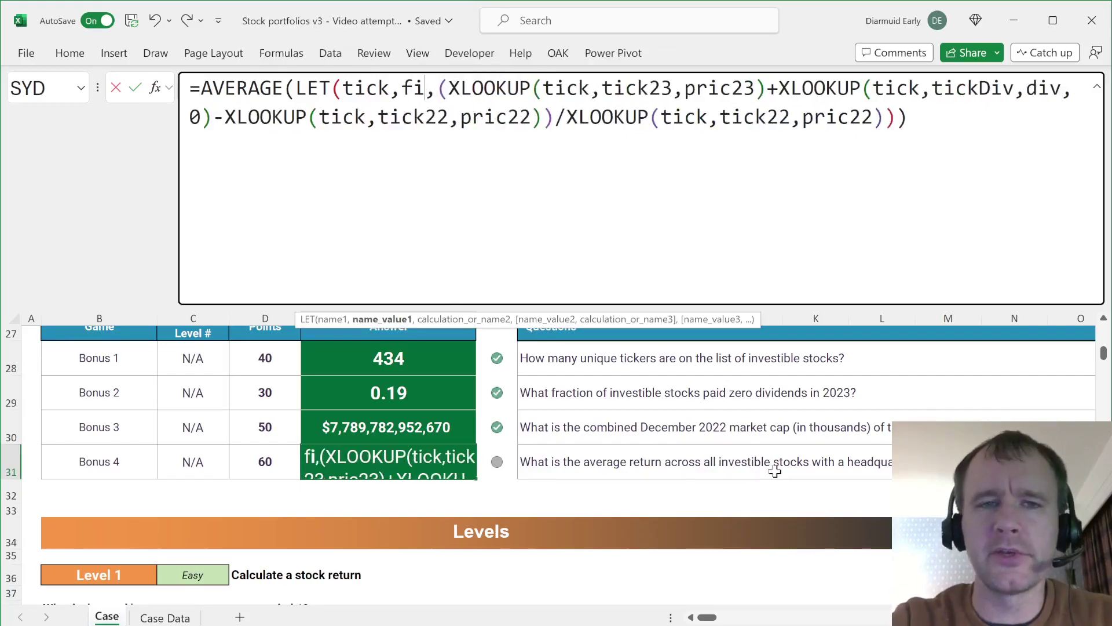
pyautogui.press('Tab')
pyautogui.write('inv,')
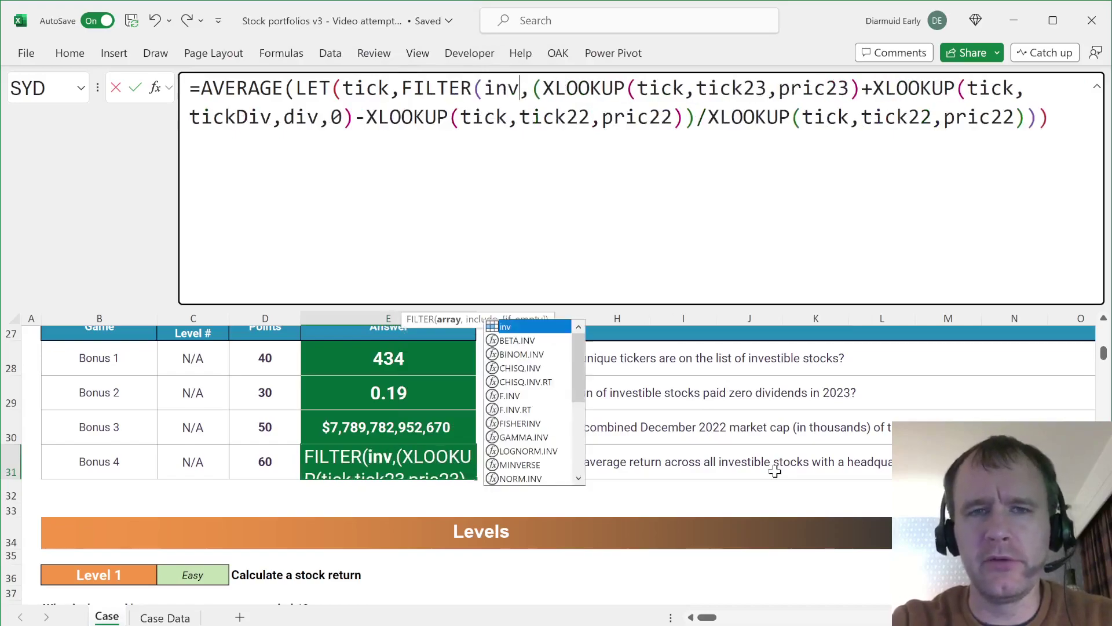
pyautogui.hotkey('alt', 'Return')
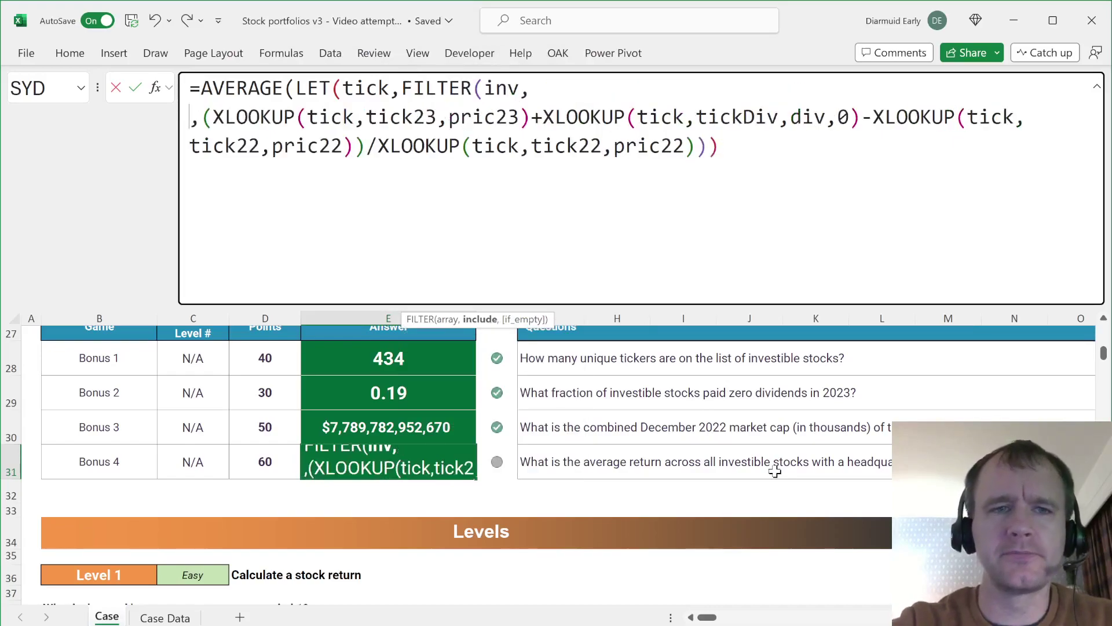
# Step: Begin the FILTER condition with an XLOOKUP of inv in tick22
pyautogui.click(557, 90)
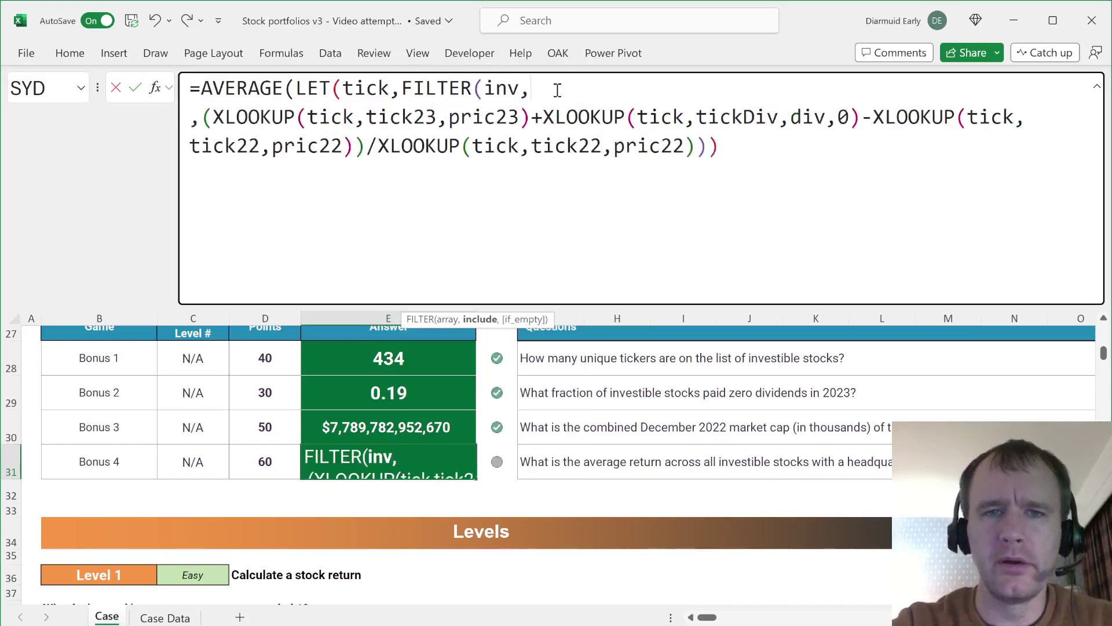
pyautogui.write('xl')
pyautogui.press('Tab')
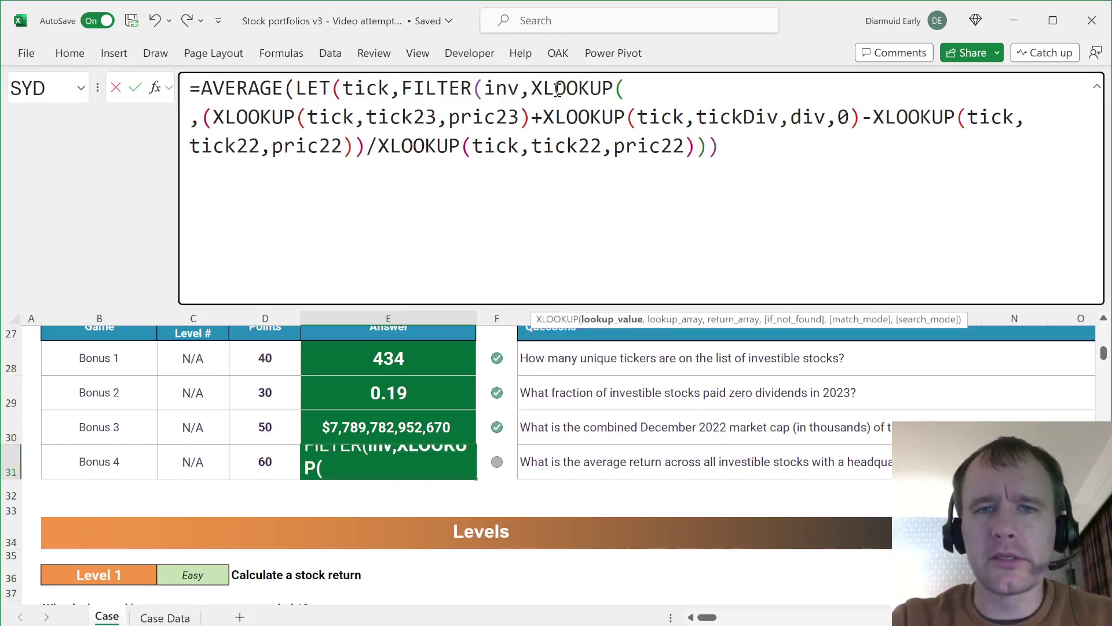
pyautogui.write('inv,')
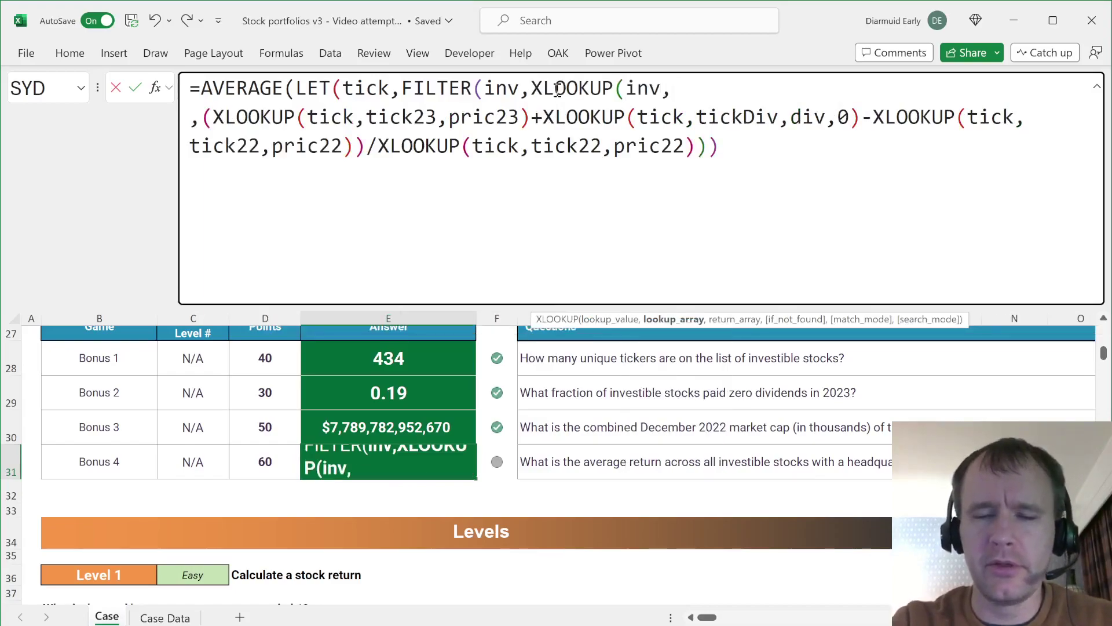
pyautogui.write('tick22,')
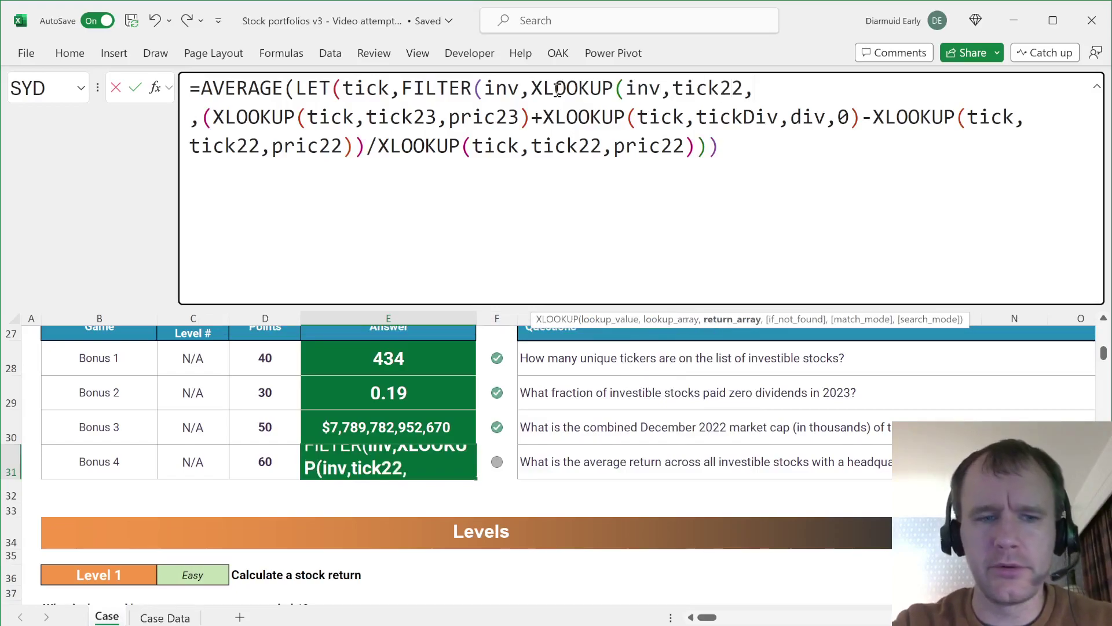
# Step: Start the XLOOKUP return array at F3, the first State entry of the December 31, 2022 data in Case Data
pyautogui.hotkey('ctrl', 'pagedown')
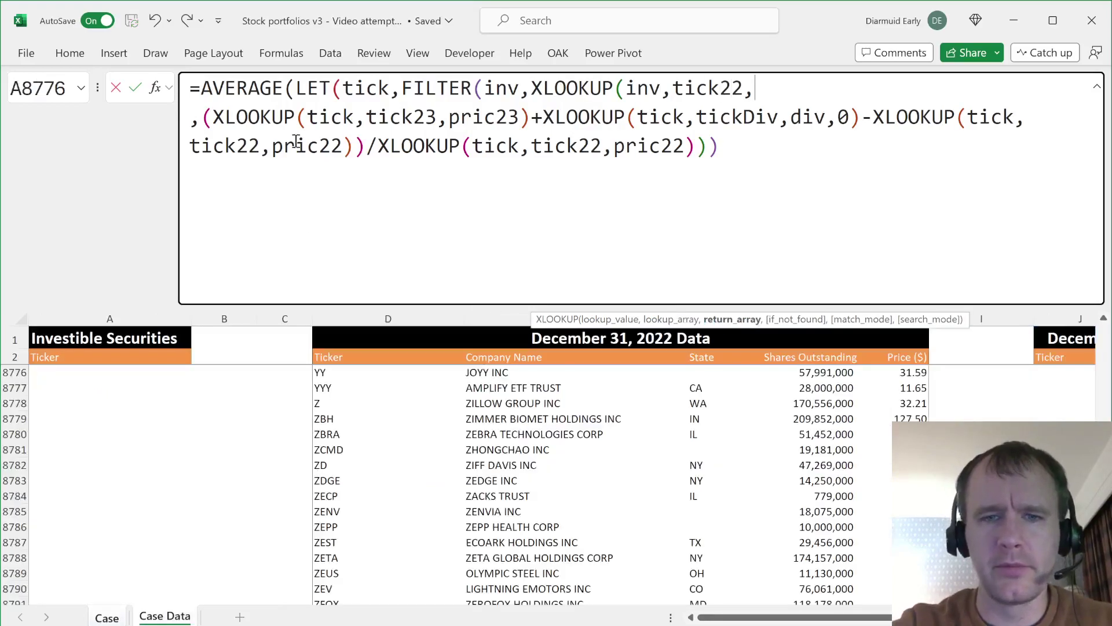
pyautogui.click(704, 357)
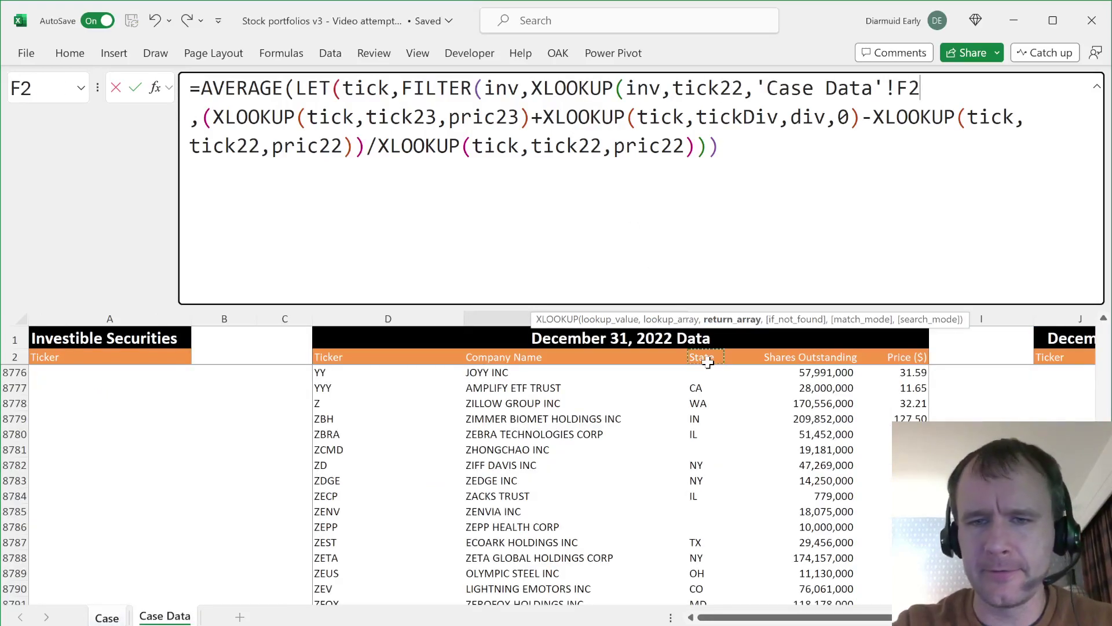
pyautogui.press('Down')
pyautogui.hotkey('shift', 'pagedown')
pyautogui.hotkey('shift', 'pagedown')
pyautogui.hotkey('shift', 'pagedown')
pyautogui.hotkey('shift', 'pagedown')
pyautogui.hotkey('shift', 'pagedown')
pyautogui.hotkey('shift', 'pagedown')
pyautogui.hotkey('shift', 'pagedown')
pyautogui.hotkey('shift', 'pagedown')
pyautogui.hotkey('shift', 'pagedown')
pyautogui.hotkey('shift', 'pagedown')
pyautogui.hotkey('shift', 'pagedown')
pyautogui.hotkey('shift', 'pagedown')
pyautogui.hotkey('shift', 'pagedown')
pyautogui.hotkey('shift', 'pagedown')
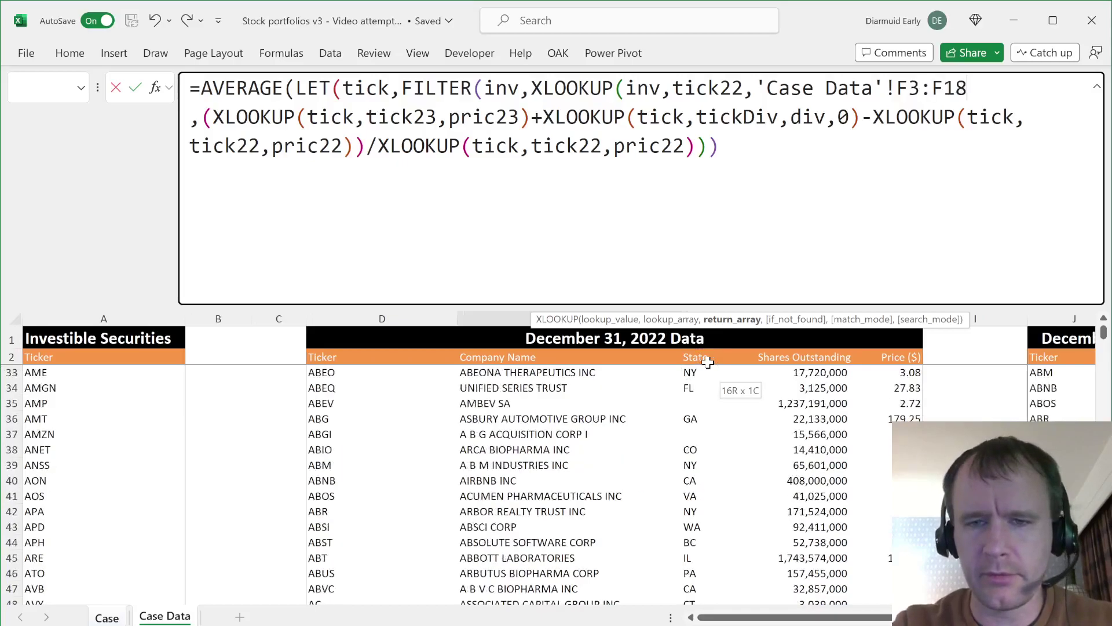
pyautogui.hotkey('shift', 'pagedown')
pyautogui.hotkey('shift', 'pagedown')
pyautogui.hotkey('shift', 'pagedown')
pyautogui.hotkey('shift', 'pagedown')
pyautogui.hotkey('shift', 'pagedown')
pyautogui.hotkey('shift', 'pagedown')
pyautogui.hotkey('shift', 'pagedown')
pyautogui.hotkey('shift', 'pagedown')
pyautogui.hotkey('shift', 'pagedown')
pyautogui.hotkey('shift', 'pagedown')
pyautogui.hotkey('shift', 'pagedown')
pyautogui.hotkey('shift', 'pagedown')
pyautogui.hotkey('shift', 'pagedown')
pyautogui.hotkey('shift', 'pagedown')
pyautogui.hotkey('shift', 'pagedown')
pyautogui.hotkey('shift', 'pagedown')
pyautogui.hotkey('shift', 'pagedown')
pyautogui.hotkey('shift', 'pagedown')
pyautogui.hotkey('shift', 'pagedown')
pyautogui.hotkey('shift', 'pagedown')
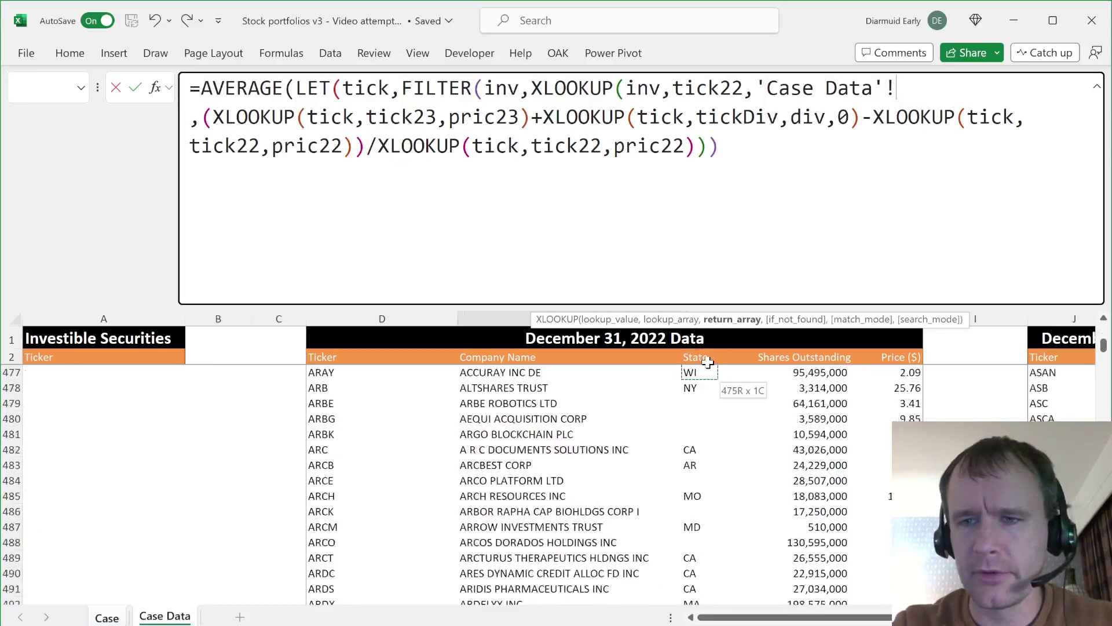
pyautogui.press('Left')
pyautogui.press('Right')
pyautogui.press('Up')
pyautogui.press('Down')
pyautogui.hotkey('ctrl', 'shift', 'Down')
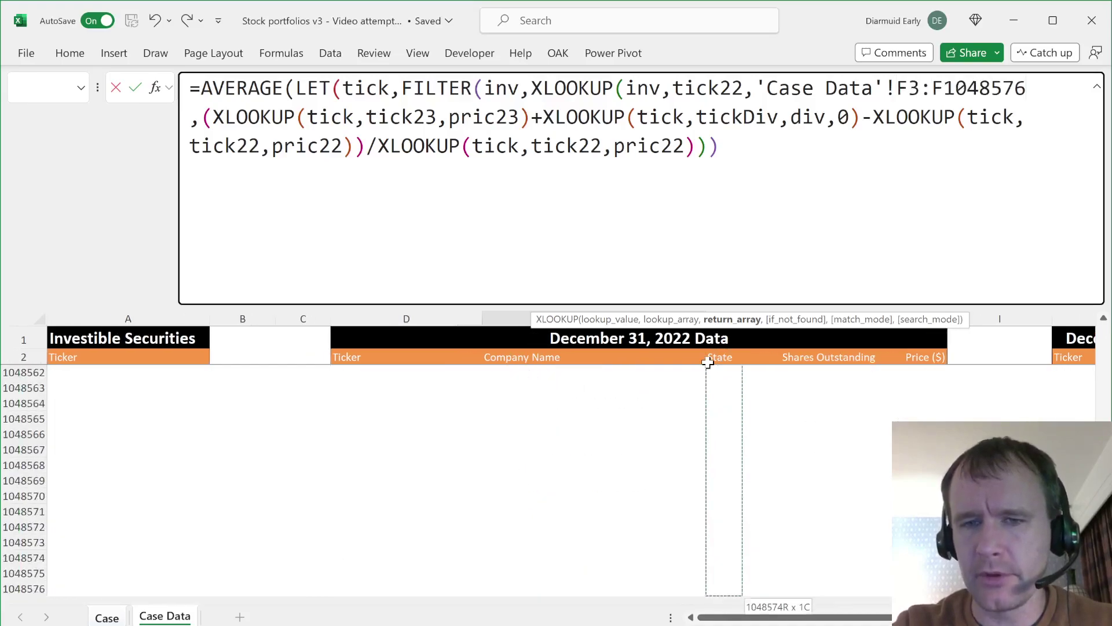
# Step: Set the XLOOKUP return array to the State range 'Case Data'!$F$3:$F$8826 with absolute references and close the lookup
pyautogui.hotkey('ctrl', 'shift', 'Up')
pyautogui.hotkey('ctrl', 'shift', 'Up')
pyautogui.hotkey('shift', 'Down')
pyautogui.hotkey('shift', 'Down')
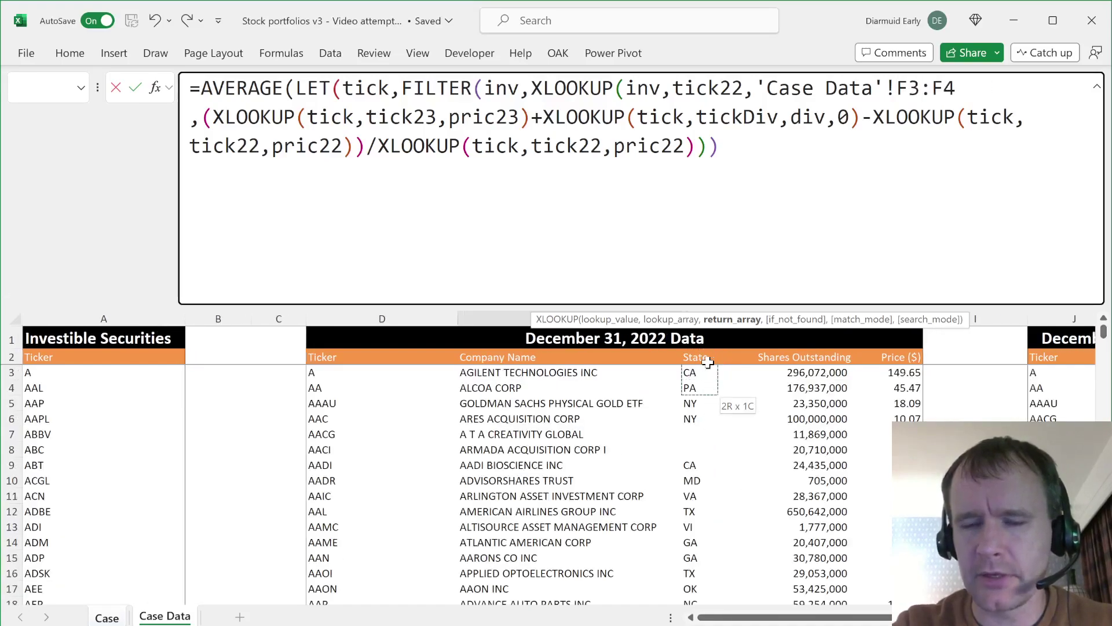
pyautogui.hotkey('ctrl', 'shift', 'Down')
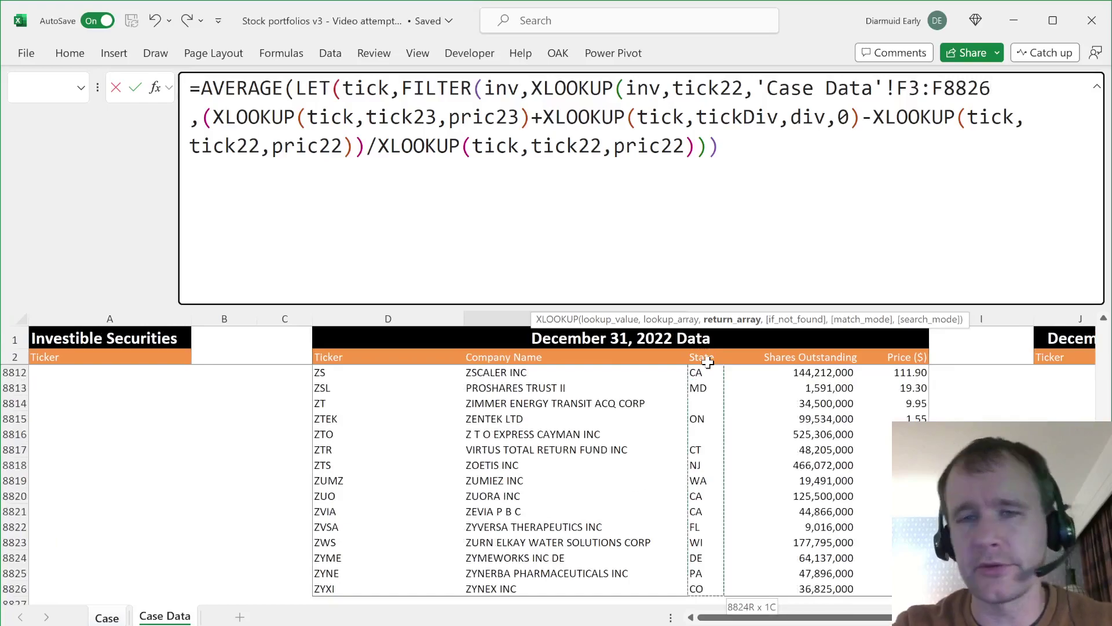
pyautogui.press('F4')
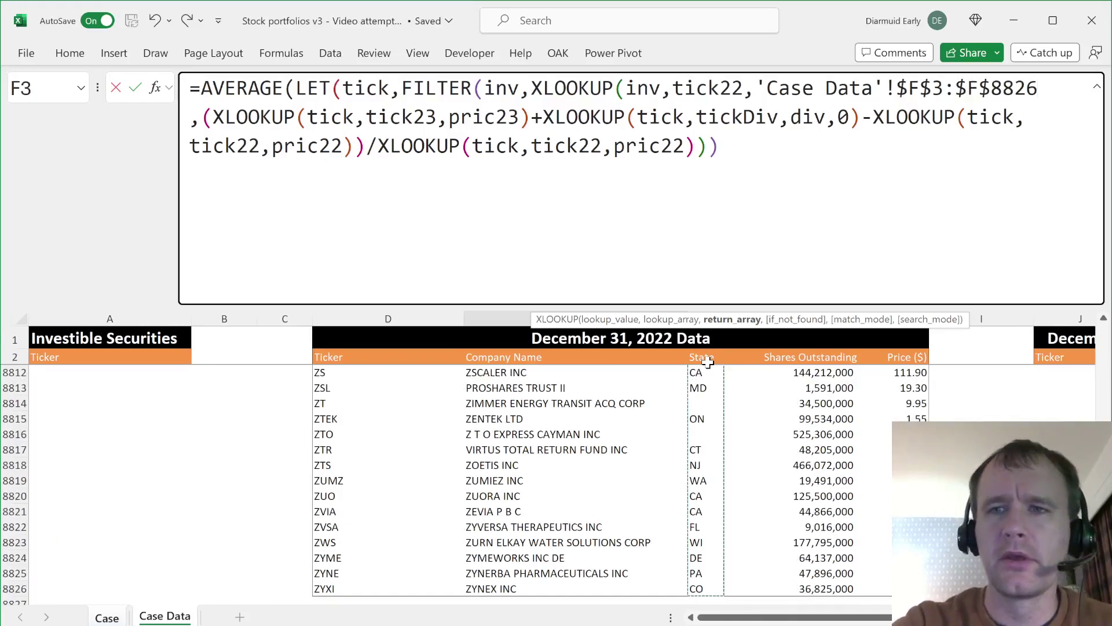
pyautogui.write(')')
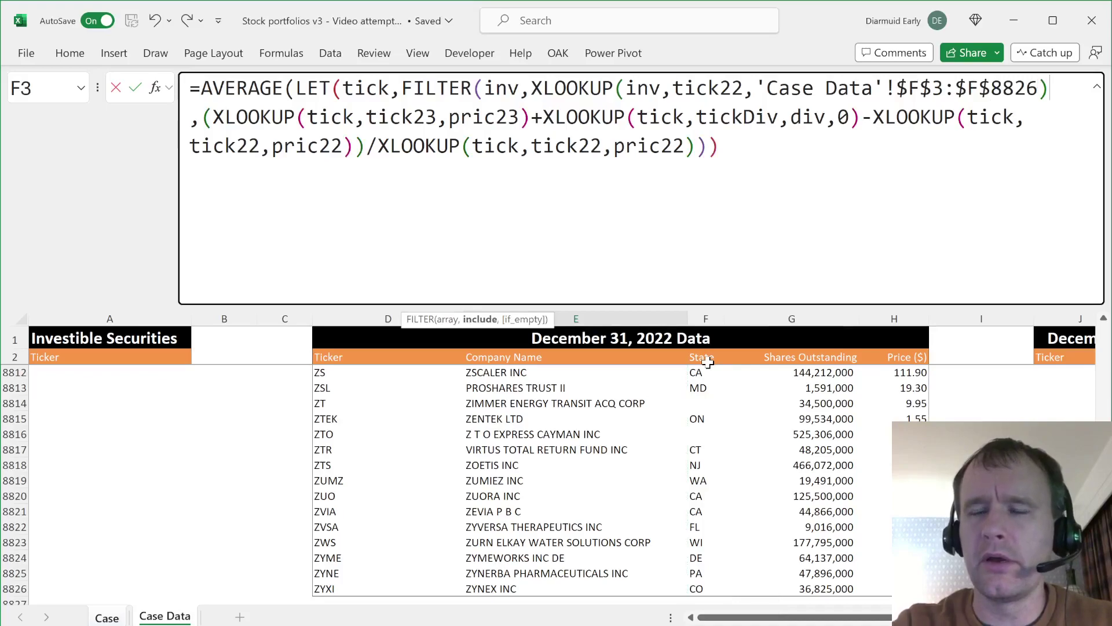
# Step: Complete the FILTER condition with ="TN" and enter the Bonus 4 formula, with the return calculation starting on its own line
pyautogui.write('="TN"')
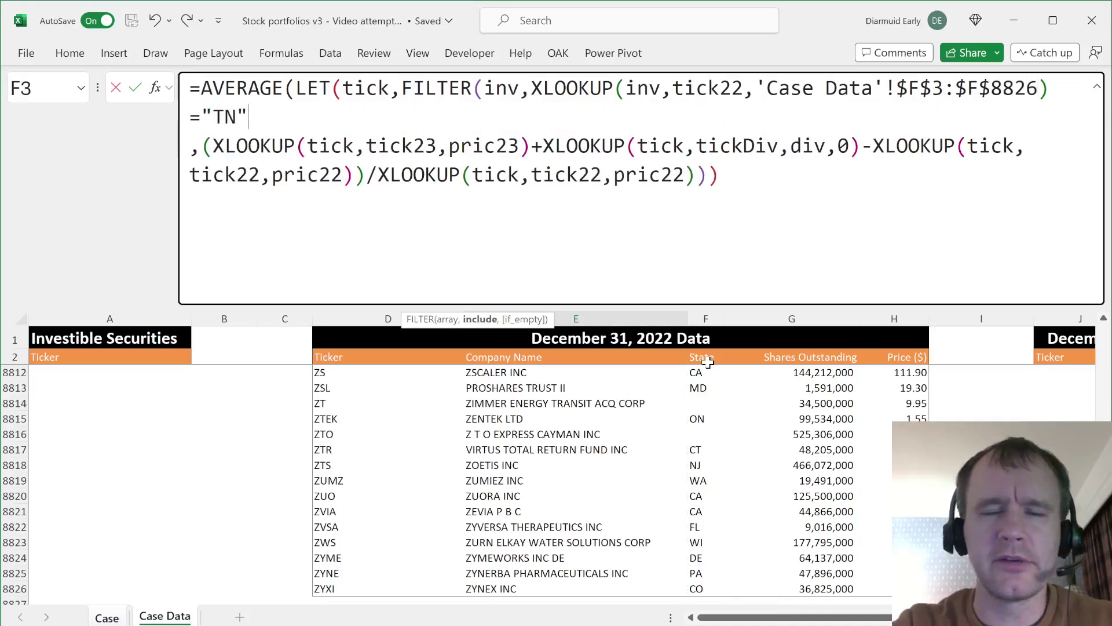
pyautogui.write(')')
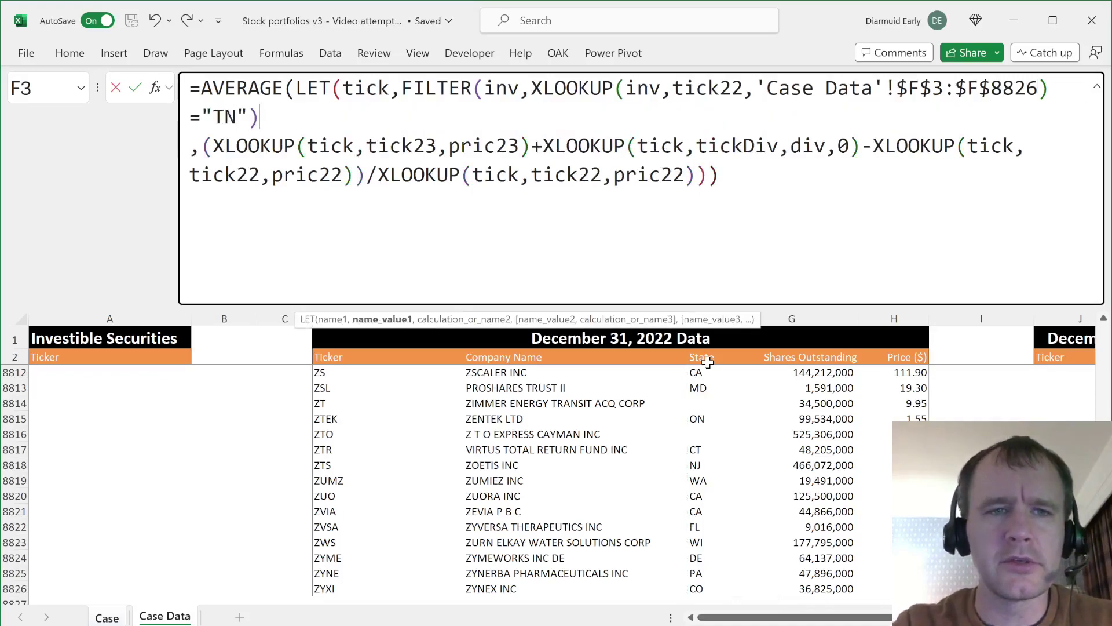
pyautogui.press('Delete')
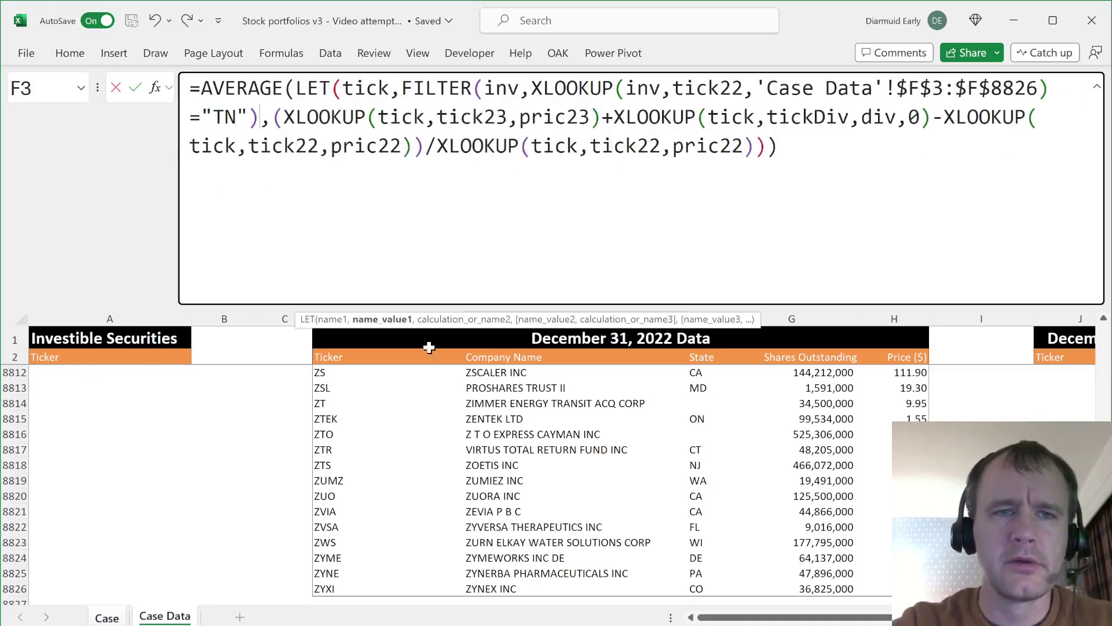
pyautogui.click(271, 121)
pyautogui.hotkey('alt', 'Return')
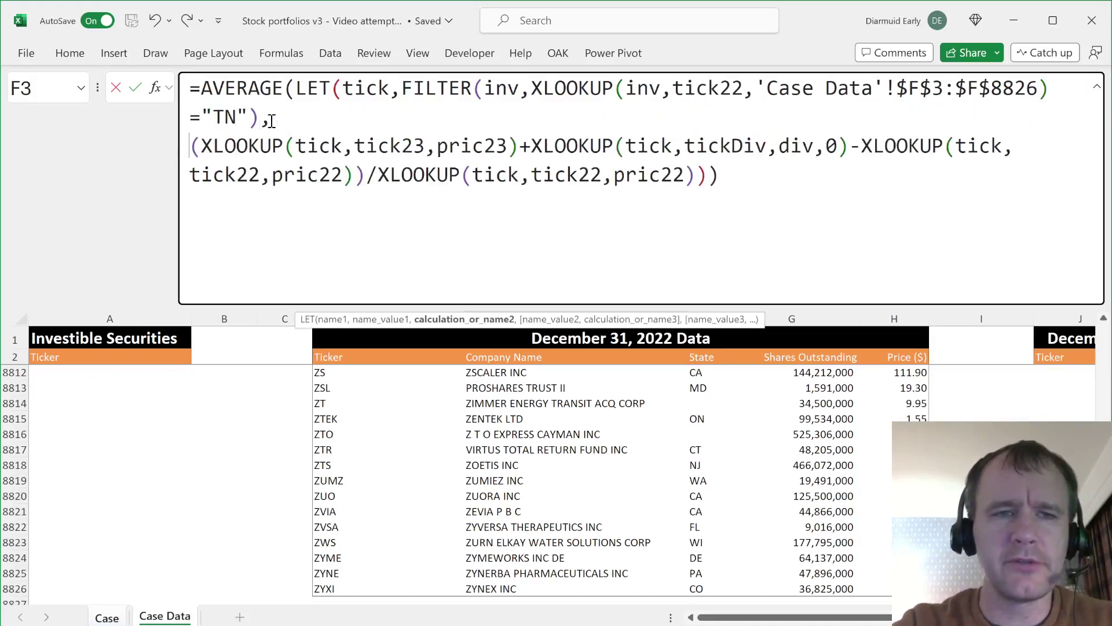
pyautogui.press('Return')
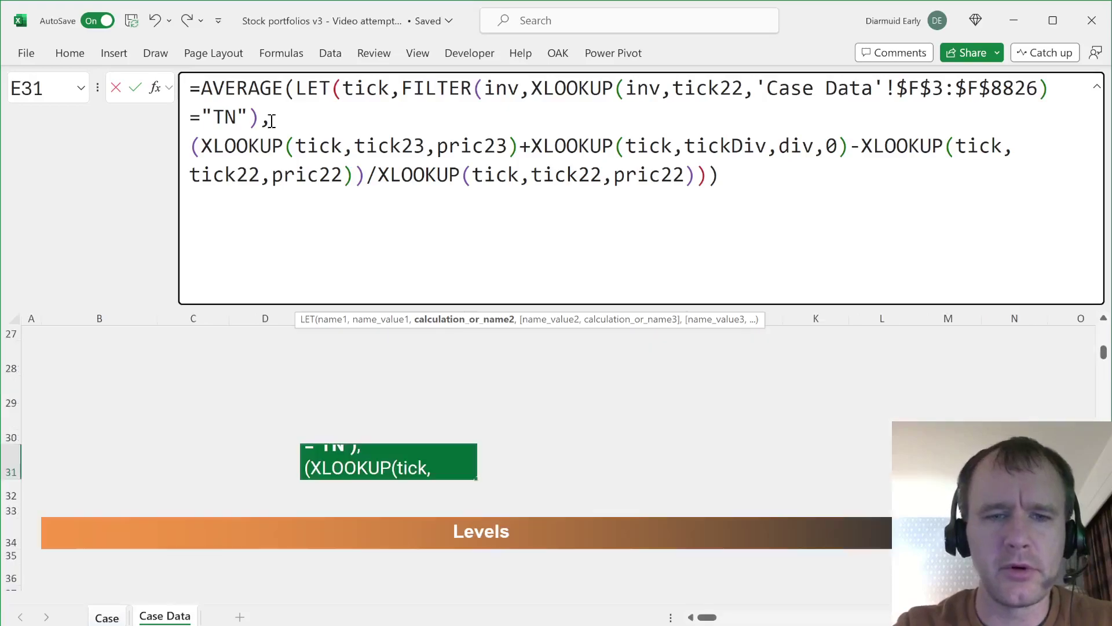
pyautogui.press('Up')
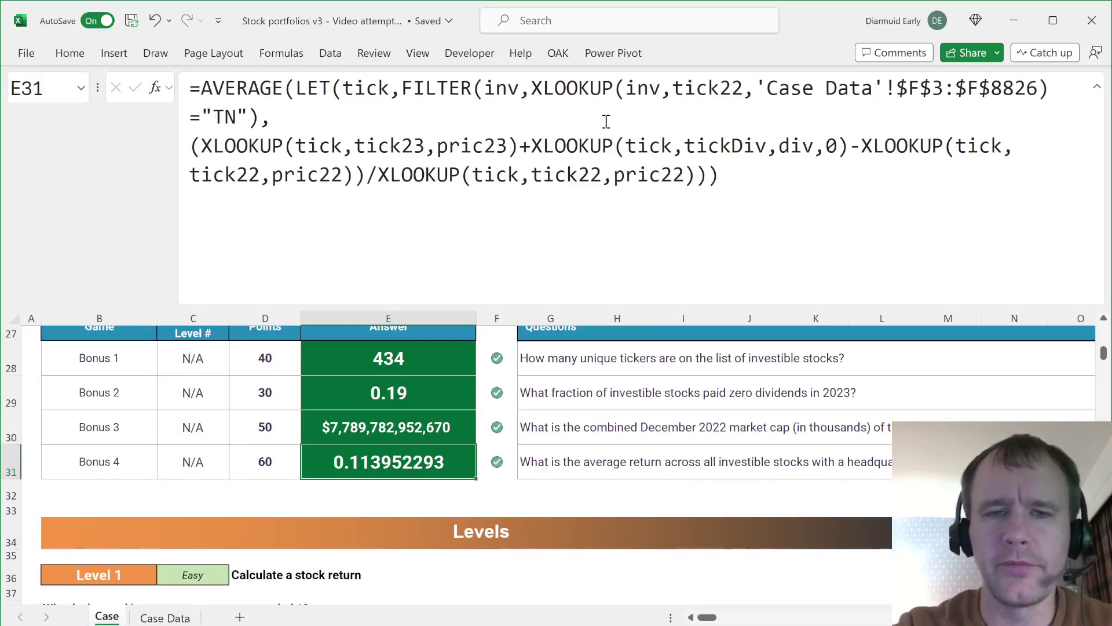
# Step: Shrink the formula bar to a few lines and return to the instructions near the beginning of the Case sheet
pyautogui.moveTo(385, 305); pyautogui.dragTo(385, 165)
pyautogui.hotkey('ctrl', 'Home')
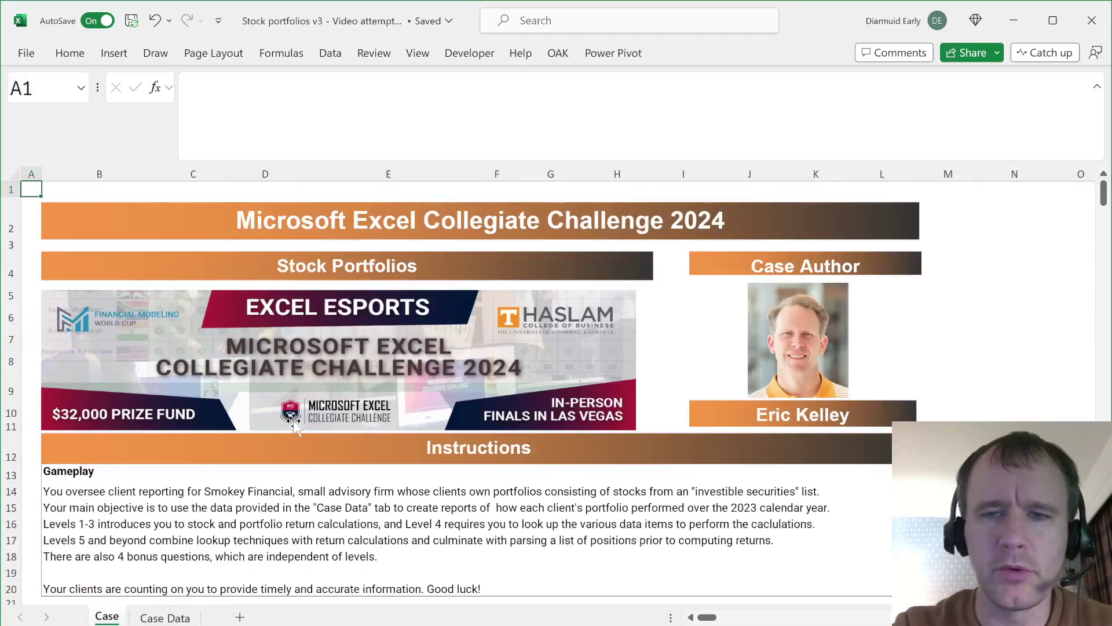
pyautogui.scroll(-9, 292, 426)
pyautogui.scroll(5, 293, 429)
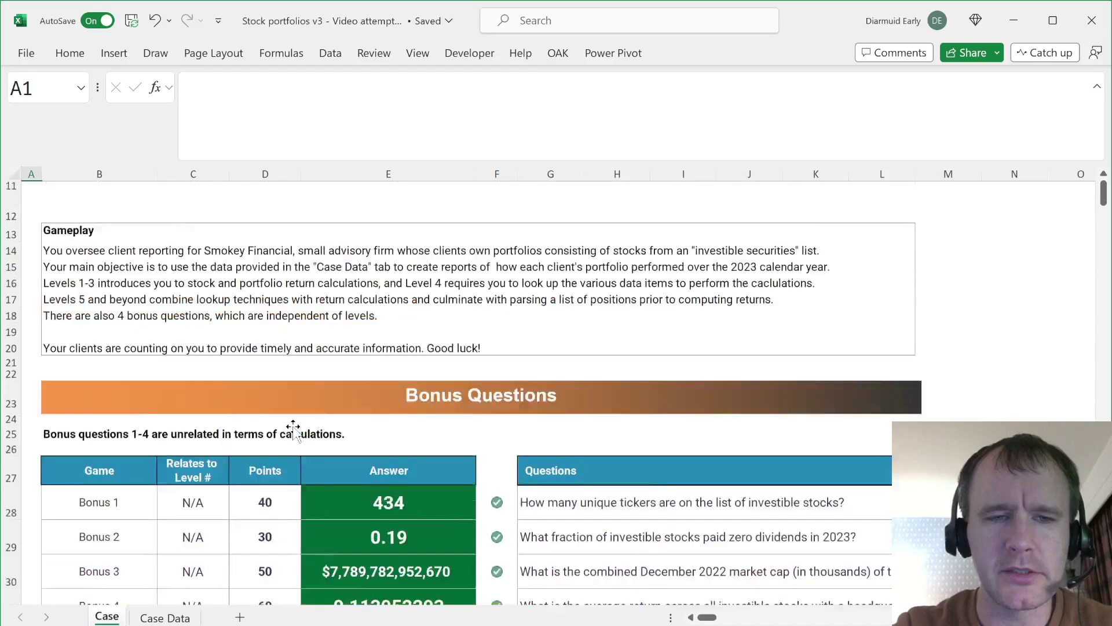
pyautogui.scroll(4, 293, 429)
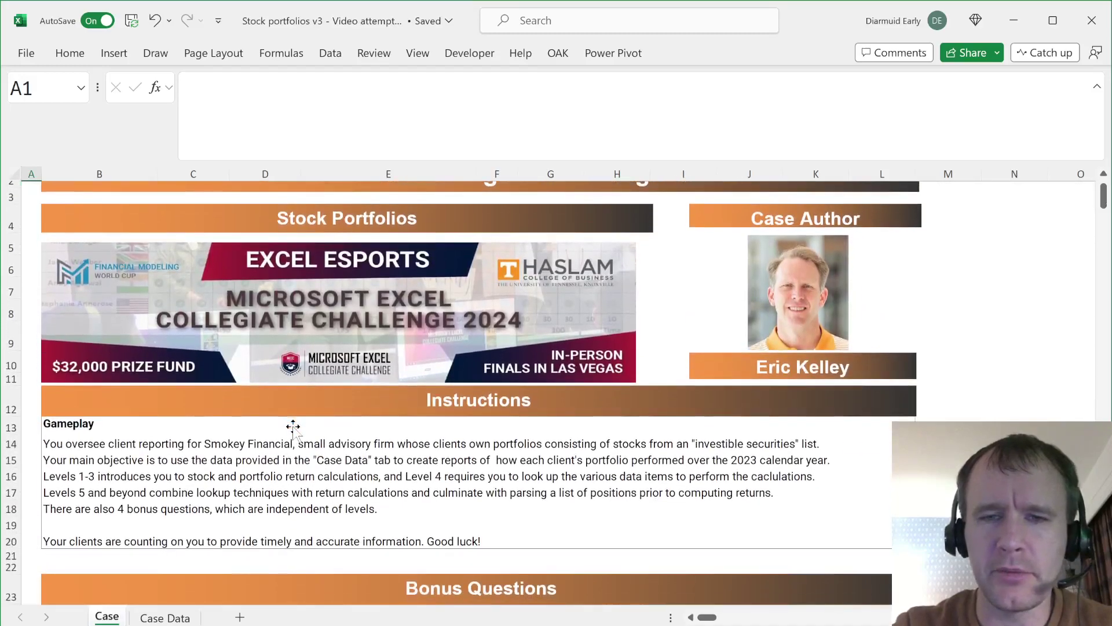